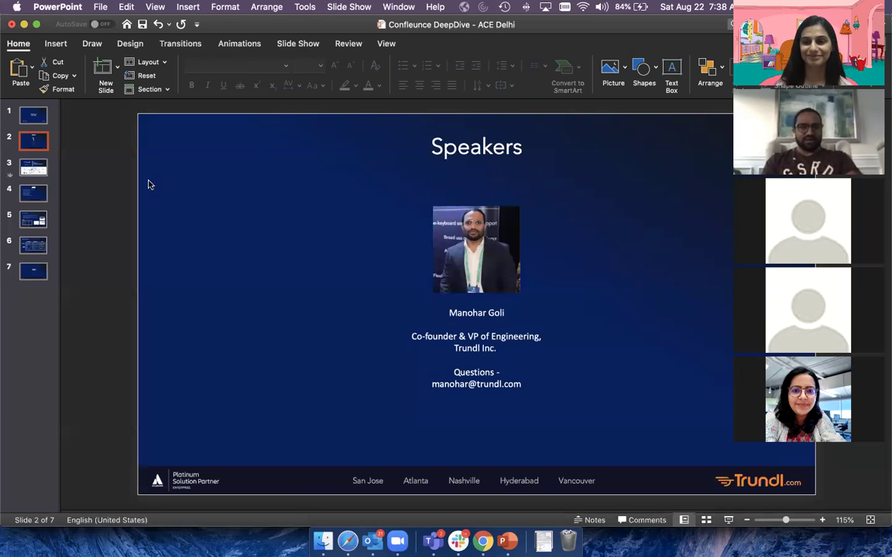
# - Go through the presentation's company introduction, Agenda and Confluence overview slides
pyautogui.click(39, 169)
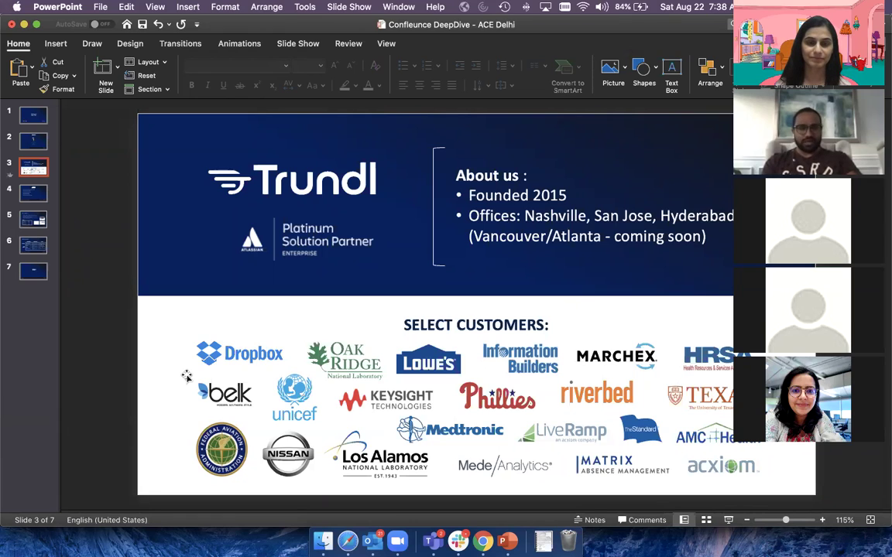
pyautogui.click(33, 194)
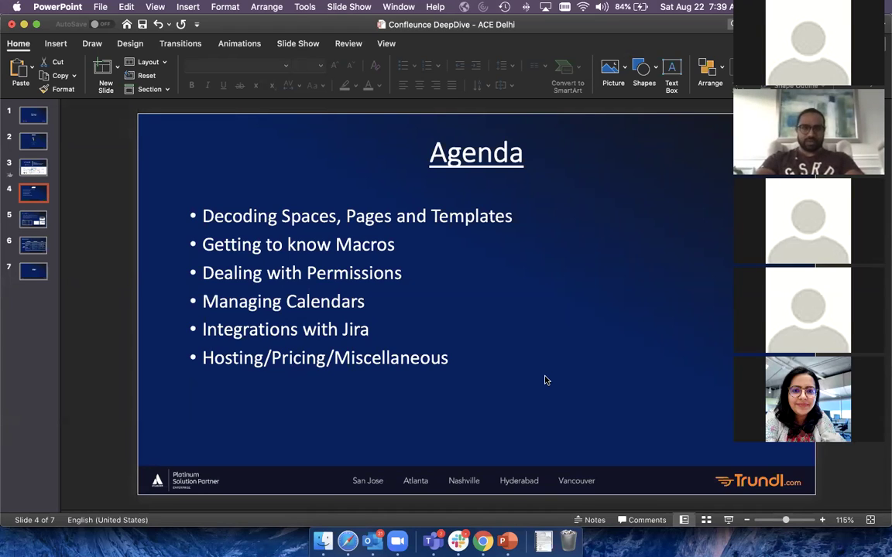
pyautogui.click(33, 220)
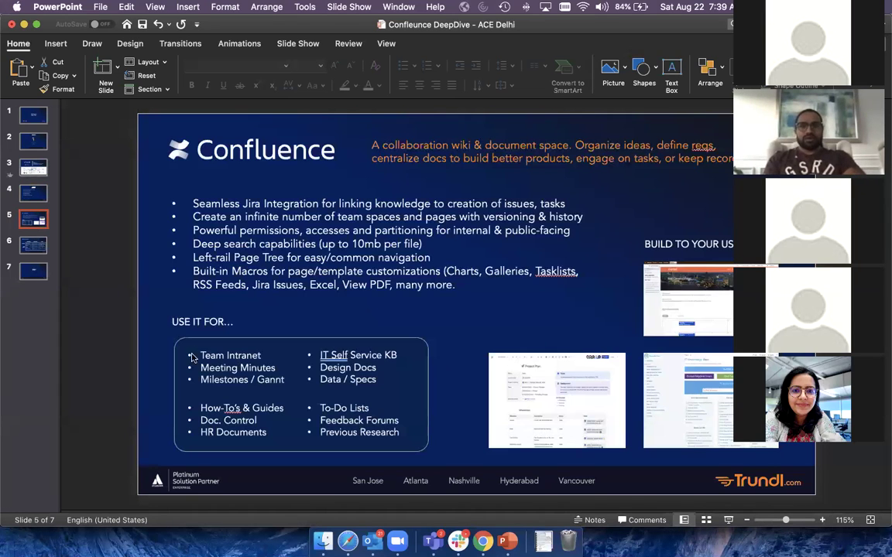
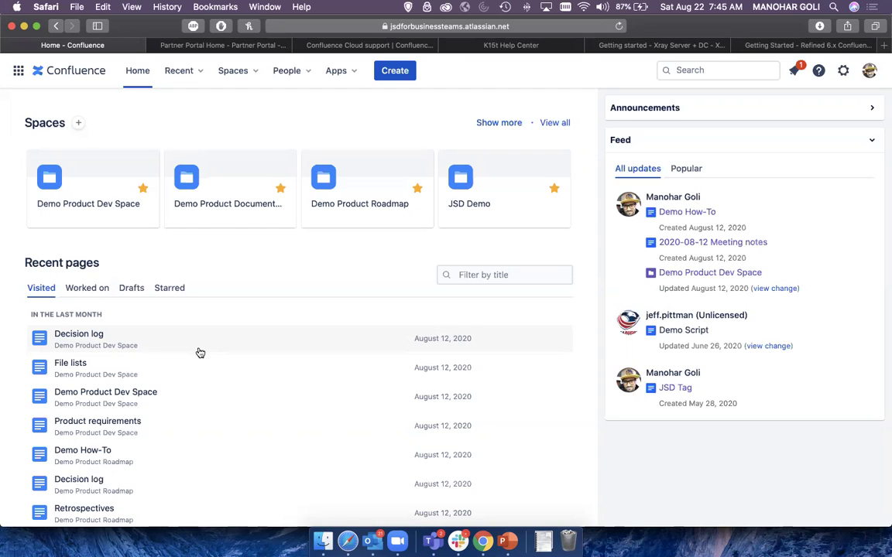
# - Browse the recent pages on the Confluence home by Worked on, Drafts and Starred, and return to Visited
pyautogui.click(90, 295)
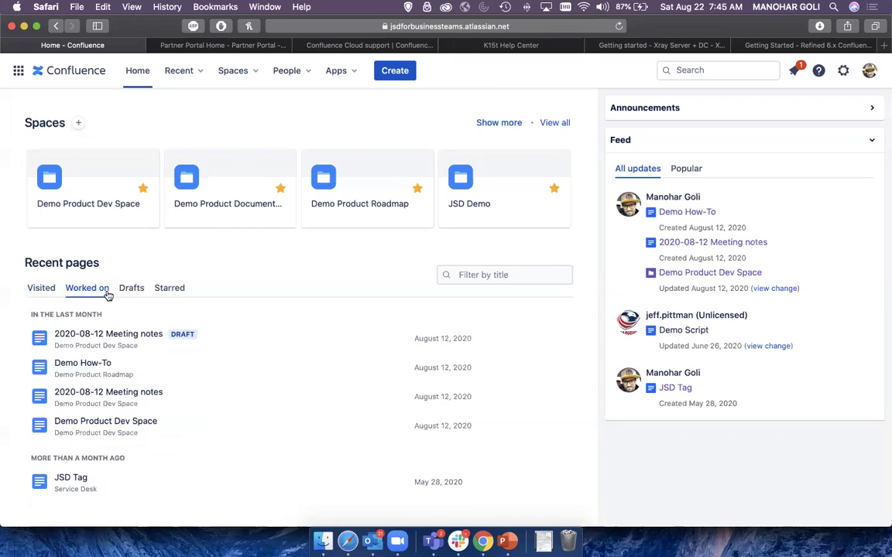
pyautogui.click(126, 291)
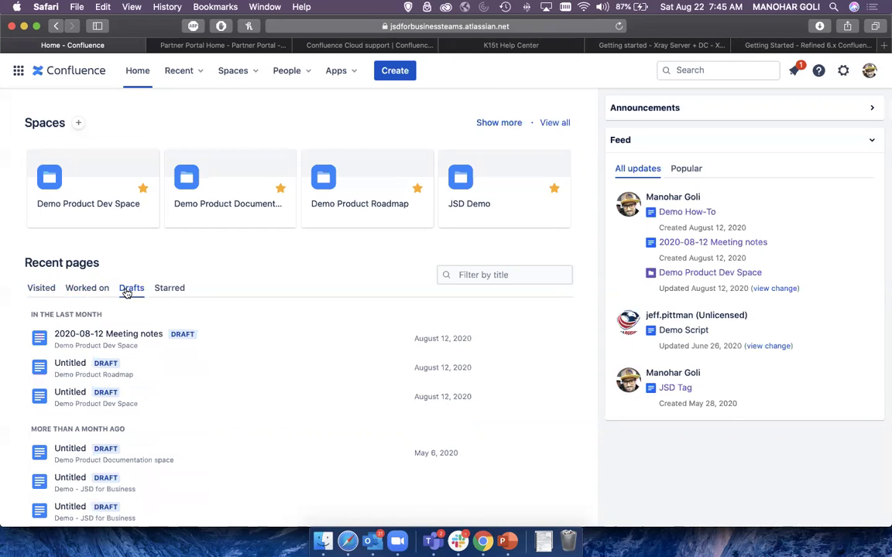
pyautogui.click(165, 289)
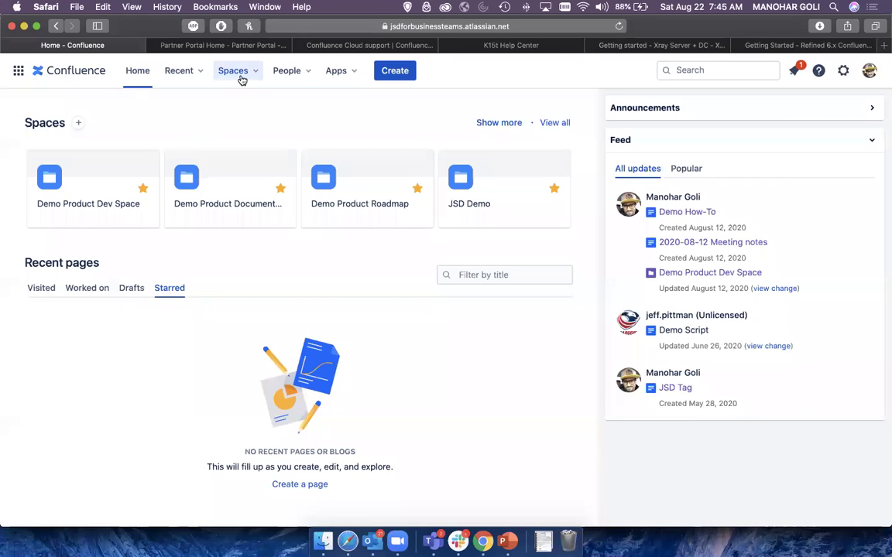
pyautogui.click(32, 293)
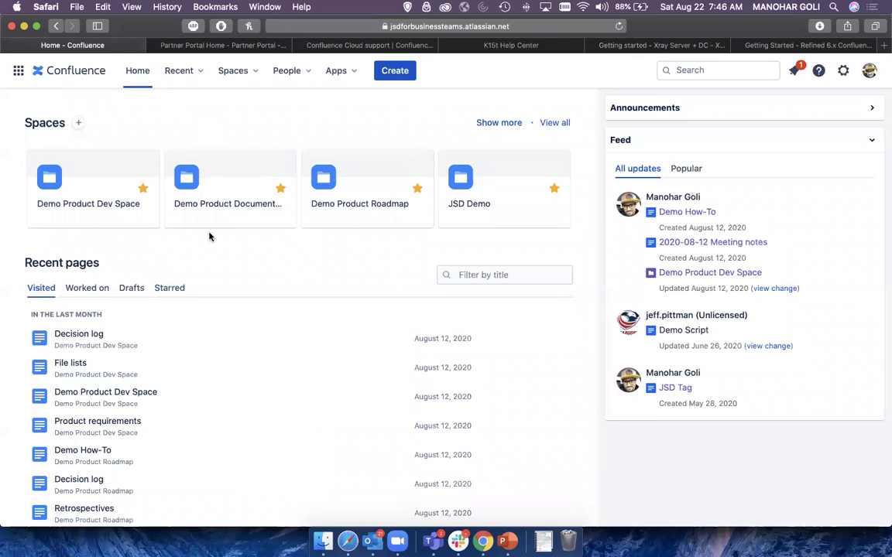
# - Open the Demo Product Dev Space from the starred spaces
pyautogui.click(247, 70)
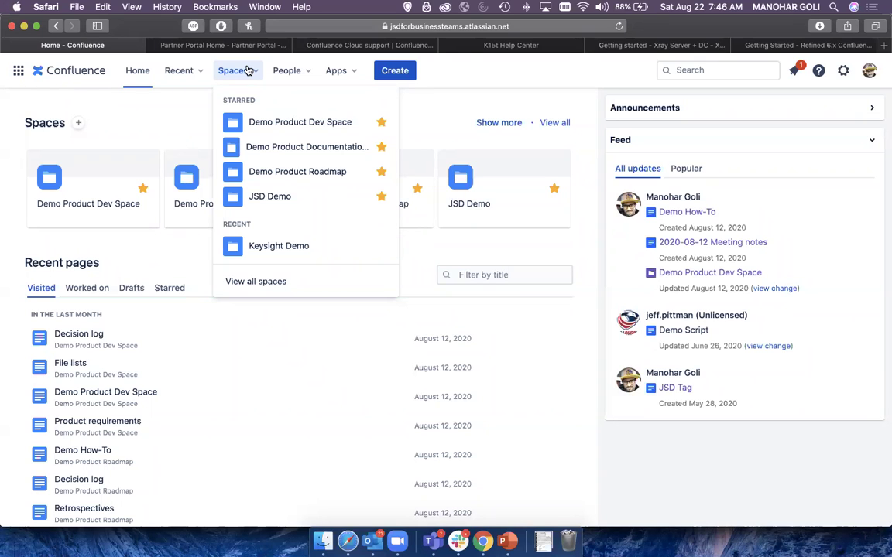
pyautogui.click(300, 126)
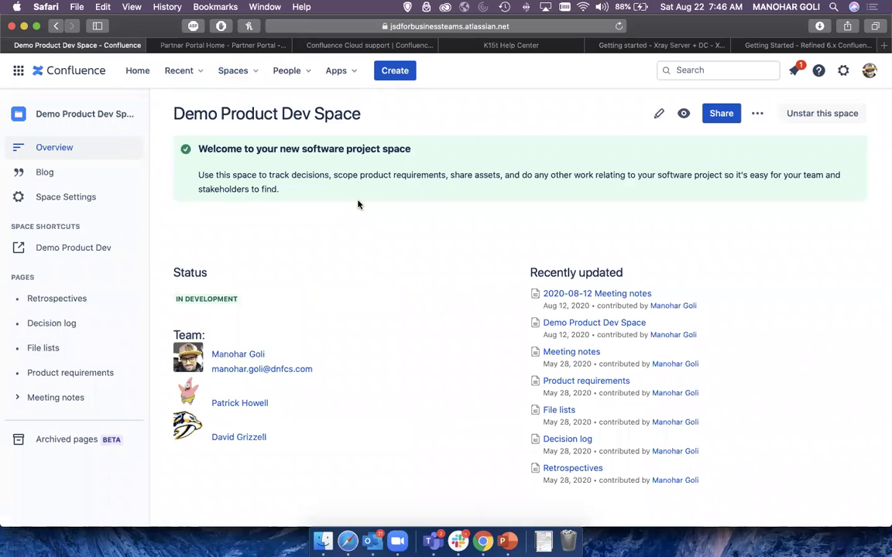
# - View the full space directory by the Knowledge-bases, Software-project and Documentation categories, and return to All Spaces
pyautogui.click(252, 70)
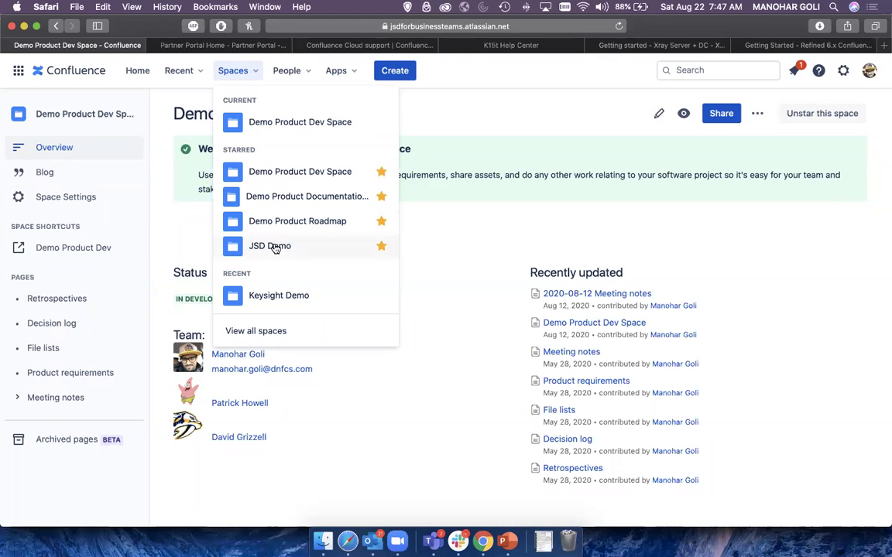
pyautogui.click(266, 332)
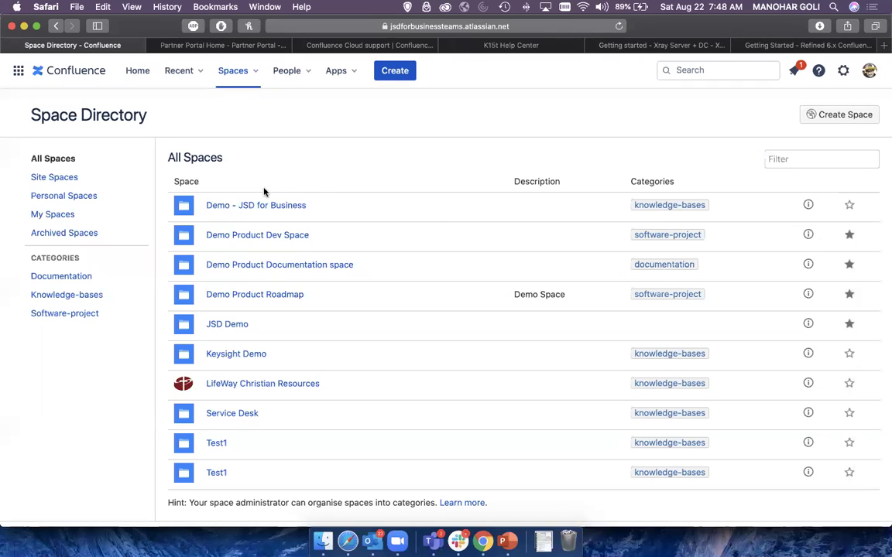
pyautogui.click(65, 296)
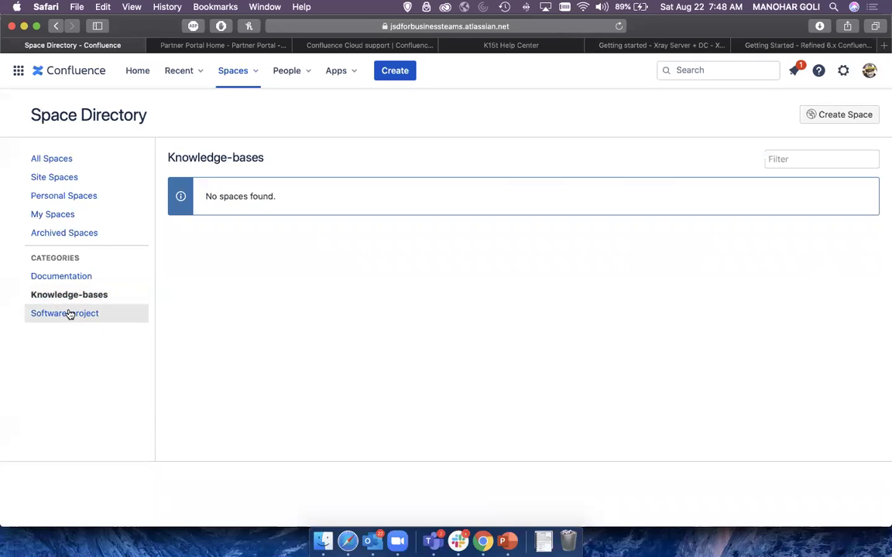
pyautogui.click(69, 312)
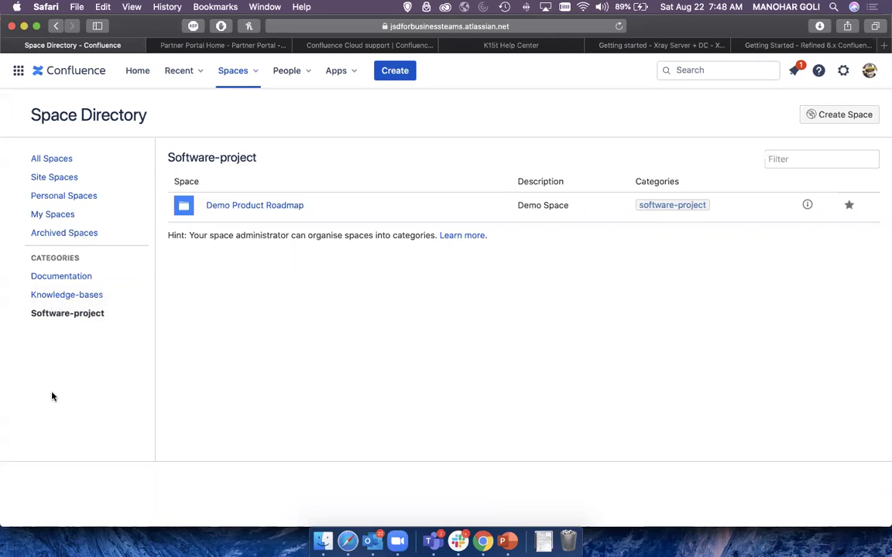
pyautogui.click(58, 280)
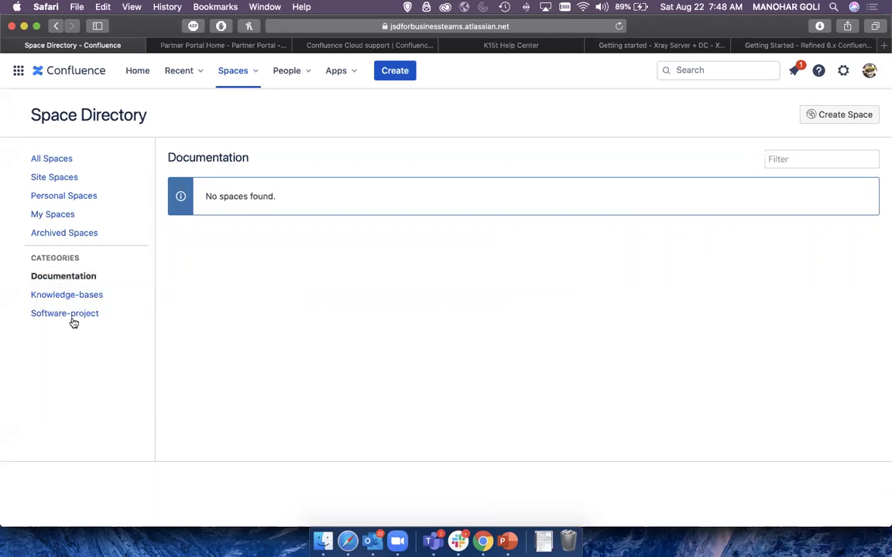
pyautogui.click(68, 165)
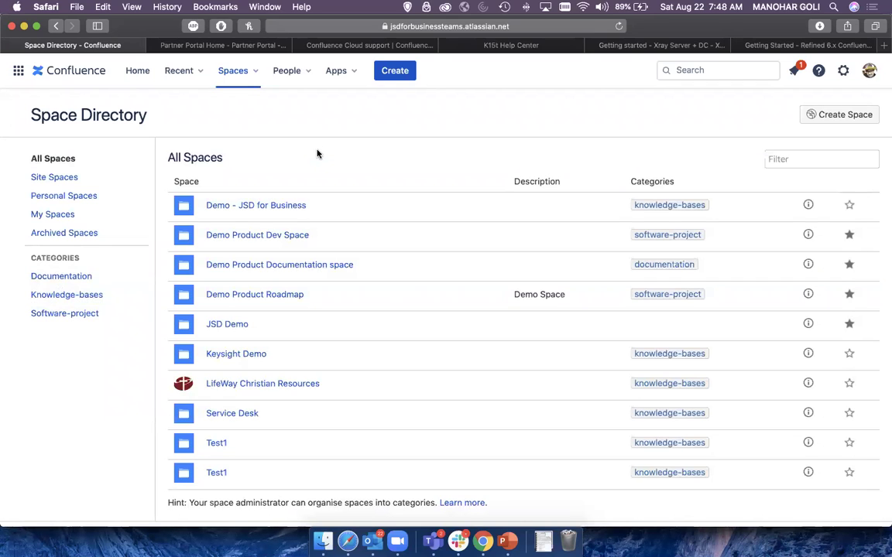
# - Open the Demo Product Dev Space from the directory and look over its overview page
pyautogui.click(255, 236)
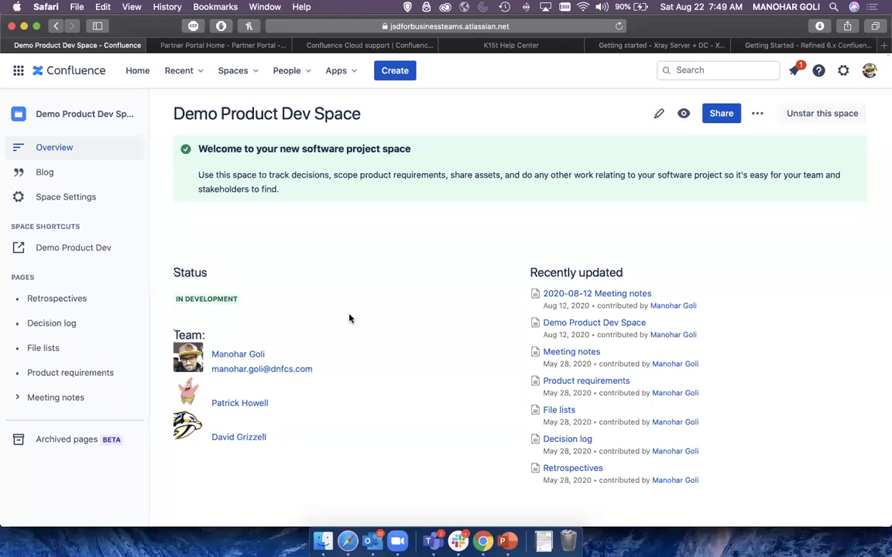
pyautogui.scroll(-2, 349, 315)
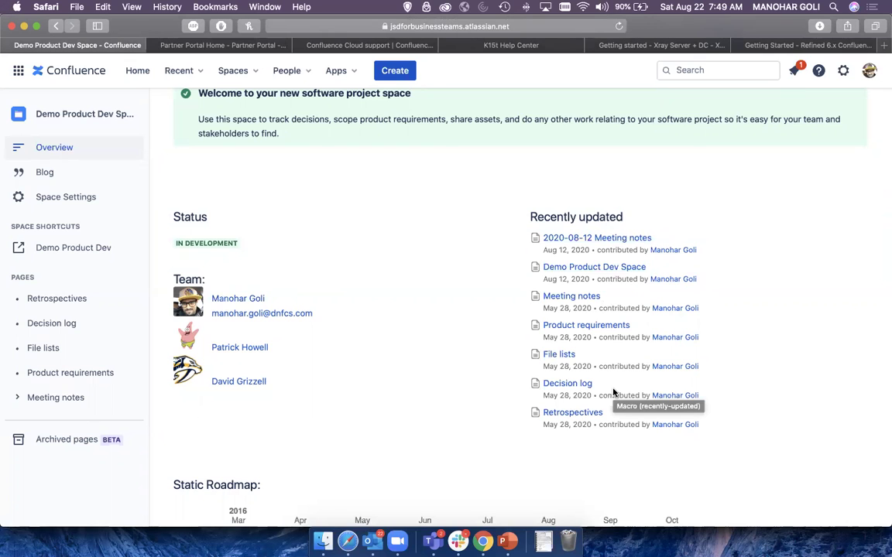
pyautogui.scroll(2, 607, 393)
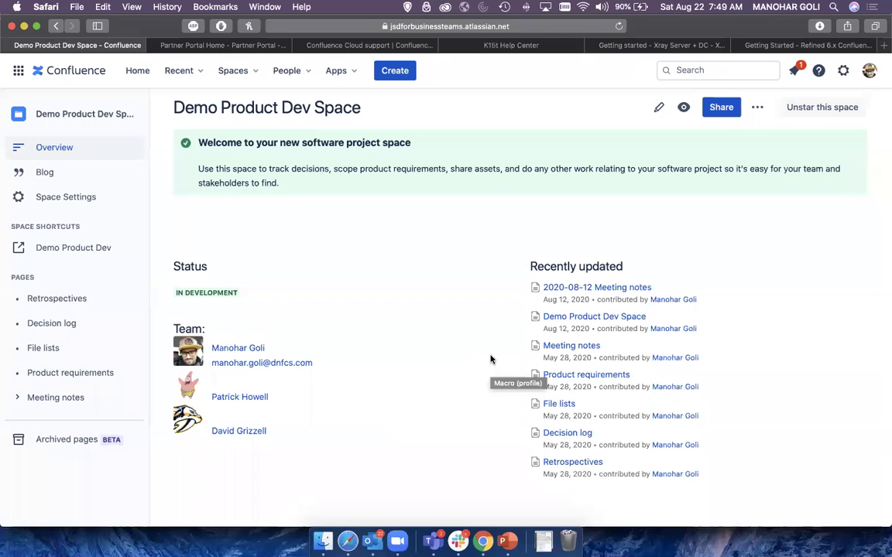
pyautogui.scroll(1, 480, 334)
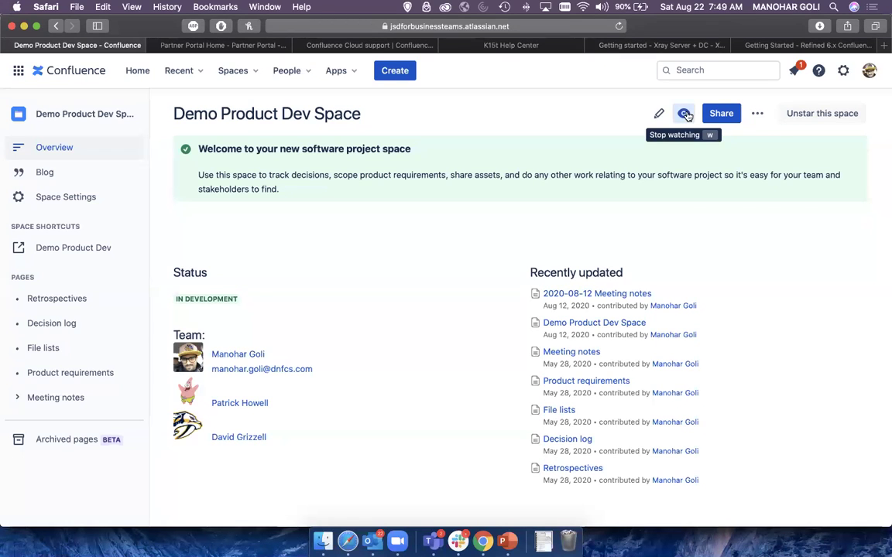
# - Inspect the watch options and the Share space form of the overview page, closing both without changes
pyautogui.click(686, 114)
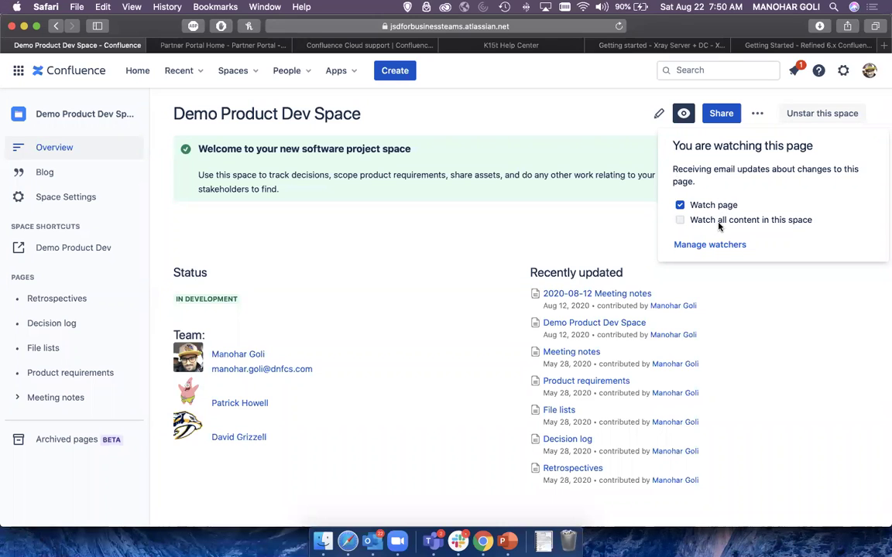
pyautogui.click(542, 105)
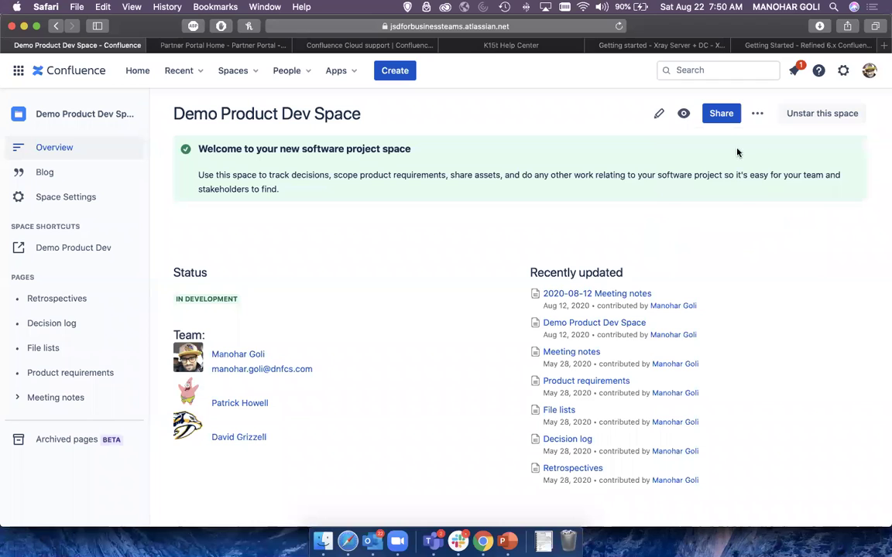
pyautogui.click(721, 115)
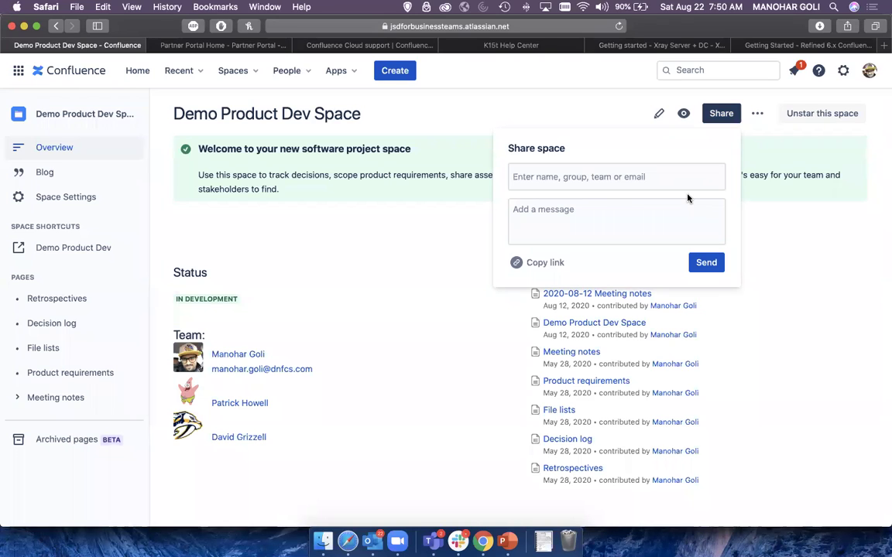
pyautogui.click(574, 103)
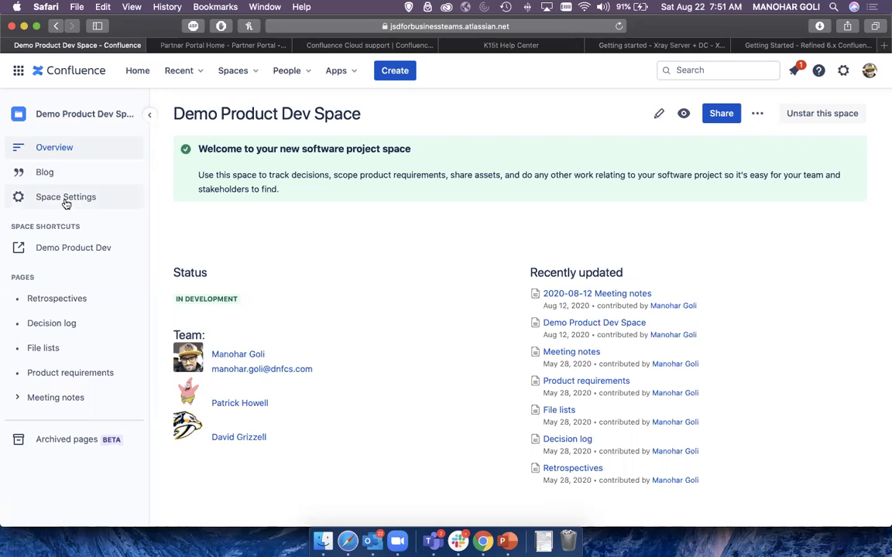
pyautogui.scroll(-1, 69, 324)
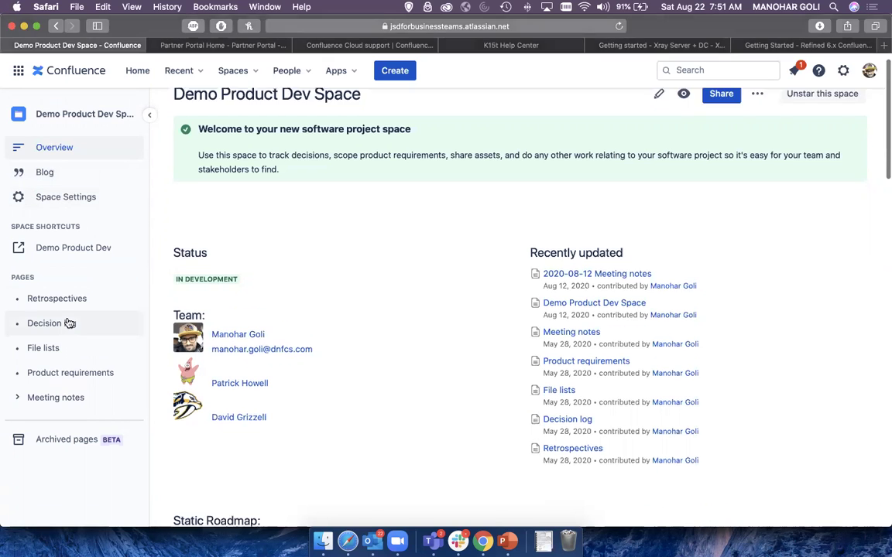
pyautogui.scroll(-2, 70, 324)
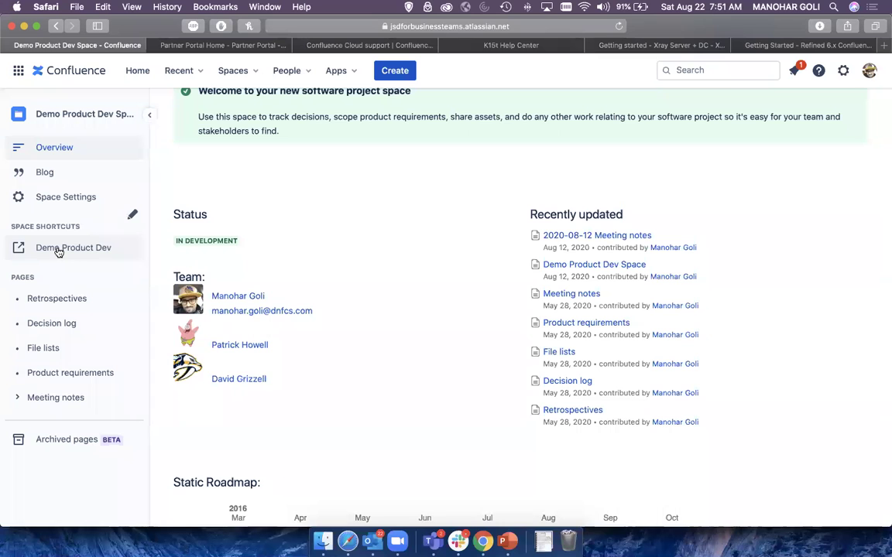
pyautogui.scroll(3, 269, 248)
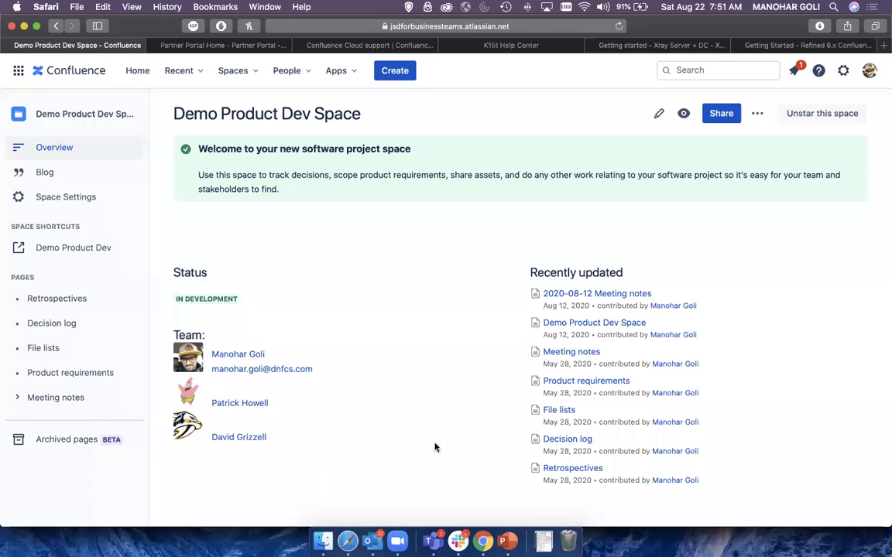
# - Start creating a new page in the space and go back to the overview
pyautogui.click(400, 76)
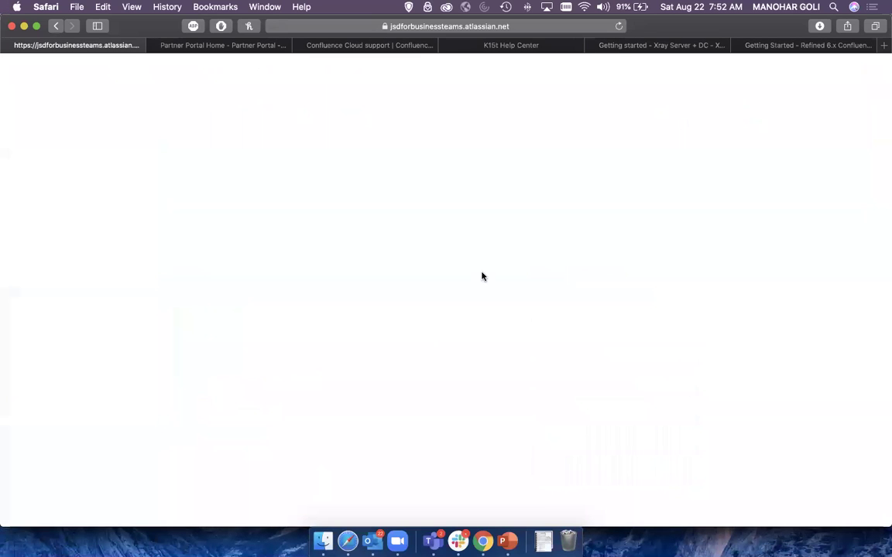
pyautogui.click(57, 27)
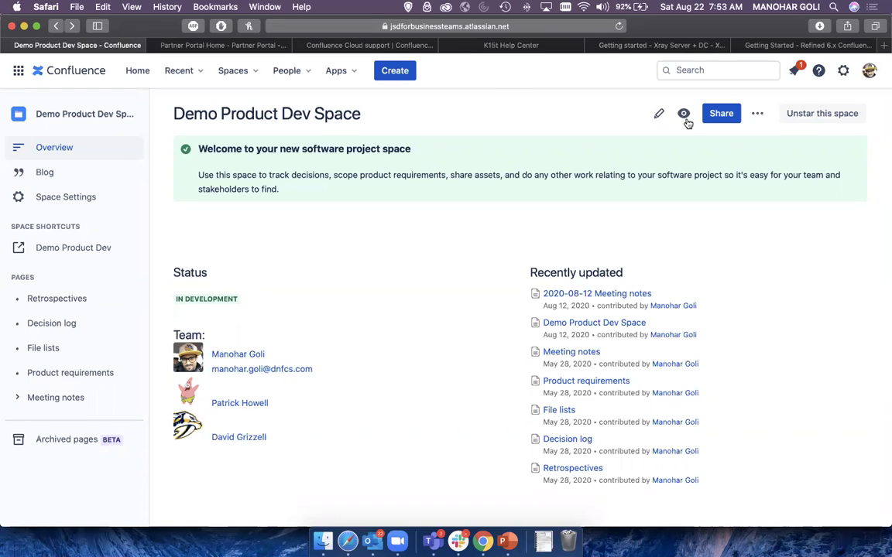
# - Change the IN DEVELOPMENT status label to blue on the Demo Product Dev Space overview and publish the page
pyautogui.click(657, 113)
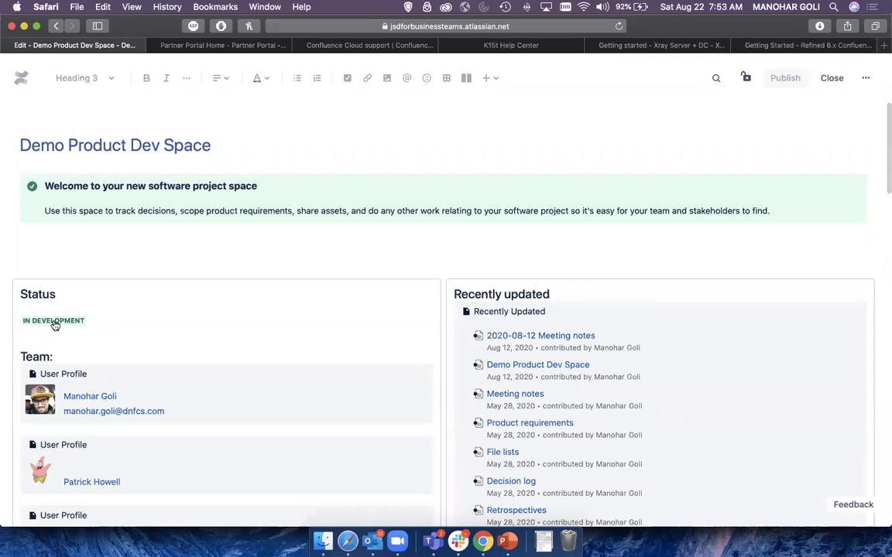
pyautogui.click(54, 322)
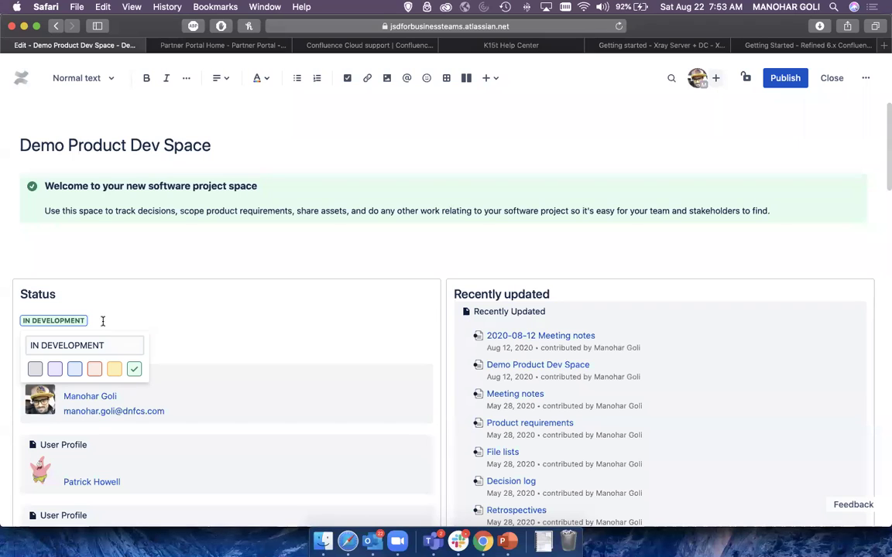
pyautogui.click(73, 370)
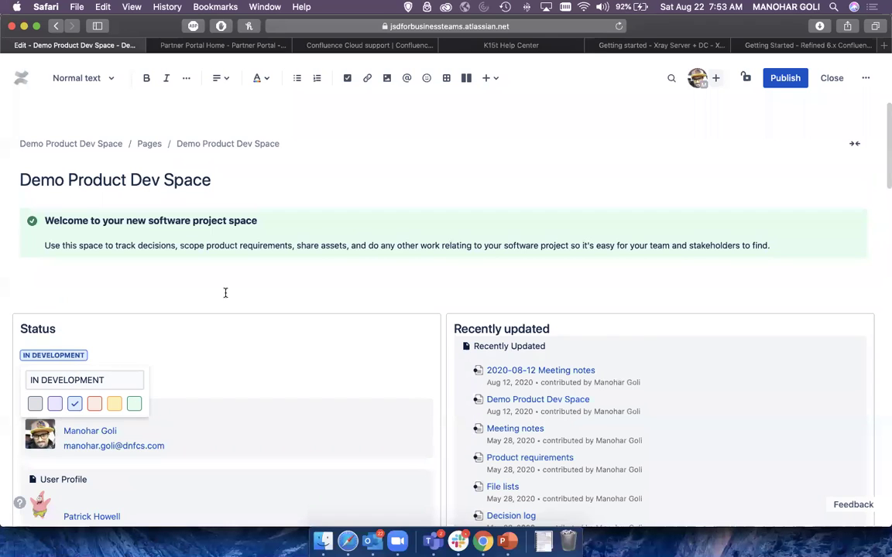
pyautogui.click(225, 292)
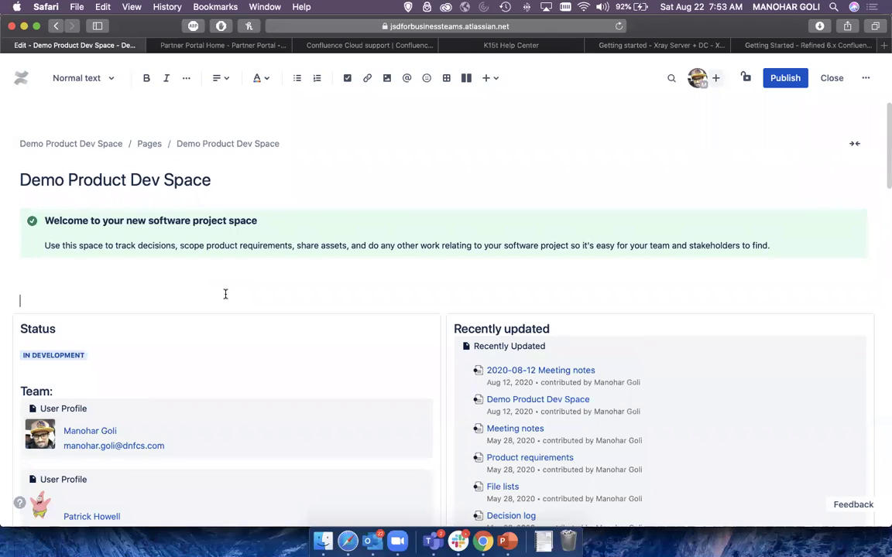
pyautogui.click(785, 81)
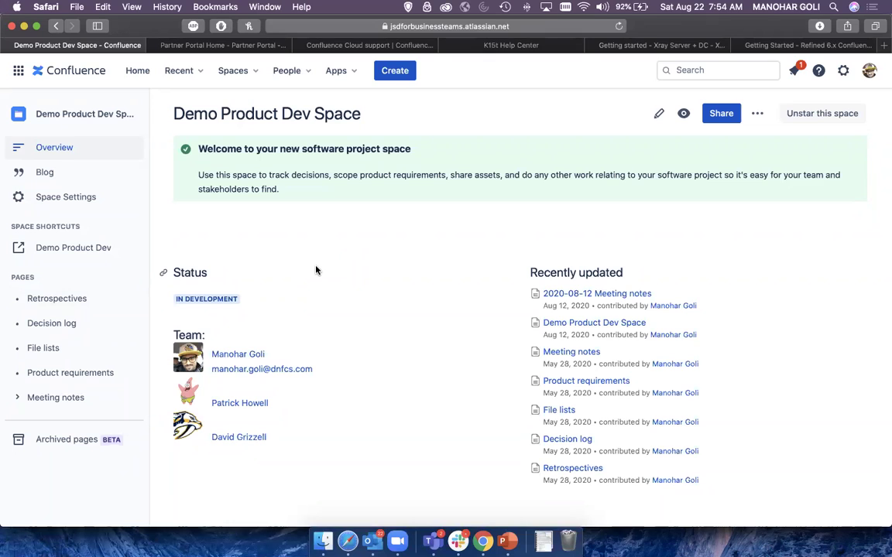
pyautogui.moveTo(42, 335)
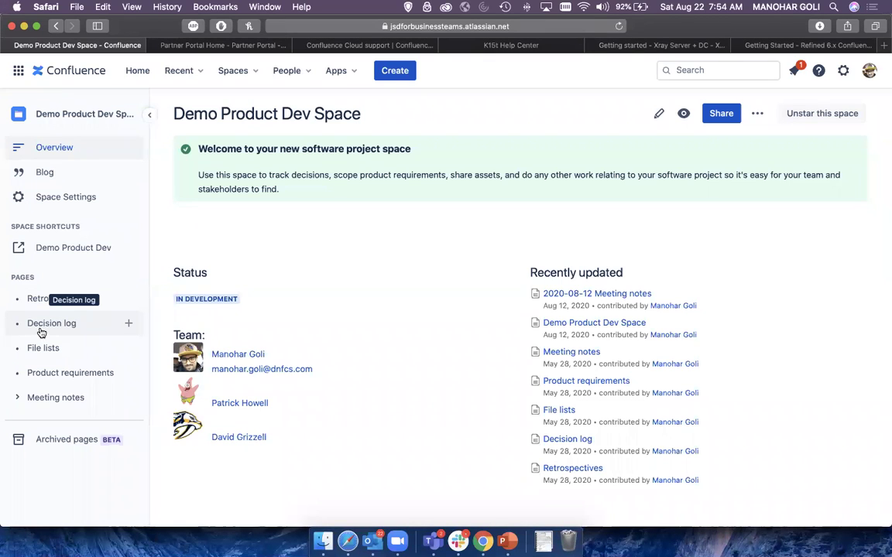
# - Nest the Decision log page under Retrospectives in the space's page tree and dismiss the move notification
pyautogui.moveTo(42, 325); pyautogui.dragTo(46, 303)
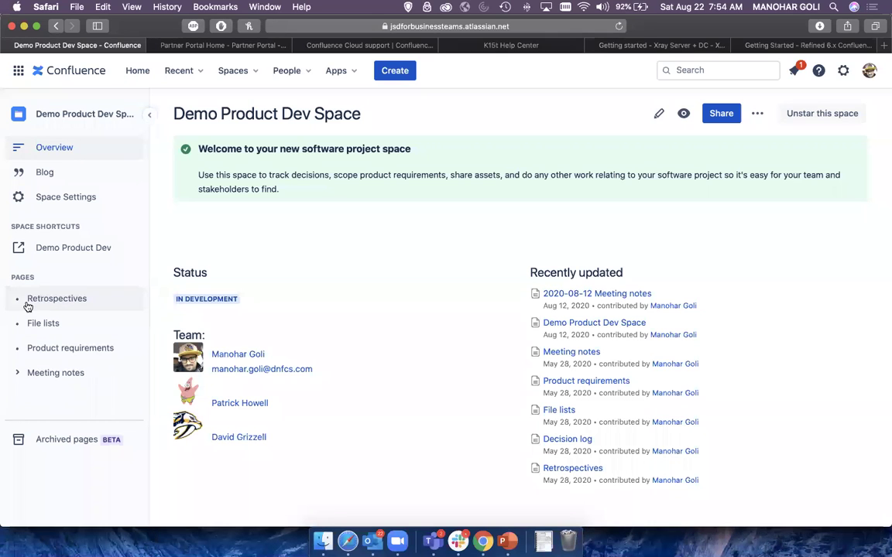
pyautogui.click(20, 302)
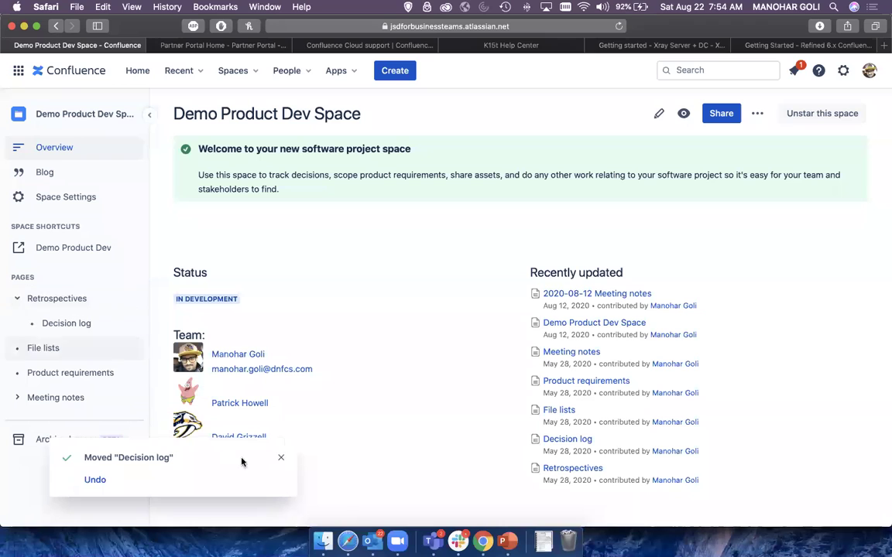
pyautogui.click(279, 460)
pyautogui.moveTo(45, 351); pyautogui.dragTo(56, 415)
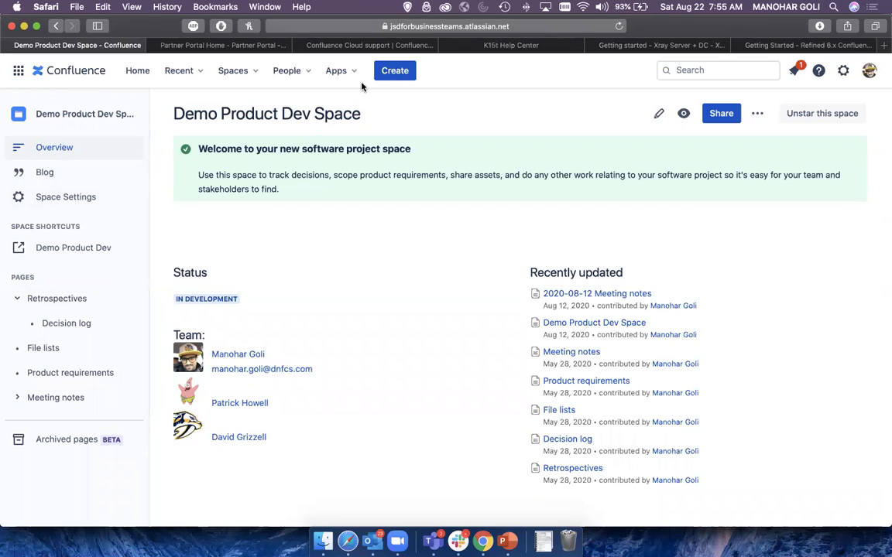
# - Start a new page in the Demo Product Dev Space and bring up its list of page templates
pyautogui.click(391, 74)
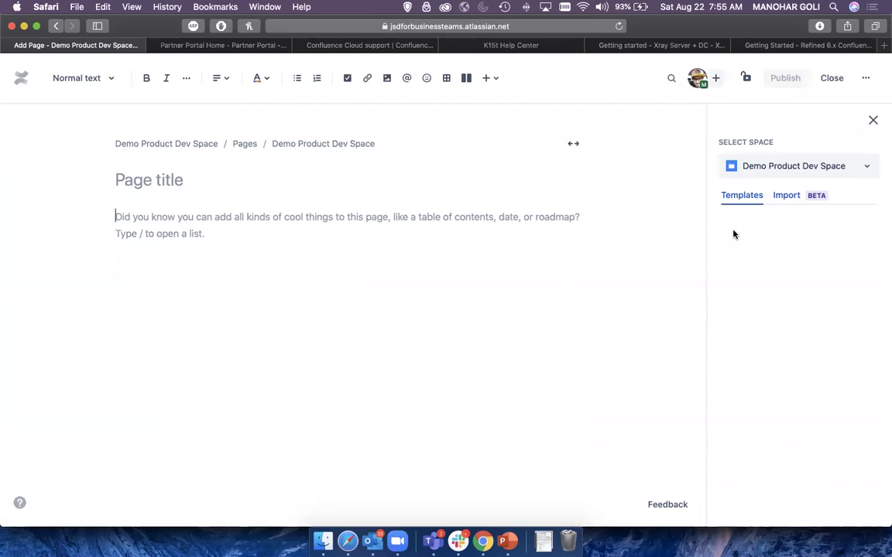
pyautogui.click(798, 208)
pyautogui.click(736, 198)
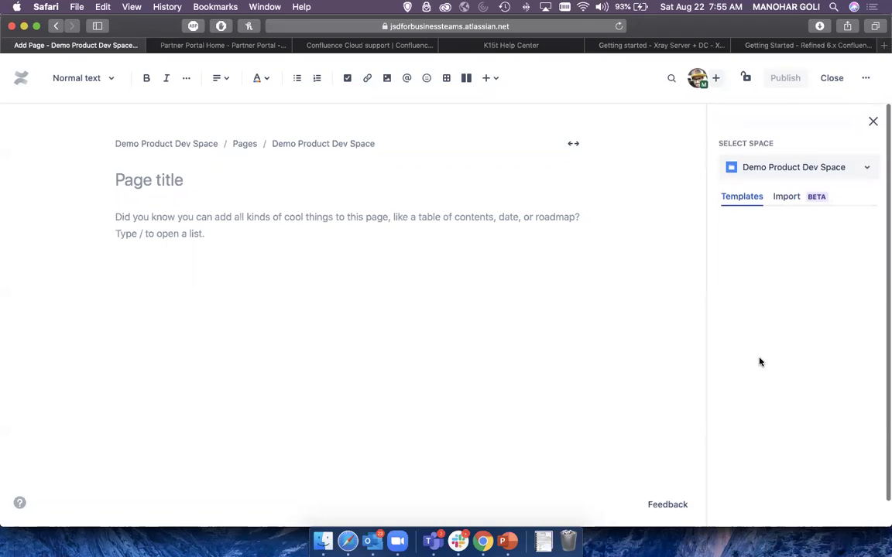
pyautogui.click(746, 203)
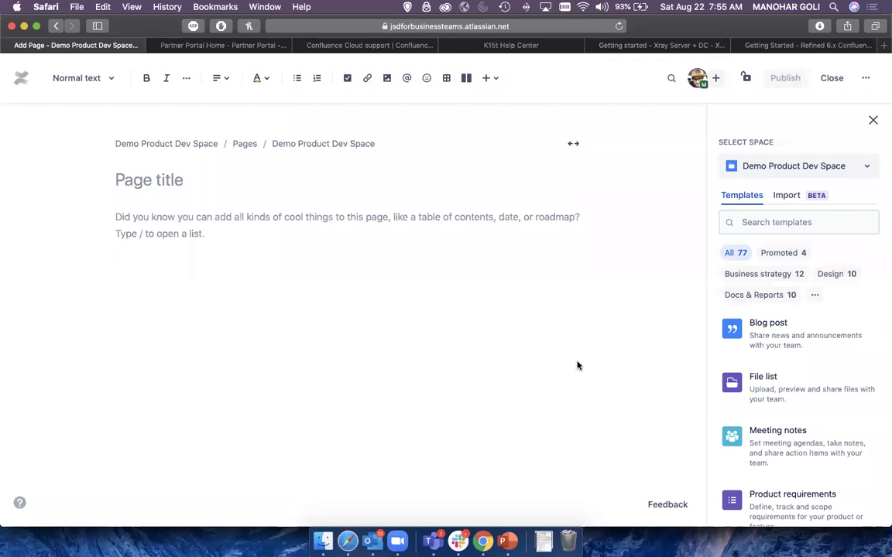
# - Browse the Business strategy, Docs & Reports and Design template categories and return to showing all templates
pyautogui.scroll(-2, 775, 424)
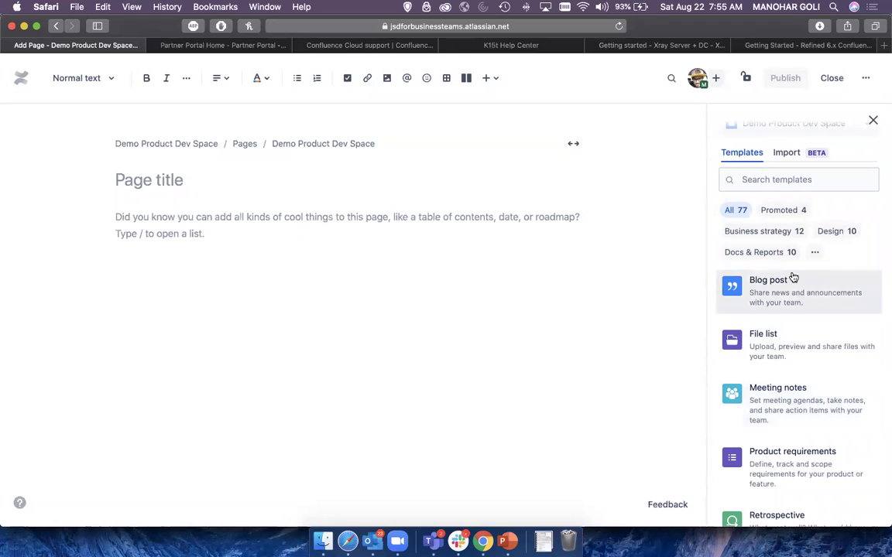
pyautogui.click(758, 236)
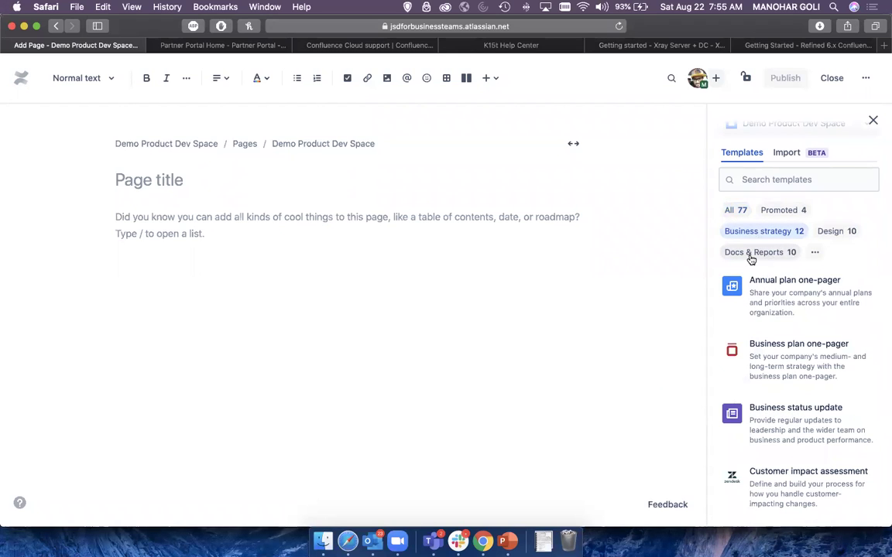
pyautogui.click(750, 258)
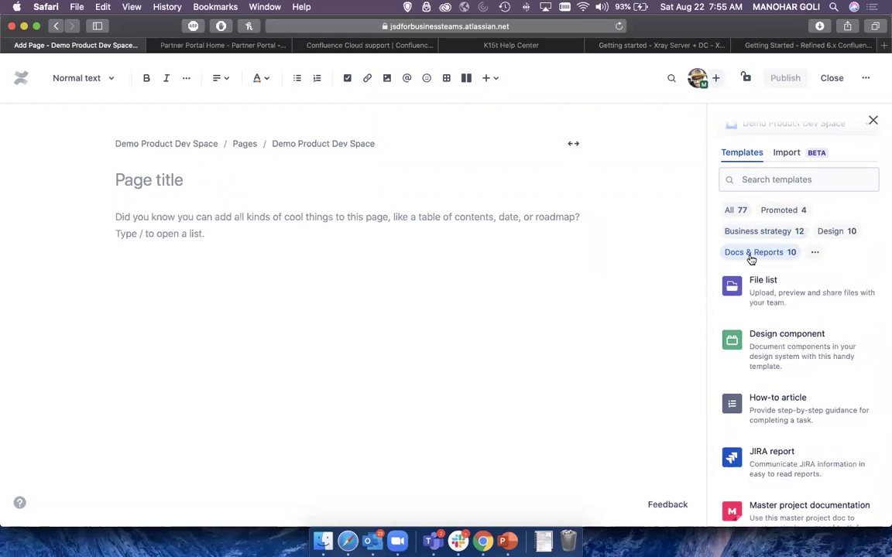
pyautogui.click(834, 236)
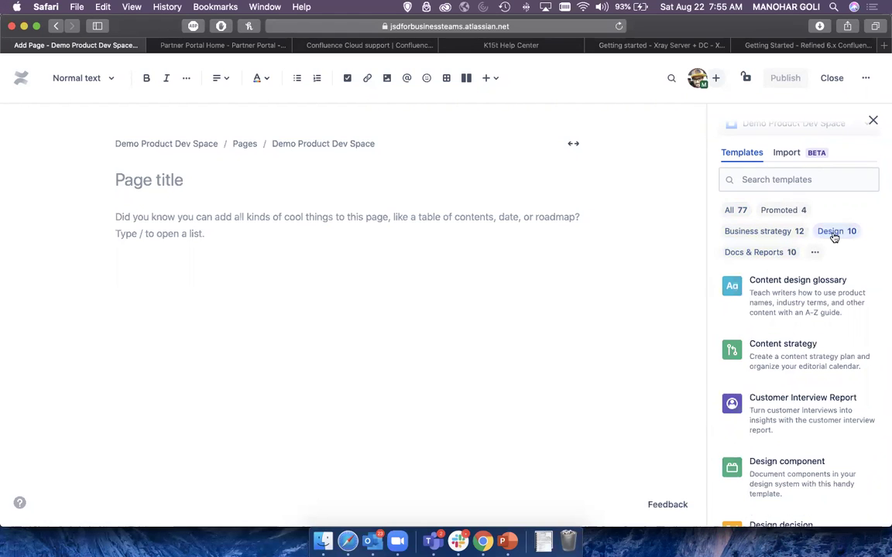
pyautogui.click(772, 237)
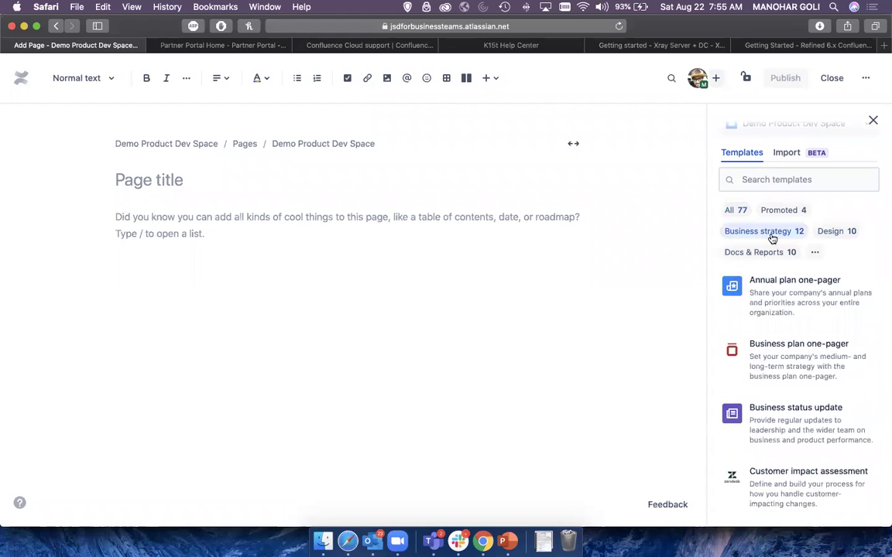
pyautogui.click(737, 212)
# - Search the templates for "meeting" and clear the search
pyautogui.click(757, 179)
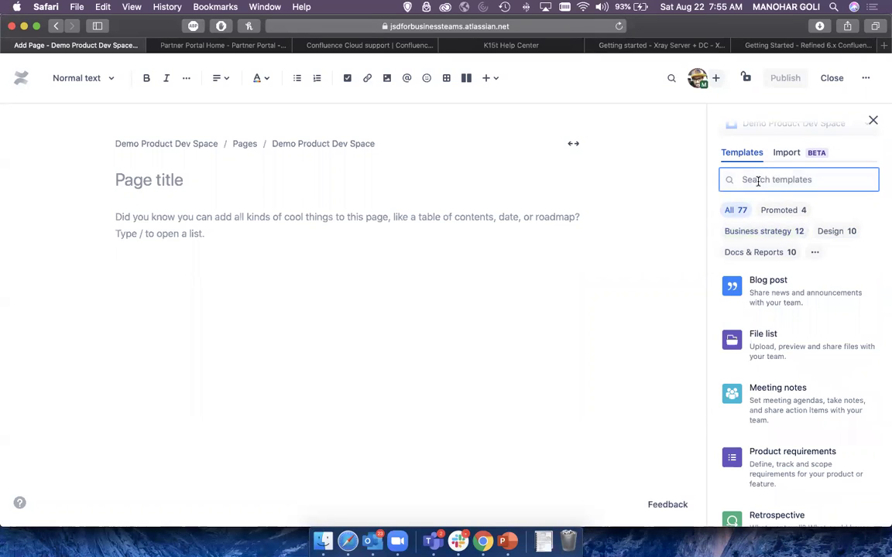
pyautogui.write('me')
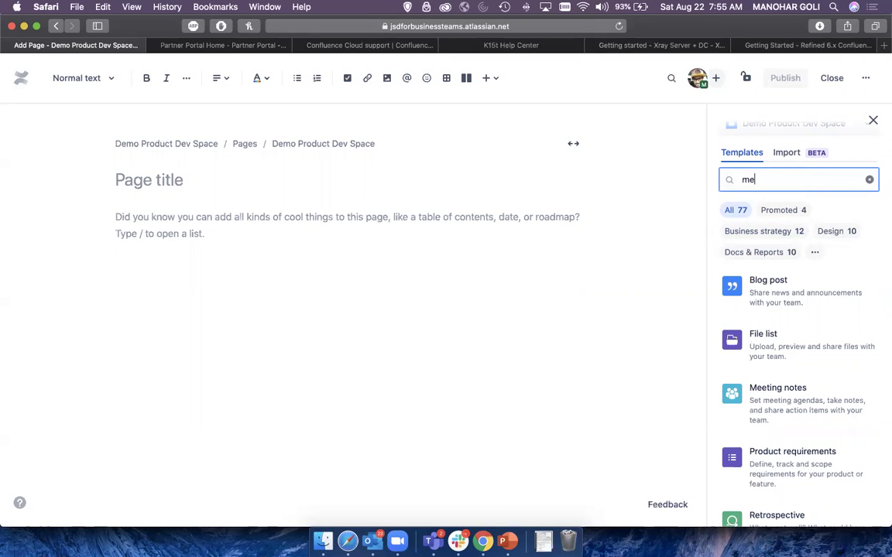
pyautogui.write('eting')
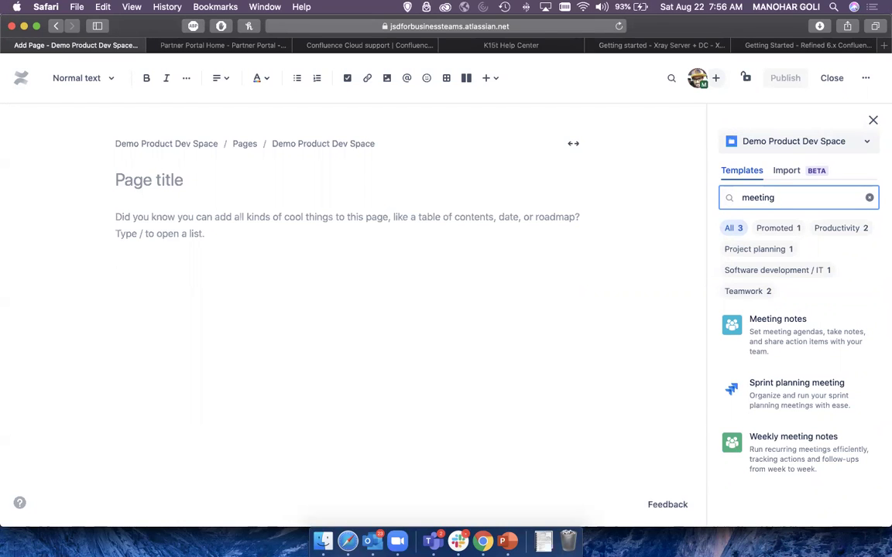
pyautogui.press('BackSpace')
pyautogui.press('BackSpace')
pyautogui.press('BackSpace')
pyautogui.press('BackSpace')
pyautogui.press('BackSpace')
pyautogui.press('BackSpace')
pyautogui.press('BackSpace')
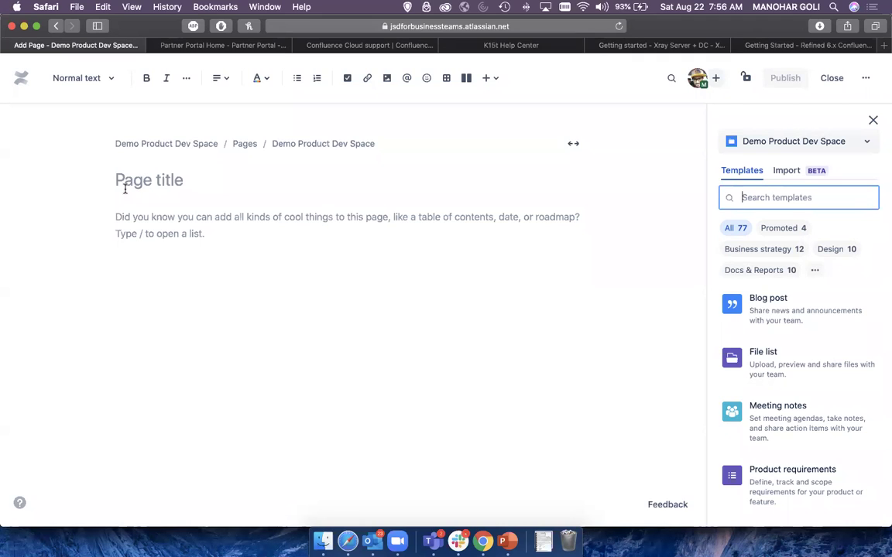
# - Title the new page "ACE Delhi Page" and place the cursor in the page body
pyautogui.click(125, 180)
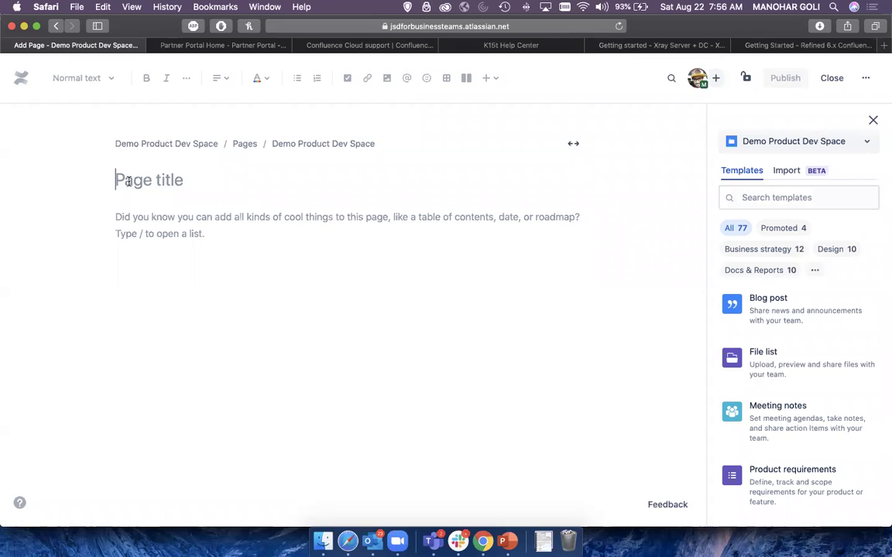
pyautogui.write('ACE Del')
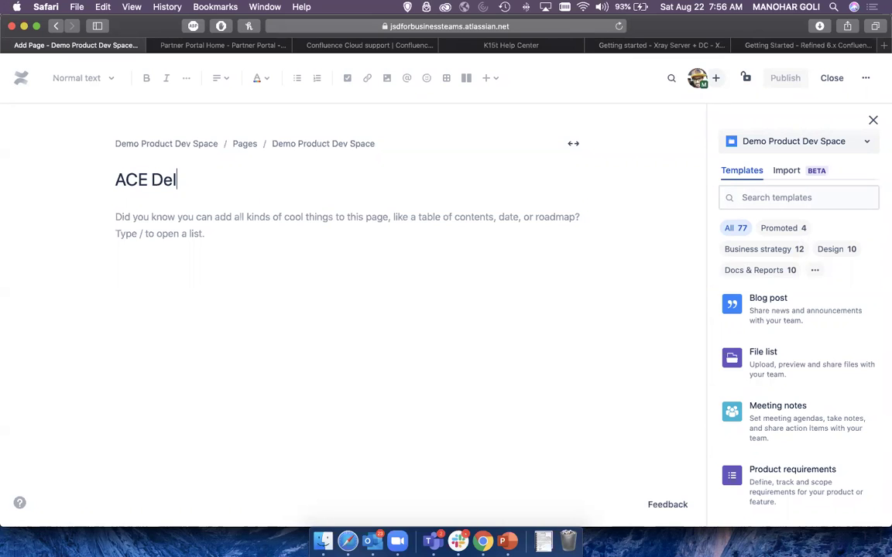
pyautogui.write('hi Page')
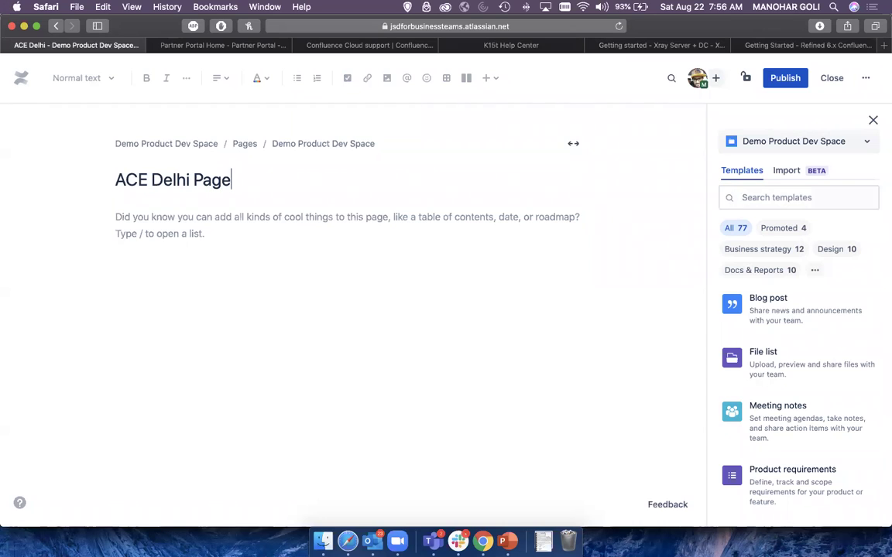
pyautogui.click(116, 218)
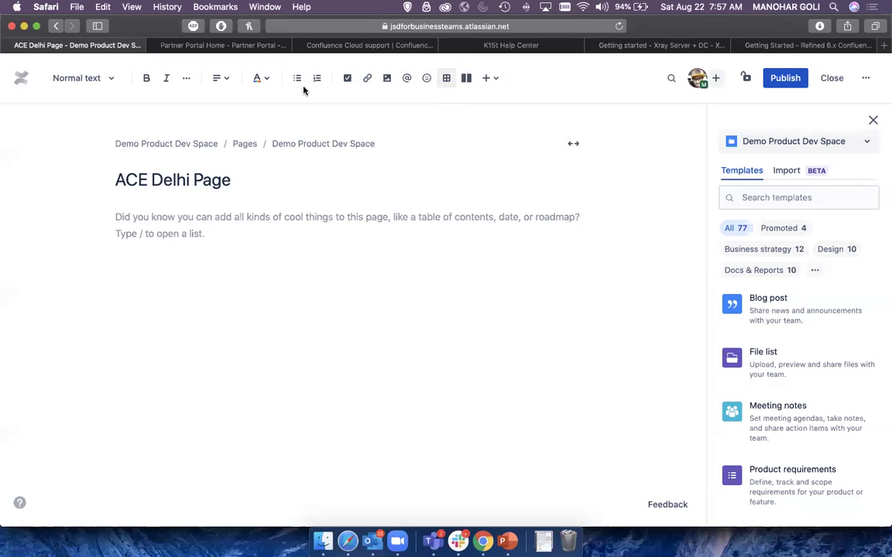
# - Look through the editor's heading styles, extra text formatting, alignment and text colour options without applying any
pyautogui.click(87, 78)
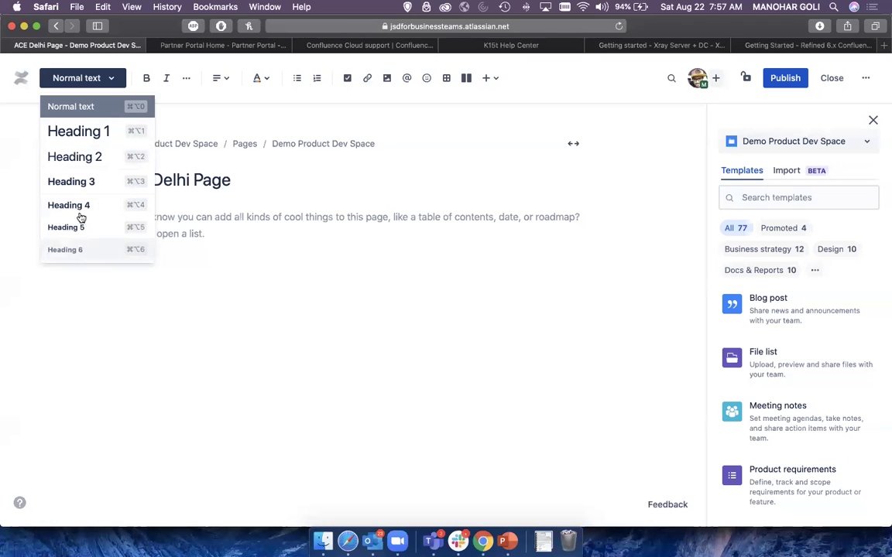
pyautogui.click(185, 294)
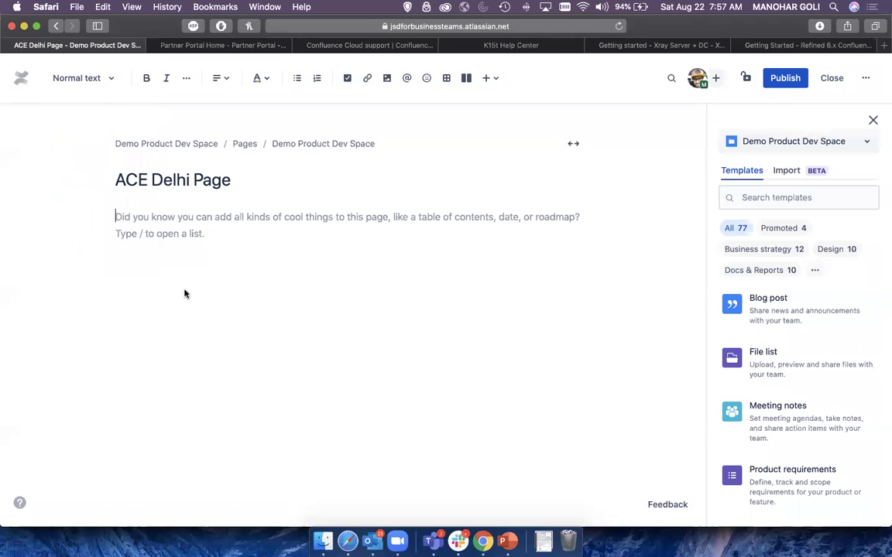
pyautogui.click(185, 81)
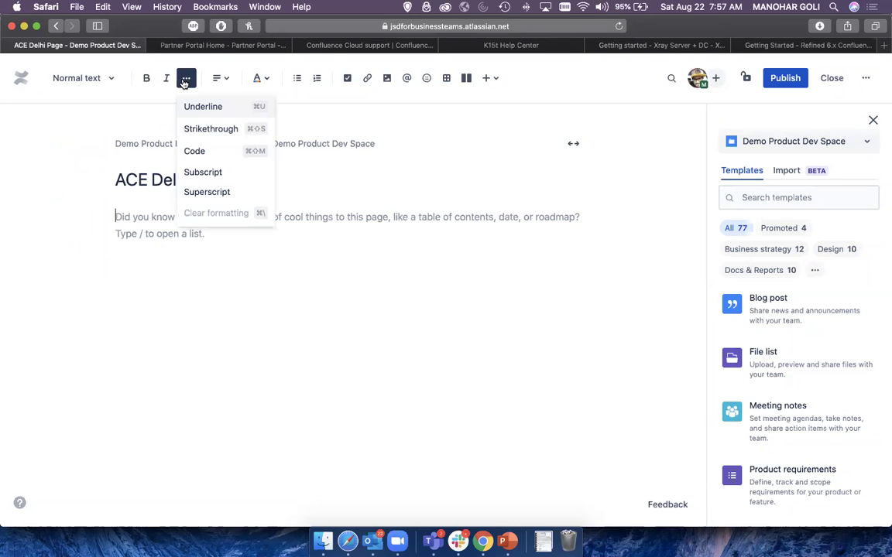
pyautogui.click(178, 284)
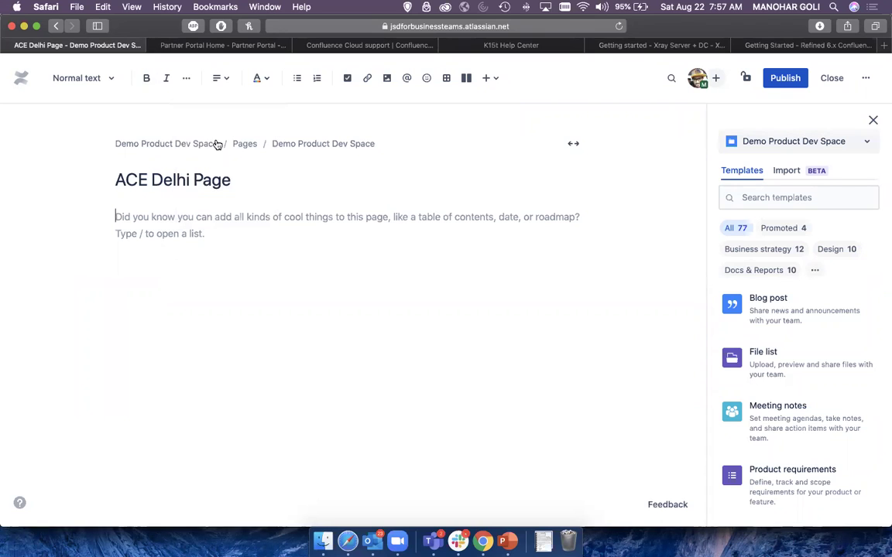
pyautogui.click(219, 82)
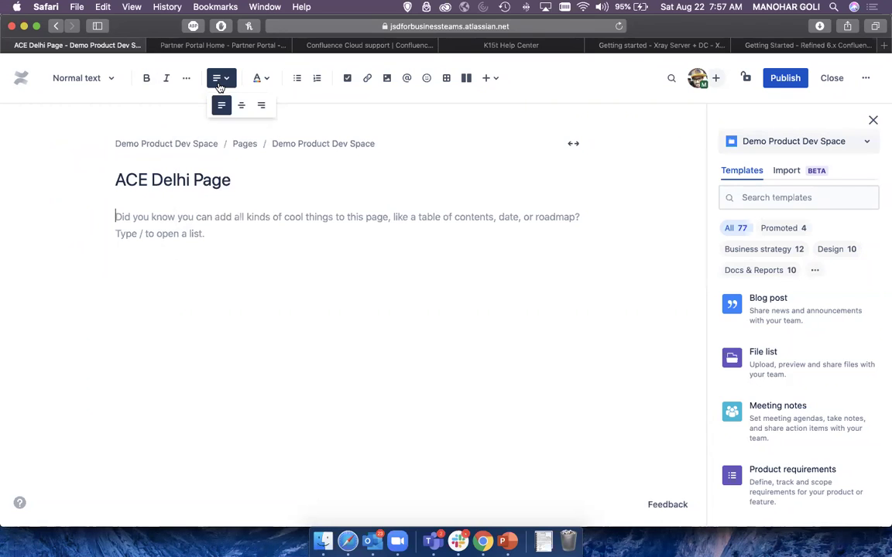
pyautogui.click(306, 191)
pyautogui.click(266, 80)
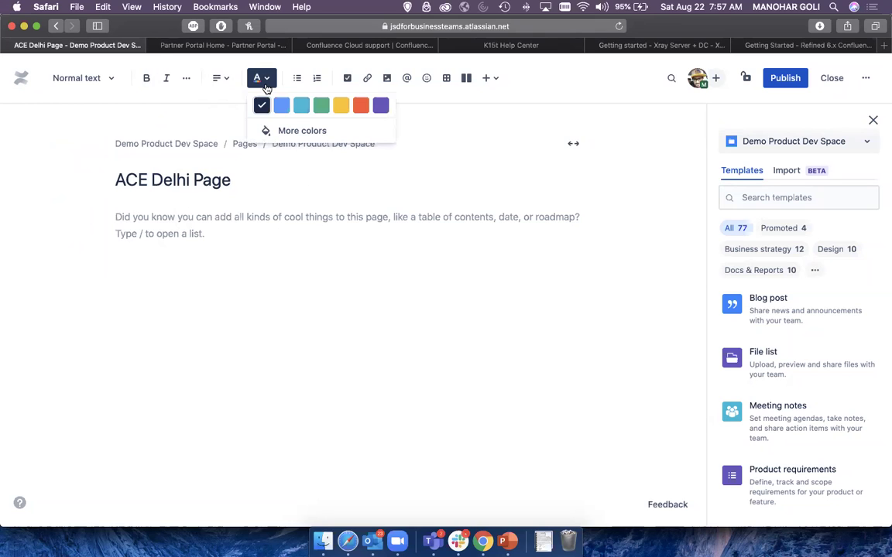
pyautogui.click(311, 219)
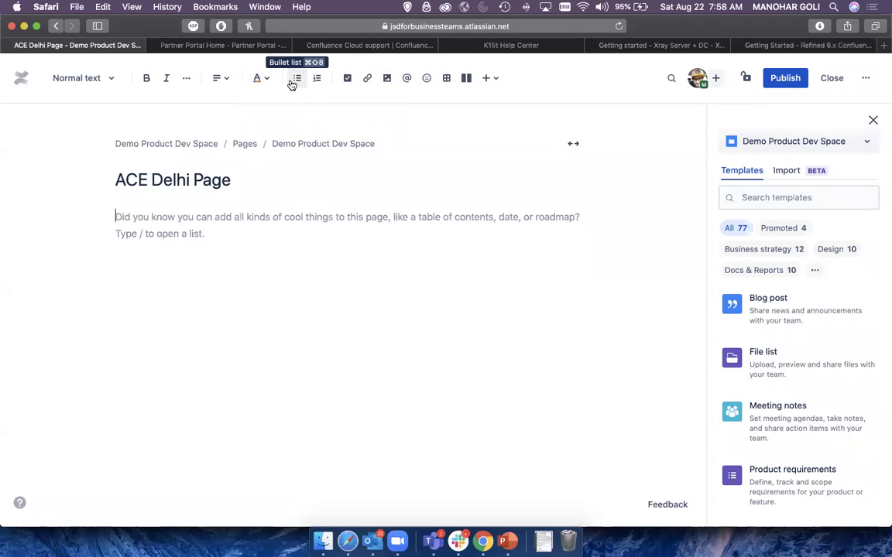
# - Add an action item reading "ACE task demo" to the page body and assign it to the first suggested person with a mention
pyautogui.click(348, 86)
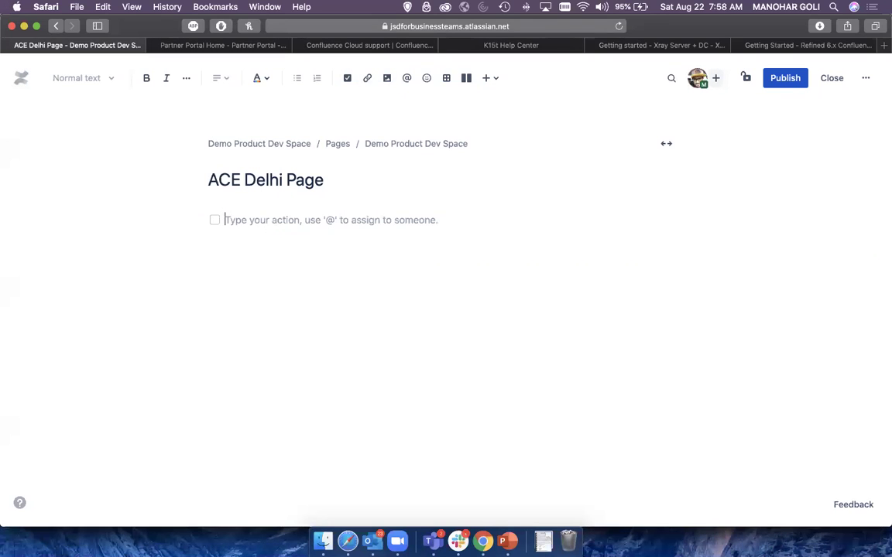
pyautogui.write('ACE task de')
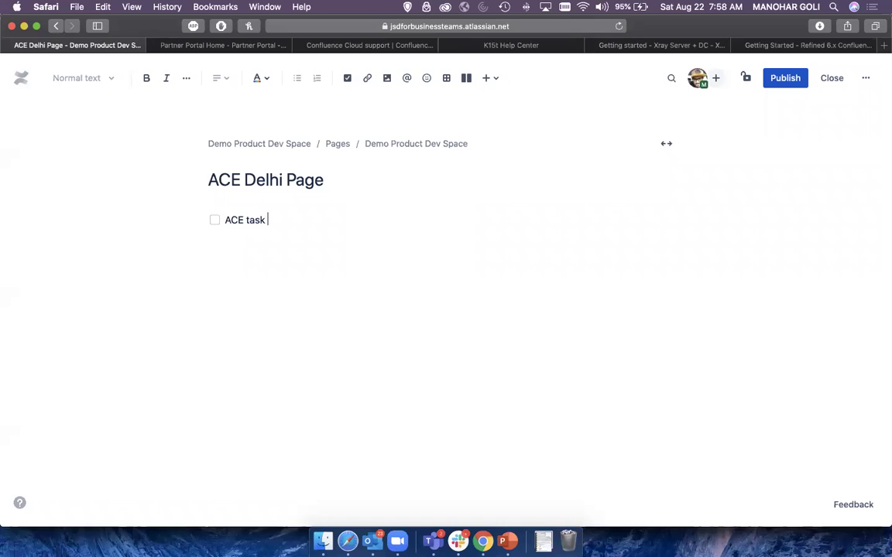
pyautogui.write('mo')
pyautogui.write('@')
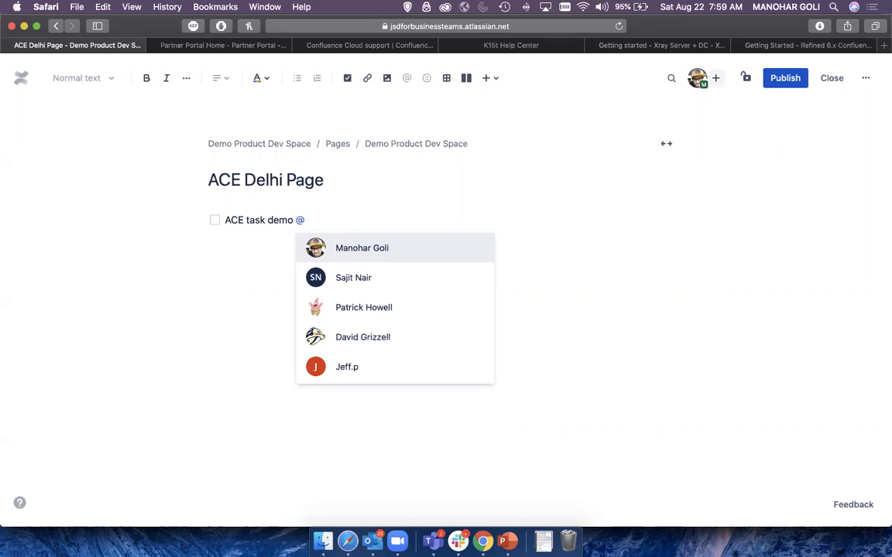
pyautogui.click(368, 256)
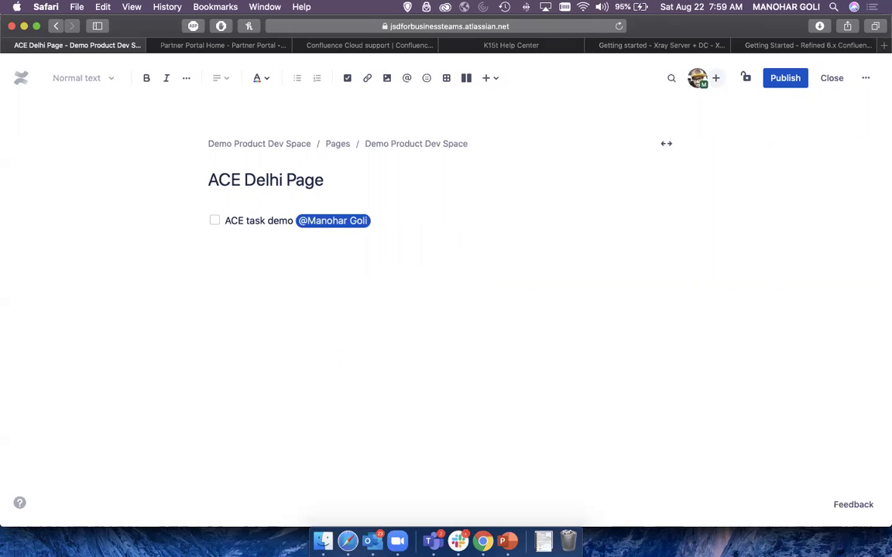
# - Add the due date Mon, Aug 24 to the "ACE task demo" action item and end the action list
pyautogui.write('//')
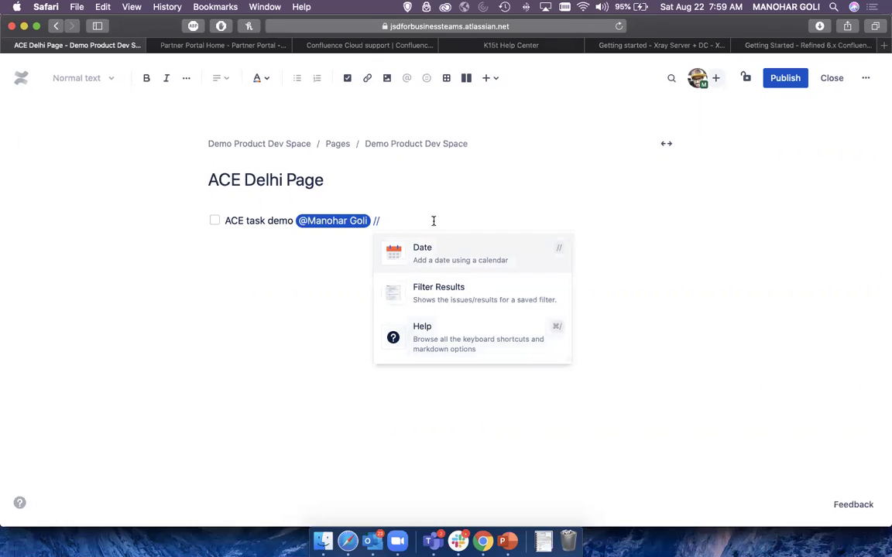
pyautogui.click(432, 256)
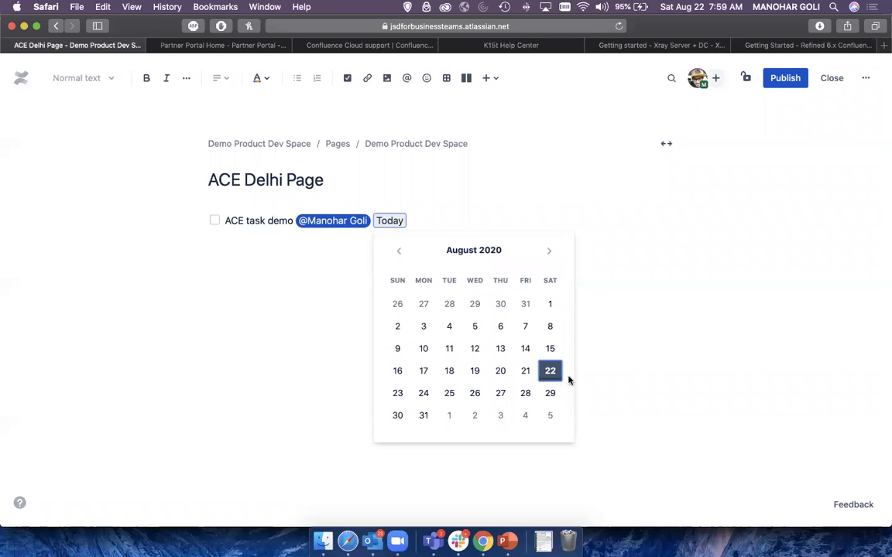
pyautogui.click(424, 394)
pyautogui.click(470, 221)
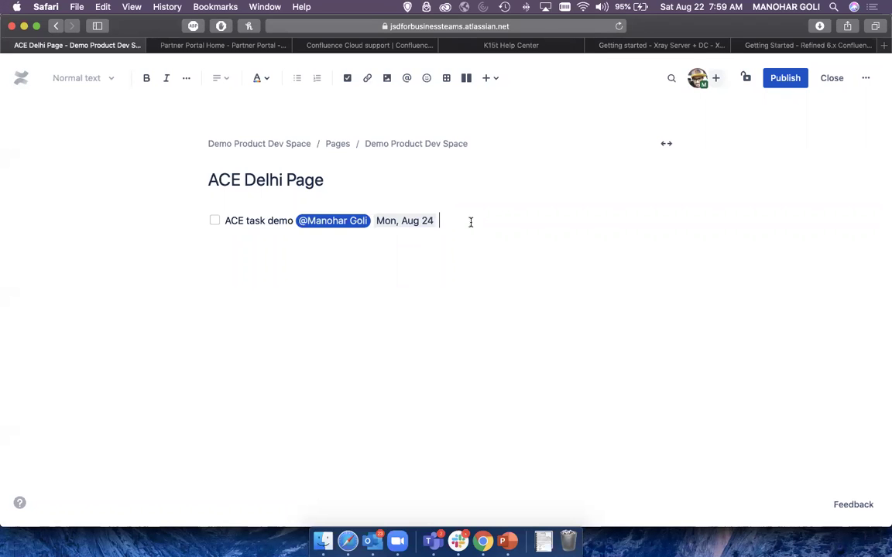
pyautogui.press('Return')
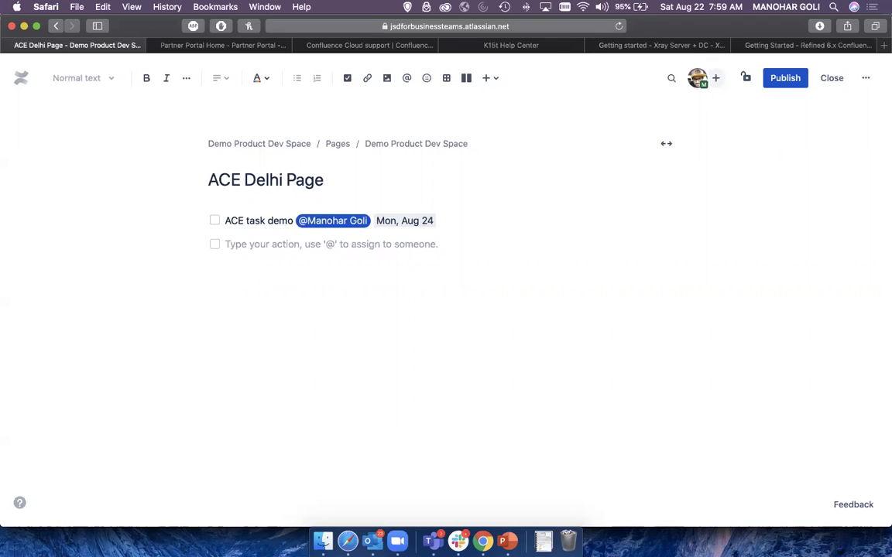
pyautogui.press('Return')
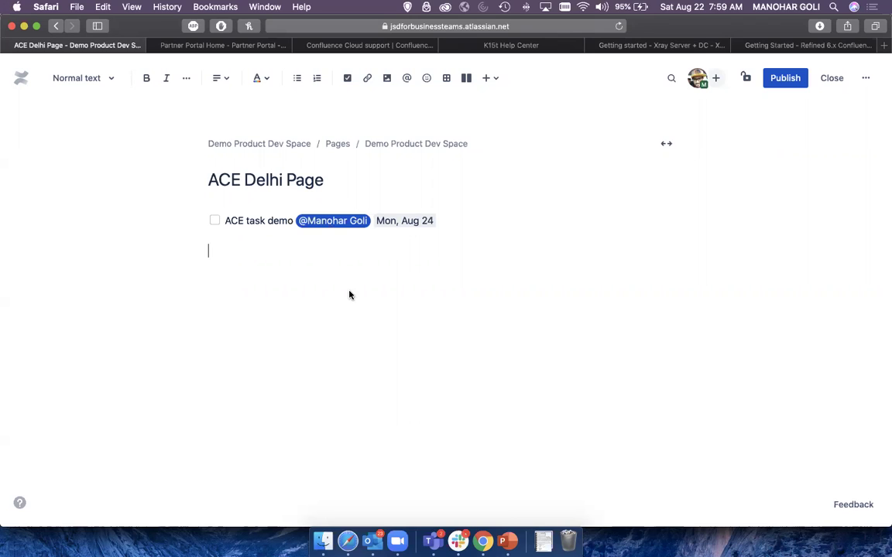
pyautogui.click(368, 80)
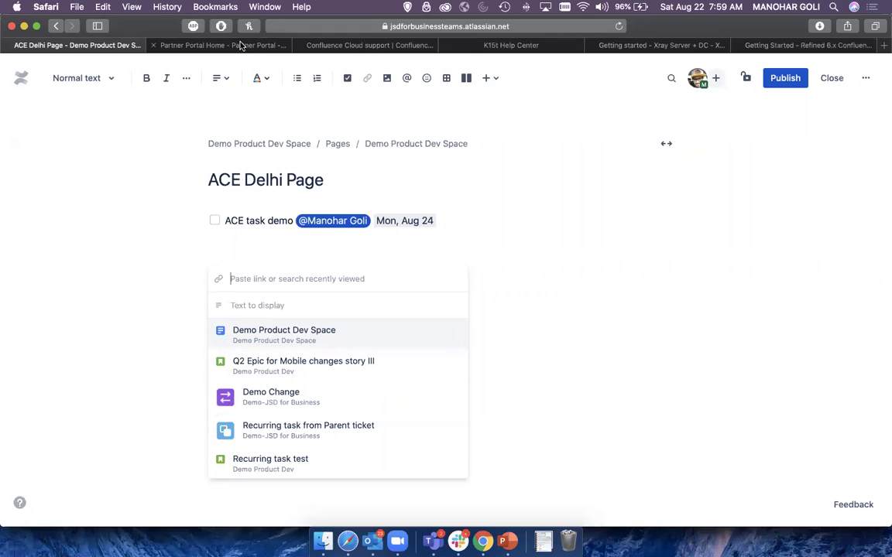
pyautogui.click(427, 43)
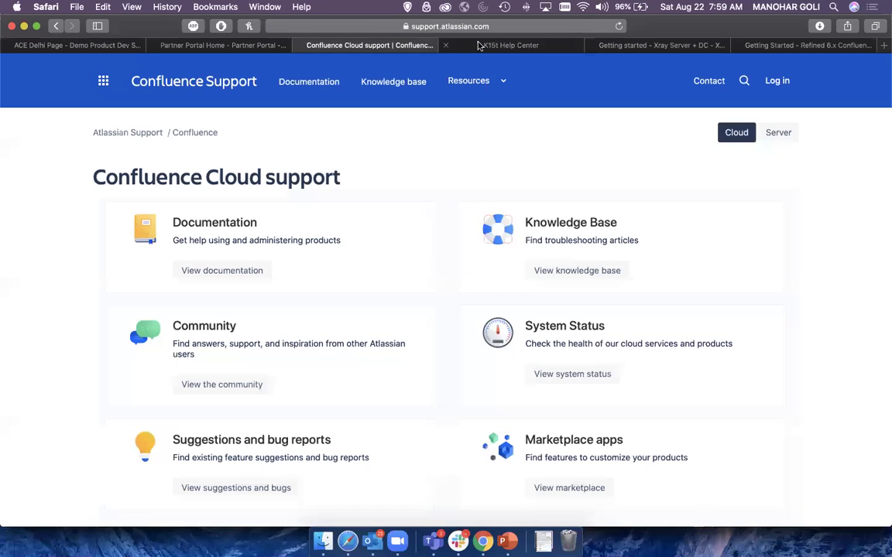
pyautogui.click(477, 26)
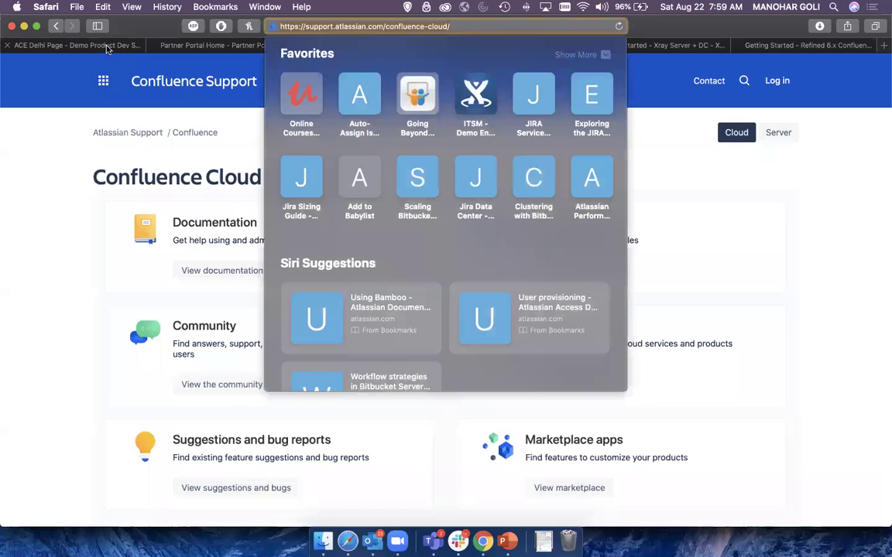
pyautogui.click(107, 48)
pyautogui.write('https://support.atlassian.com/confluence-cloud/')
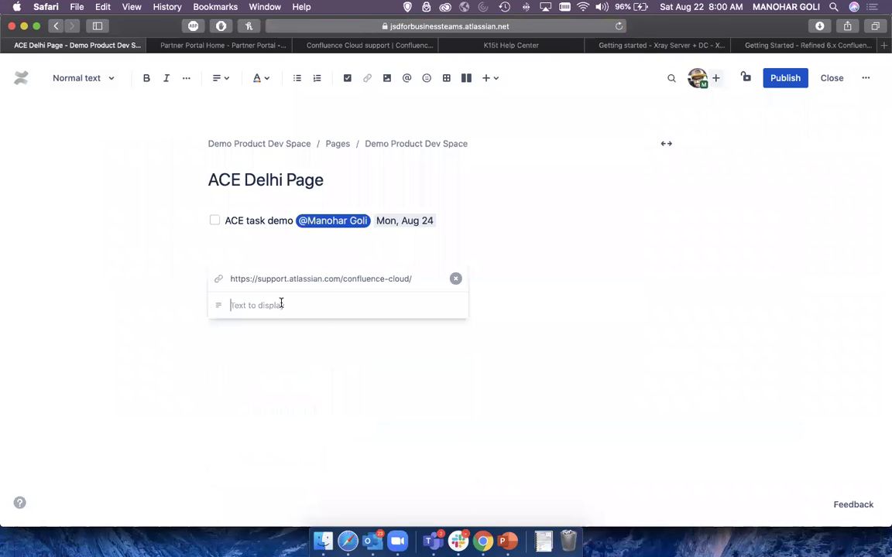
pyautogui.write('Atlassian')
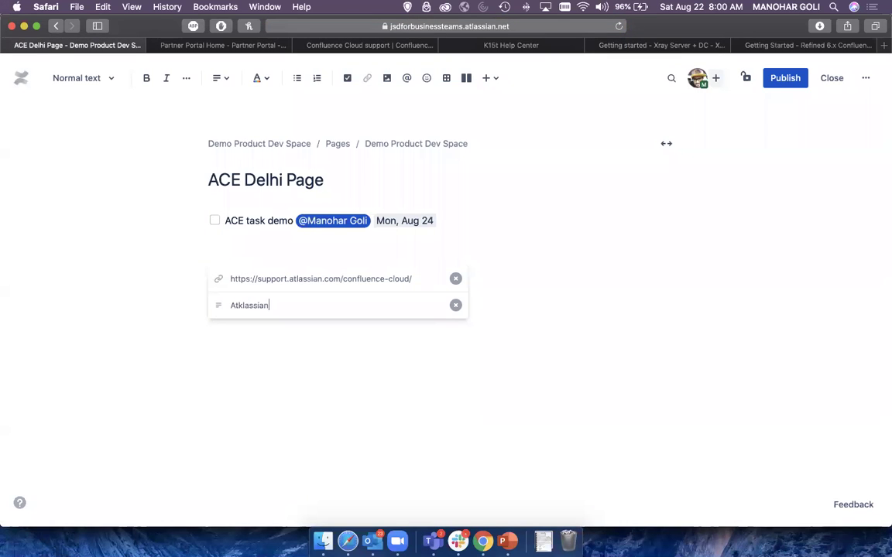
pyautogui.write(' Support')
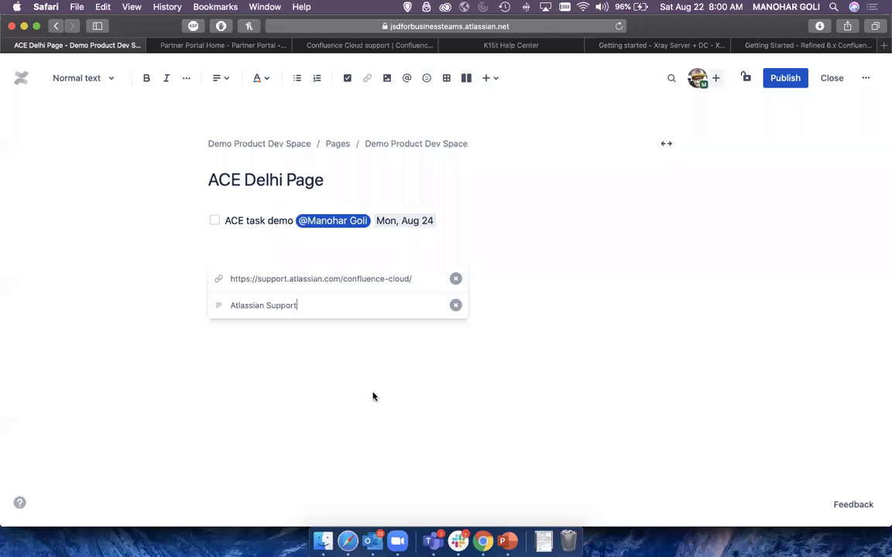
pyautogui.press('Return')
pyautogui.press('Return')
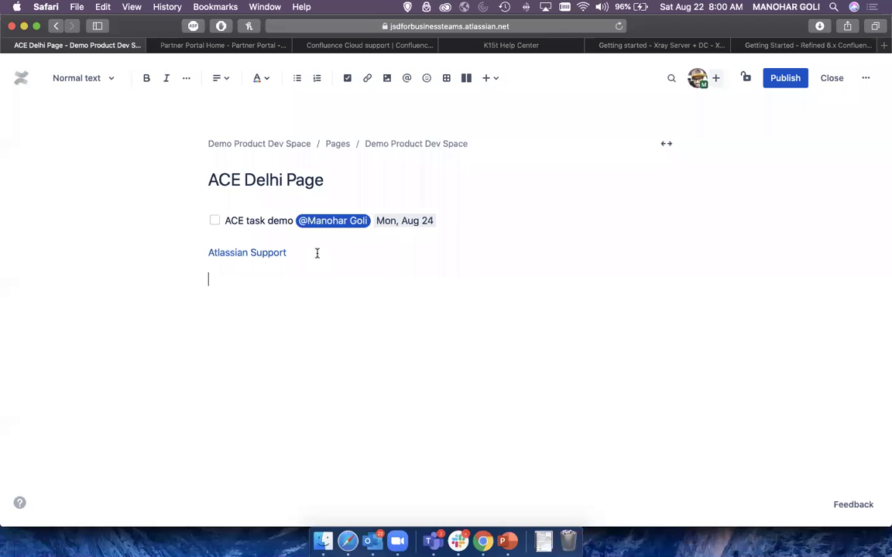
# - Insert a link to the recently viewed "Demo Change" ticket under the Atlassian Support link and start a new line
pyautogui.click(367, 78)
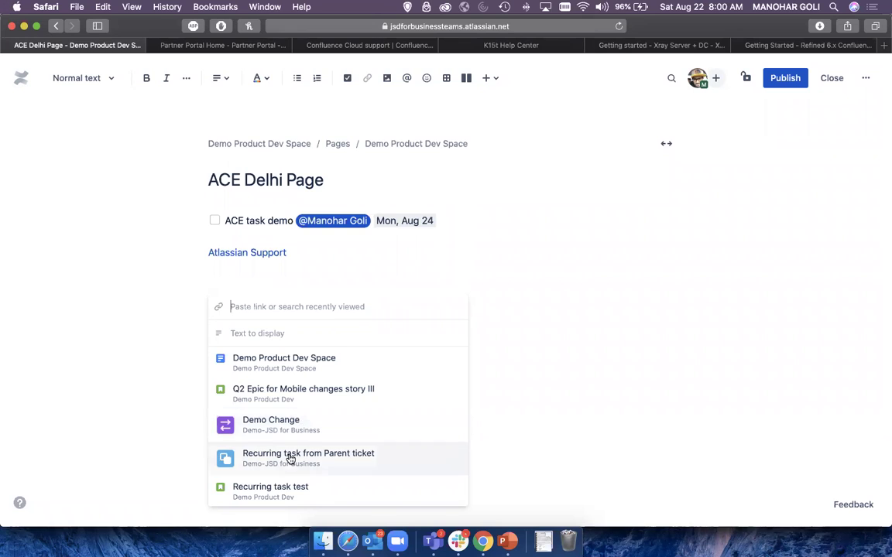
pyautogui.click(346, 429)
pyautogui.press('super+z')
pyautogui.press('Return')
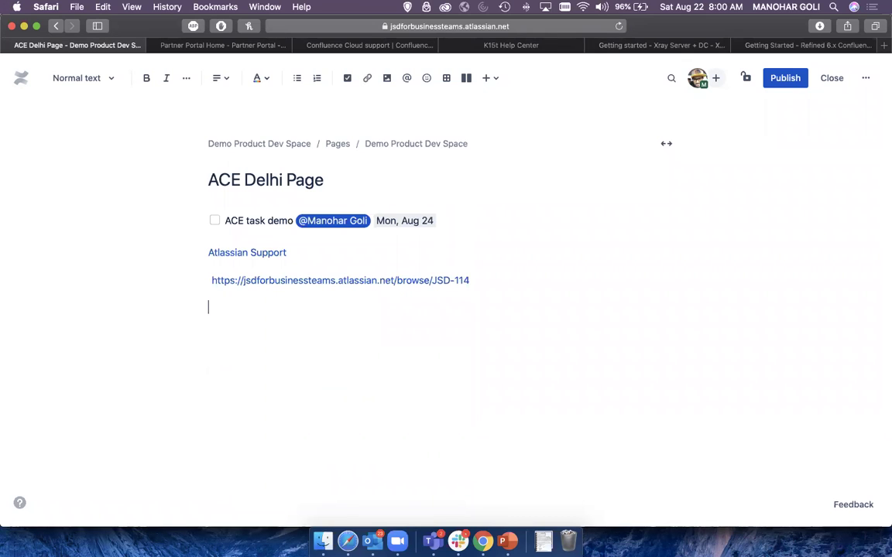
# - Check the Dropbox, Google Drive and GIPHY file sources, and upload "Confleunce DeepDive - ACE Delhi.pptx" from the OneDrive folder
pyautogui.click(390, 83)
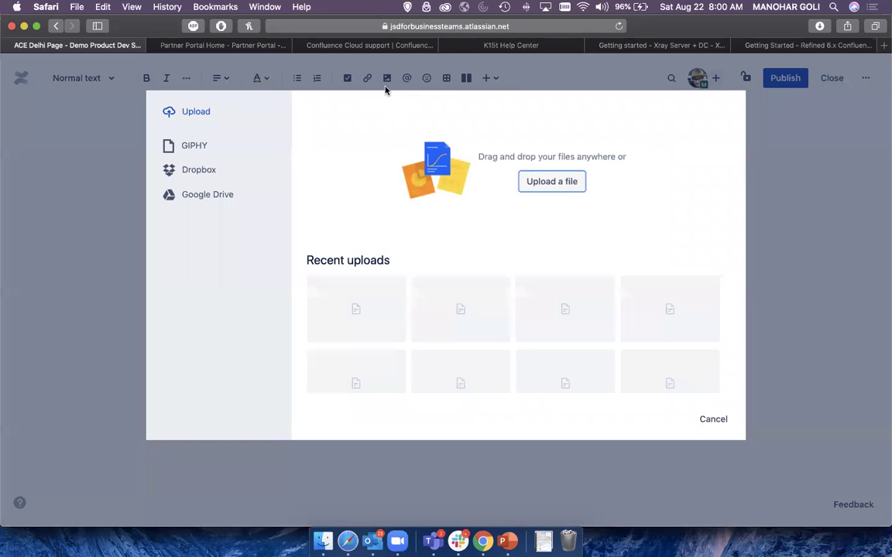
pyautogui.click(190, 177)
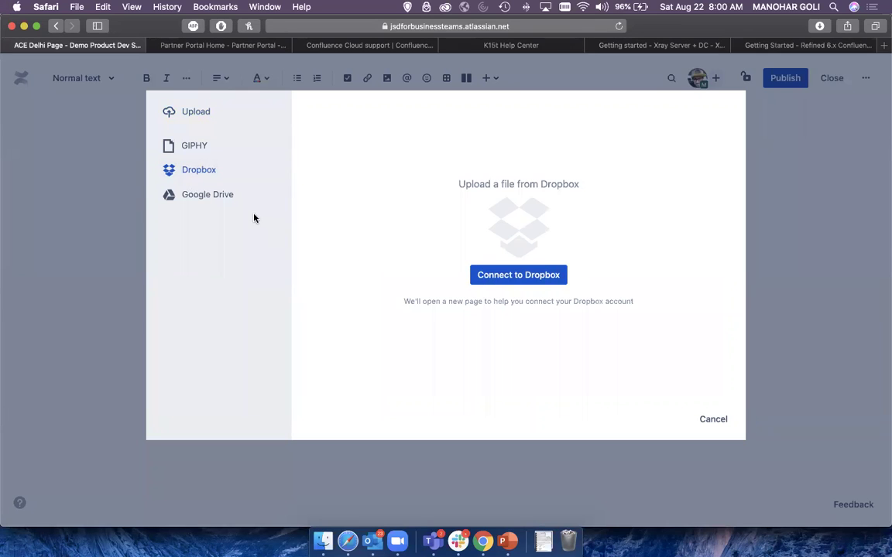
pyautogui.click(226, 197)
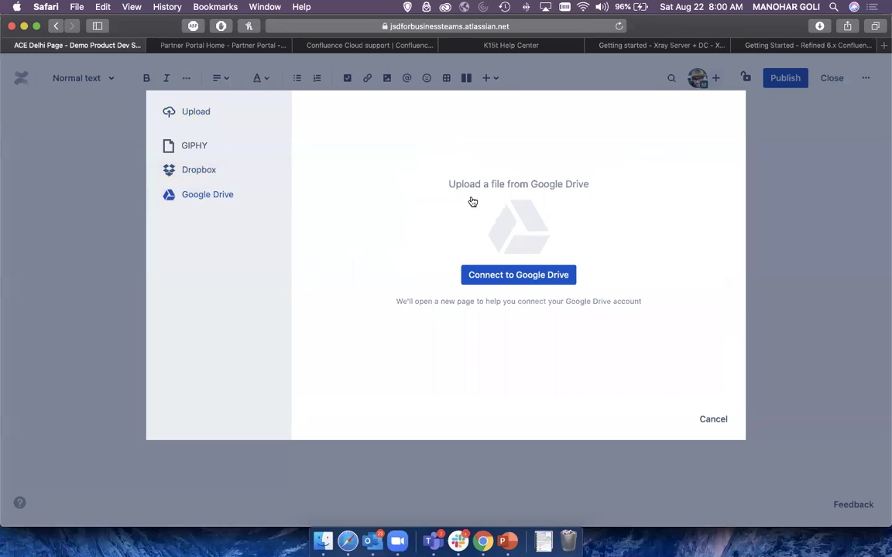
pyautogui.click(198, 146)
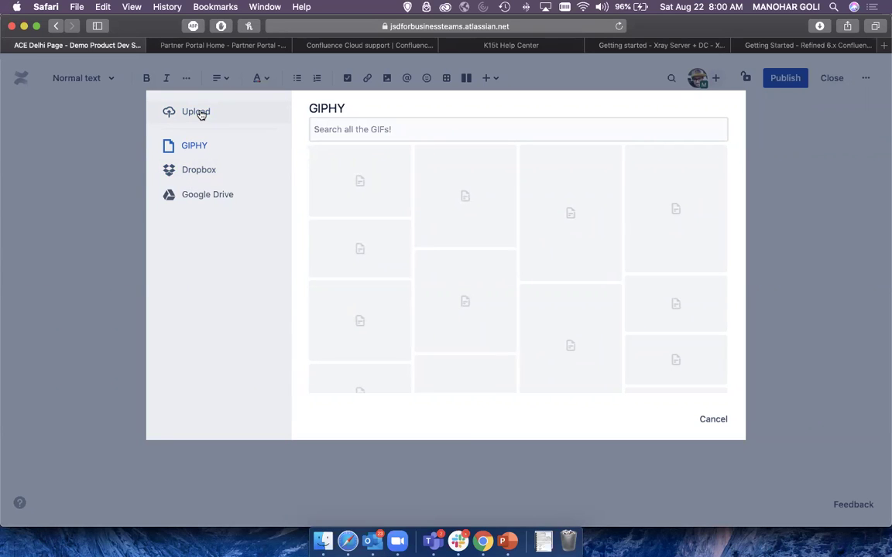
pyautogui.click(199, 113)
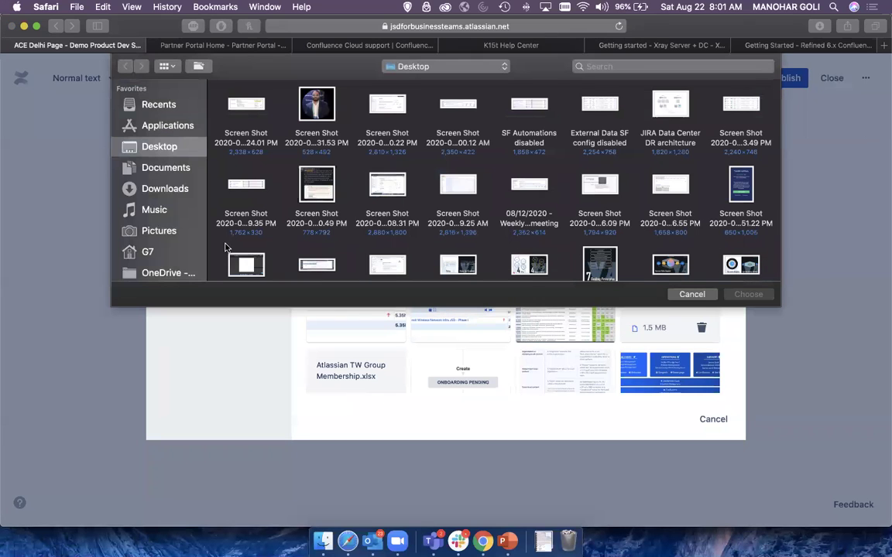
pyautogui.click(155, 271)
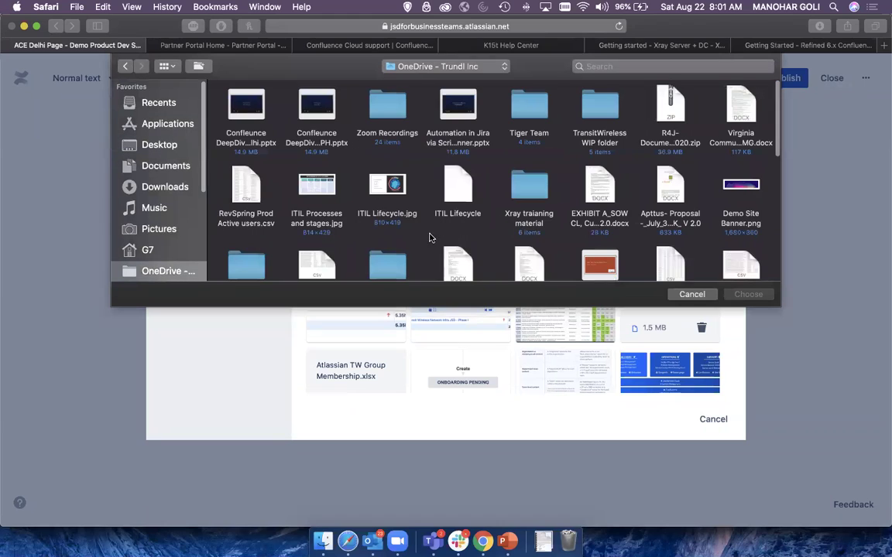
pyautogui.click(246, 108)
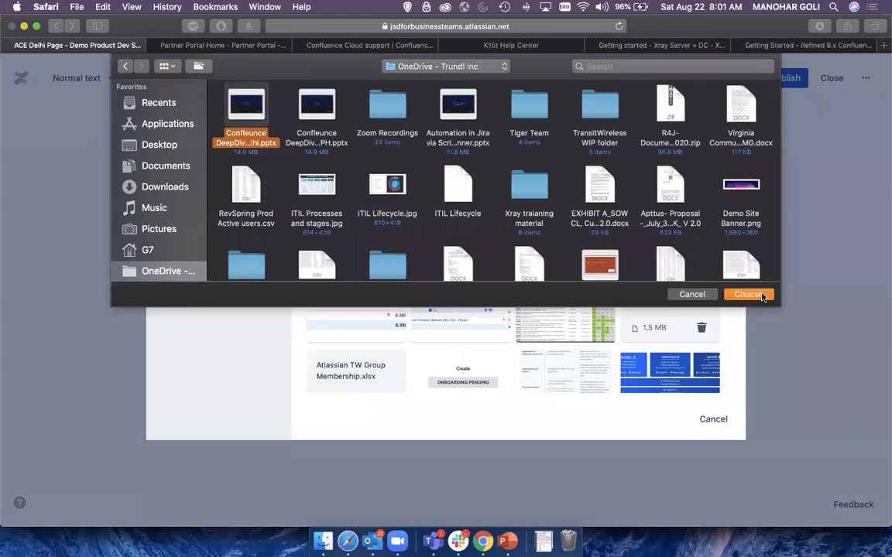
pyautogui.click(748, 295)
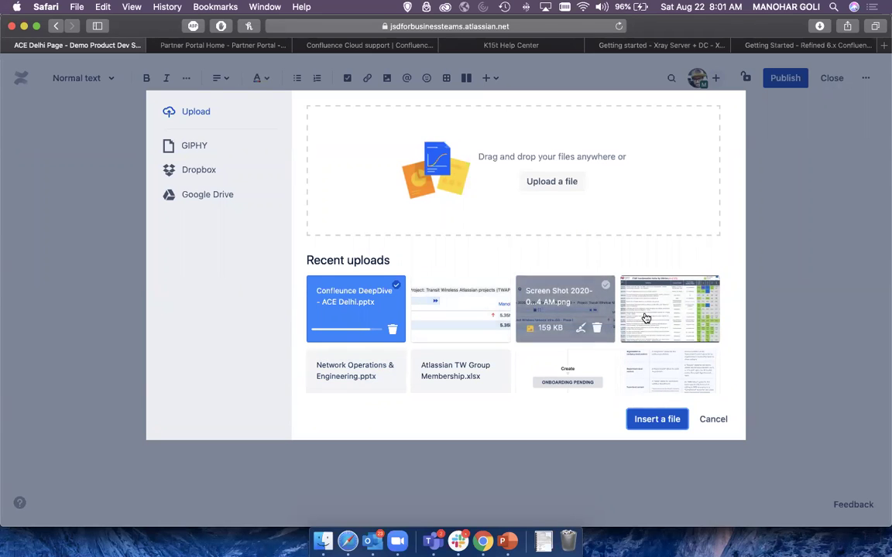
# - Insert only the "Onboarding Pending" workflow image from the recent uploads, leaving the uploaded presentation deselected
pyautogui.click(582, 365)
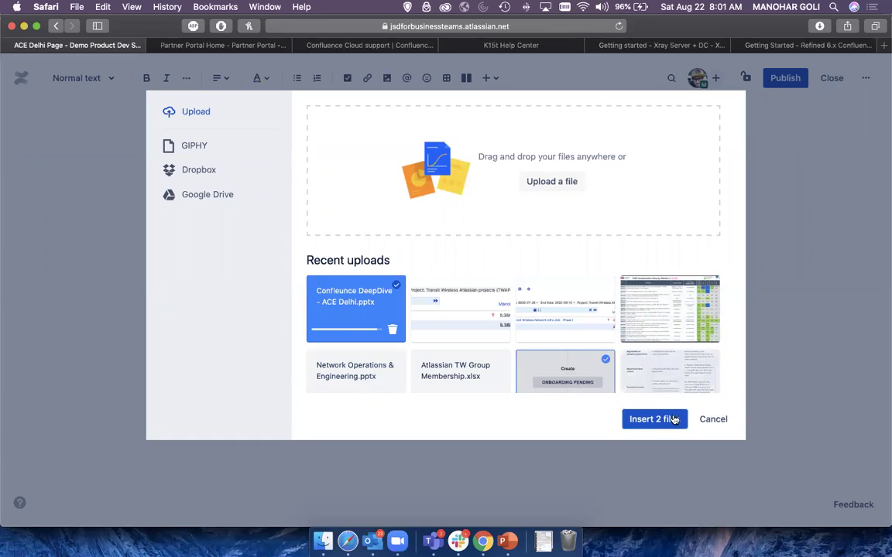
pyautogui.click(397, 287)
pyautogui.click(549, 453)
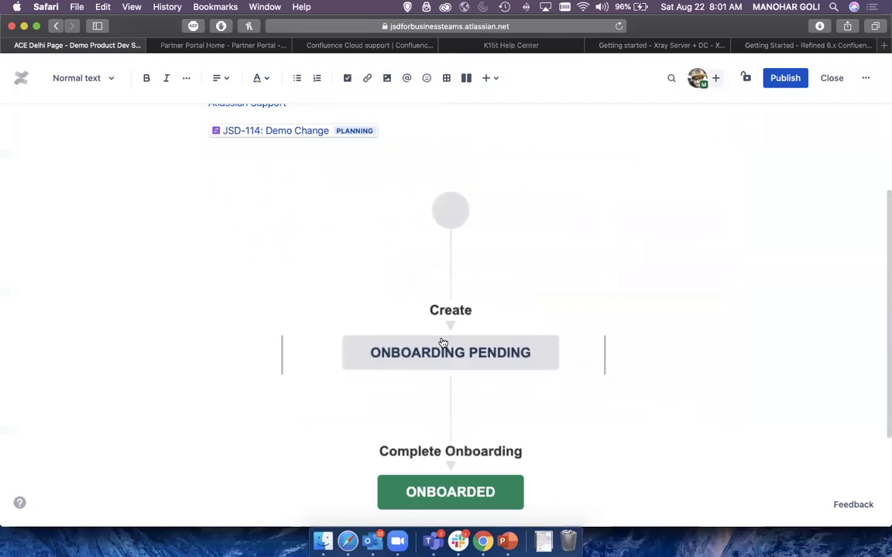
# - Shrink the workflow image to a small thumbnail, try its right and centre alignments, and align it left
pyautogui.scroll(-4, 477, 388)
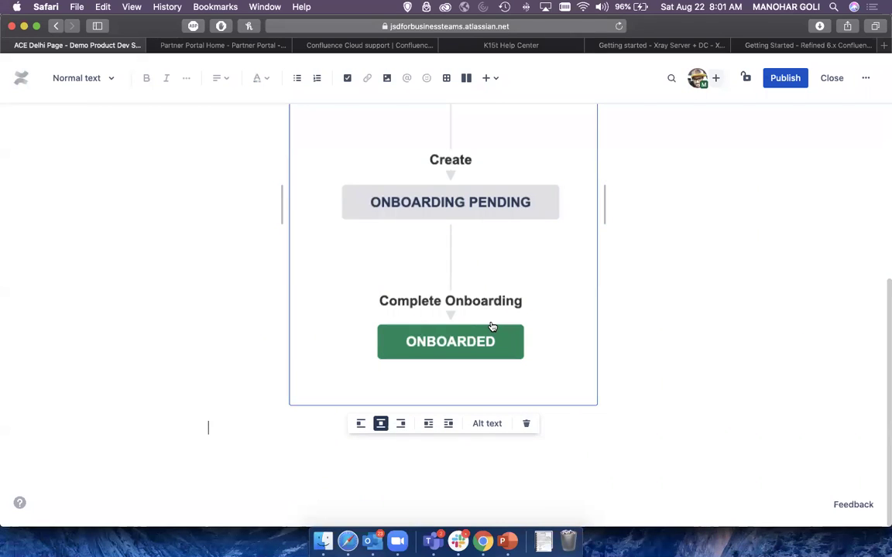
pyautogui.moveTo(606, 207); pyautogui.dragTo(412, 154)
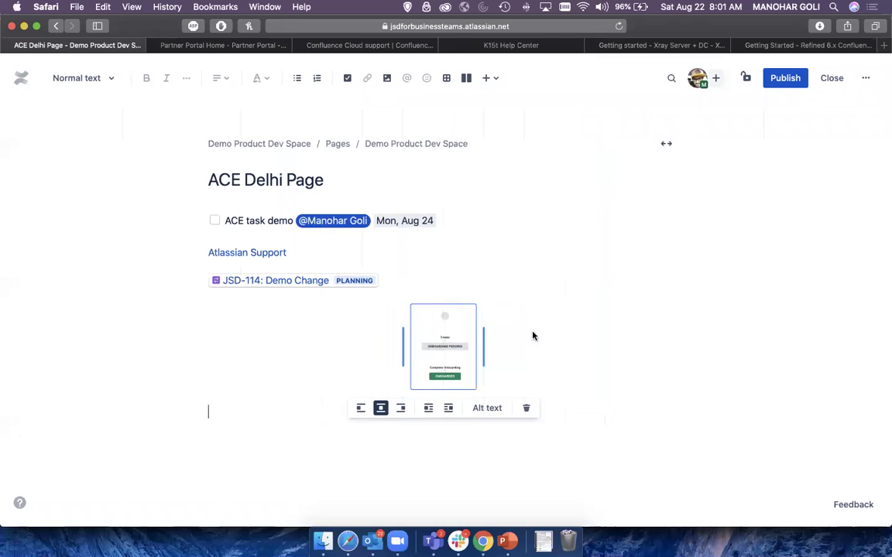
pyautogui.click(360, 408)
pyautogui.click(198, 410)
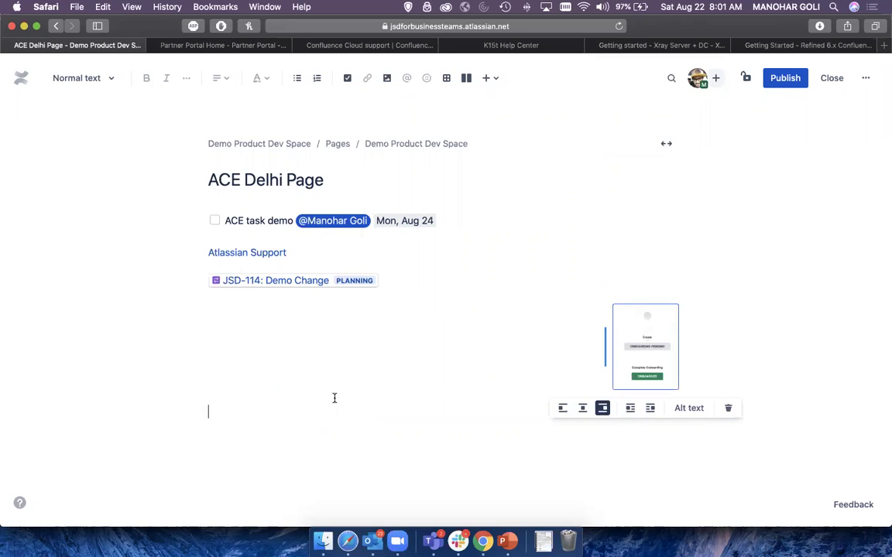
pyautogui.click(583, 409)
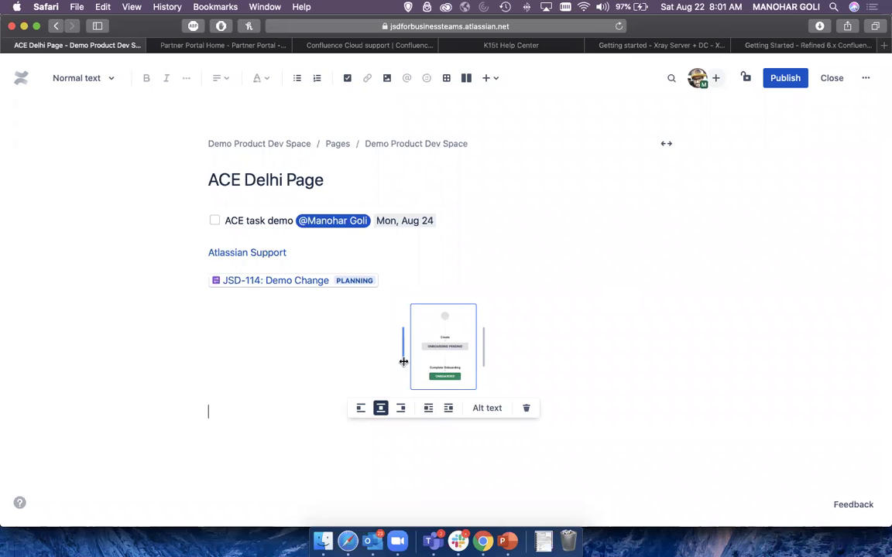
pyautogui.moveTo(399, 351); pyautogui.dragTo(401, 287)
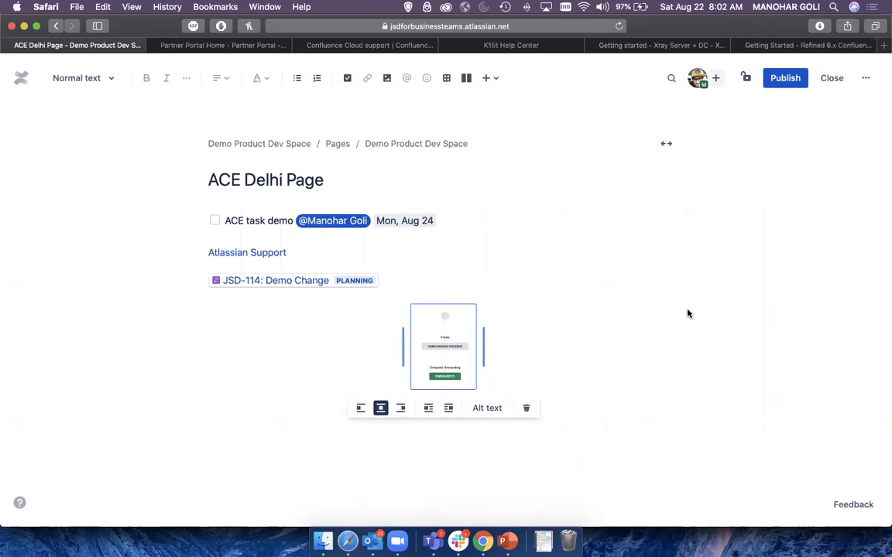
pyautogui.click(361, 408)
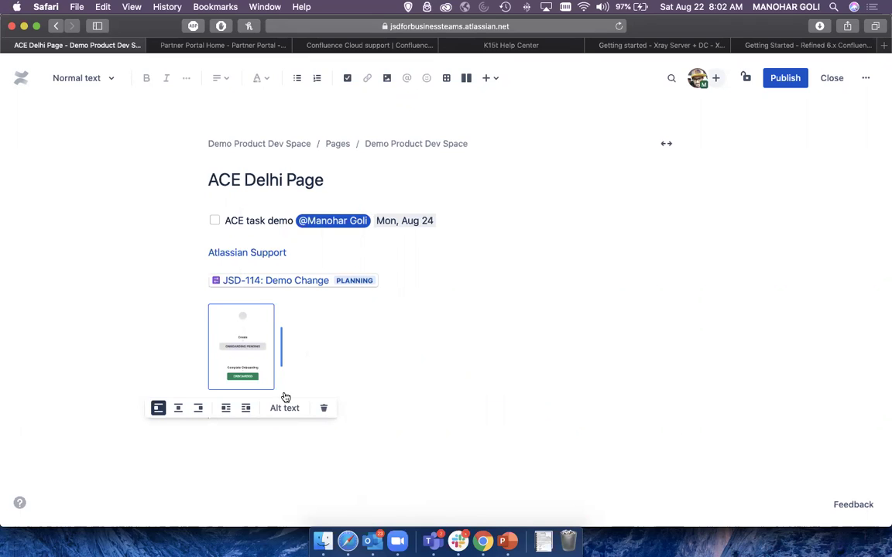
# - Insert the uploaded "Confleunce DeepDive - ACE Delhi.pptx" file into the page below the workflow image
pyautogui.click(320, 348)
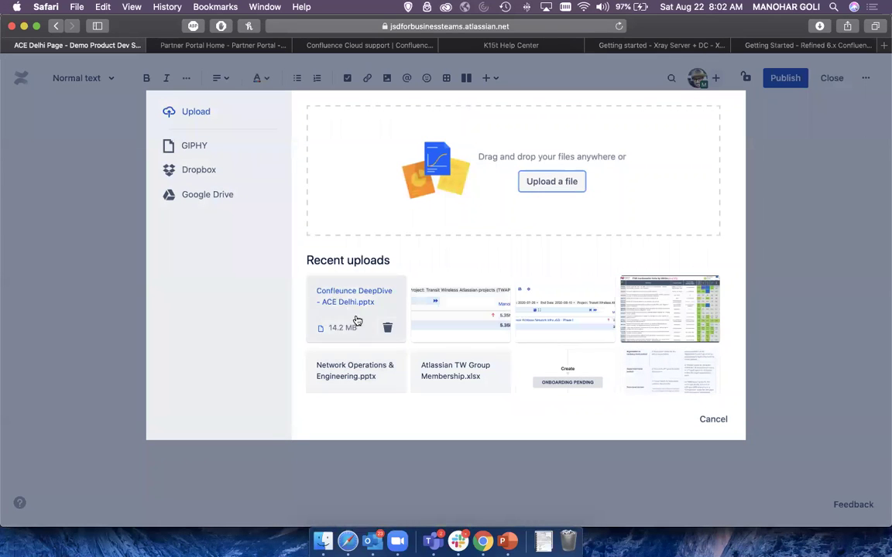
pyautogui.click(380, 309)
pyautogui.click(654, 418)
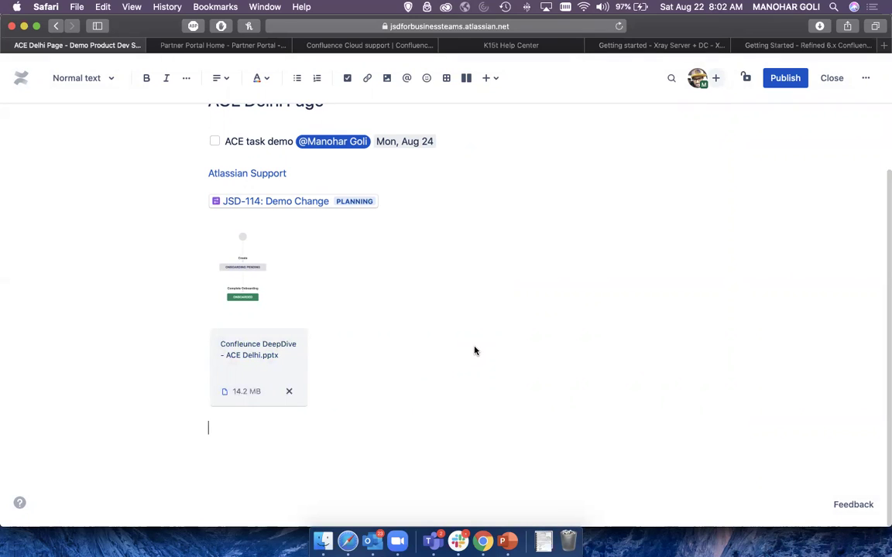
pyautogui.scroll(5, 465, 283)
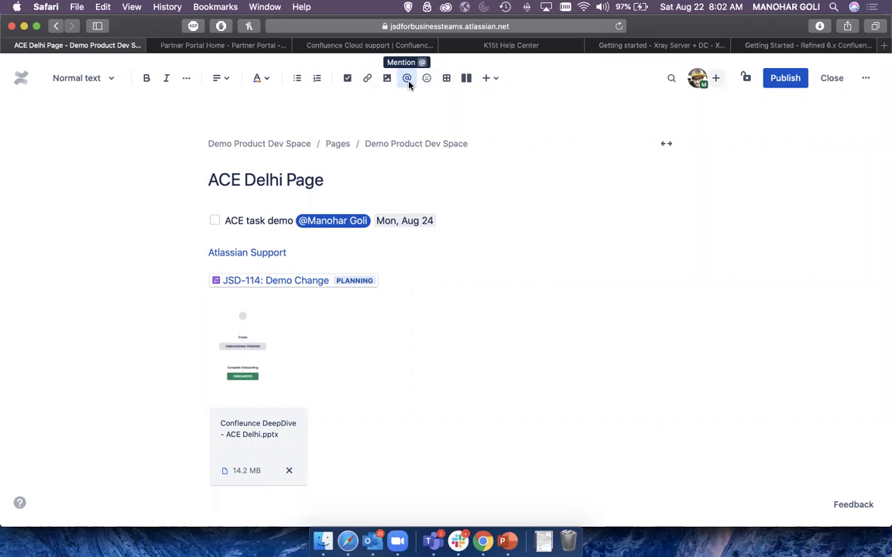
pyautogui.click(408, 80)
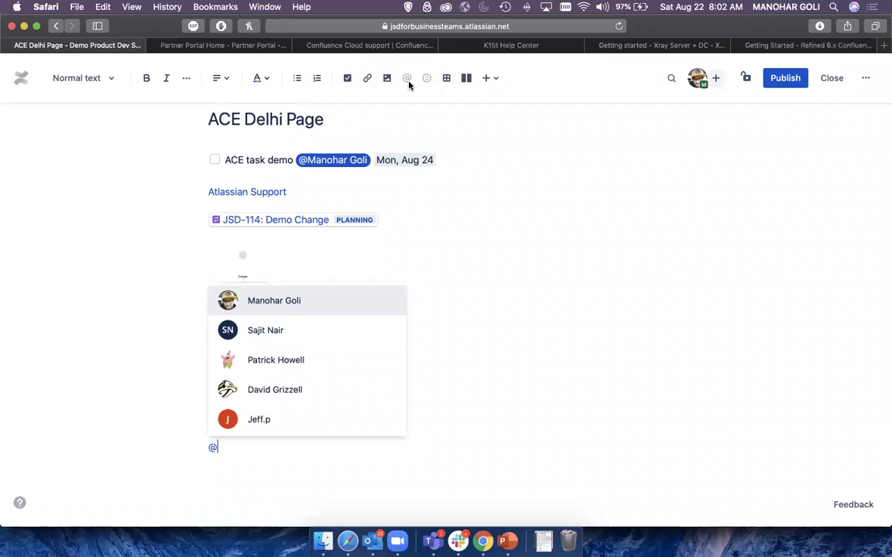
pyautogui.press('BackSpace')
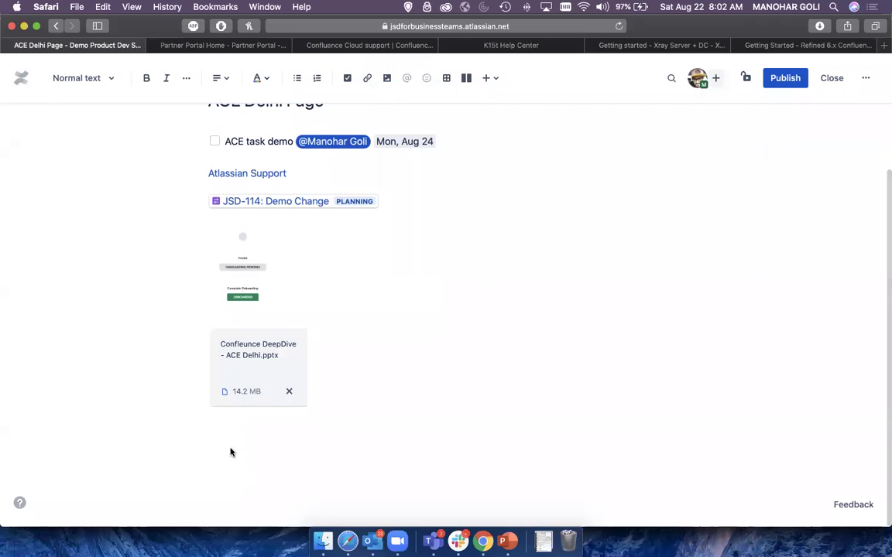
# - Insert a table below the presentation file and add two columns and two rows to make it five by five
pyautogui.click(446, 79)
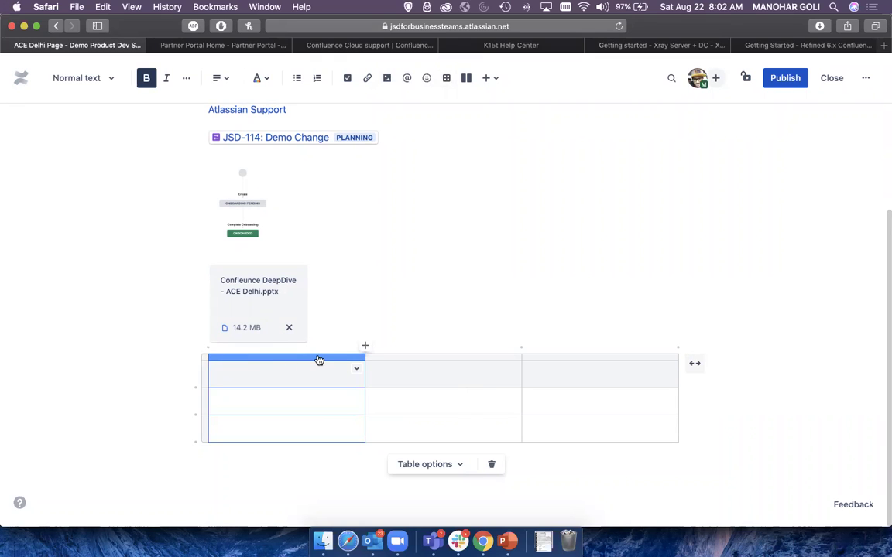
pyautogui.click(365, 346)
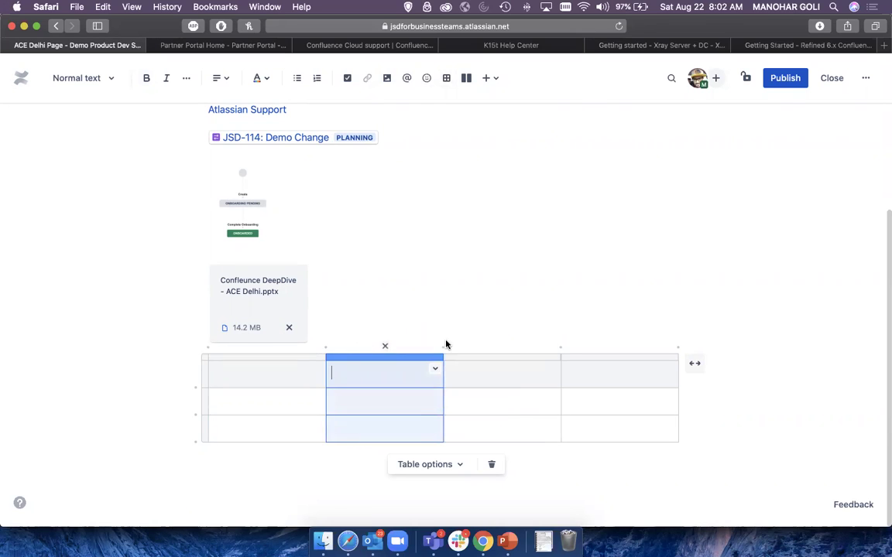
pyautogui.hotkey('shift', 'Tab')
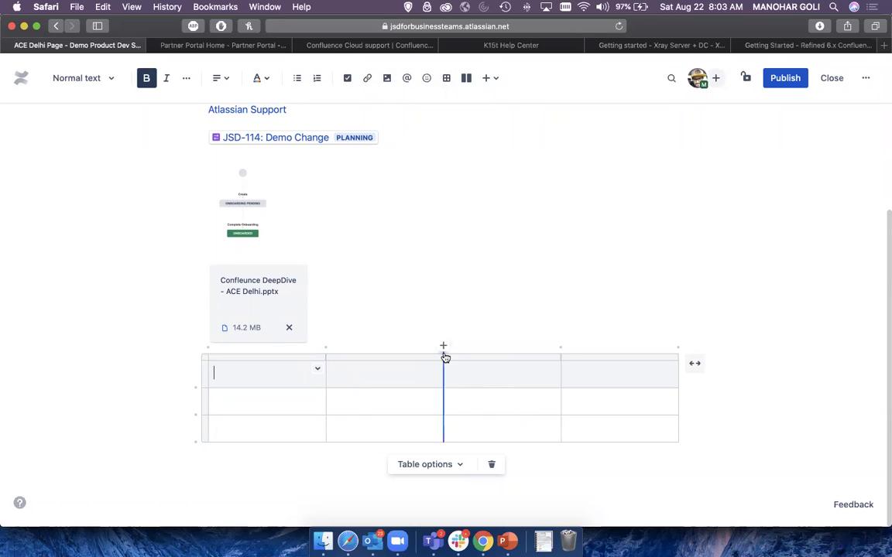
pyautogui.click(442, 346)
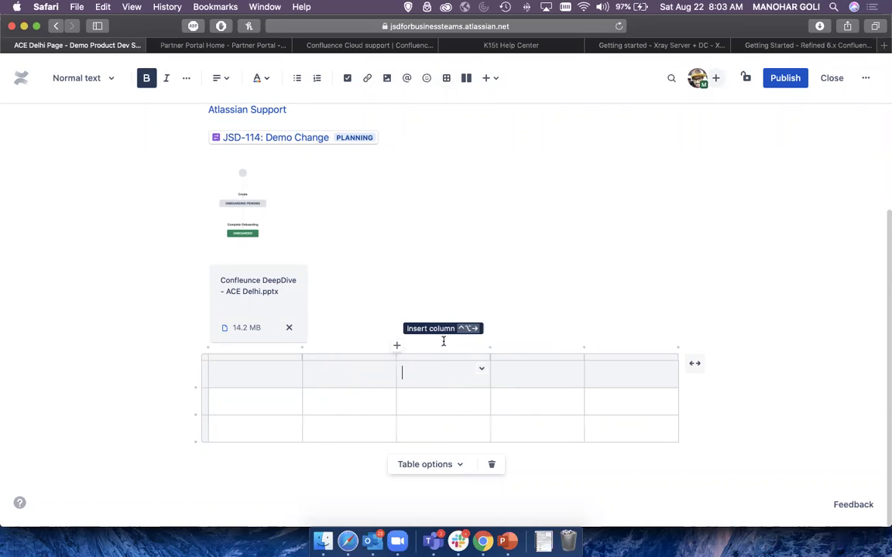
pyautogui.click(193, 416)
pyautogui.click(193, 446)
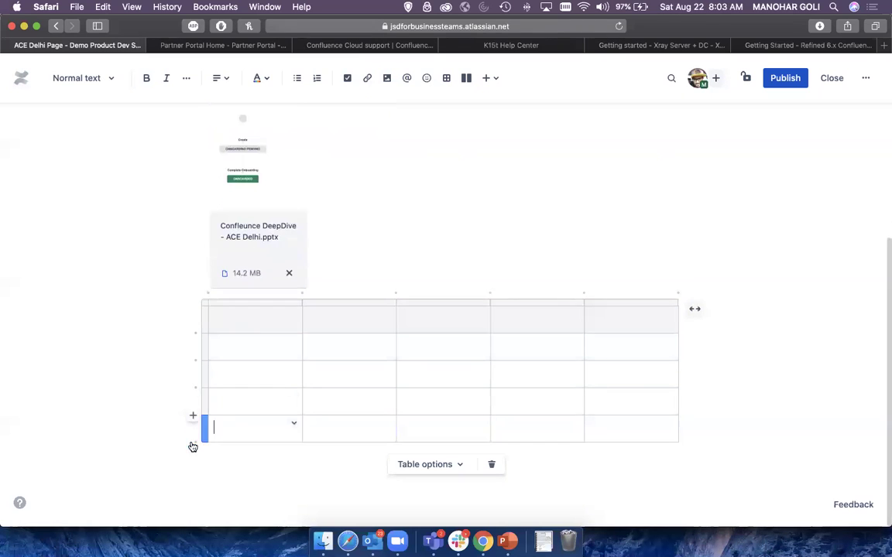
# - Select the table's second column, and examine the table options for header row, header column and numbered column
pyautogui.click(331, 320)
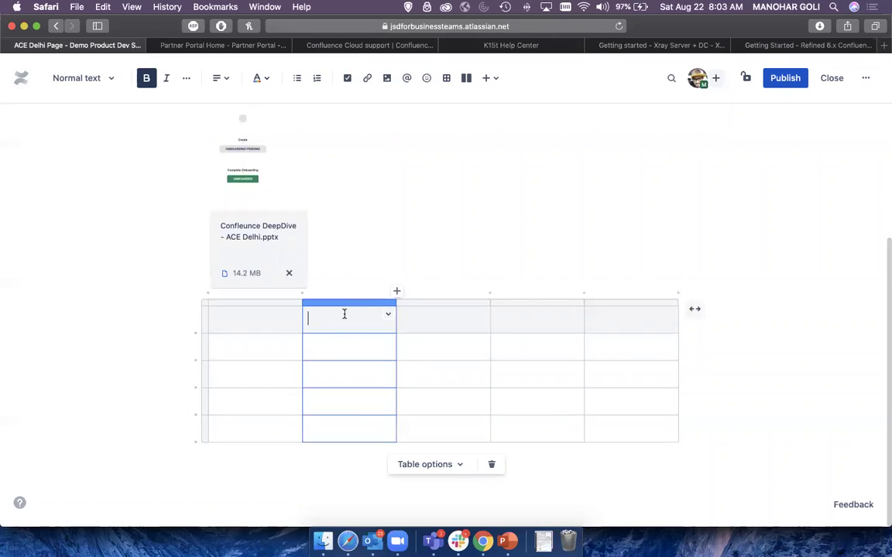
pyautogui.click(348, 303)
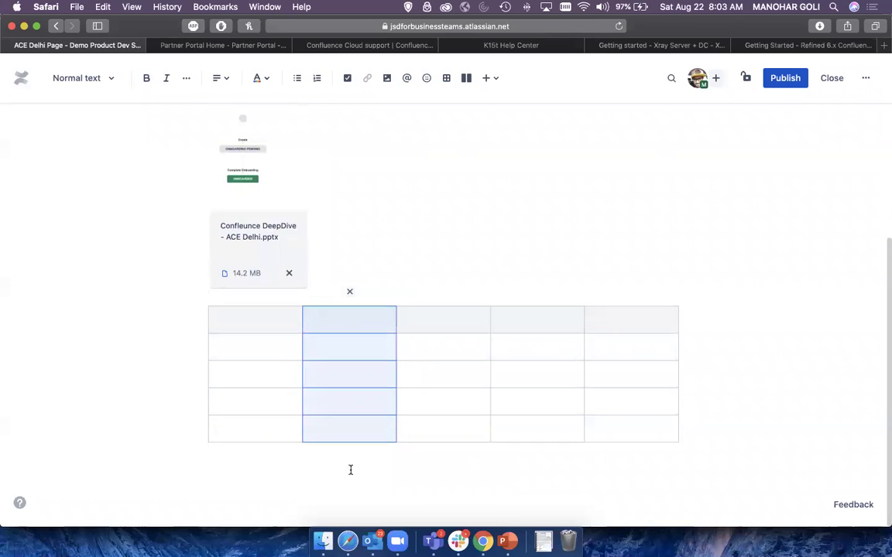
pyautogui.scroll(-1, 350, 470)
pyautogui.click(237, 320)
pyautogui.click(441, 433)
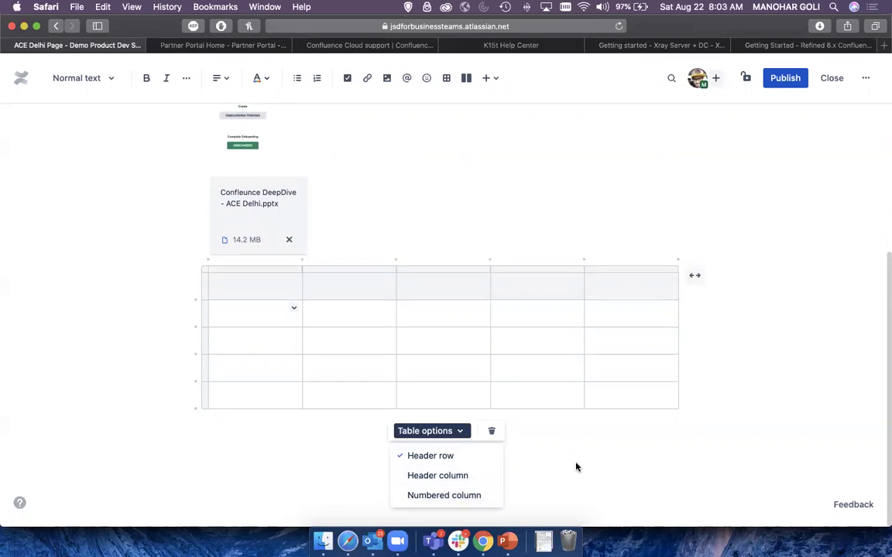
pyautogui.click(517, 418)
pyautogui.click(241, 318)
pyautogui.click(240, 281)
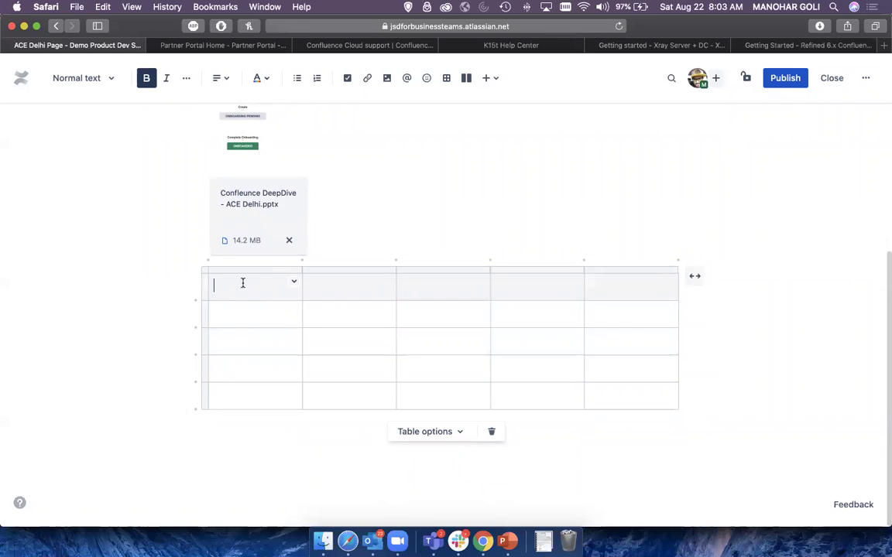
pyautogui.scroll(1, 663, 207)
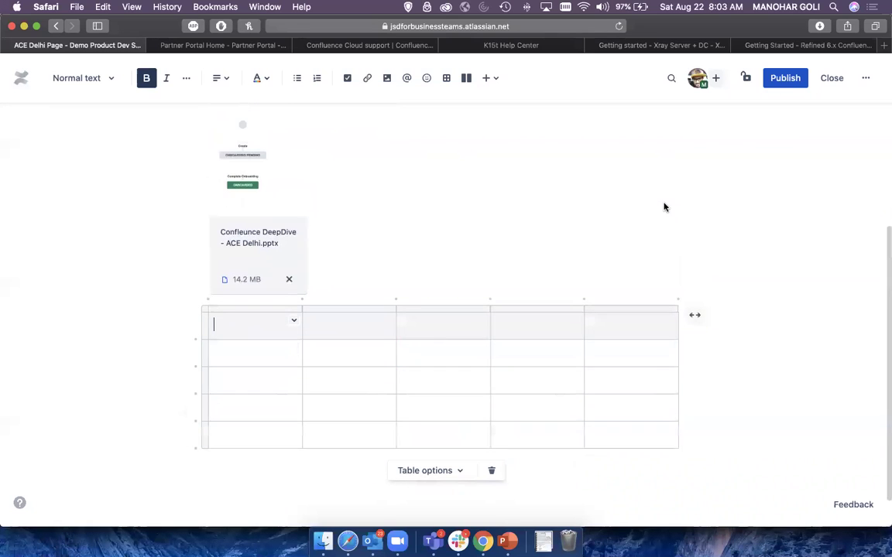
# - Try the full-width layout for the ACE Delhi Page and return the page to its fixed width
pyautogui.scroll(5, 663, 206)
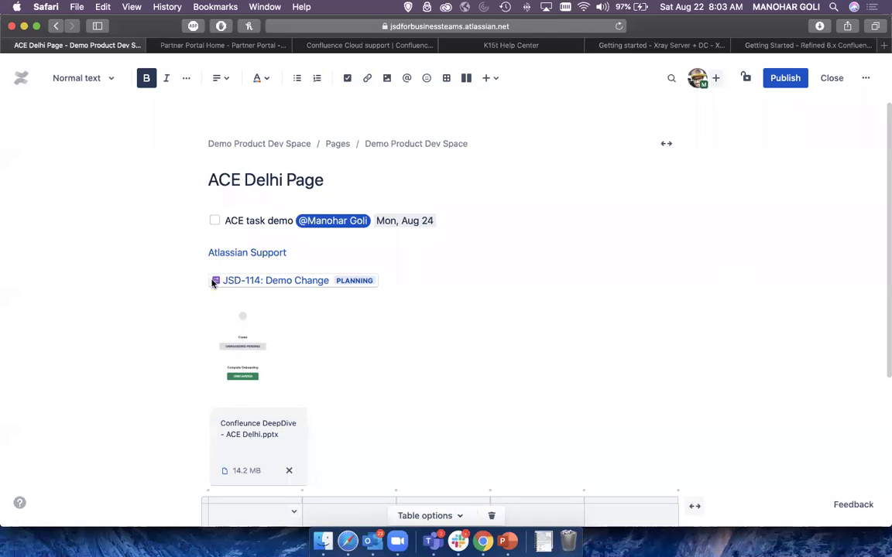
pyautogui.click(666, 144)
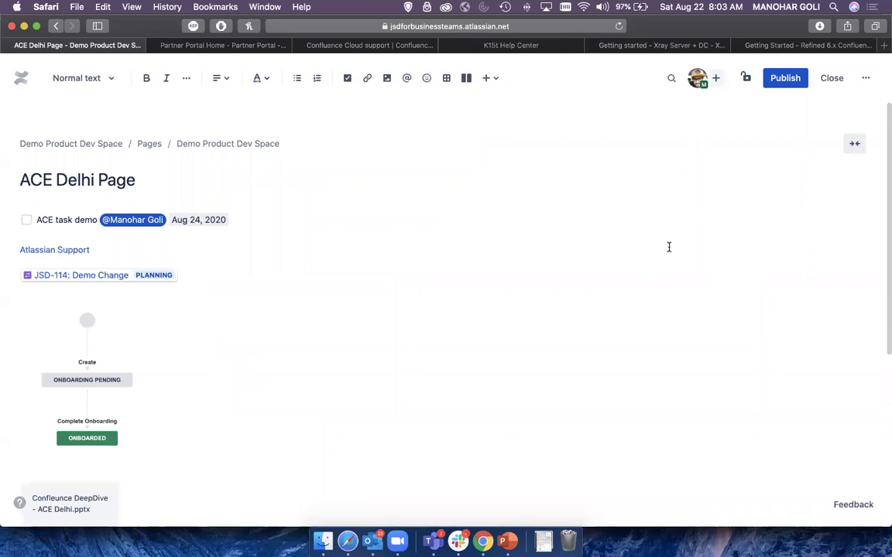
pyautogui.click(854, 144)
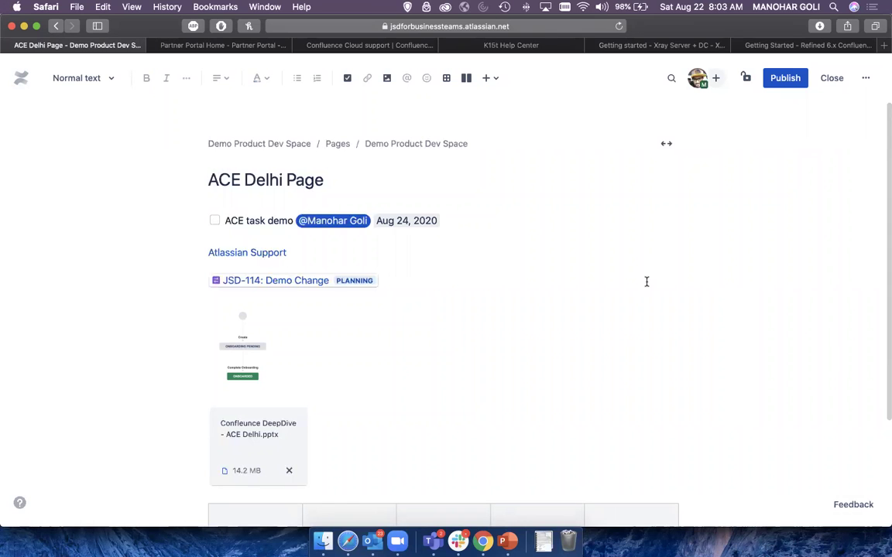
pyautogui.scroll(-1, 647, 281)
pyautogui.scroll(1, 646, 282)
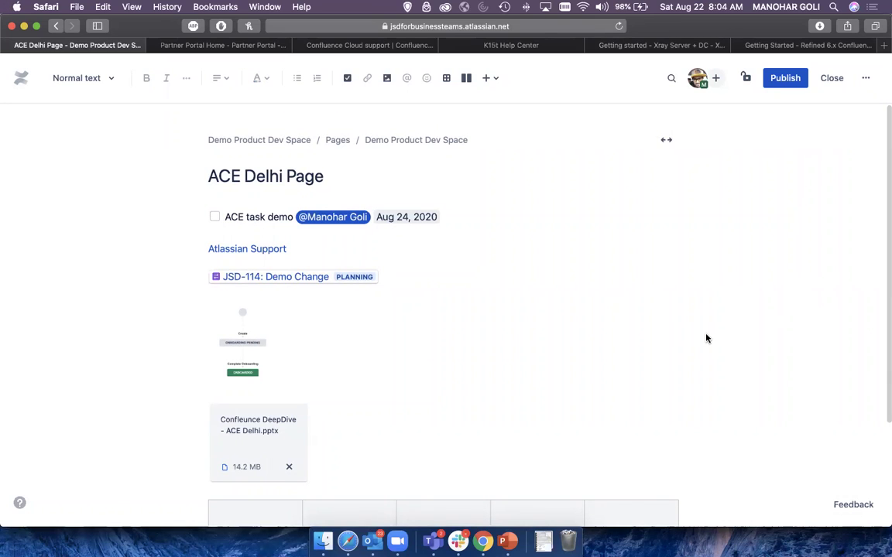
pyautogui.click(667, 142)
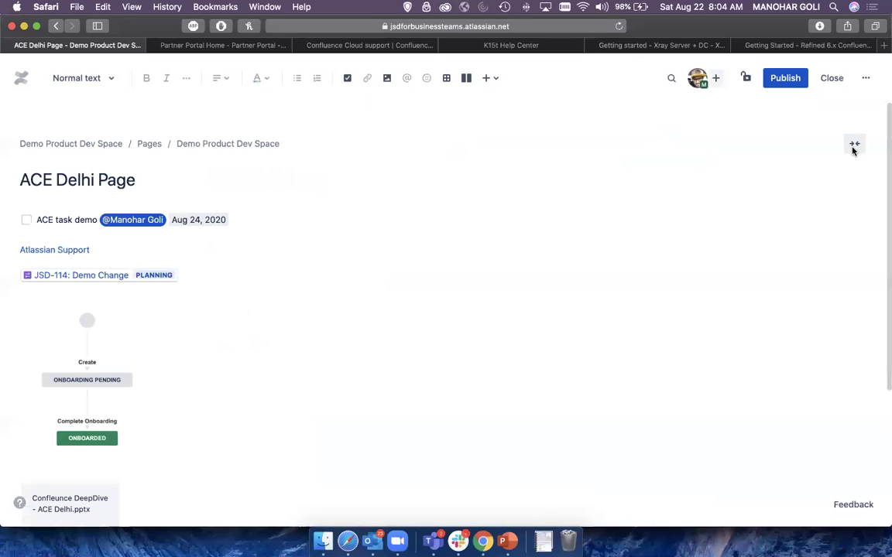
pyautogui.click(854, 146)
# - Try the wide and full-width layouts on the table, and return it to its default width
pyautogui.scroll(-3, 653, 352)
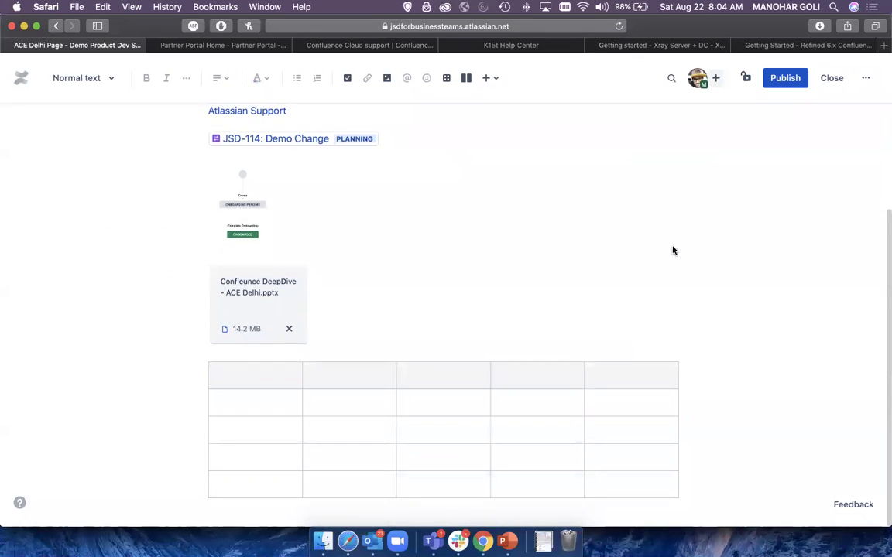
pyautogui.click(626, 381)
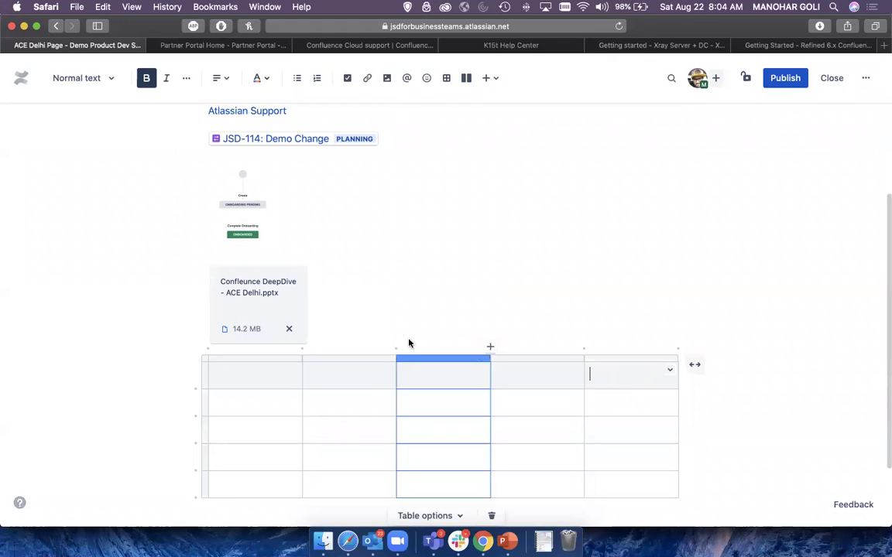
pyautogui.click(697, 366)
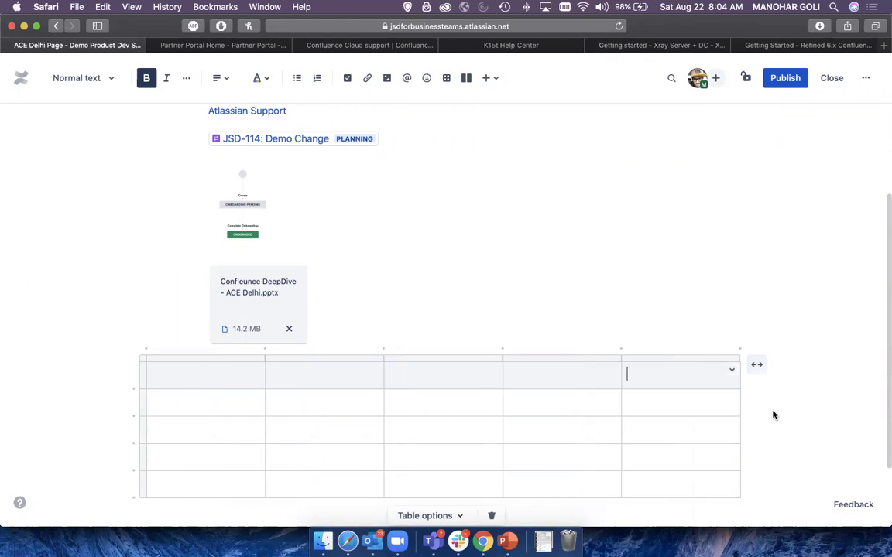
pyautogui.click(756, 365)
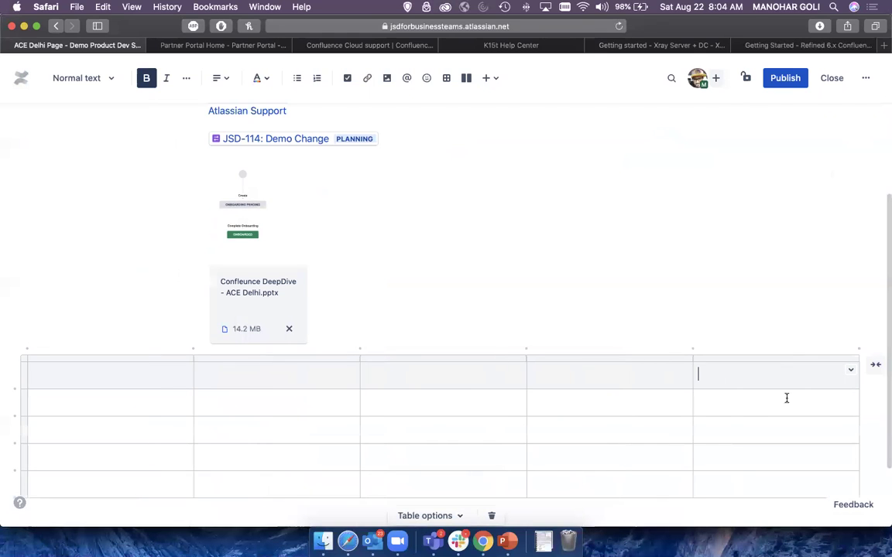
pyautogui.click(876, 366)
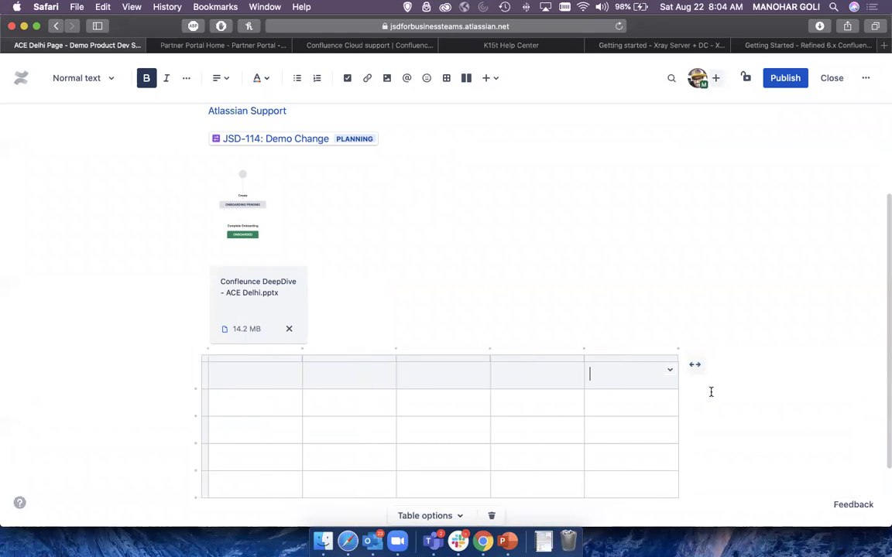
# - Place the cursor below the table and look through the further elements that can be inserted, without adding any
pyautogui.scroll(-3, 659, 419)
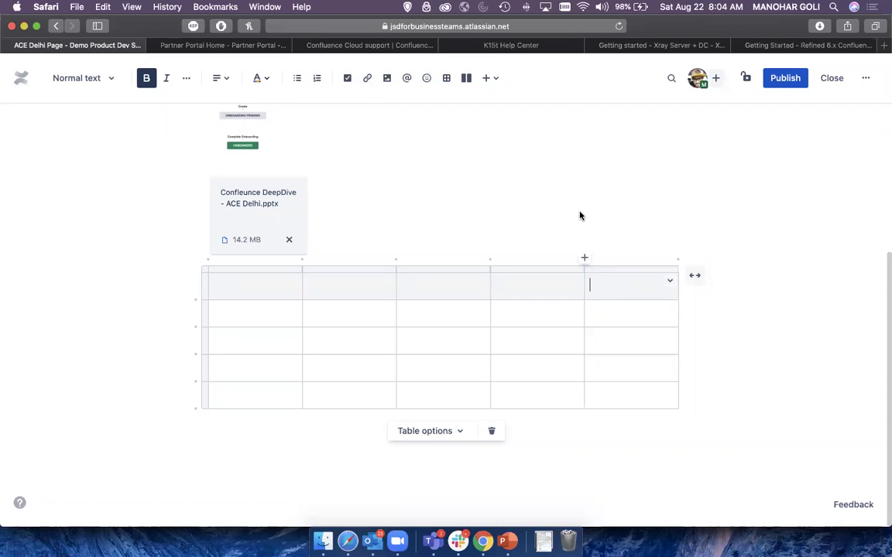
pyautogui.scroll(5, 580, 216)
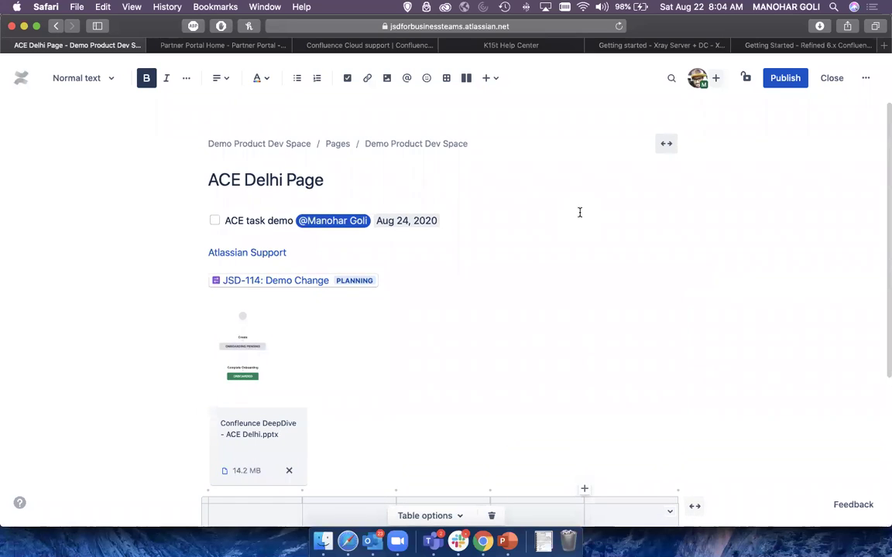
pyautogui.scroll(-5, 580, 212)
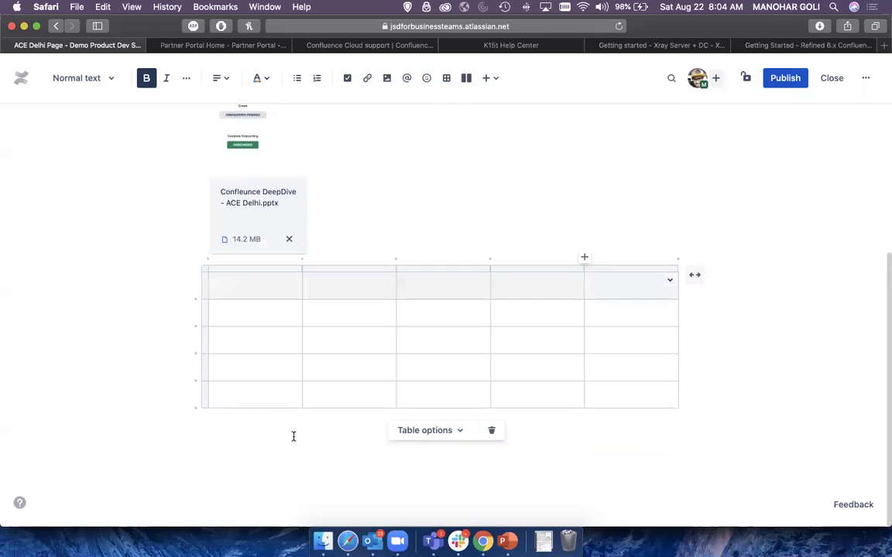
pyautogui.click(250, 447)
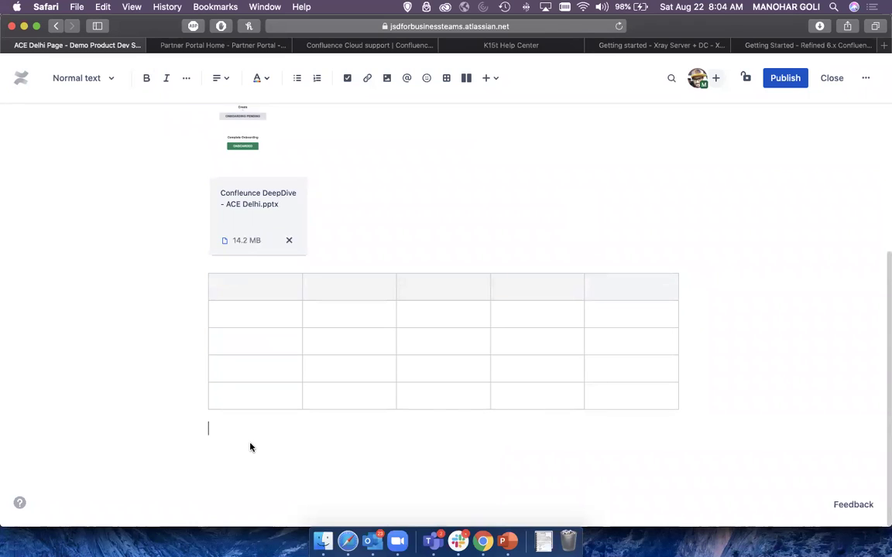
pyautogui.click(491, 77)
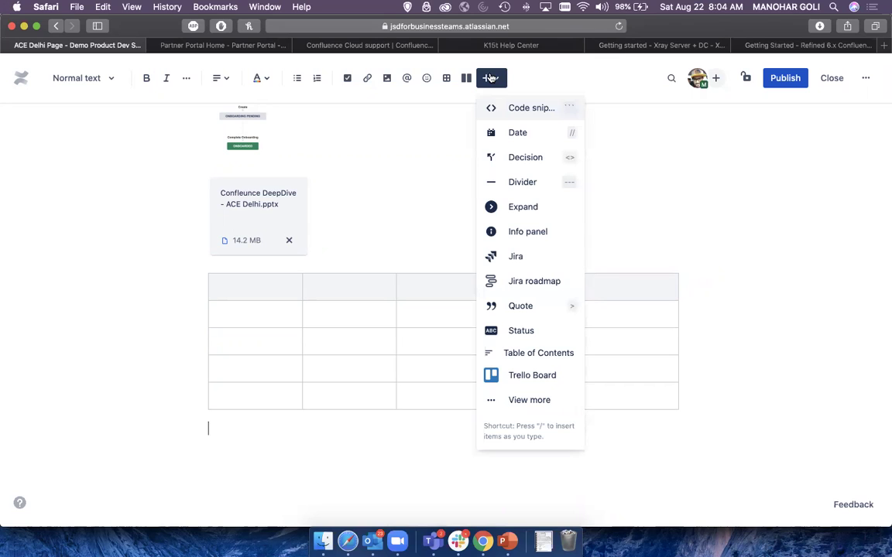
pyautogui.click(411, 161)
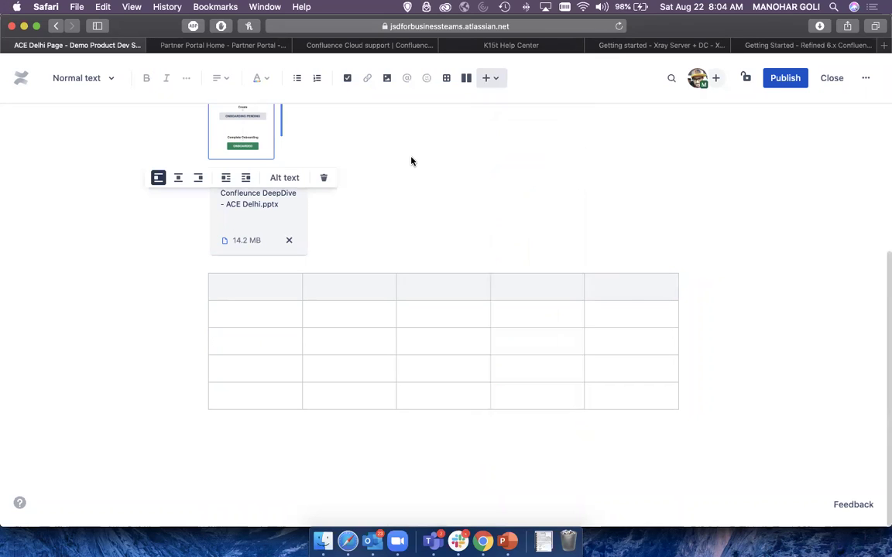
pyautogui.click(791, 291)
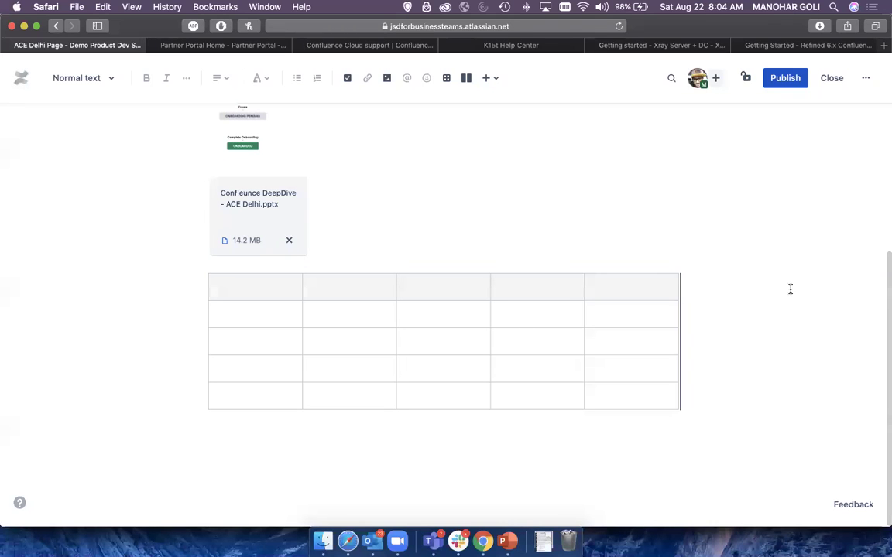
# - Widen the table to the full-width layout
pyautogui.click(255, 295)
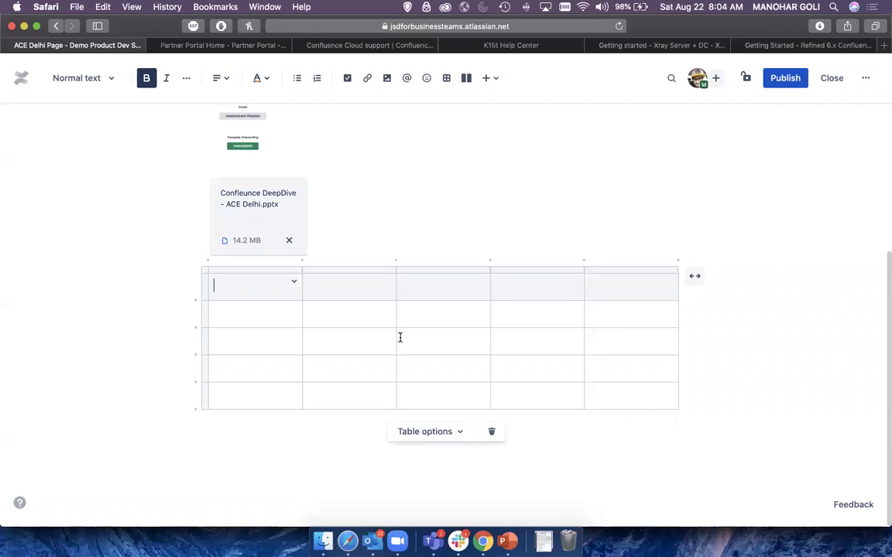
pyautogui.click(697, 276)
pyautogui.click(756, 276)
# - Publish the ACE Delhi Page
pyautogui.scroll(3, 751, 203)
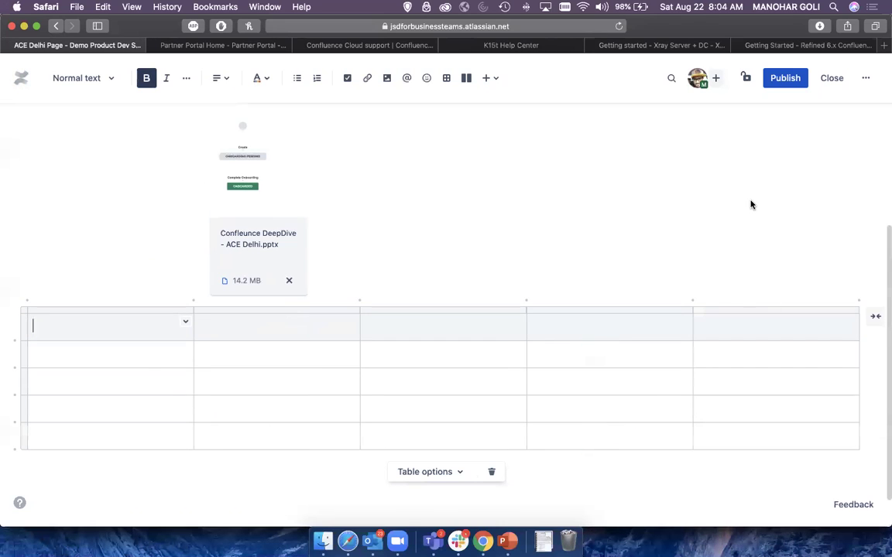
pyautogui.scroll(2, 770, 165)
pyautogui.click(782, 78)
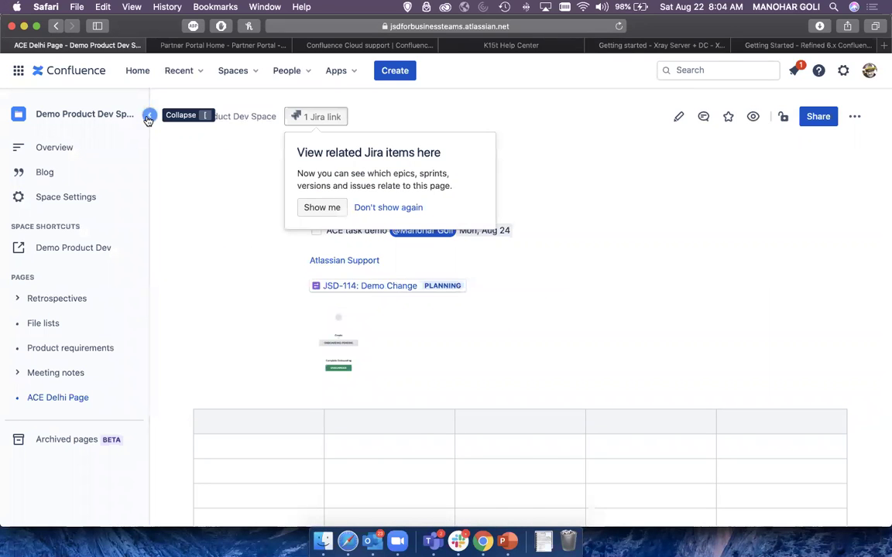
# - Review the published page and its wide table with the space sidebar collapsed and expanded, leaving the sidebar collapsed
pyautogui.click(148, 118)
pyautogui.scroll(-5, 627, 245)
pyautogui.scroll(5, 615, 243)
pyautogui.click(13, 116)
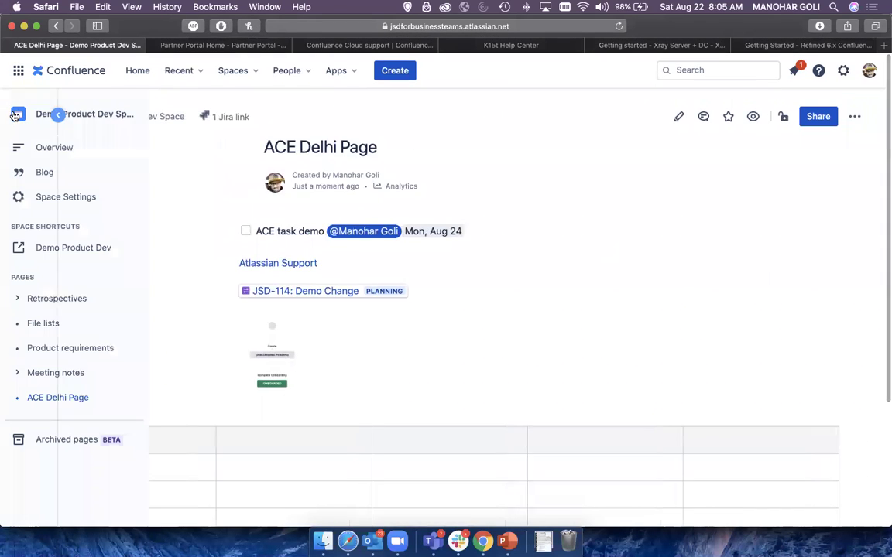
pyautogui.scroll(-2, 242, 316)
pyautogui.scroll(-1, 242, 316)
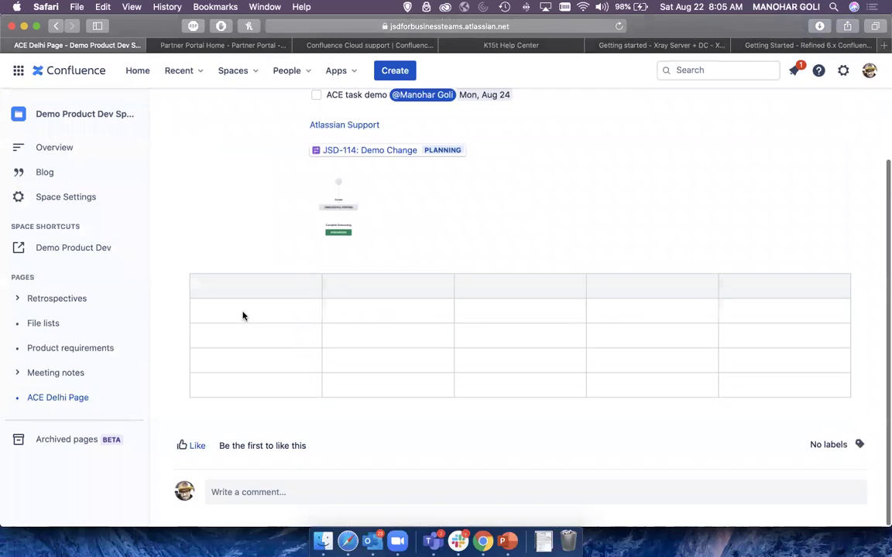
pyautogui.scroll(4, 243, 315)
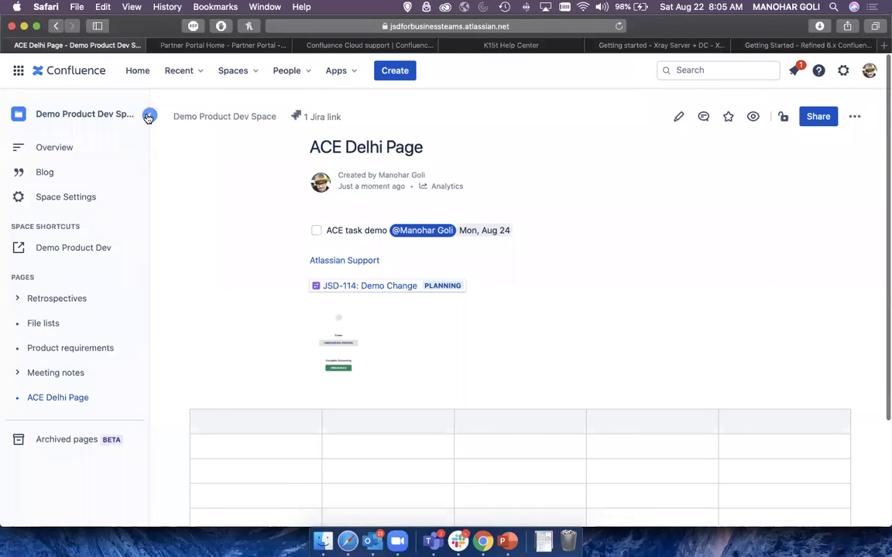
pyautogui.click(148, 117)
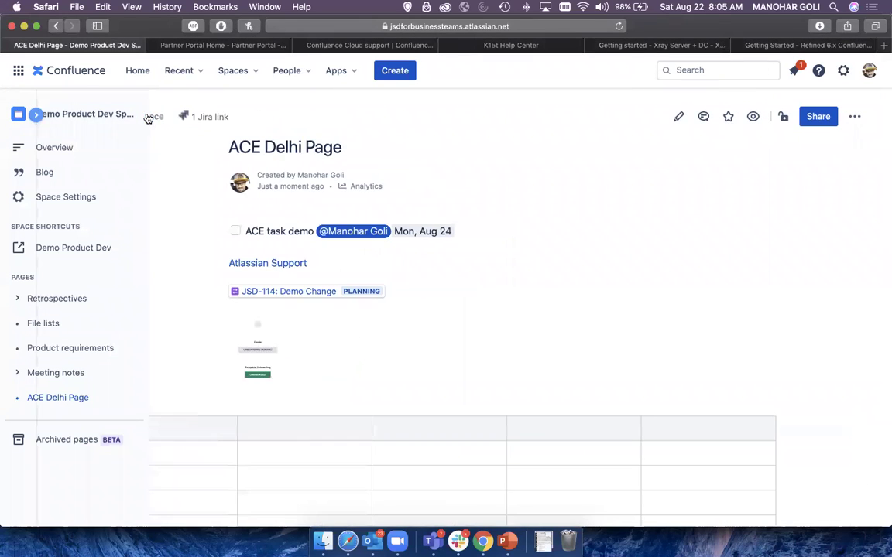
pyautogui.scroll(-4, 326, 394)
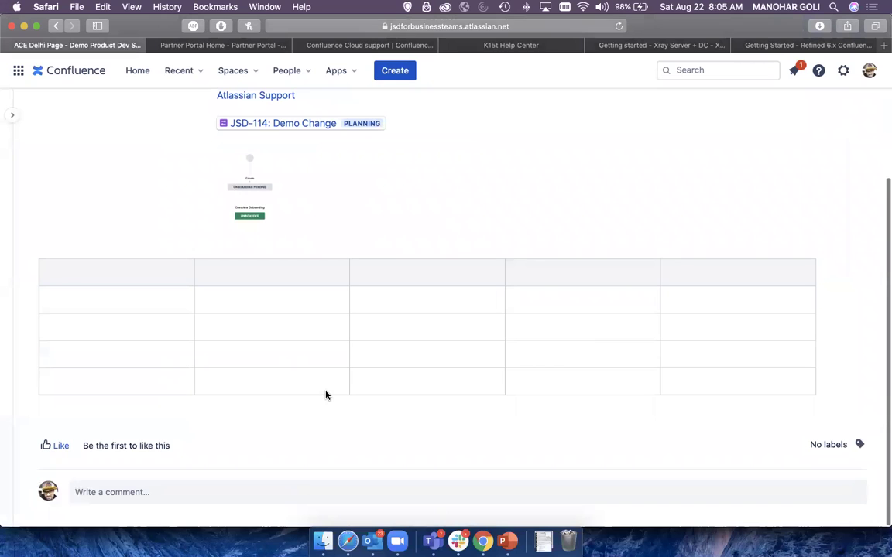
pyautogui.scroll(5, 326, 380)
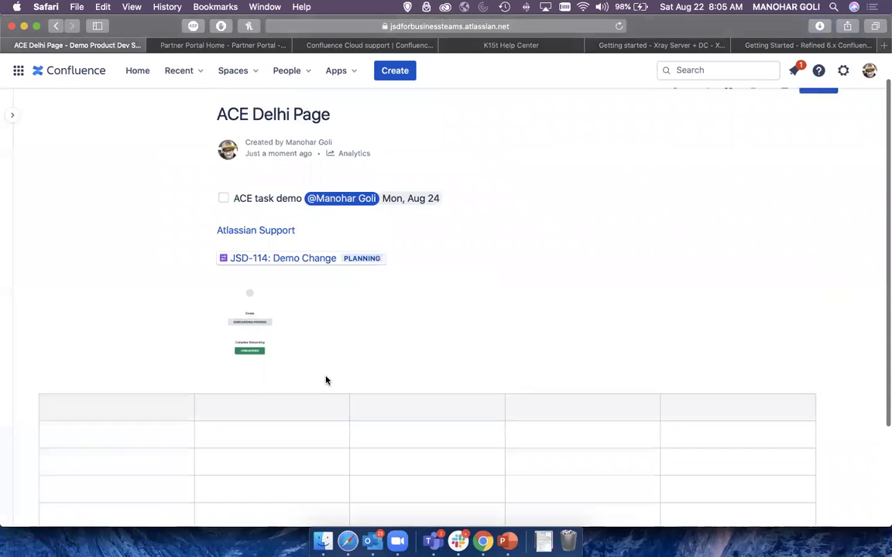
# - Reopen the ACE Delhi Page for editing and place the cursor in the last column of the table
pyautogui.click(677, 115)
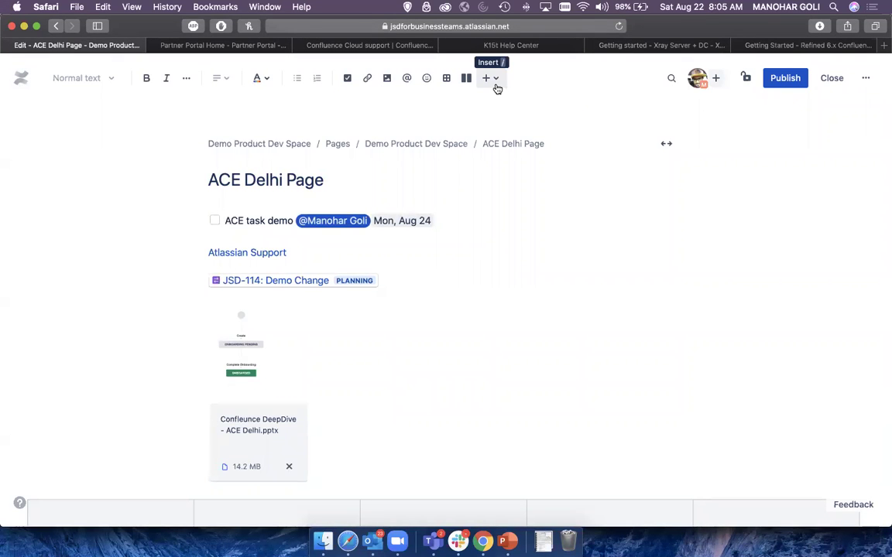
pyautogui.scroll(-1, 565, 310)
pyautogui.scroll(1, 566, 312)
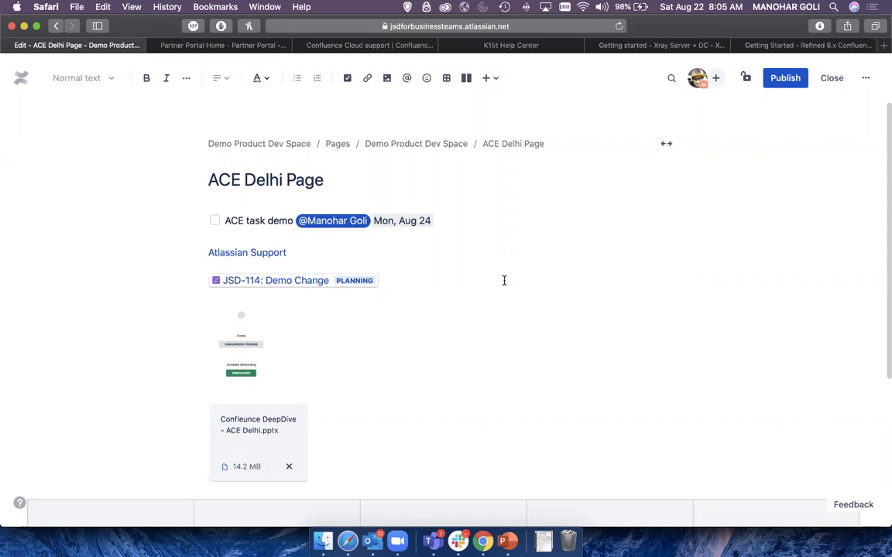
pyautogui.scroll(-5, 503, 280)
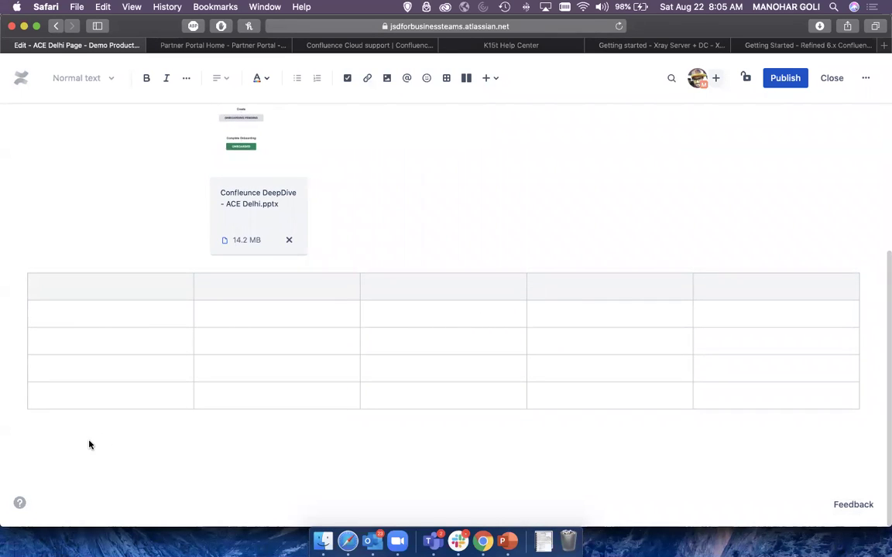
pyautogui.click(855, 337)
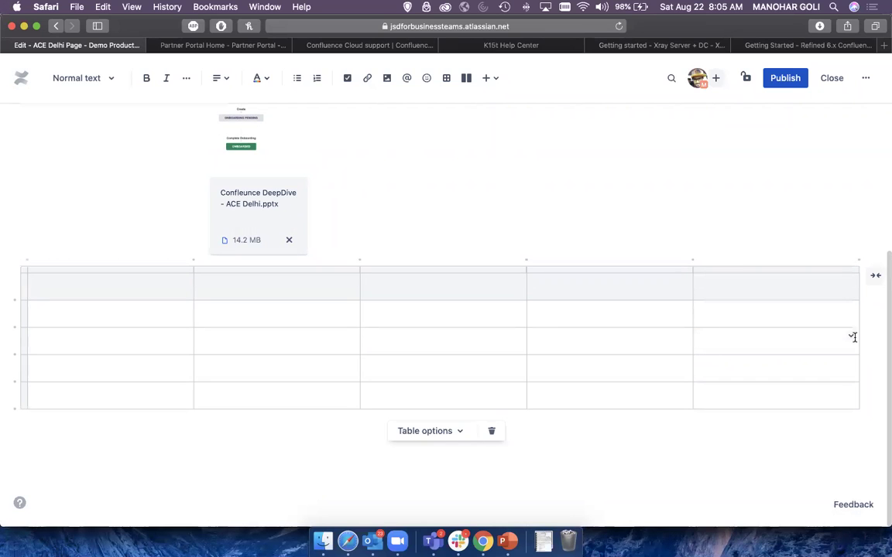
pyautogui.click(90, 443)
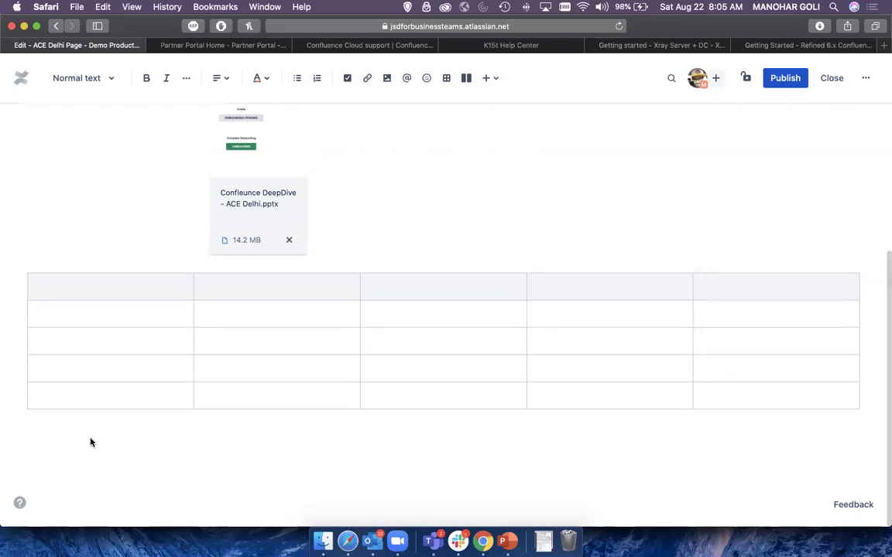
pyautogui.click(490, 81)
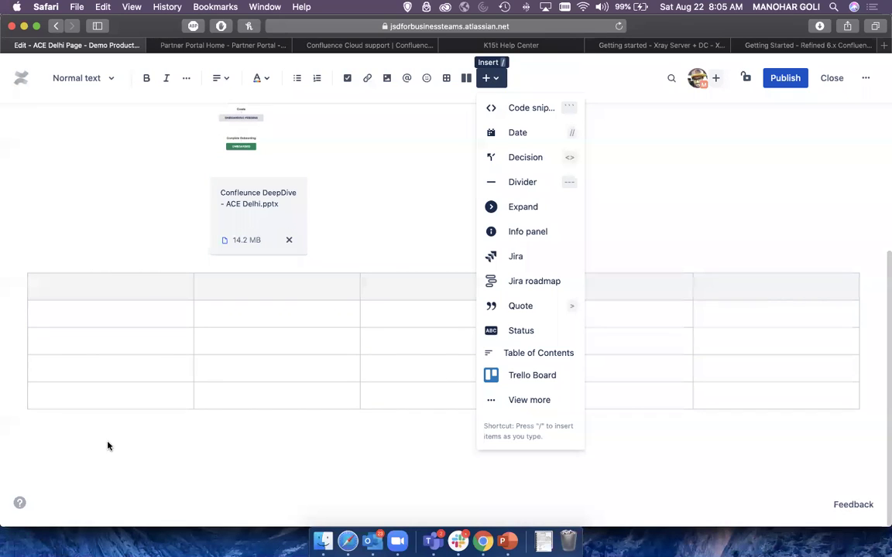
pyautogui.click(76, 441)
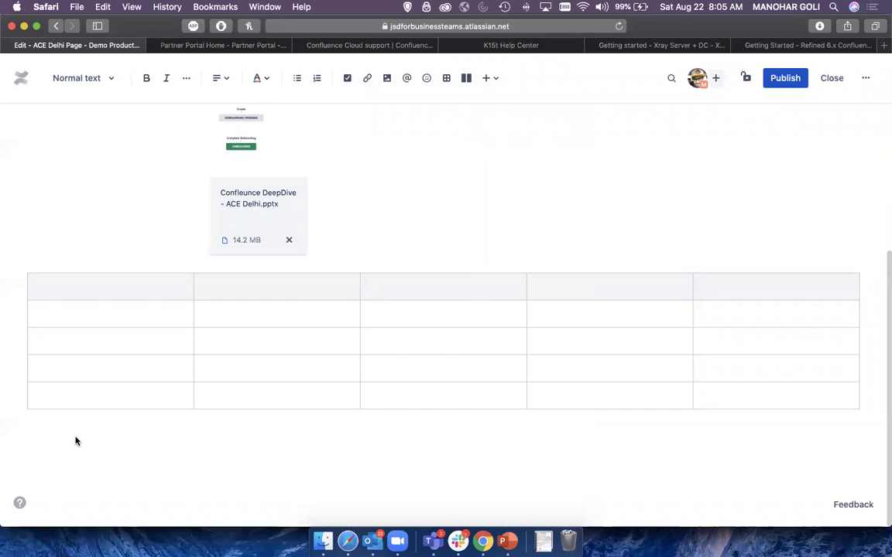
# - Add three blank lines in the second column's cell of the first table row below the header
pyautogui.click(599, 278)
pyautogui.press('Tab')
pyautogui.press('Tab')
pyautogui.press('Tab')
pyautogui.press('Return')
pyautogui.press('Return')
pyautogui.press('Return')
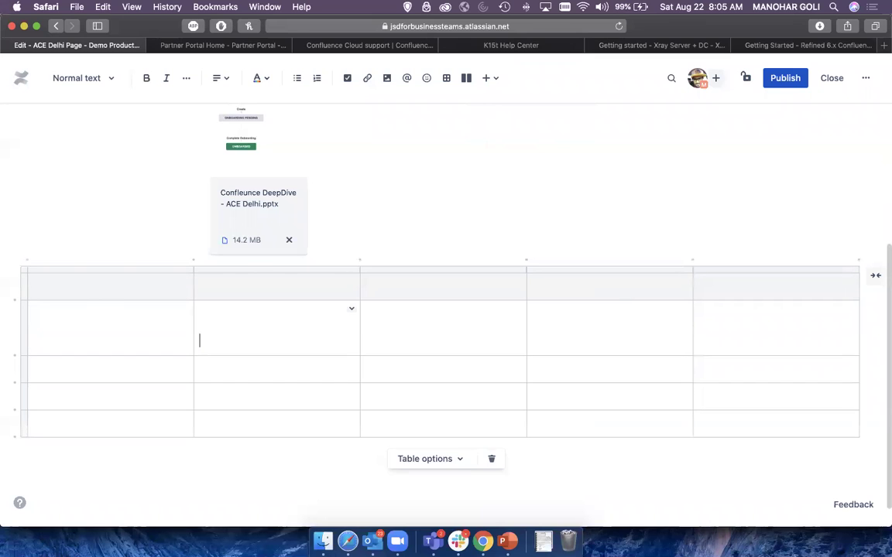
# - Look through the insertable page elements and insert an Expand element below the table
pyautogui.click(202, 452)
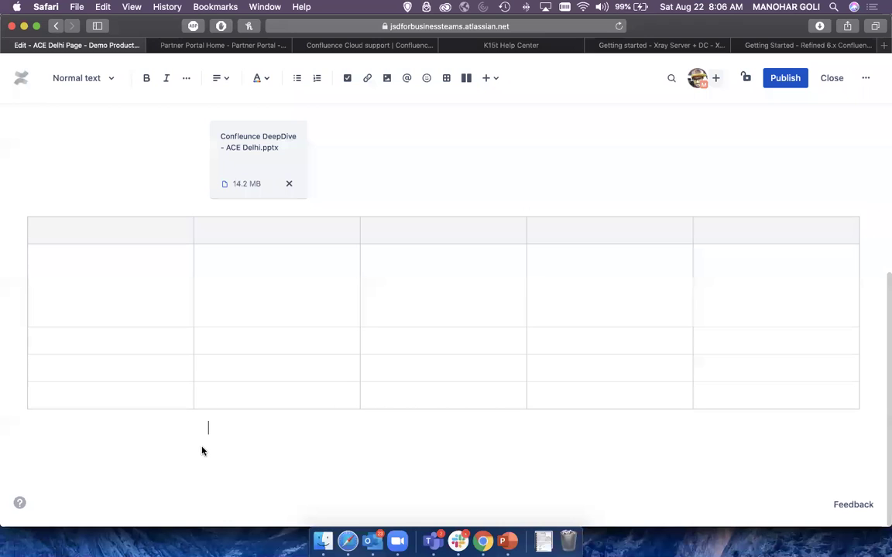
pyautogui.write('/')
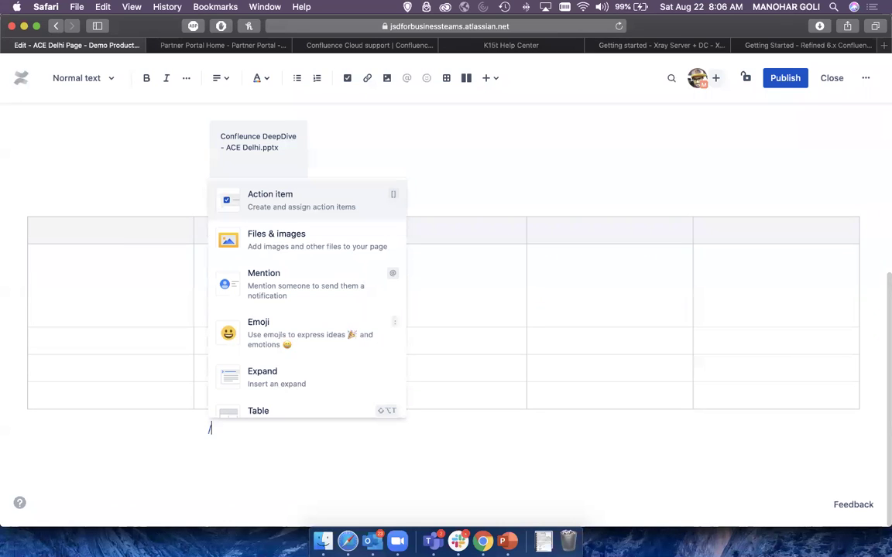
pyautogui.scroll(-1, 297, 352)
pyautogui.scroll(-10, 297, 352)
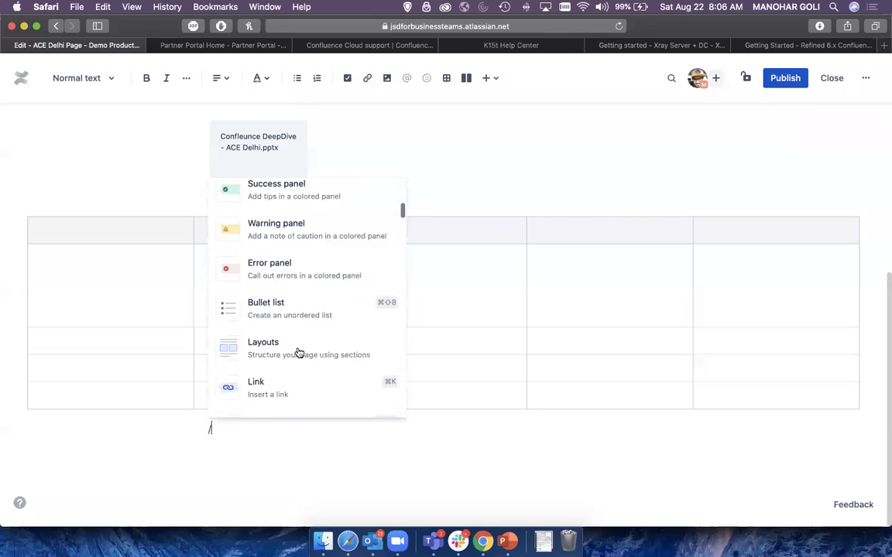
pyautogui.scroll(7, 298, 353)
pyautogui.scroll(-5, 298, 353)
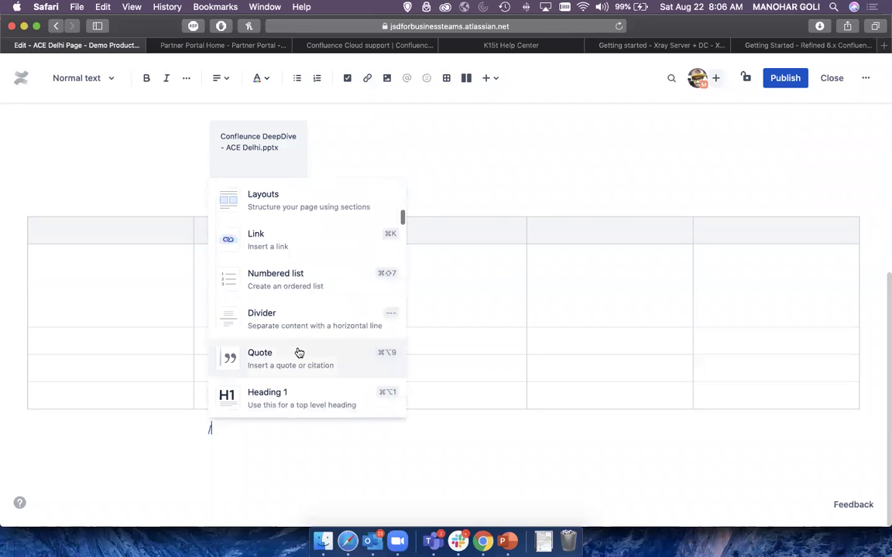
pyautogui.scroll(5, 298, 271)
pyautogui.scroll(10, 297, 268)
pyautogui.scroll(-5, 295, 267)
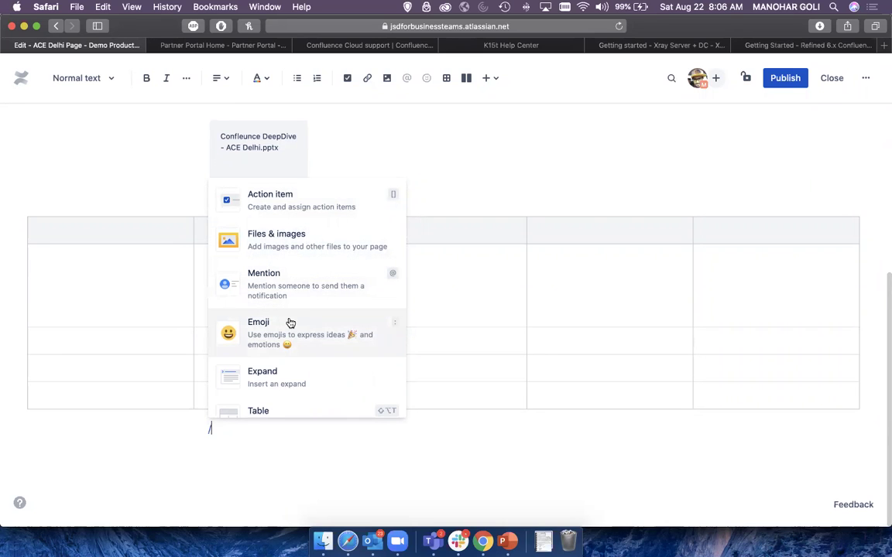
pyautogui.scroll(-2, 290, 322)
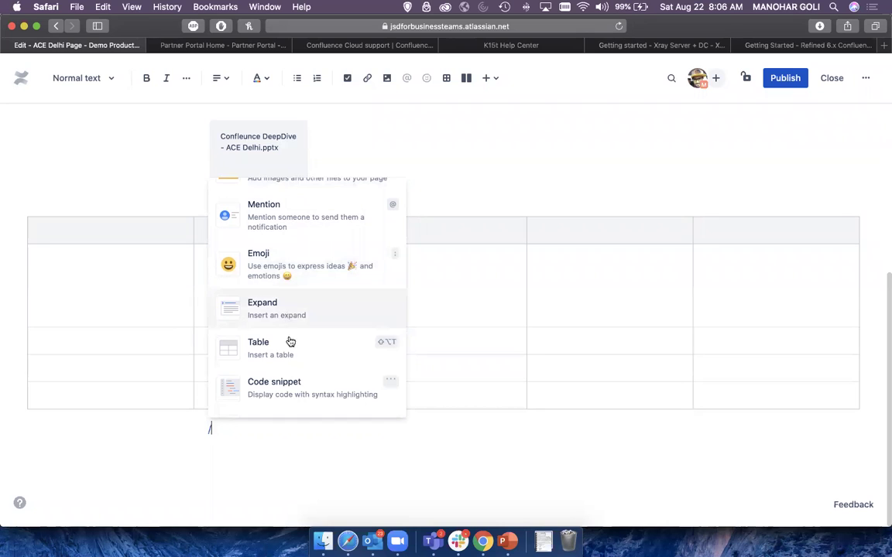
pyautogui.scroll(-1, 287, 374)
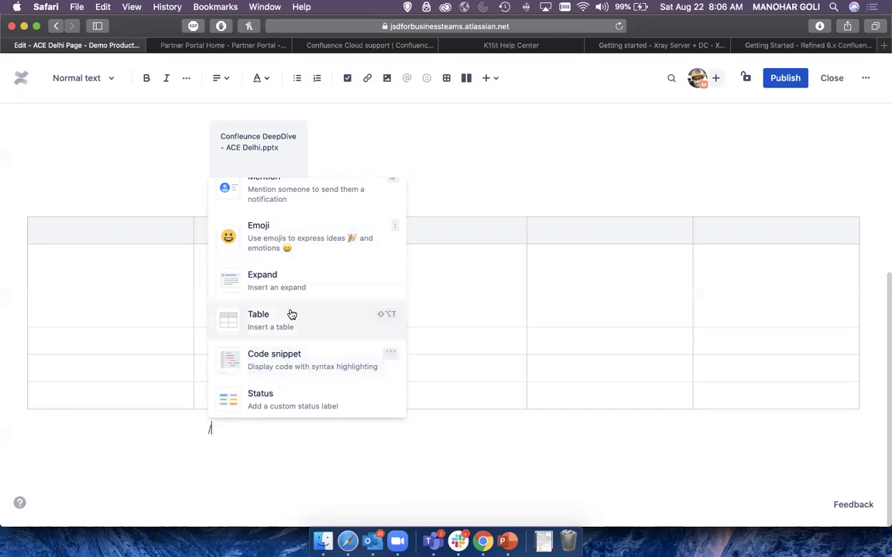
pyautogui.scroll(-2, 291, 314)
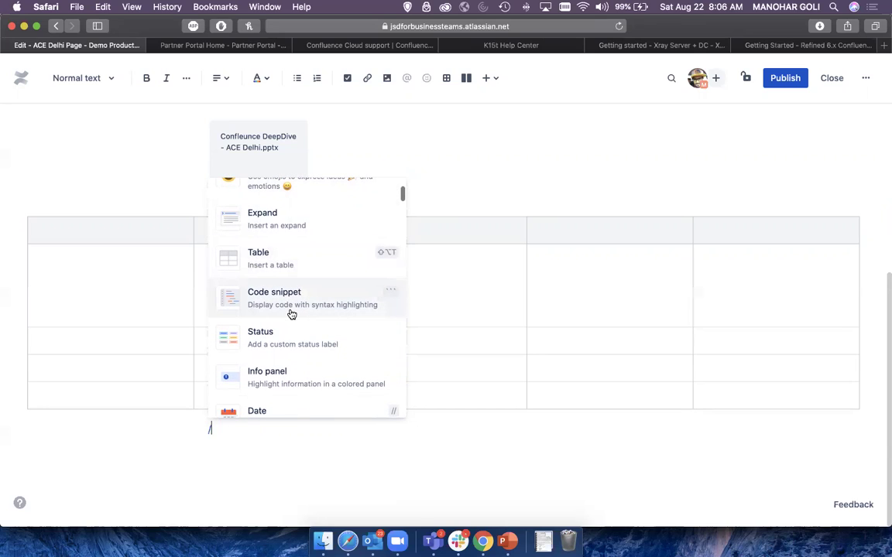
pyautogui.scroll(1, 291, 313)
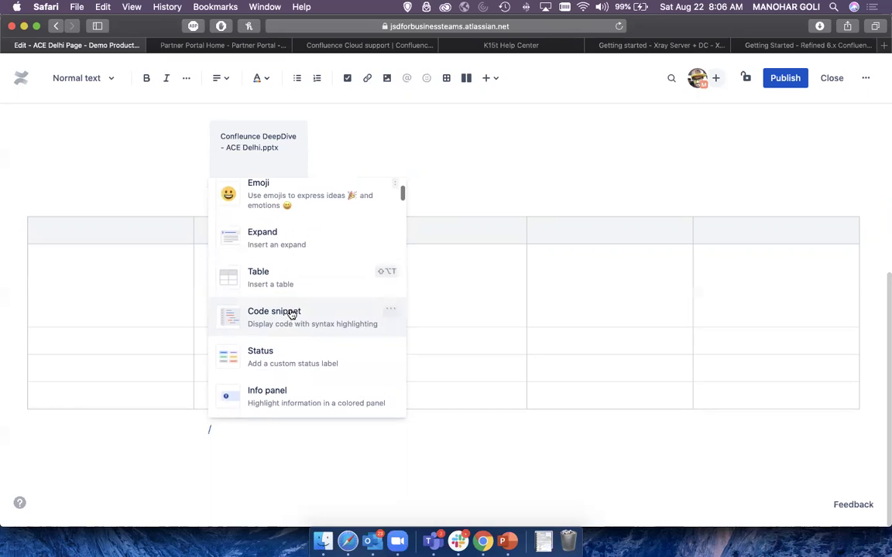
pyautogui.click(284, 254)
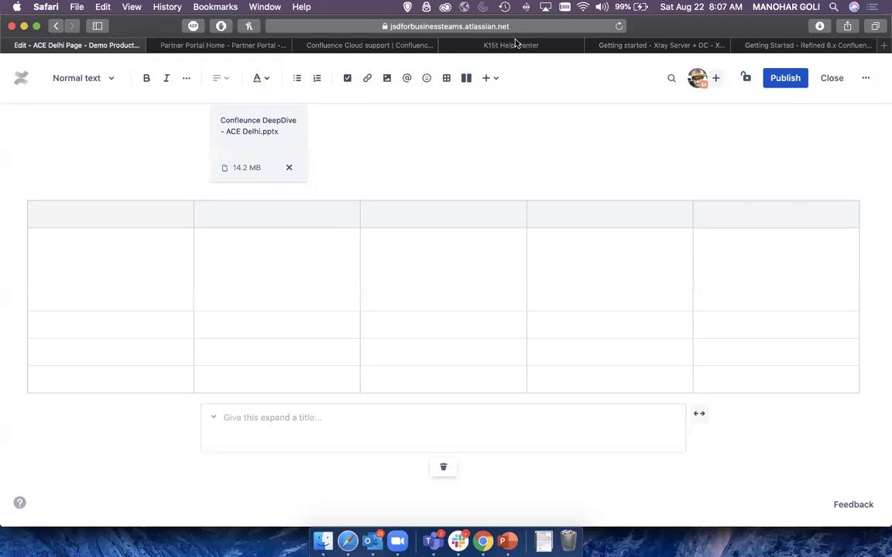
# - Copy the paragraph of the "Atlassian Cloud Now Scales to 10K Users" post from the Partner Portal into the expand and title it "Demo Expand"
pyautogui.click(401, 46)
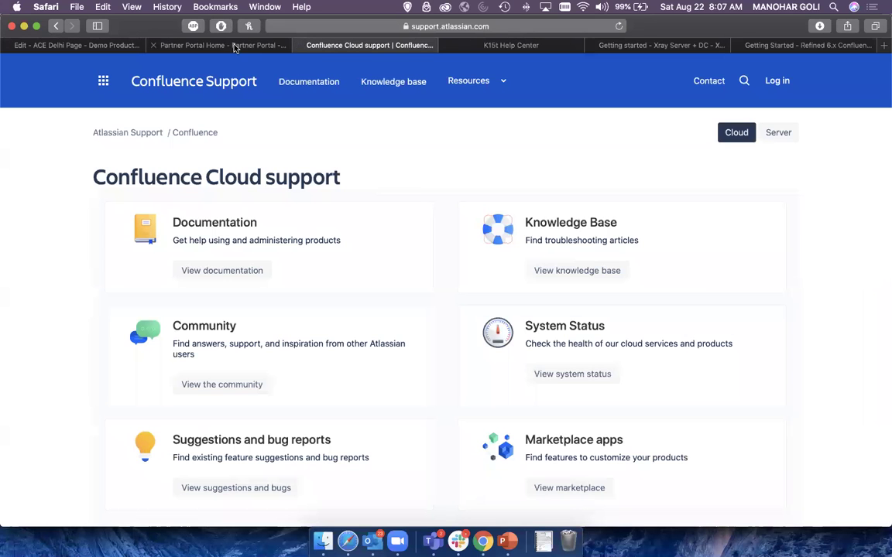
pyautogui.click(233, 45)
pyautogui.scroll(-5, 233, 259)
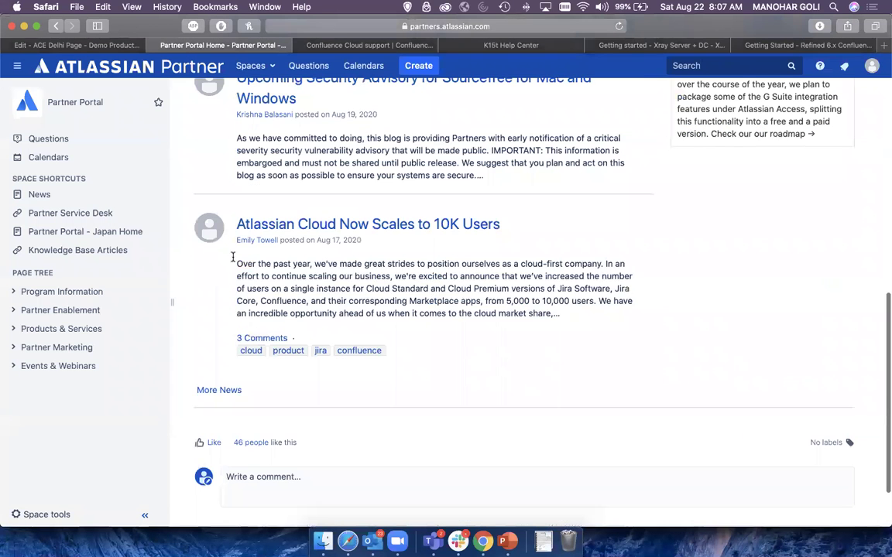
pyautogui.moveTo(233, 259); pyautogui.dragTo(571, 322)
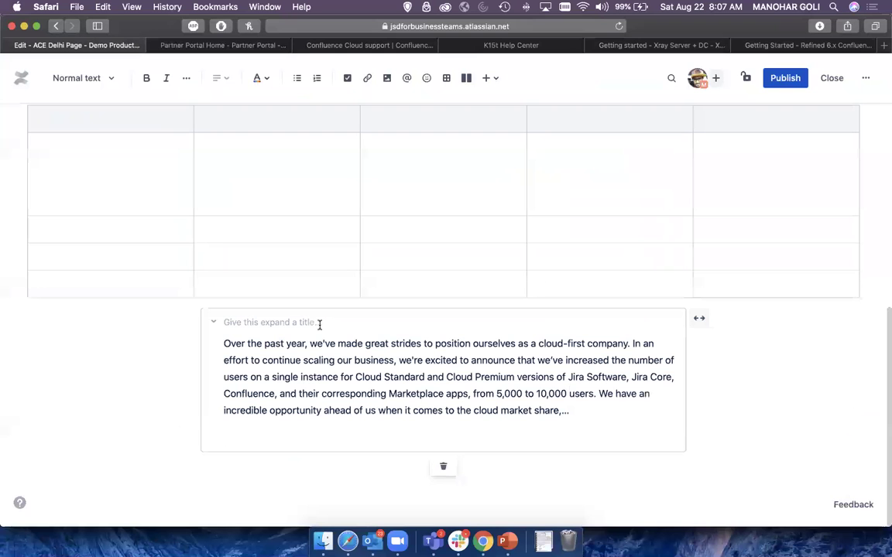
pyautogui.hotkey('ctrl', 'shift', 'Tab')
pyautogui.click(318, 323)
pyautogui.write('Demo Expand')
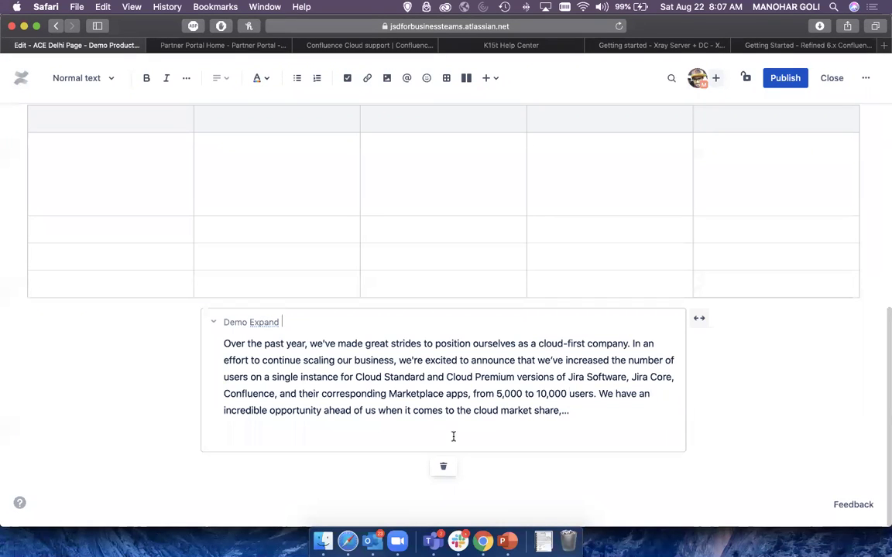
# - Publish the page and check the Demo Expand section by expanding and collapsing it
pyautogui.click(782, 79)
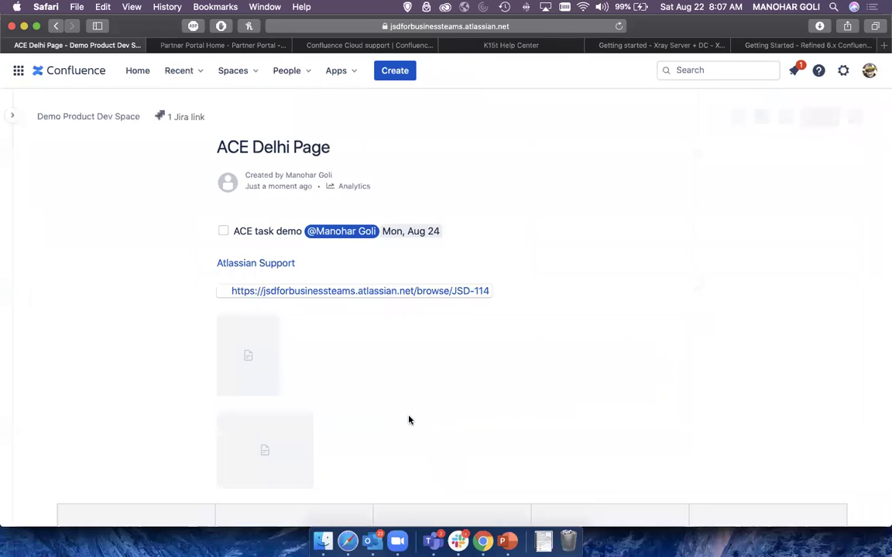
pyautogui.scroll(-5, 372, 398)
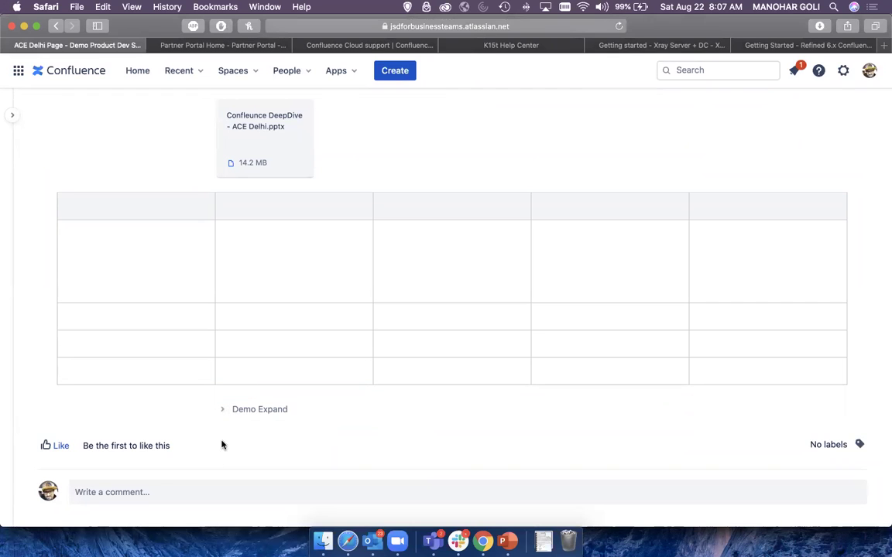
pyautogui.click(224, 409)
pyautogui.scroll(-2, 370, 442)
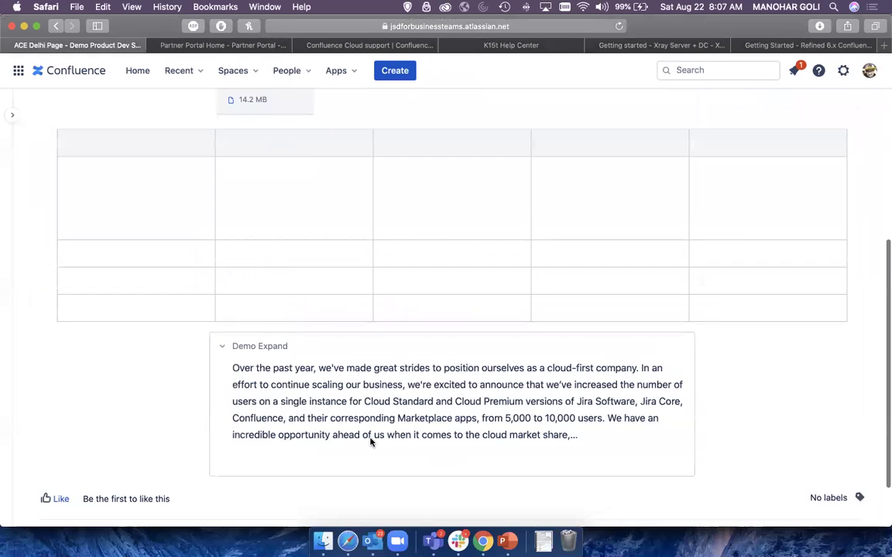
pyautogui.scroll(-2, 370, 441)
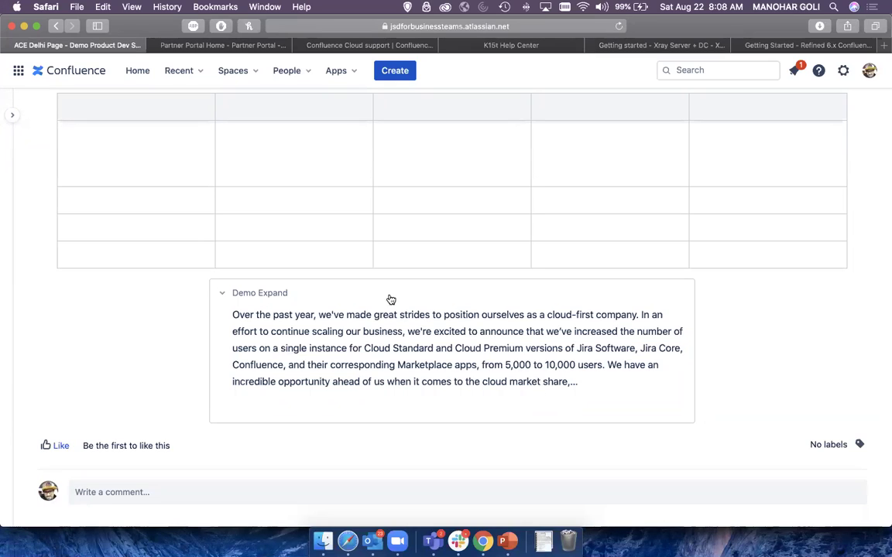
pyautogui.click(223, 294)
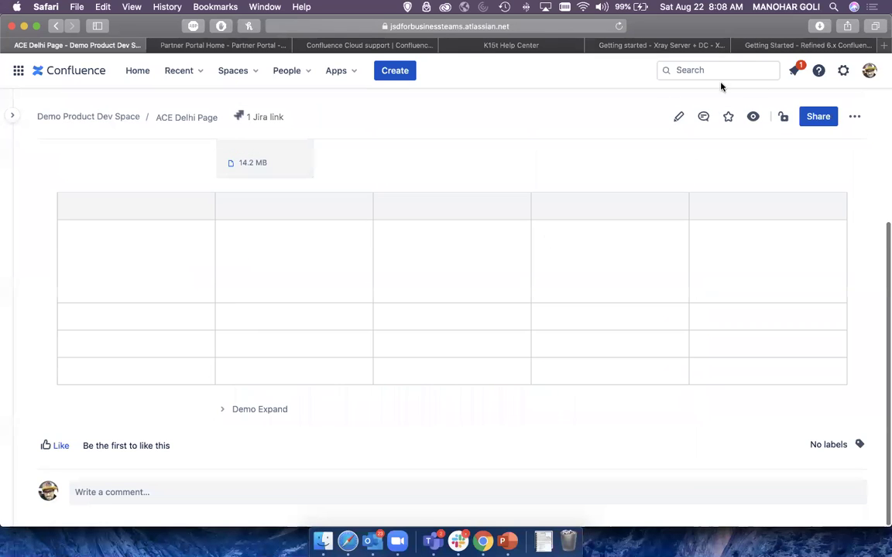
# - Reopen the page for editing and insert an empty code snippet below the Demo Expand section
pyautogui.click(678, 119)
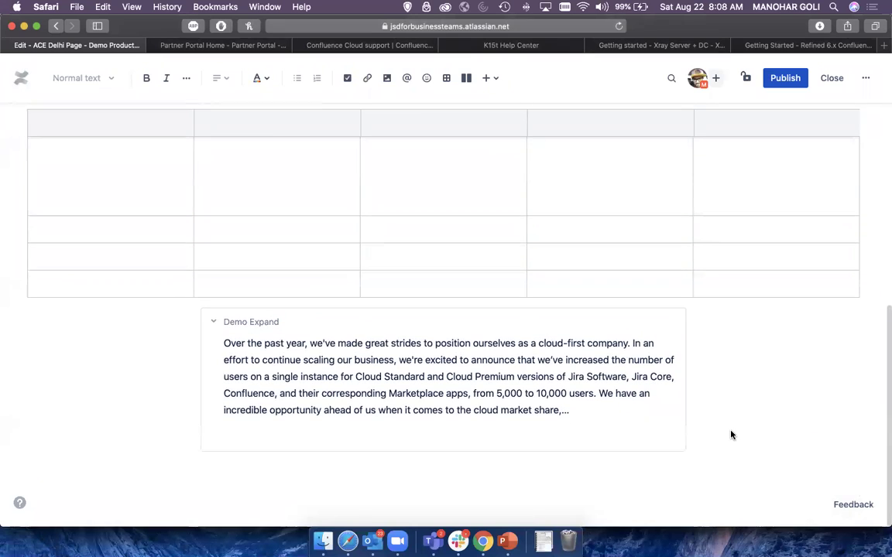
pyautogui.click(652, 408)
pyautogui.press('Down')
pyautogui.press('Down')
pyautogui.press('Return')
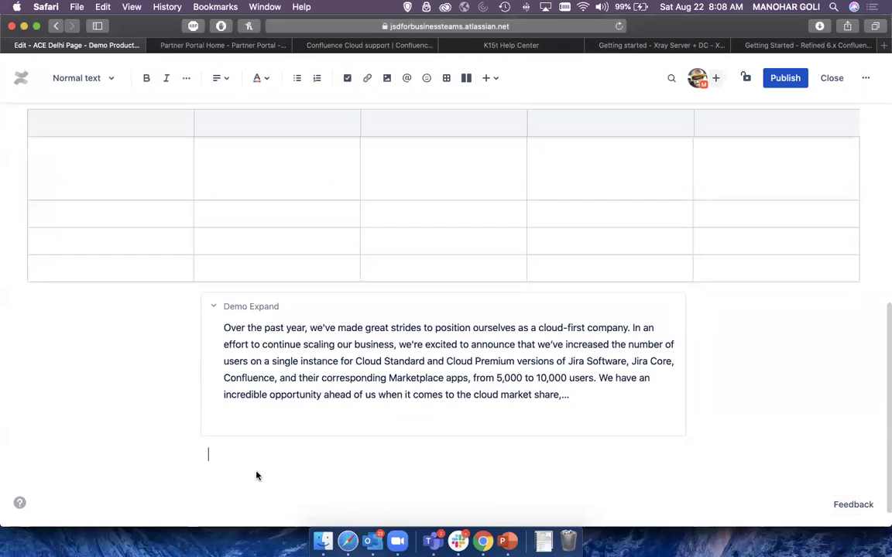
pyautogui.write('/')
pyautogui.scroll(-3, 292, 380)
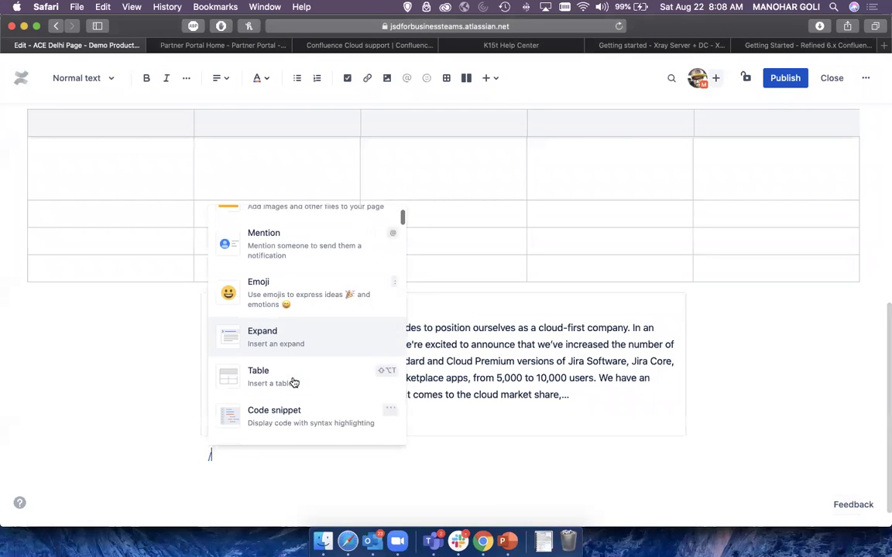
pyautogui.scroll(-2, 294, 382)
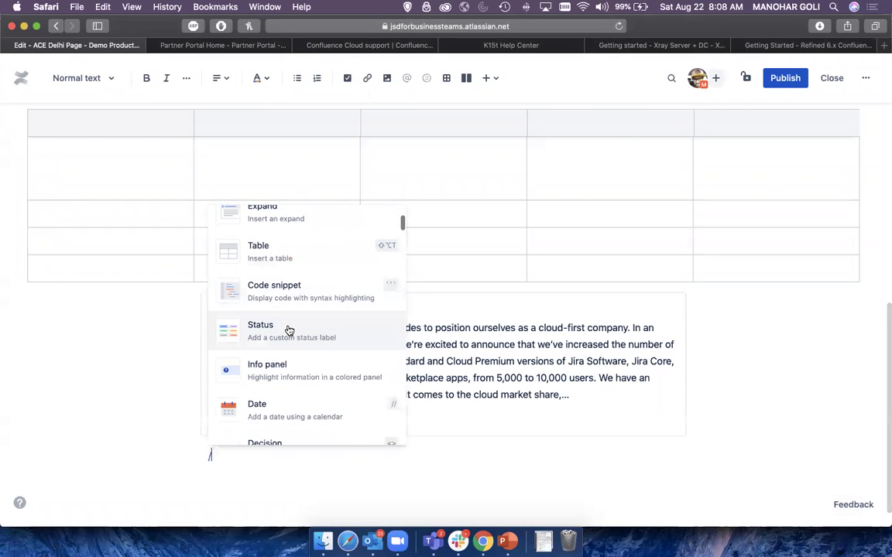
pyautogui.scroll(5, 292, 304)
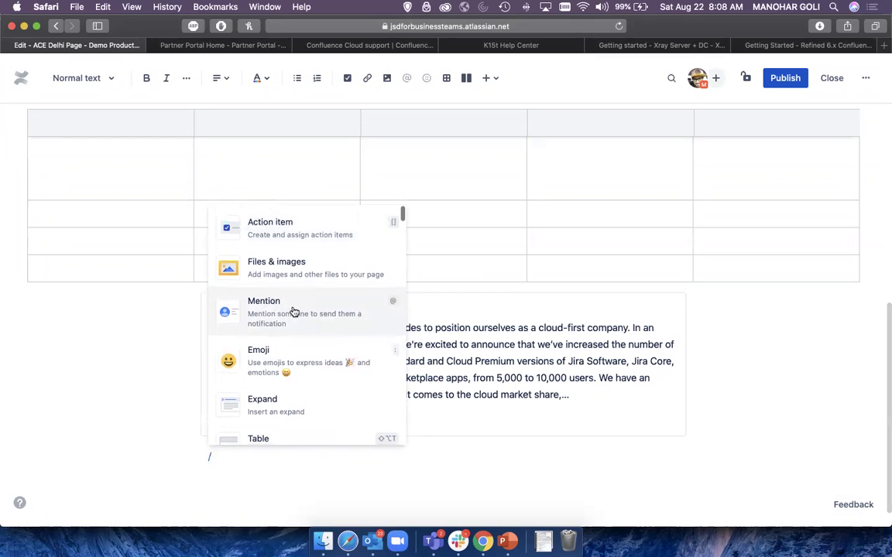
pyautogui.scroll(-4, 290, 301)
pyautogui.scroll(-1, 288, 295)
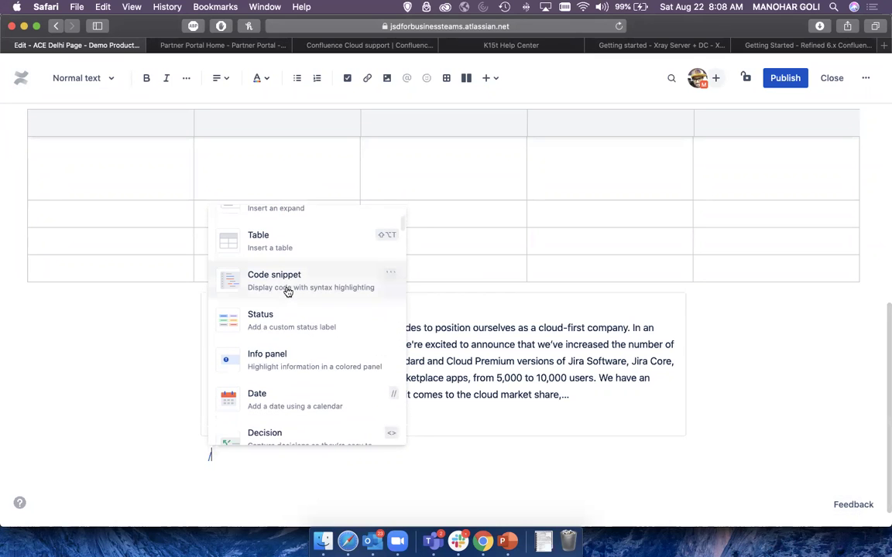
pyautogui.click(288, 292)
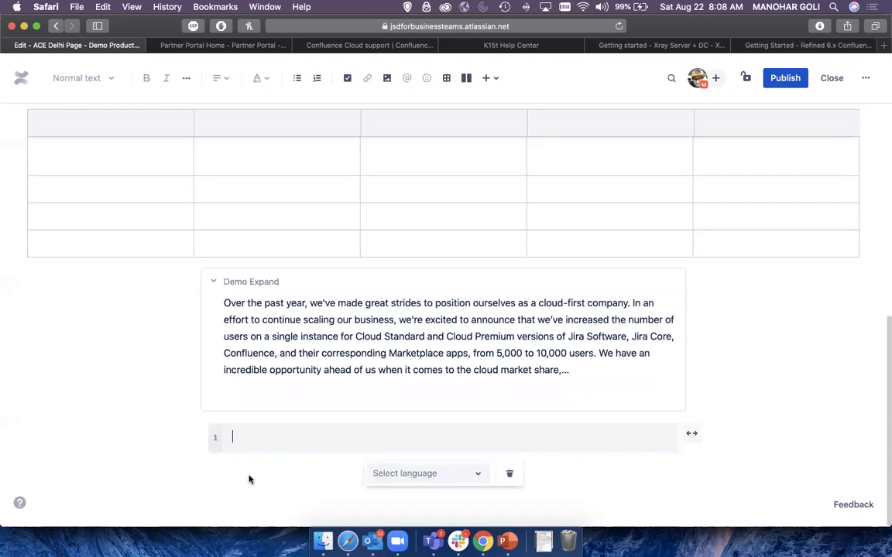
# - Insert an empty Decision element below the code snippet and place the cursor beneath it
pyautogui.scroll(-1, 257, 472)
pyautogui.click(298, 427)
pyautogui.write('/')
pyautogui.scroll(-5, 324, 337)
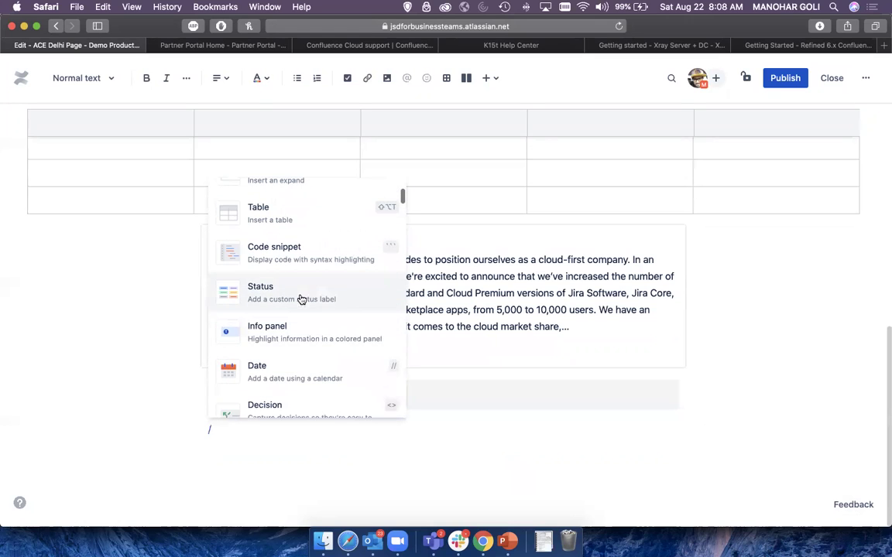
pyautogui.scroll(-2, 303, 341)
pyautogui.scroll(-2, 295, 356)
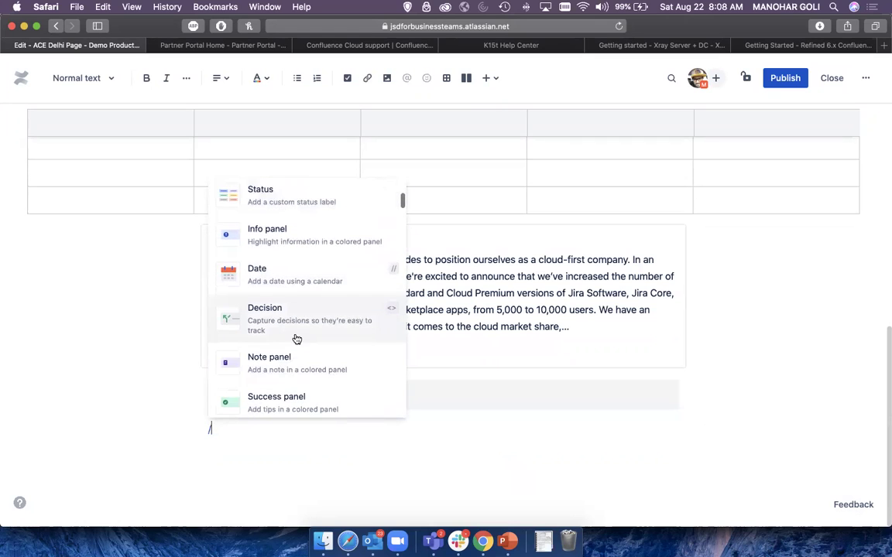
pyautogui.scroll(8, 297, 336)
pyautogui.scroll(-8, 296, 337)
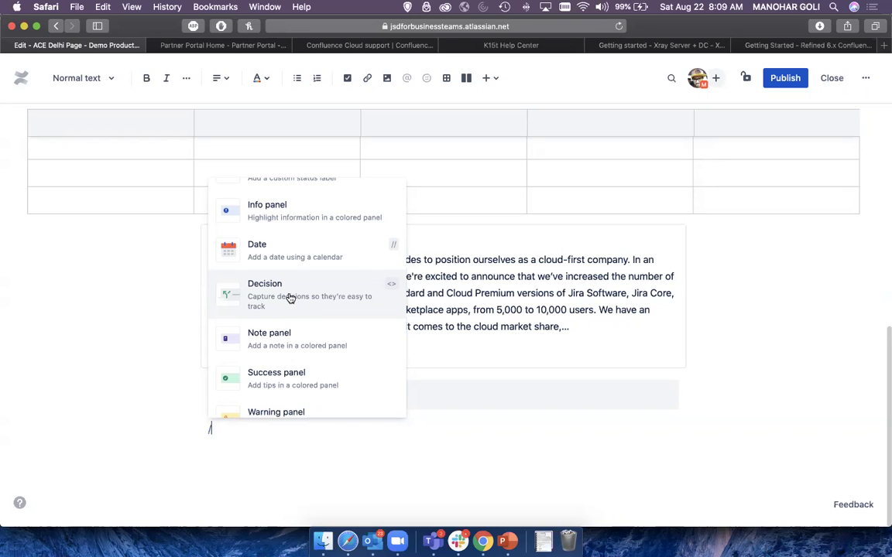
pyautogui.click(289, 298)
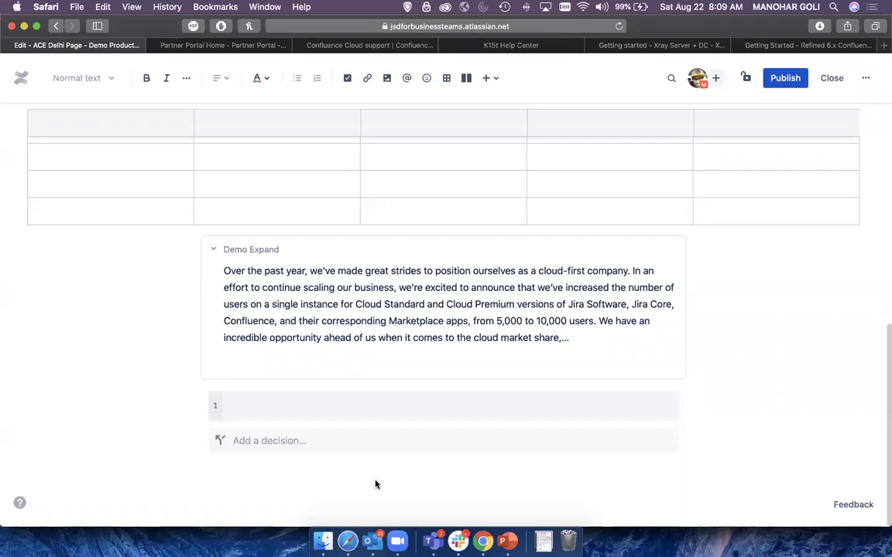
pyautogui.click(257, 484)
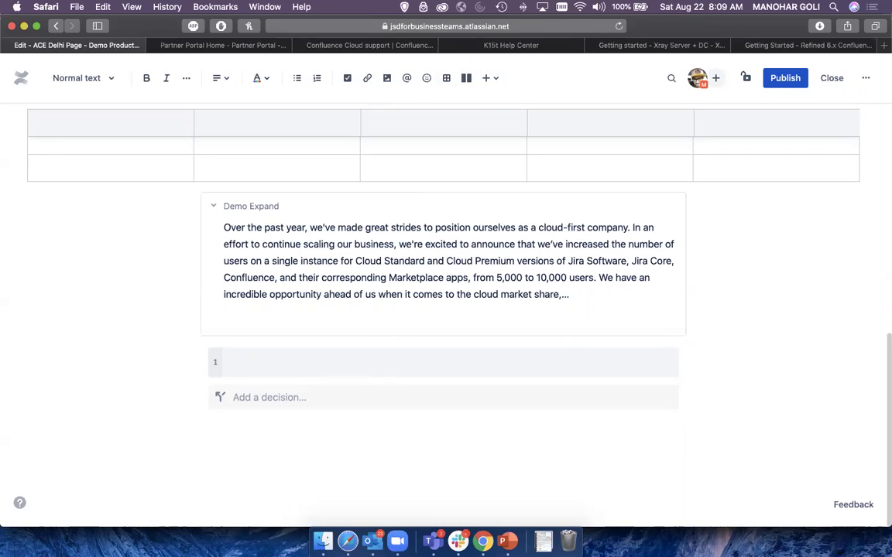
# - Insert a two-column layout section below the Decision element and widen it to full width
pyautogui.write('/')
pyautogui.scroll(-6, 286, 353)
pyautogui.scroll(-5, 285, 353)
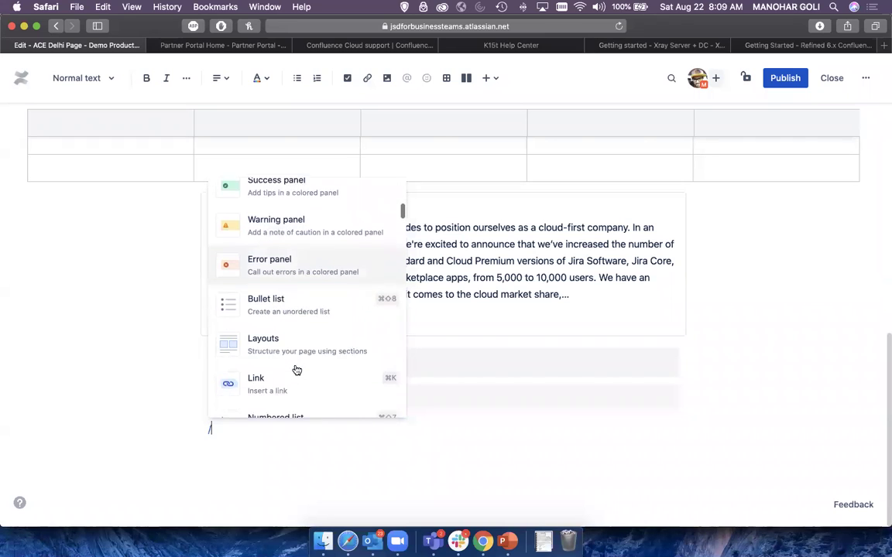
pyautogui.scroll(10, 297, 370)
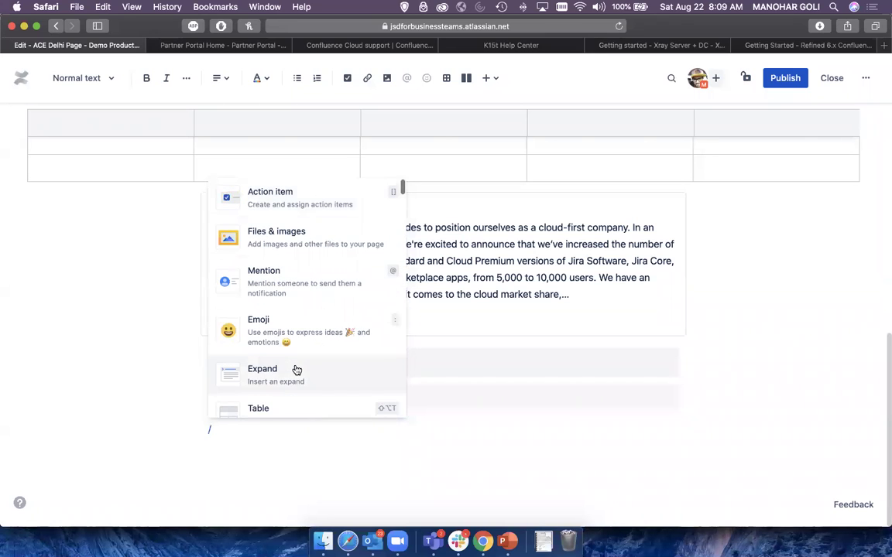
pyautogui.scroll(-8, 296, 370)
pyautogui.scroll(-3, 296, 371)
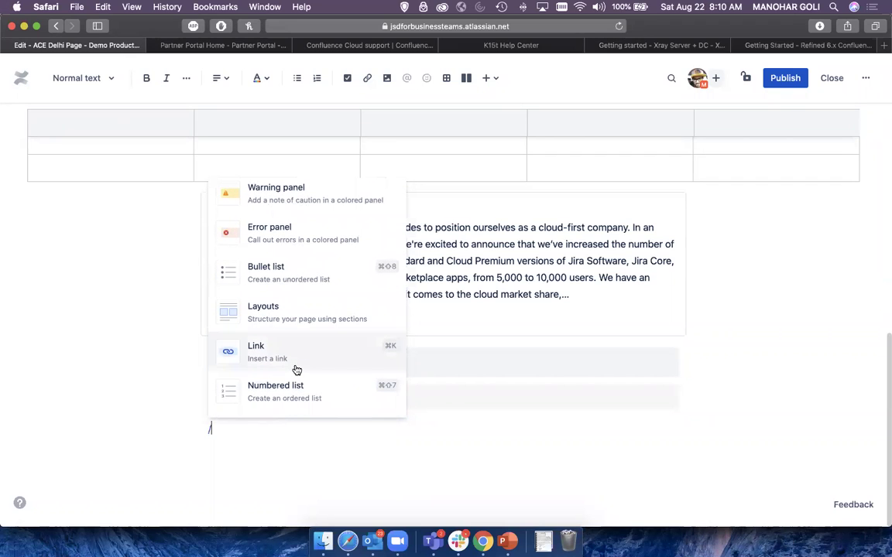
pyautogui.click(288, 315)
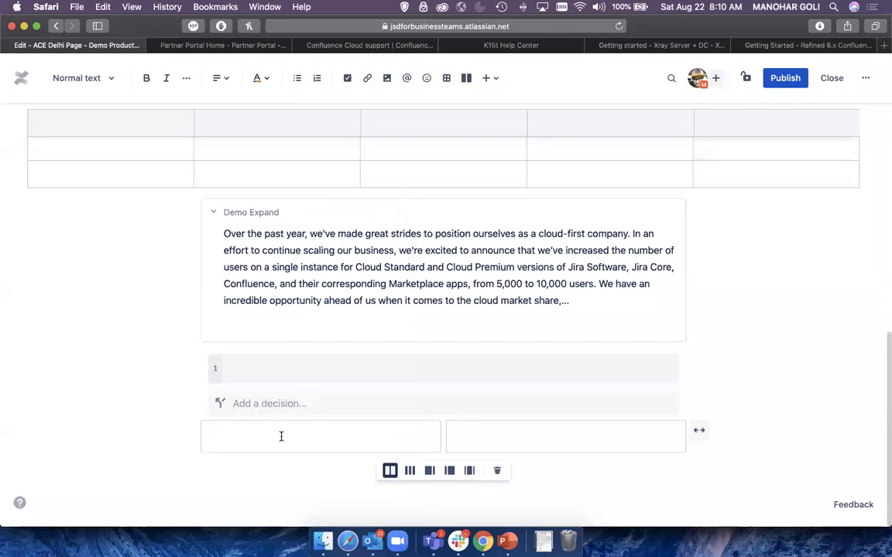
pyautogui.click(698, 432)
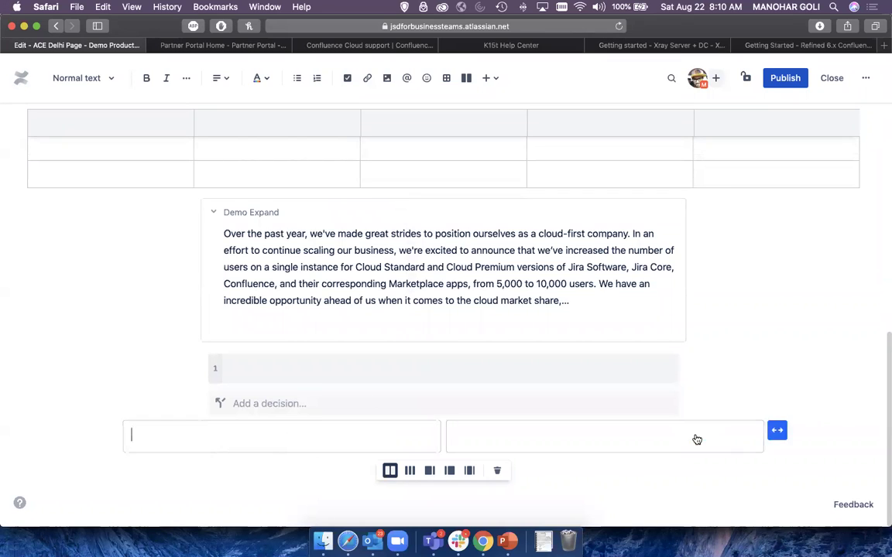
pyautogui.click(778, 431)
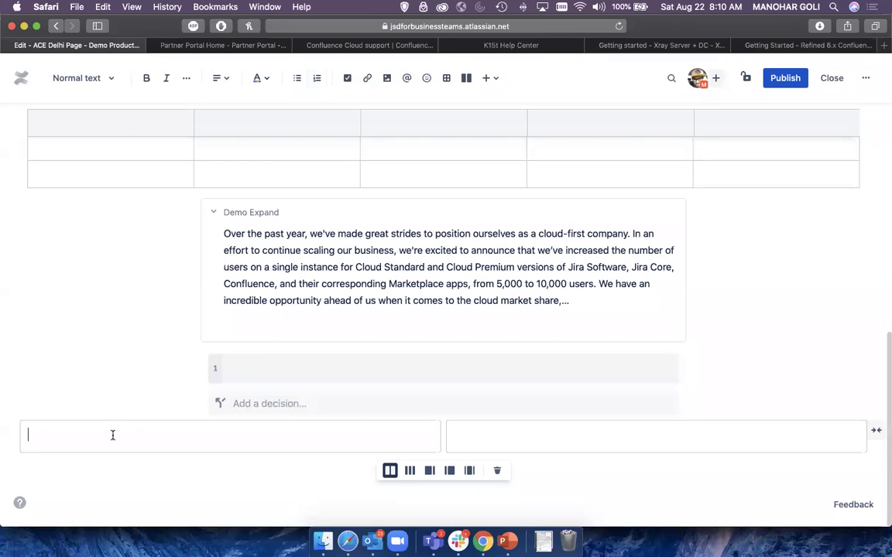
# - Insert the recently uploaded blue Delivery, Operations and Support diagram into the first column of the layout
pyautogui.write('/')
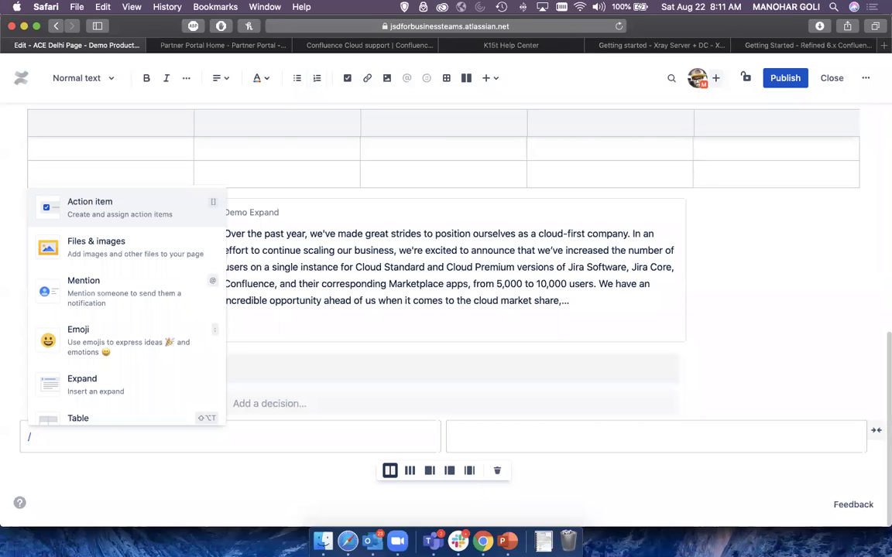
pyautogui.scroll(-5, 92, 368)
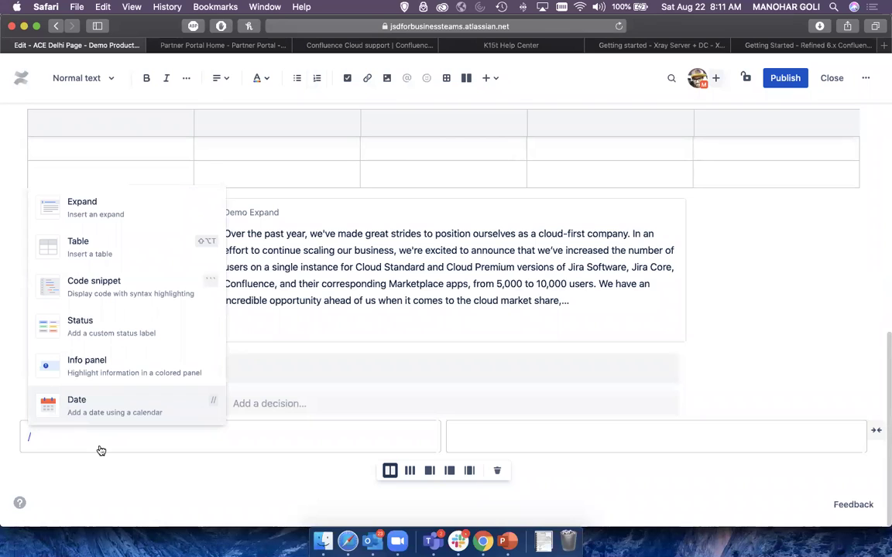
pyautogui.press('BackSpace')
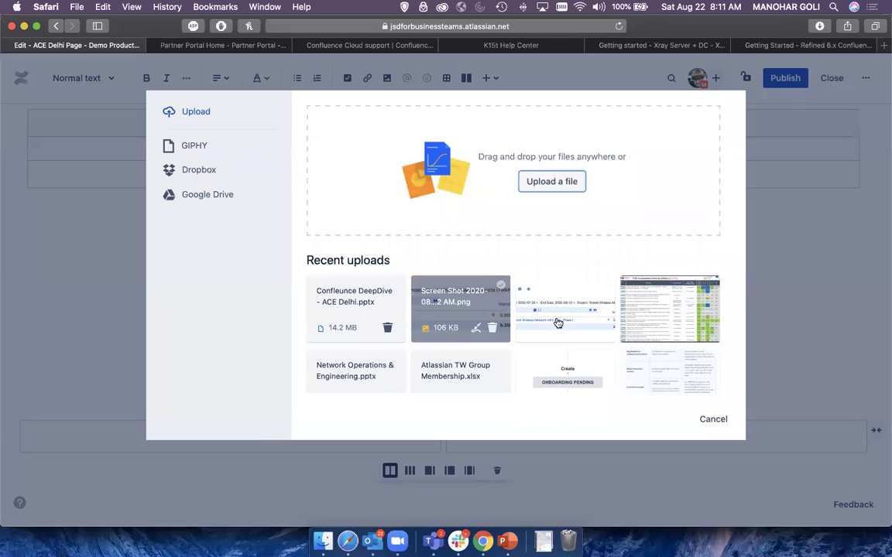
pyautogui.scroll(-3, 557, 323)
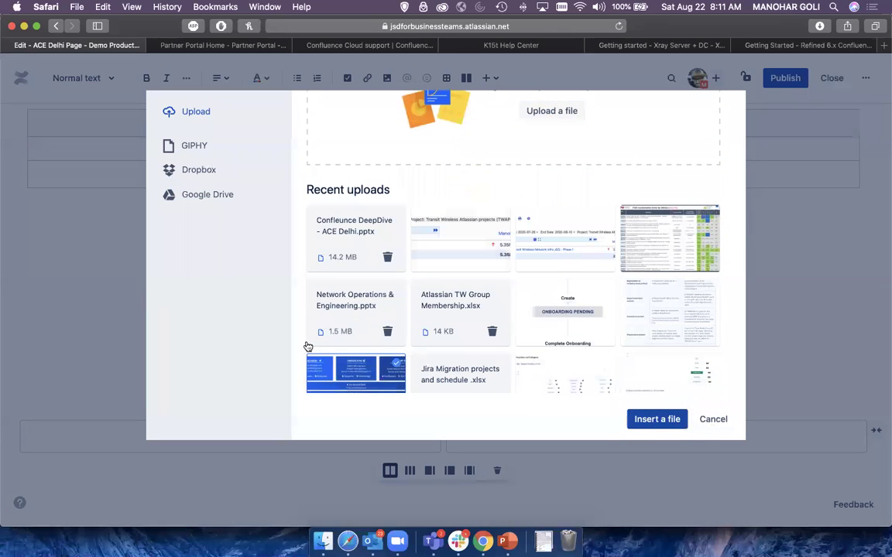
pyautogui.press('Return')
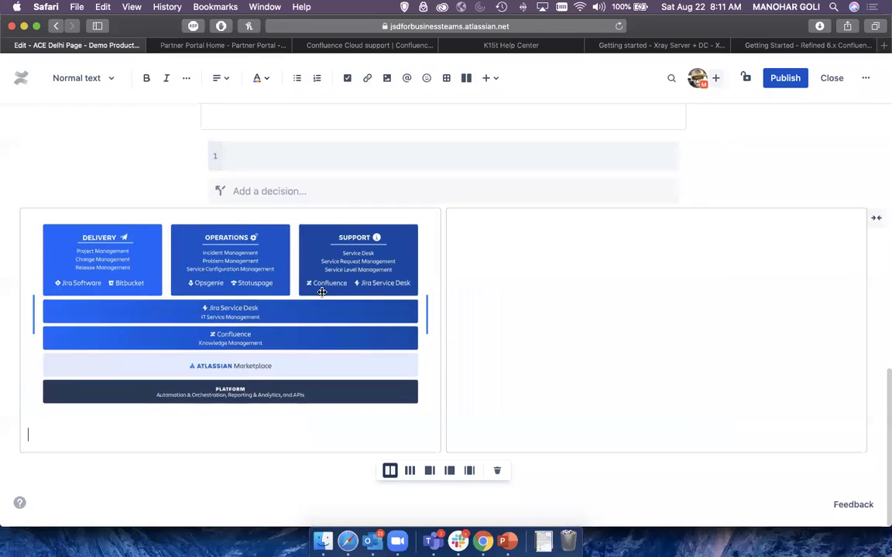
pyautogui.scroll(4, 322, 292)
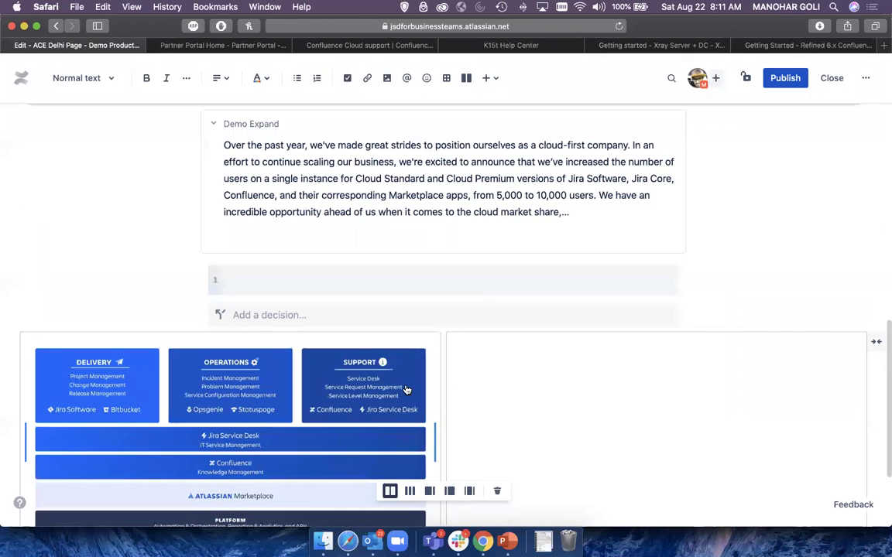
pyautogui.scroll(-4, 406, 390)
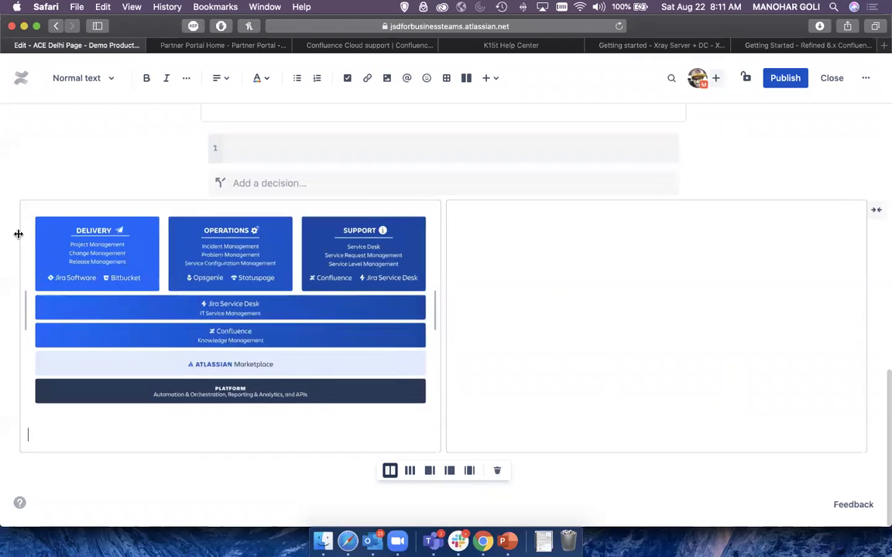
pyautogui.click(361, 363)
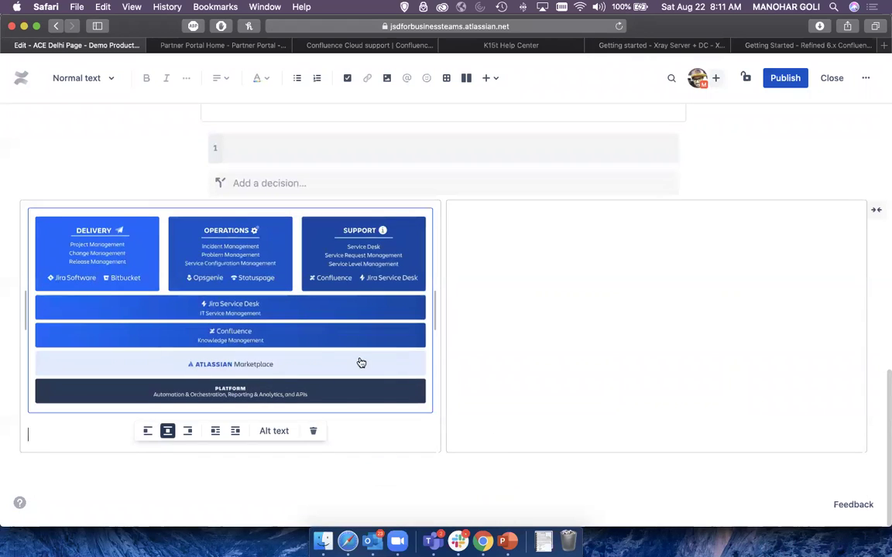
# - Paste the copied cloud-first company paragraph into the second column and change the layout to a wide first column with a narrow right sidebar
pyautogui.click(472, 247)
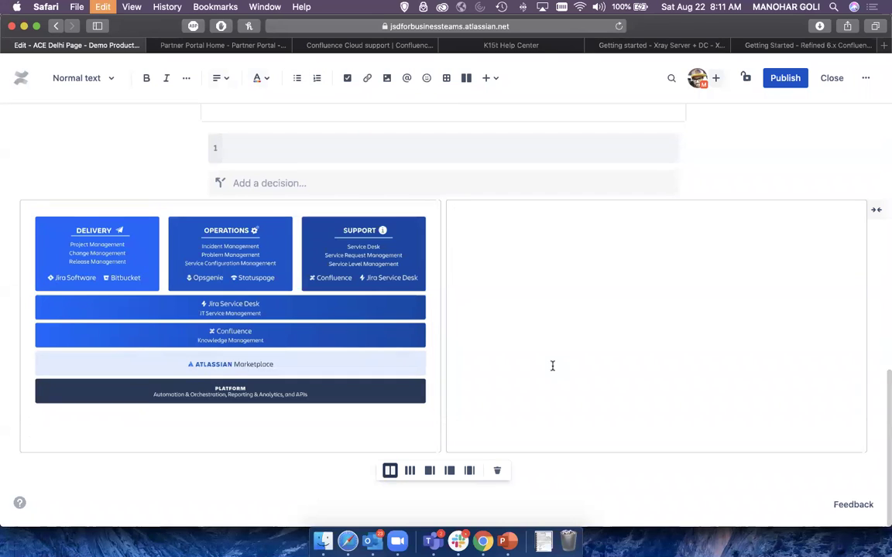
pyautogui.write("Over the past year, we've made great strides to position ourselves as a cloud-first company. In an effort to continue scaling our business, we're excited to announce that we've increased the number of users on a single instance for Cloud Standard and Cloud Premium versions of Jira Software, Jira Core, Confluence, and their corresponding Marketplace apps, from 5,000 to 10,000 users. We have an incredible opportunity ahead of us when it comes to the cloud market share,...")
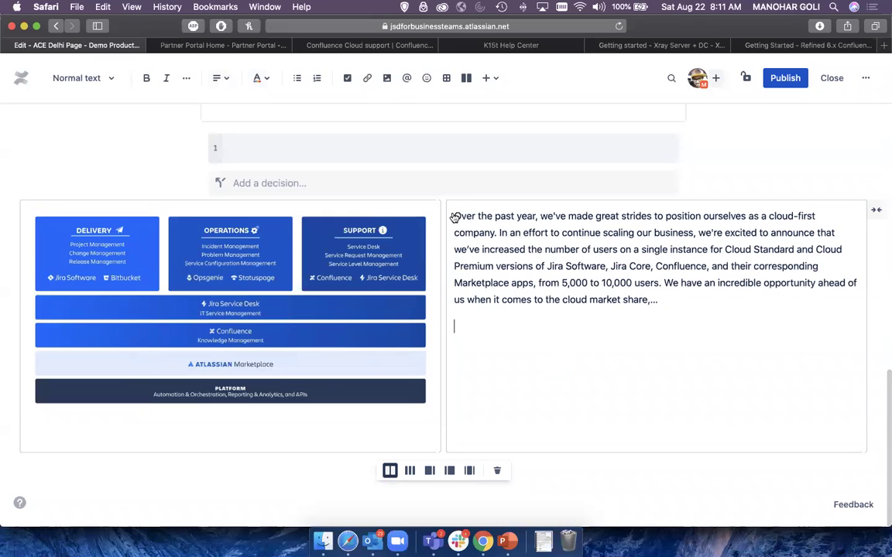
pyautogui.click(428, 473)
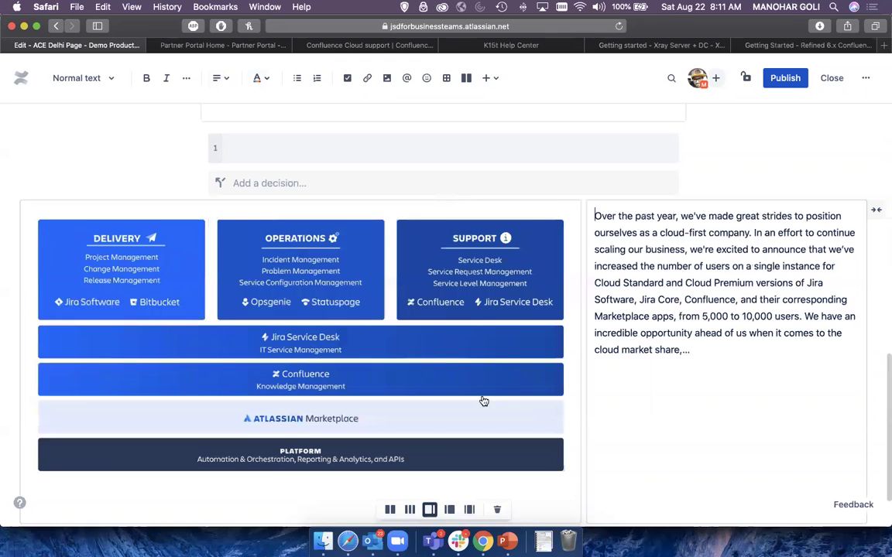
pyautogui.scroll(-1, 490, 408)
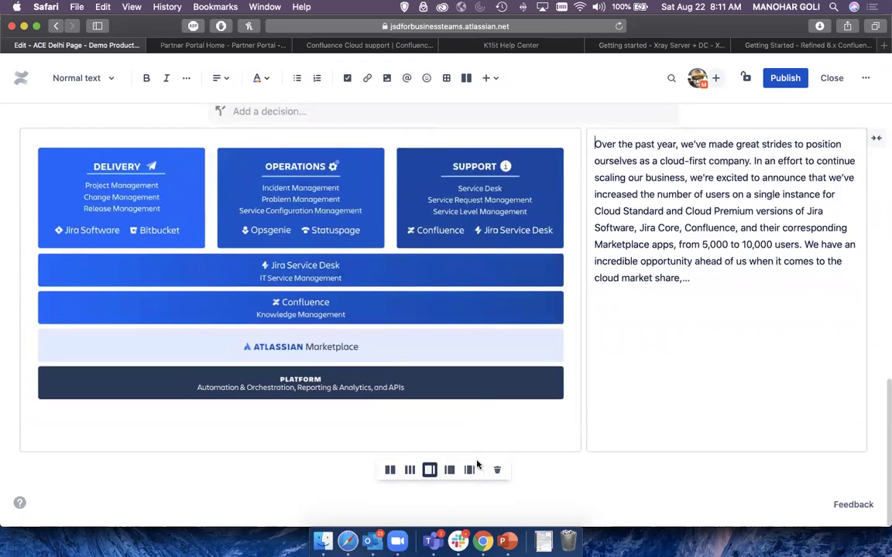
# - Insert an empty success panel below the layout section
pyautogui.click(246, 478)
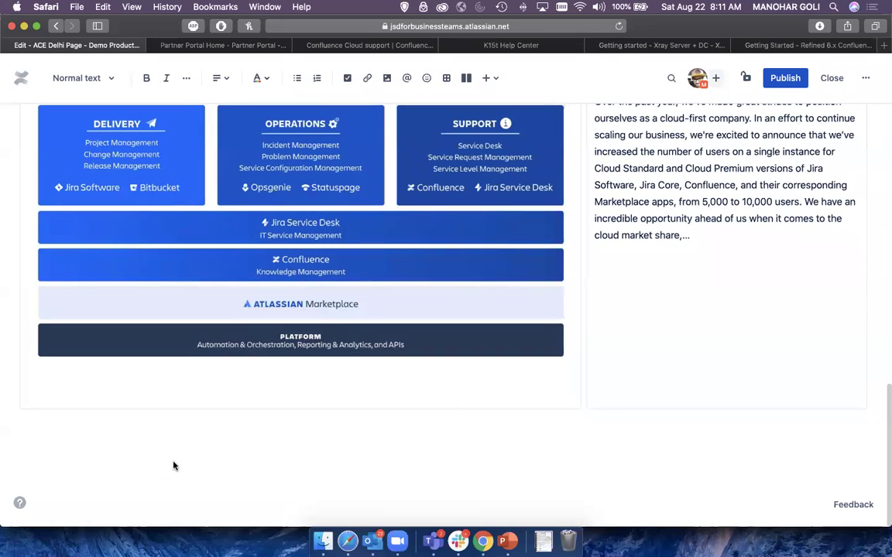
pyautogui.write('/')
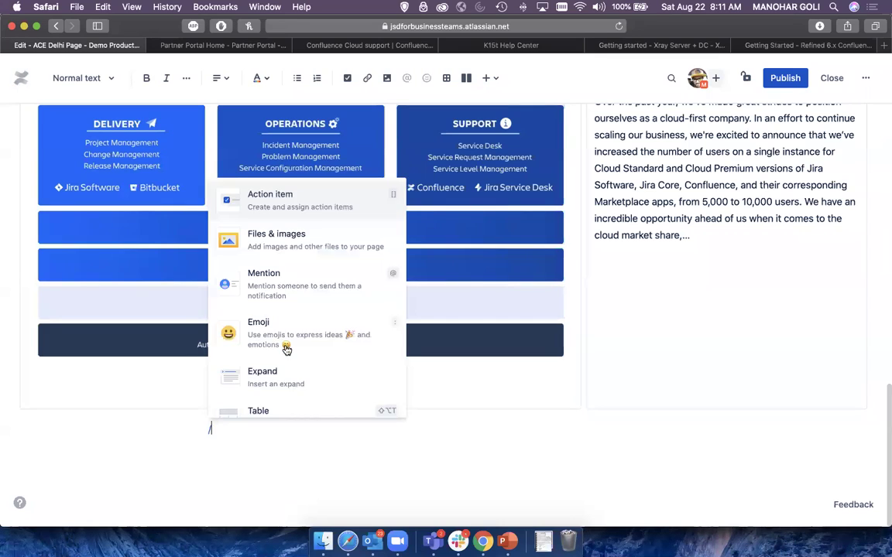
pyautogui.scroll(-10, 291, 322)
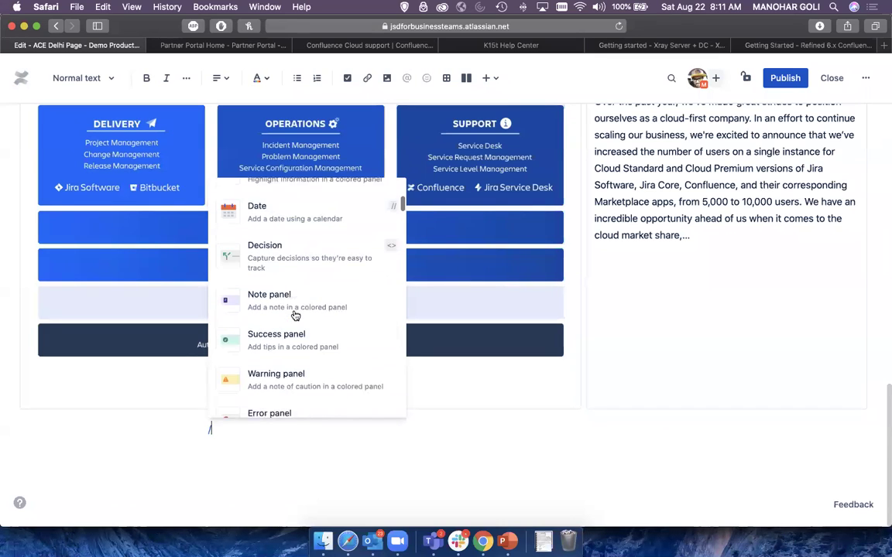
pyautogui.scroll(-3, 294, 315)
pyautogui.scroll(2, 285, 255)
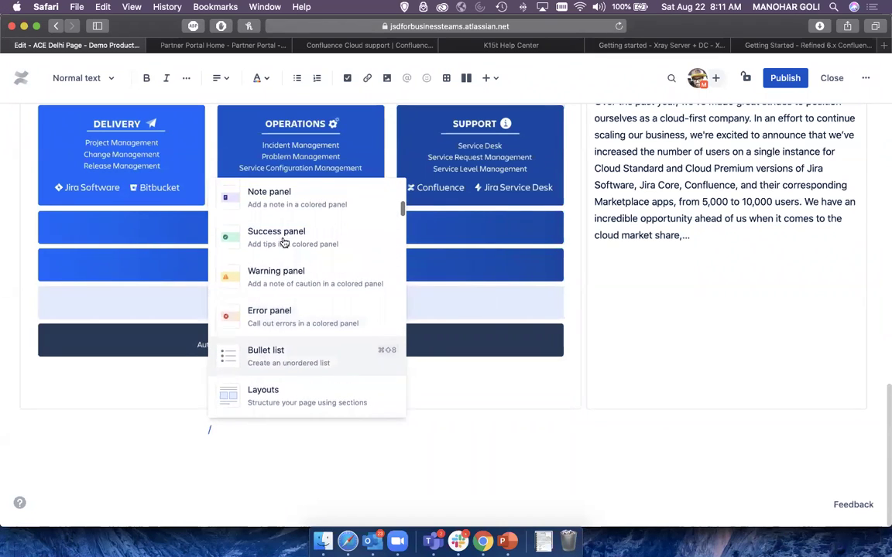
pyautogui.scroll(5, 234, 224)
pyautogui.scroll(-5, 279, 313)
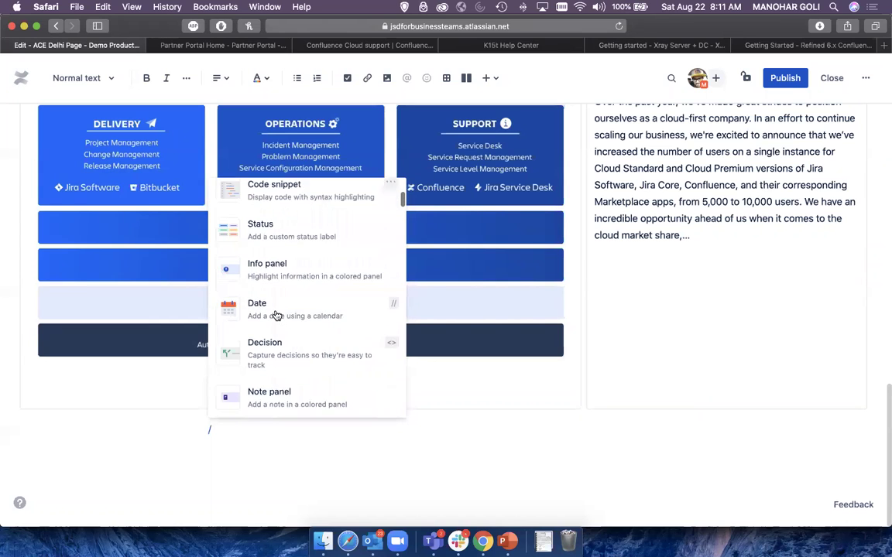
pyautogui.scroll(-2, 276, 316)
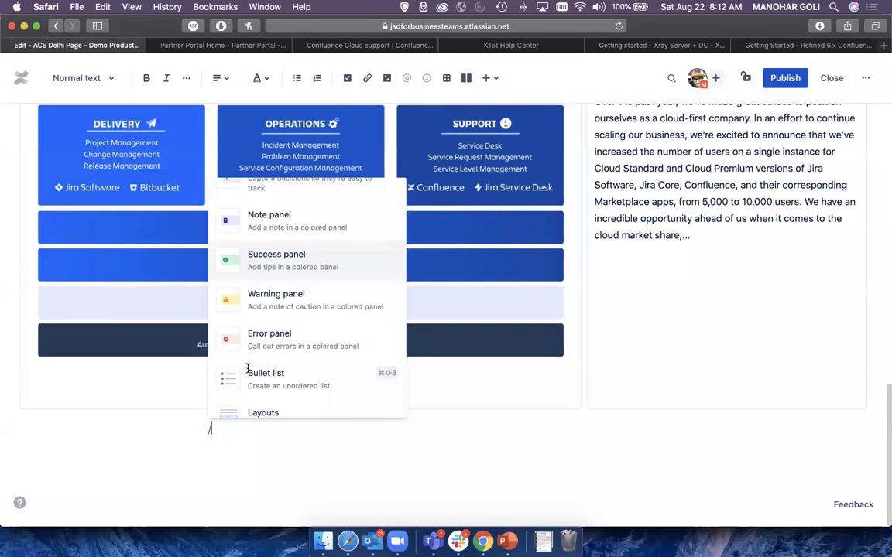
pyautogui.click(264, 263)
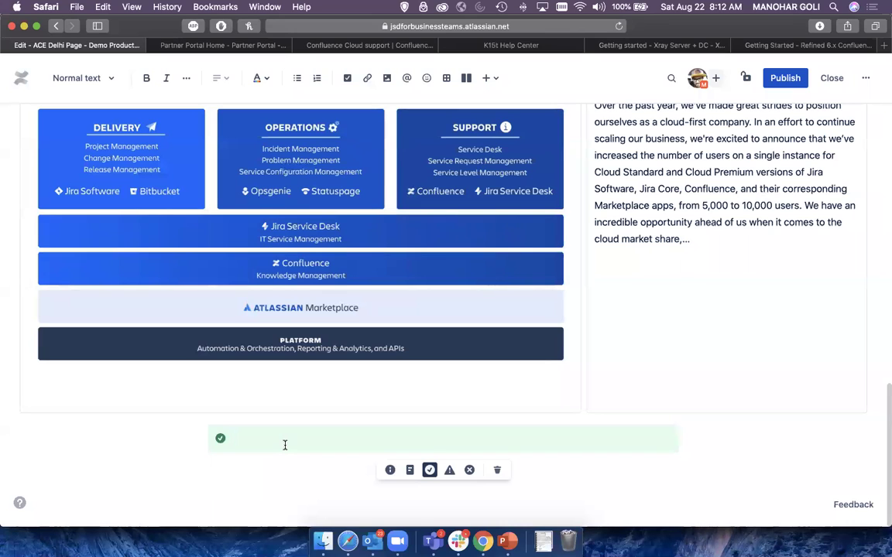
# - Try the info, note, success, warning and error styles on the new panel
pyautogui.click(390, 471)
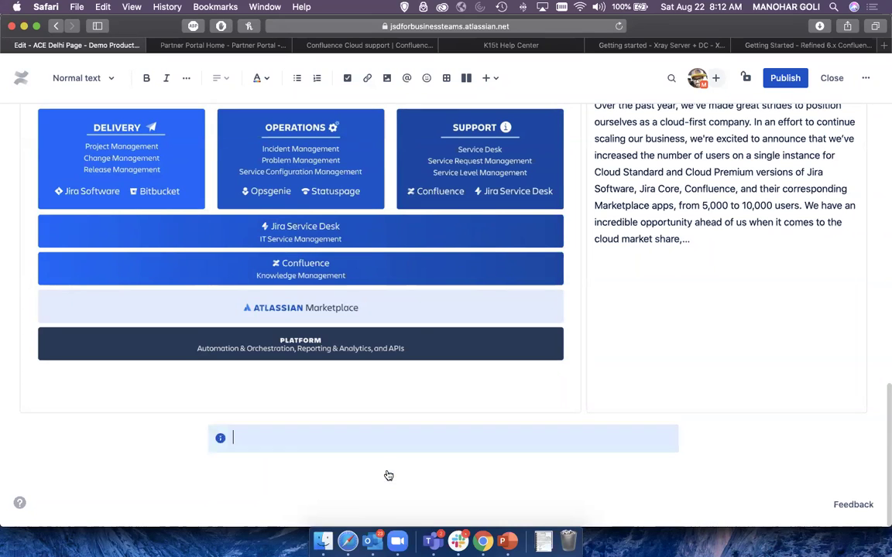
pyautogui.click(410, 472)
pyautogui.click(429, 470)
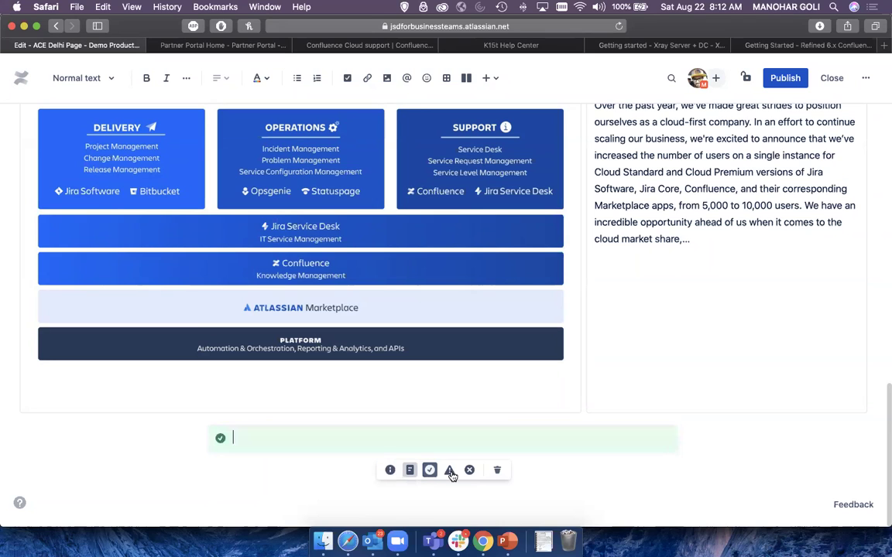
pyautogui.click(449, 471)
pyautogui.click(468, 472)
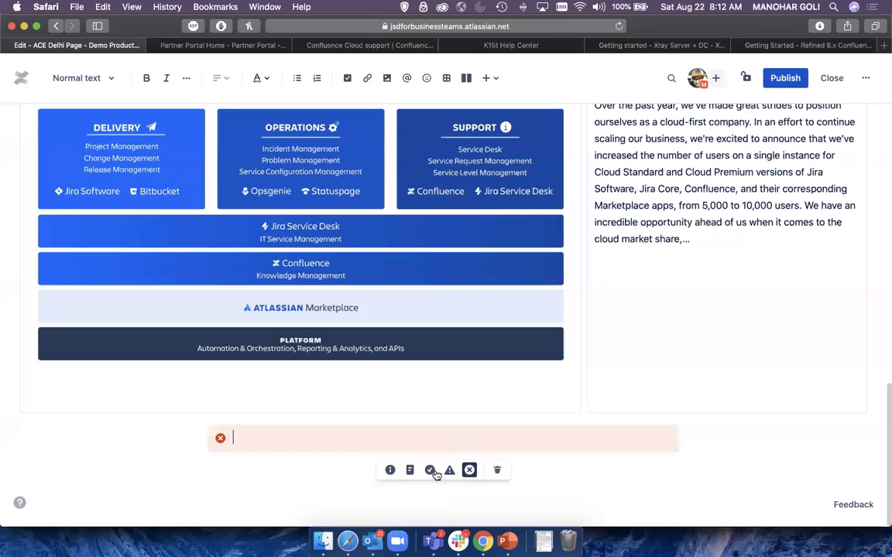
# - Set the panel to the success style and enter "Demo Hint" as its text
pyautogui.click(294, 435)
pyautogui.click(430, 470)
pyautogui.write('Demo ')
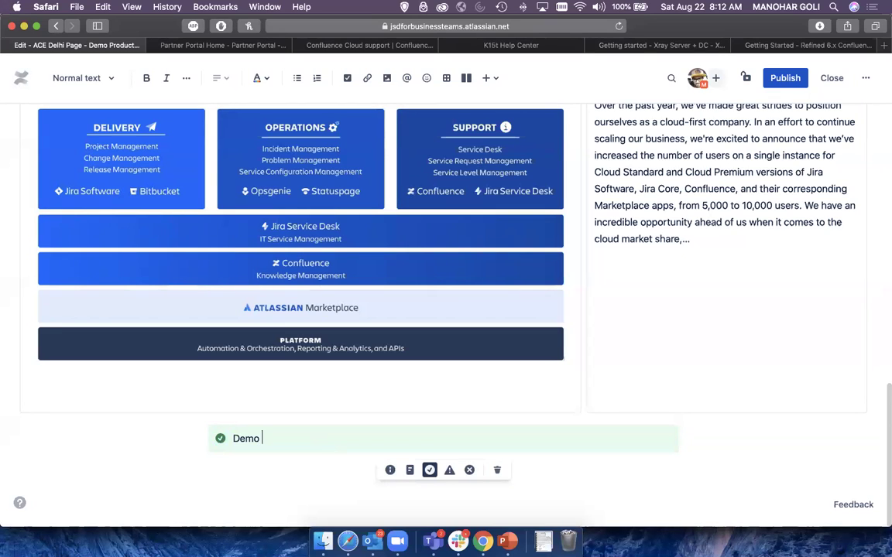
pyautogui.write('Hint')
# - Open the element list on the line below the Demo Hint panel and browse the available elements and macros
pyautogui.click(142, 455)
pyautogui.write('/')
pyautogui.scroll(-5, 237, 372)
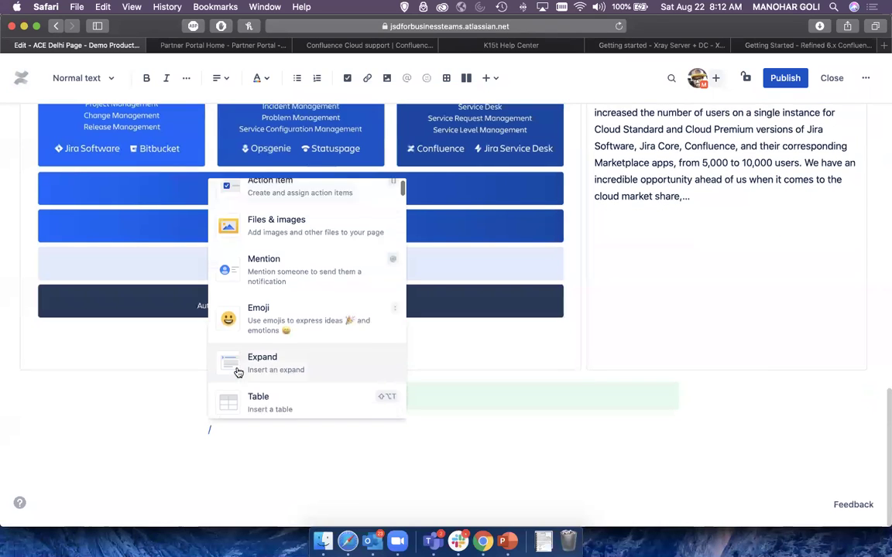
pyautogui.scroll(-5, 239, 373)
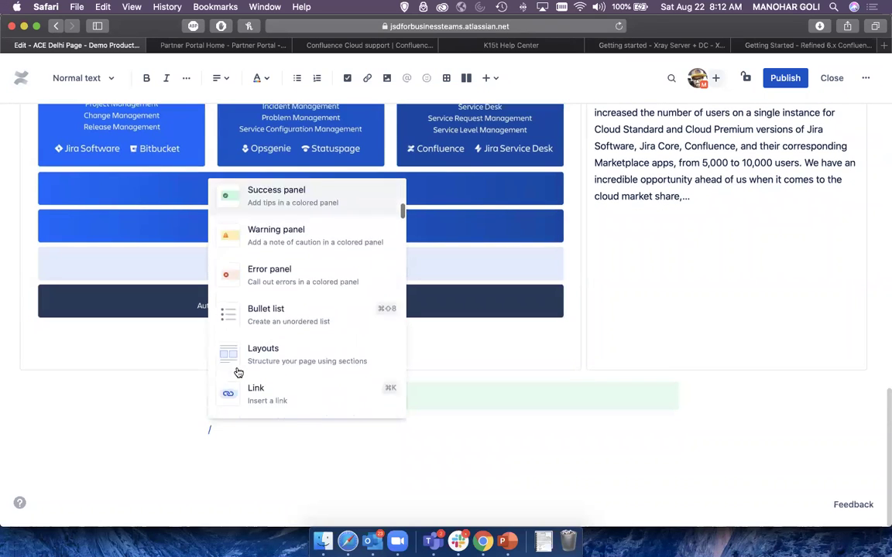
pyautogui.scroll(-2, 239, 372)
pyautogui.scroll(10, 240, 372)
pyautogui.scroll(-1, 271, 366)
pyautogui.scroll(-6, 272, 366)
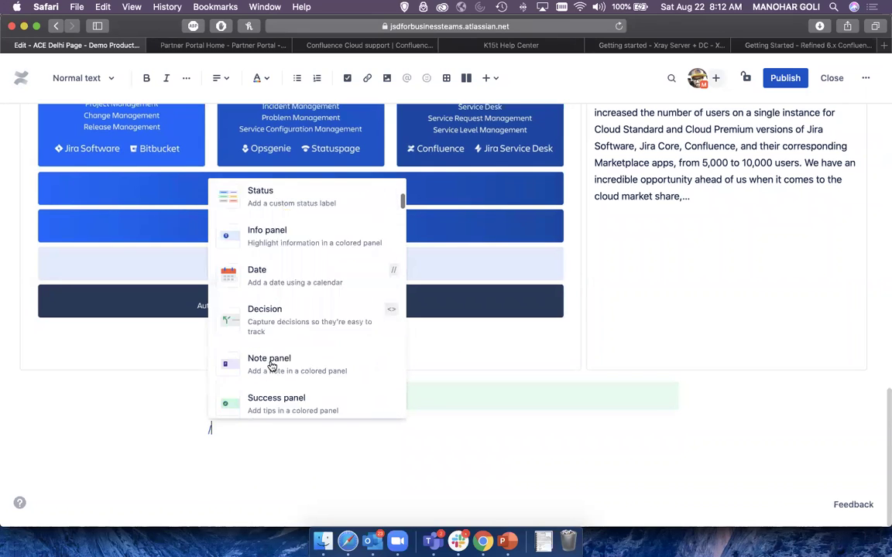
pyautogui.scroll(-6, 272, 366)
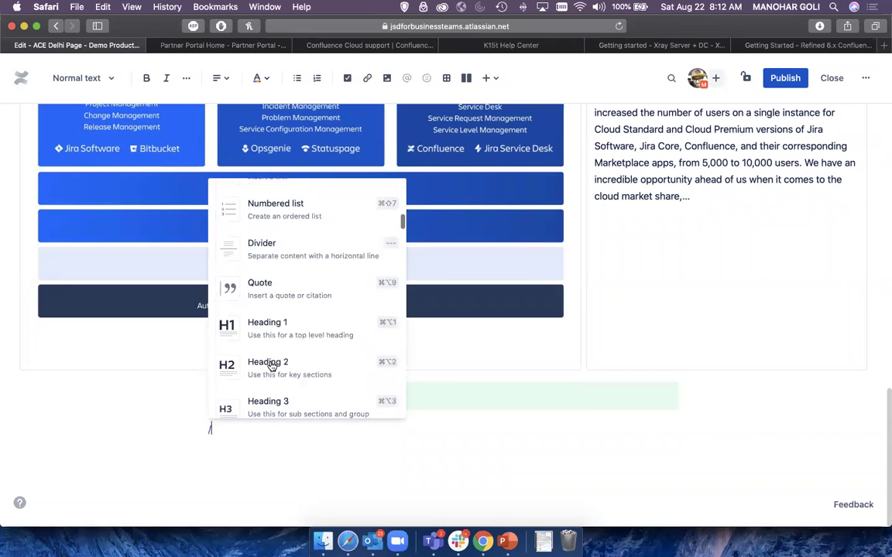
pyautogui.scroll(-8, 272, 366)
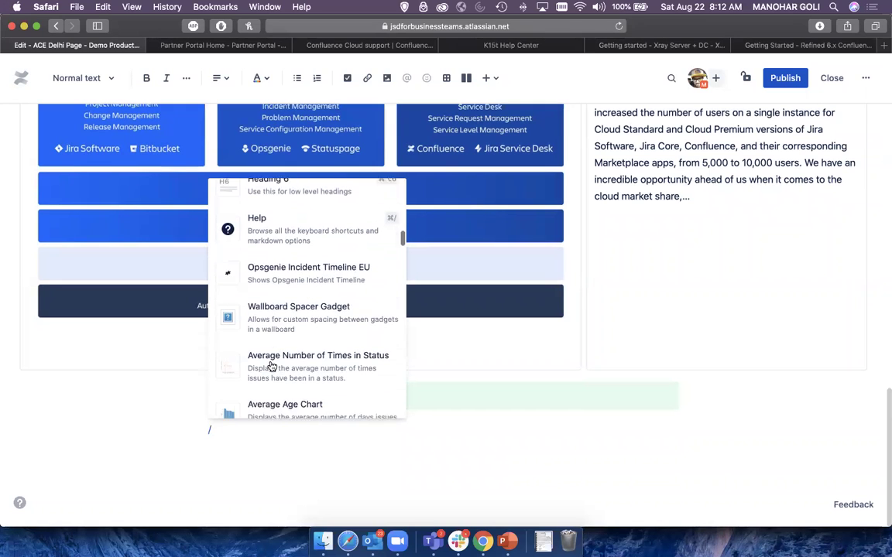
pyautogui.scroll(-4, 272, 366)
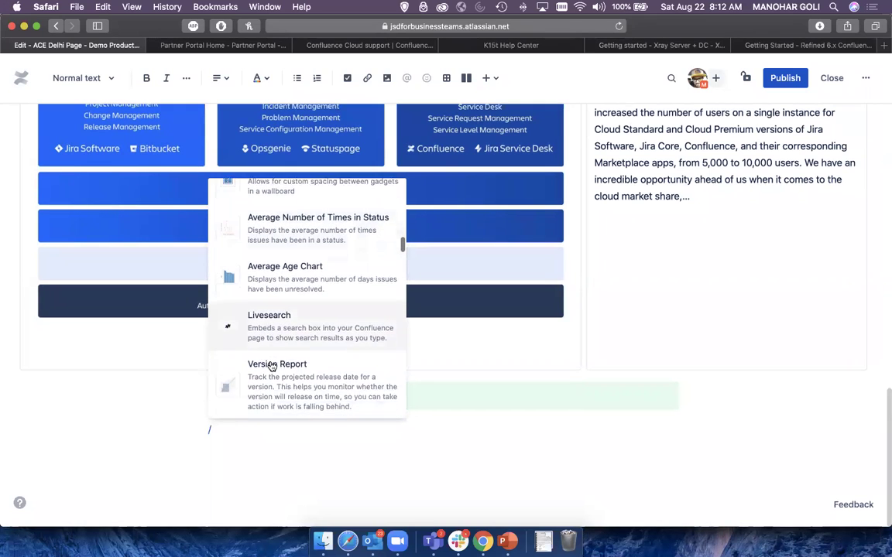
pyautogui.scroll(-2, 271, 367)
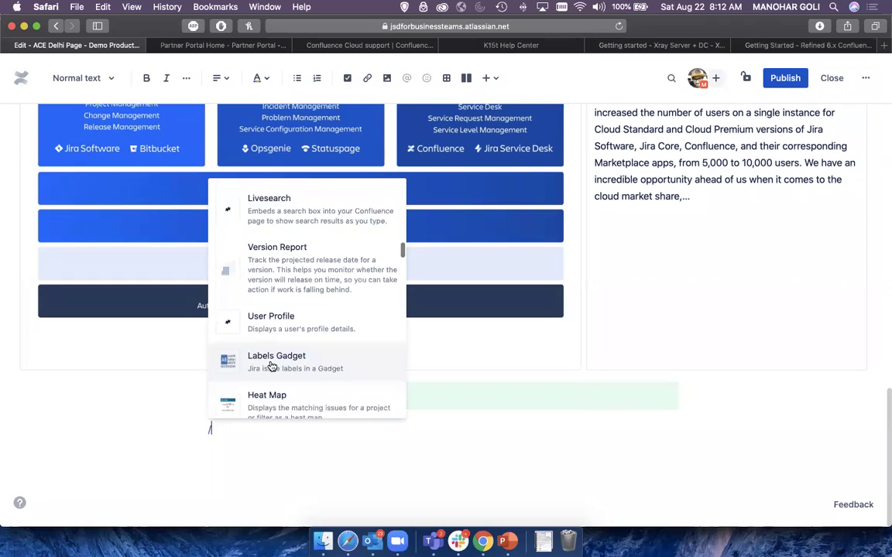
pyautogui.scroll(-3, 272, 366)
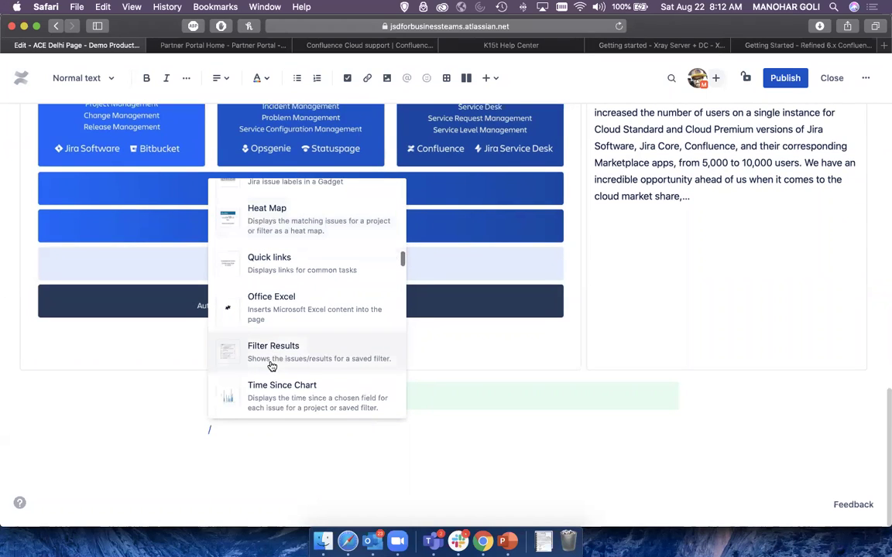
pyautogui.scroll(-3, 272, 366)
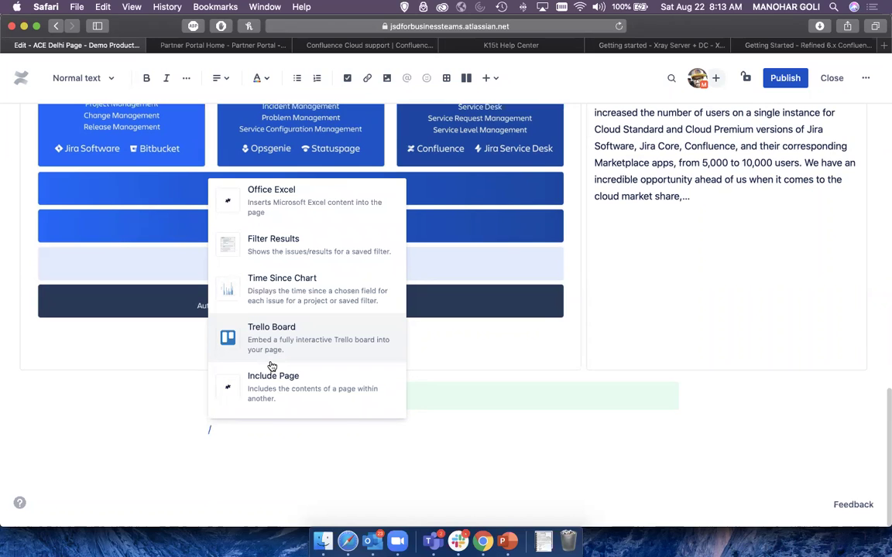
# - Filter the element list by "jira" and choose the Jira roadmap macro for the line below the panel
pyautogui.write('jira')
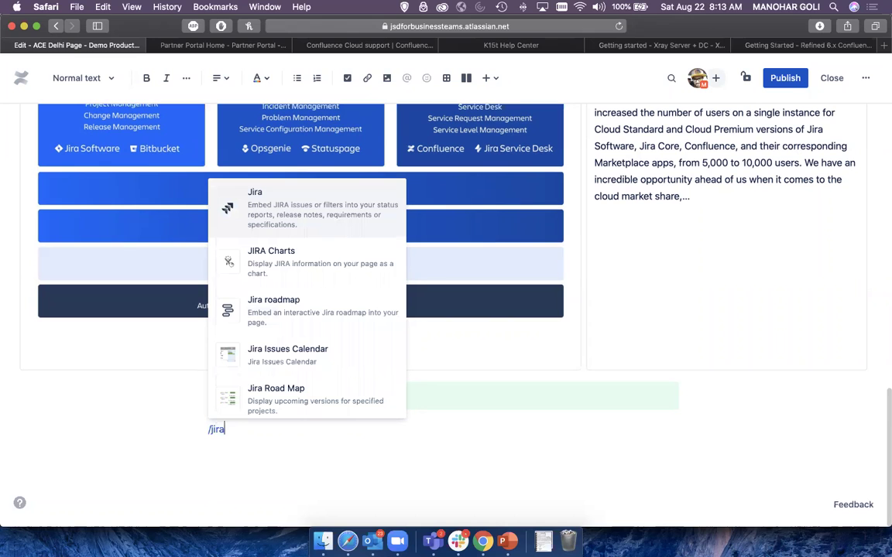
pyautogui.scroll(-2, 277, 290)
pyautogui.scroll(3, 278, 304)
pyautogui.scroll(-1, 285, 311)
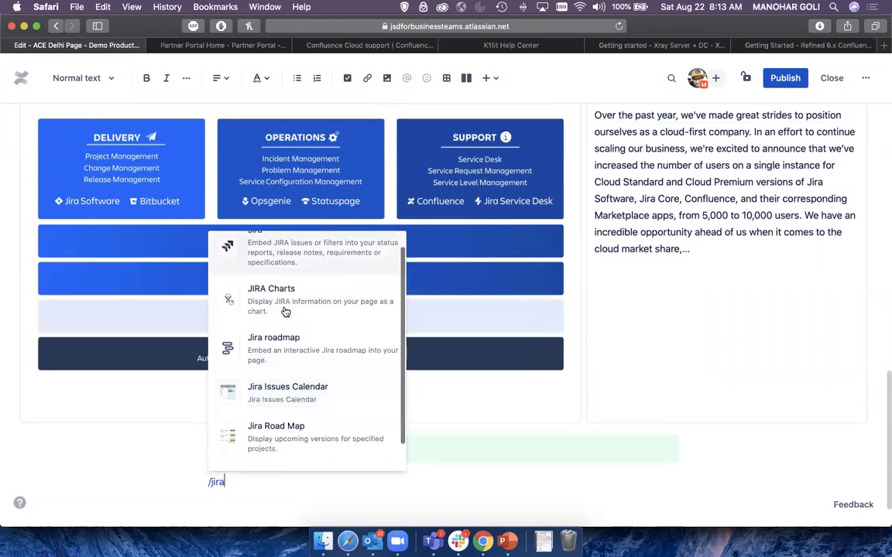
pyautogui.scroll(1, 284, 310)
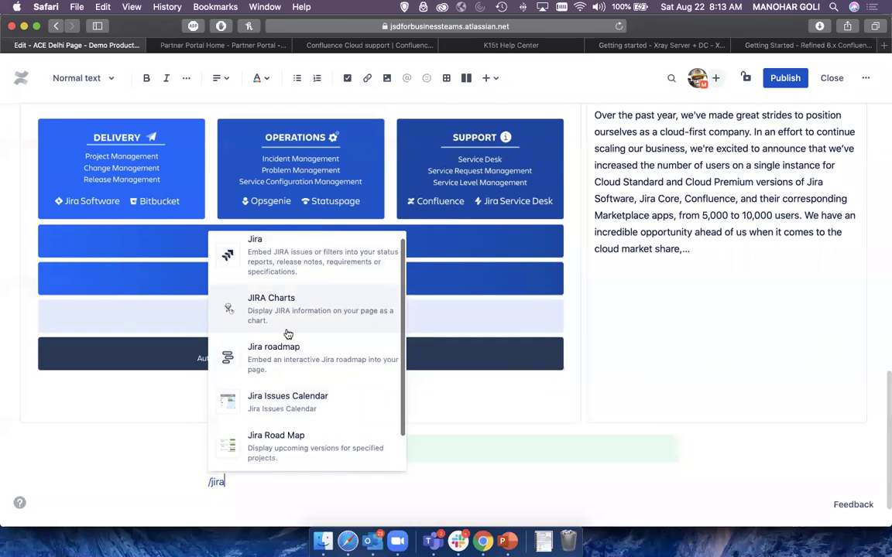
pyautogui.scroll(-2, 286, 325)
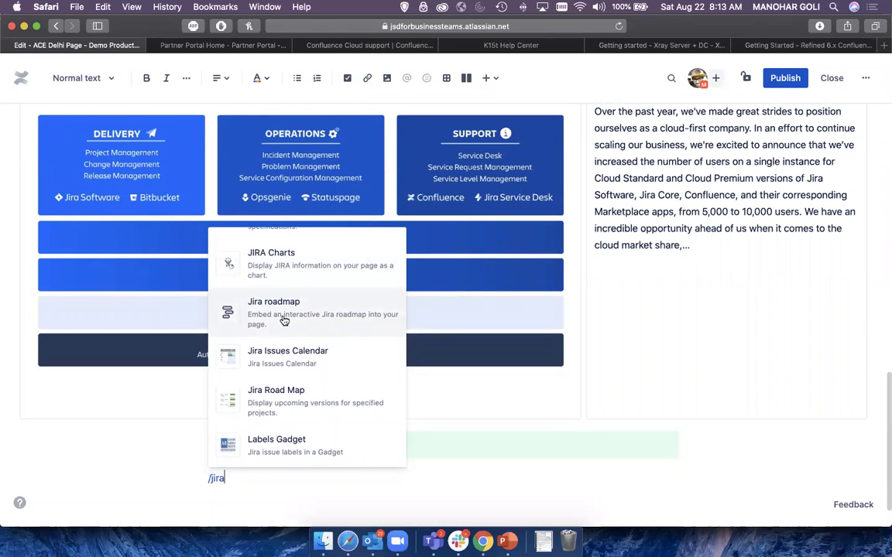
pyautogui.click(285, 319)
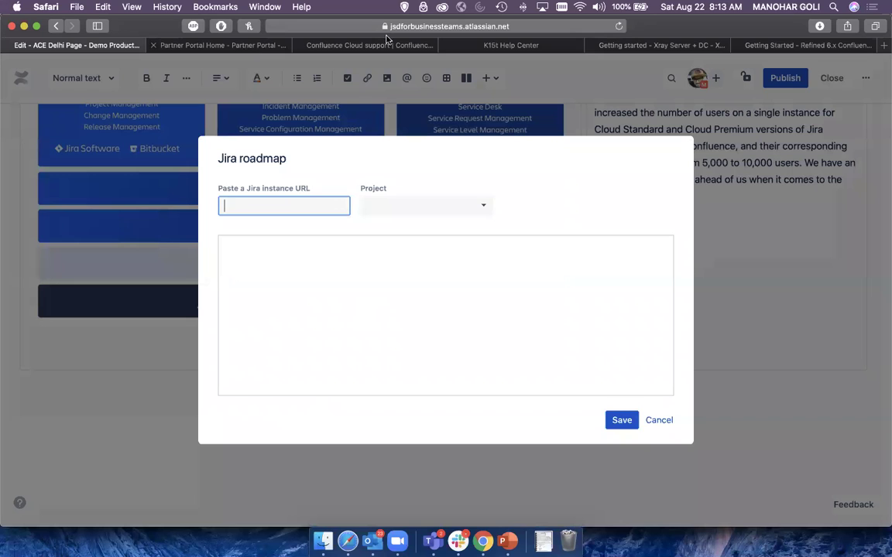
pyautogui.click(356, 23)
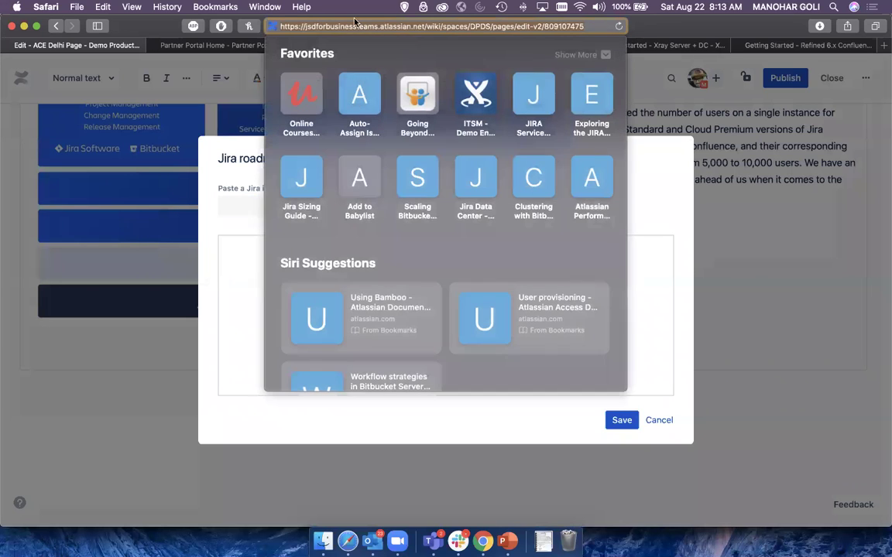
pyautogui.click(424, 26)
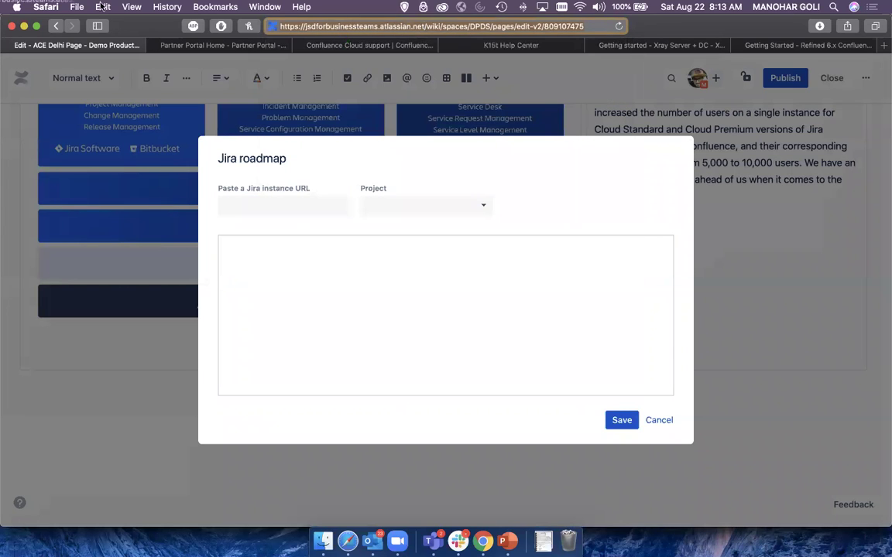
pyautogui.click(388, 26)
pyautogui.click(302, 202)
pyautogui.write('https://jsdforbusinessteams.atlassian.net/')
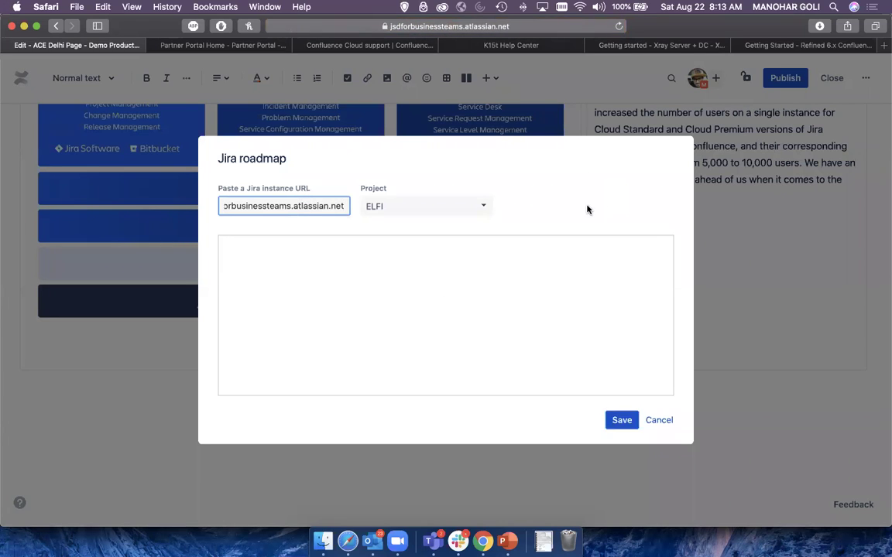
# - Check the available projects, keep ELFI as the roadmap's project, and save the macro into the page
pyautogui.click(456, 211)
pyautogui.click(556, 192)
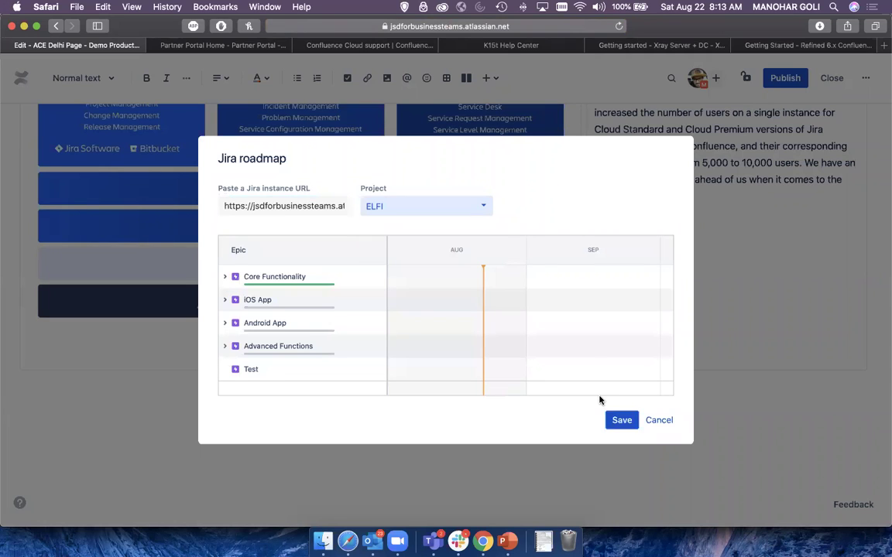
pyautogui.click(588, 208)
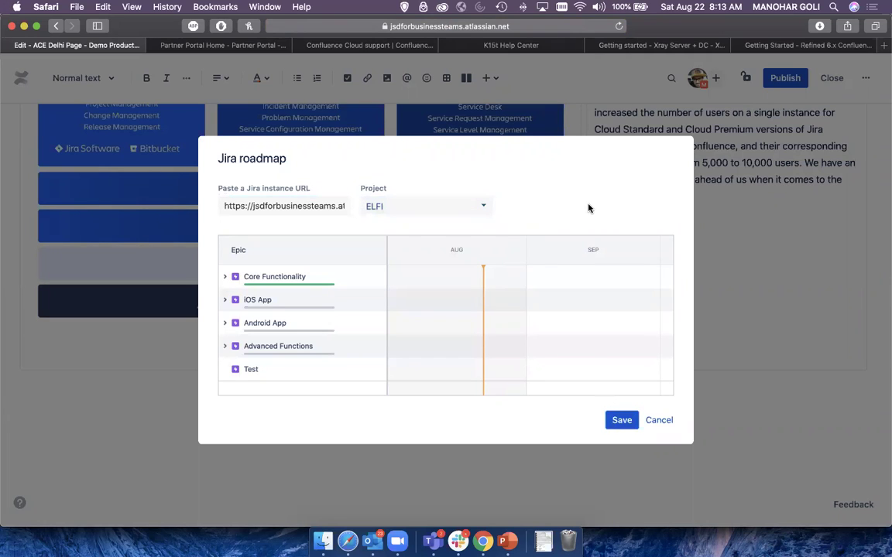
pyautogui.click(487, 207)
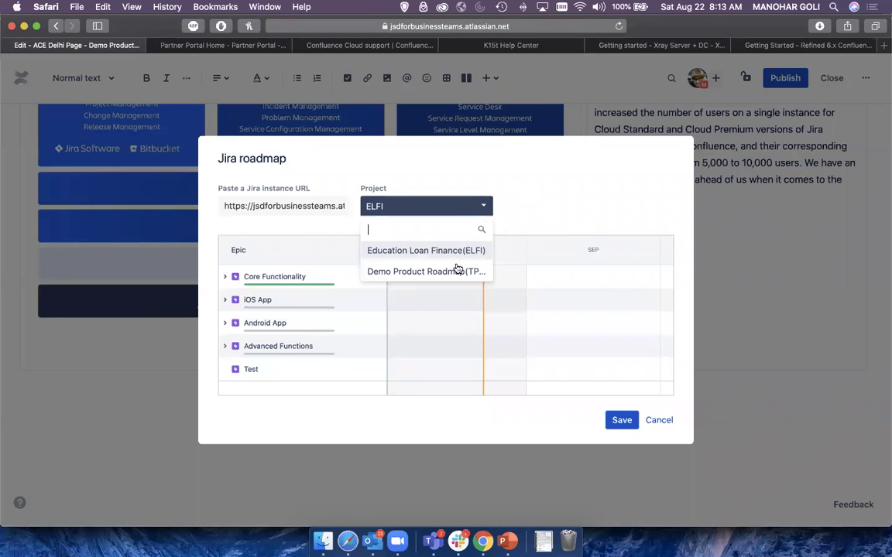
pyautogui.click(563, 192)
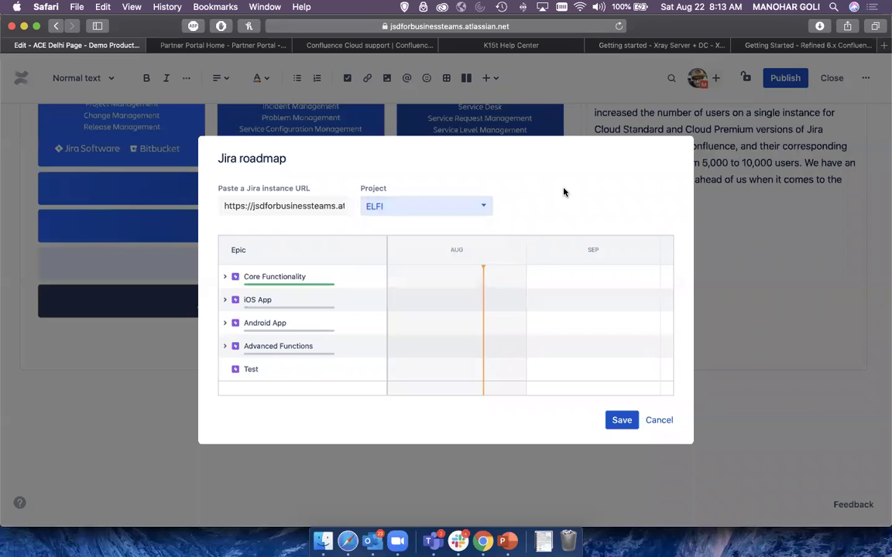
pyautogui.click(621, 419)
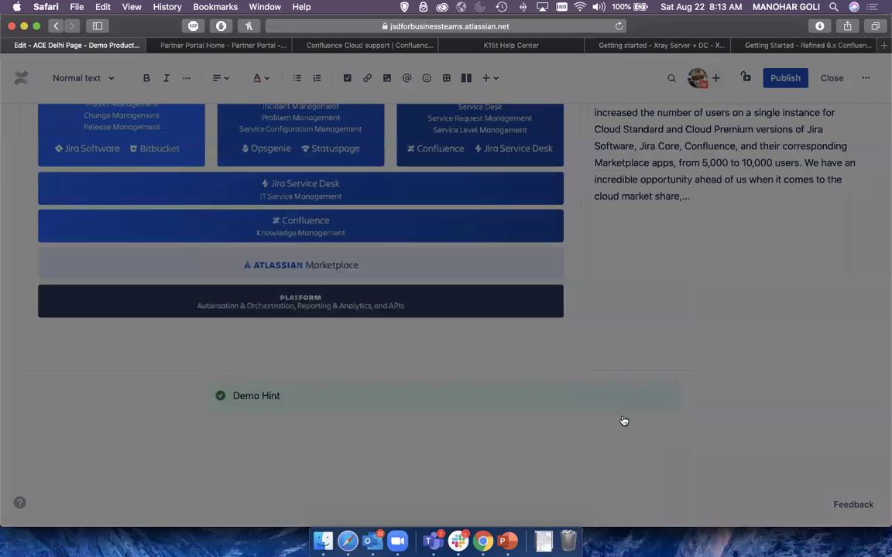
# - Look over the embedded Jira roadmap in the draft and publish the ACE Delhi page
pyautogui.scroll(-5, 820, 414)
pyautogui.scroll(-3, 822, 414)
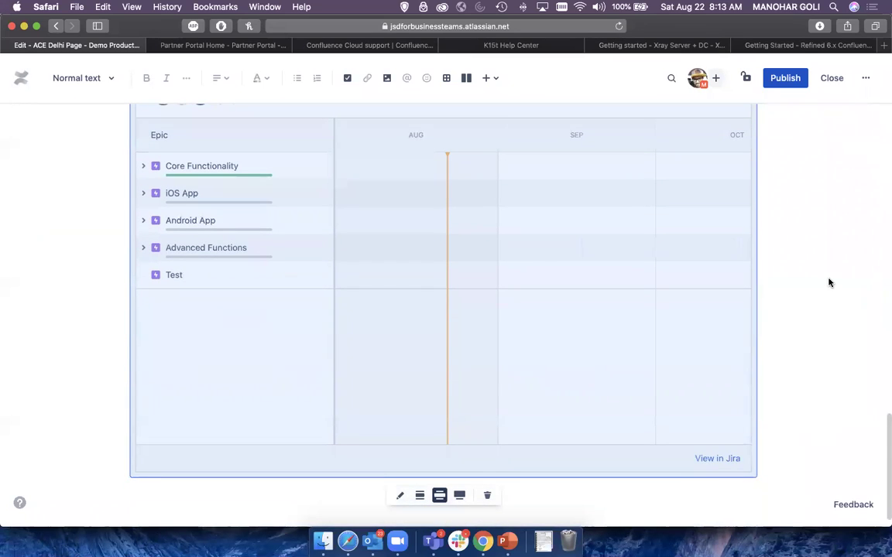
pyautogui.scroll(2, 828, 282)
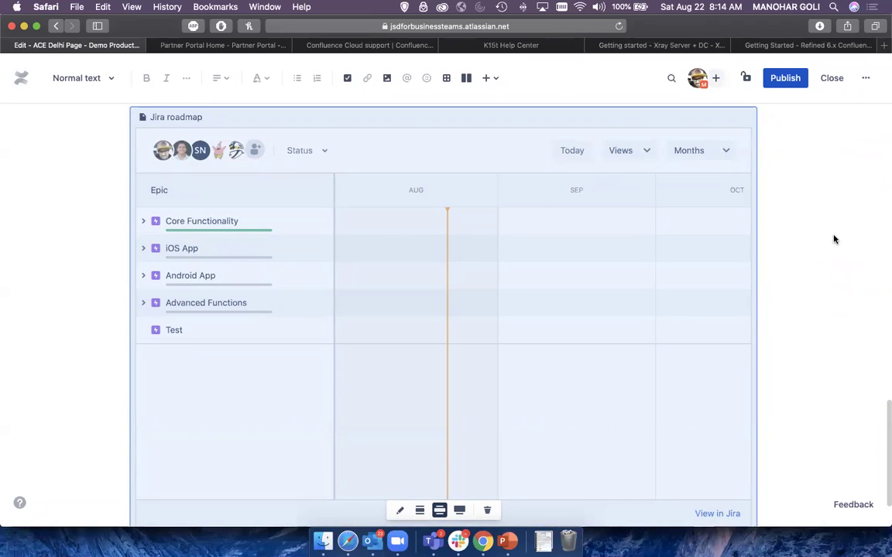
pyautogui.scroll(2, 794, 245)
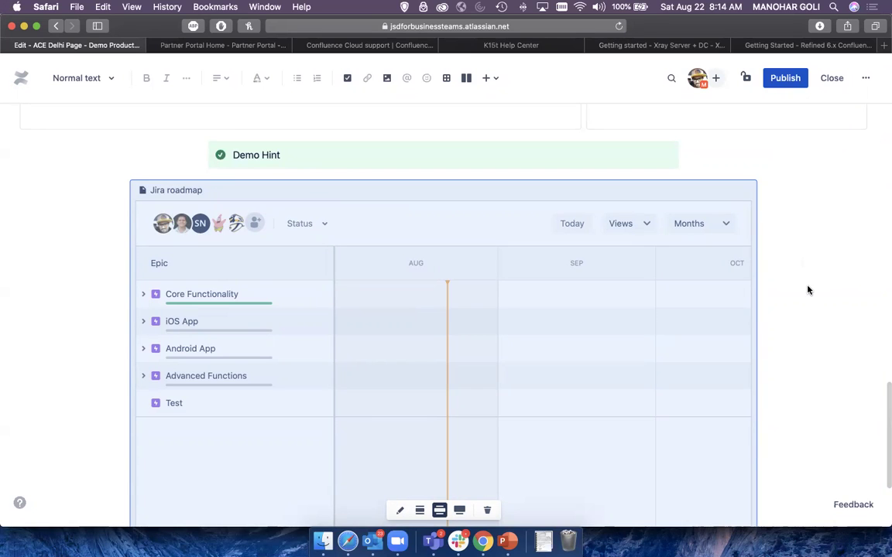
pyautogui.scroll(-4, 805, 294)
pyautogui.click(197, 481)
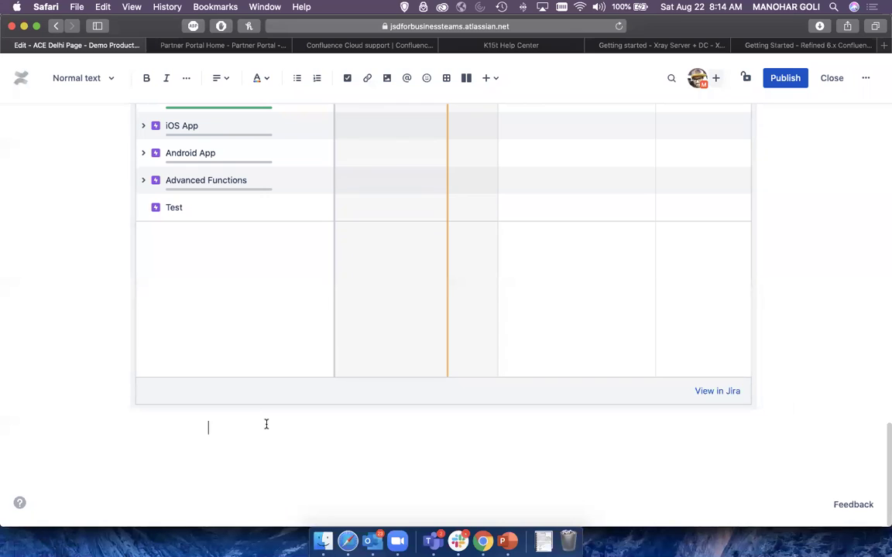
pyautogui.click(775, 82)
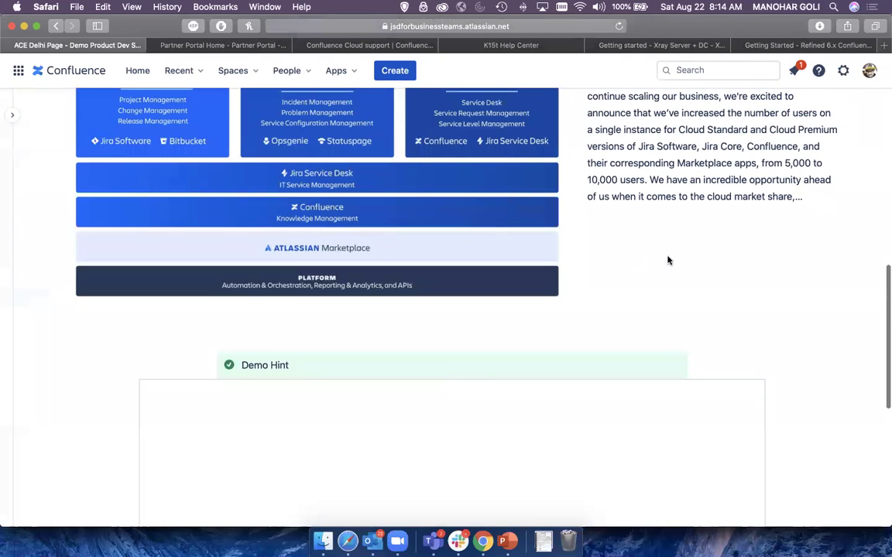
# - Examine the published page's Jira roadmap, moving along its timeline to the epic bars and their dependencies
pyautogui.scroll(-5, 651, 299)
pyautogui.scroll(2, 609, 300)
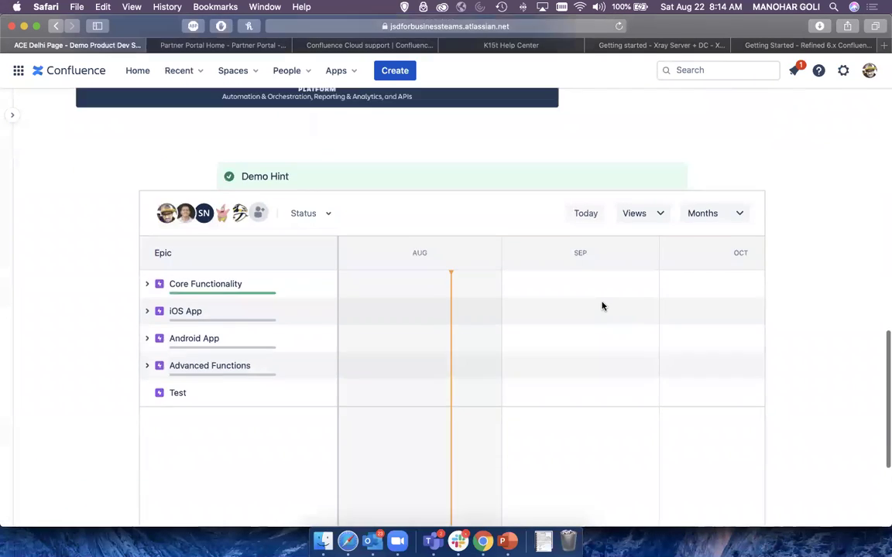
pyautogui.scroll(-4, 542, 294)
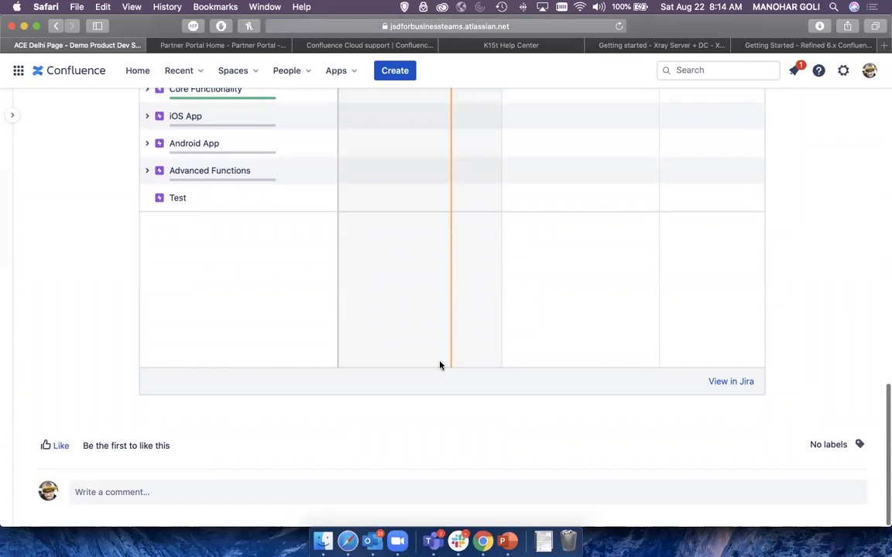
pyautogui.scroll(2, 440, 366)
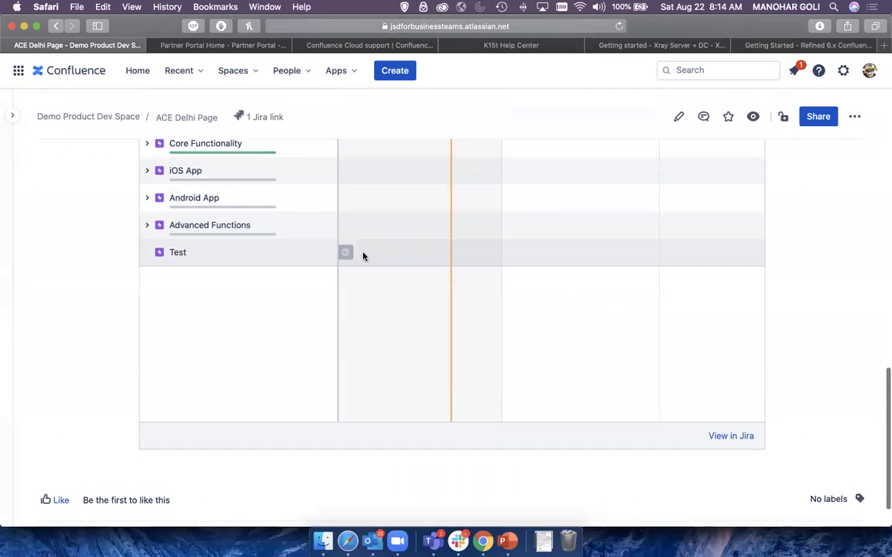
pyautogui.click(476, 259)
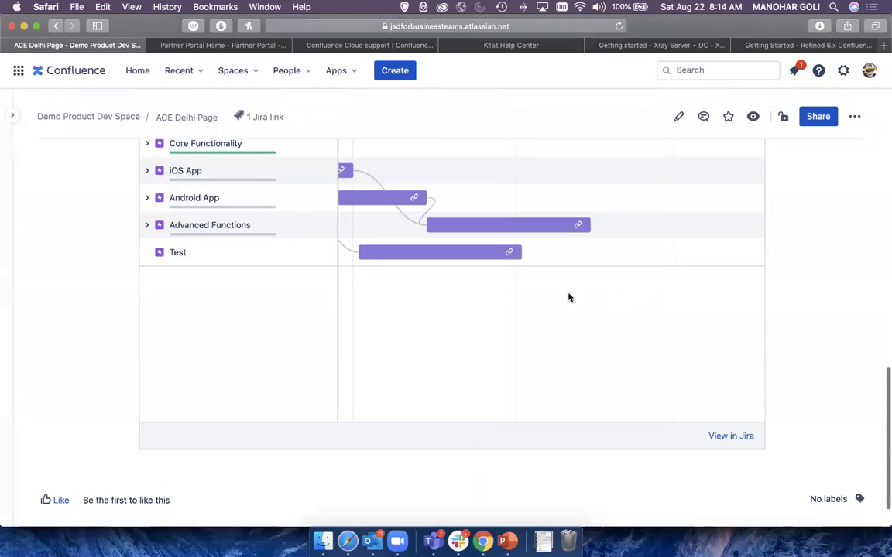
pyautogui.hscroll(-5, 519, 299)
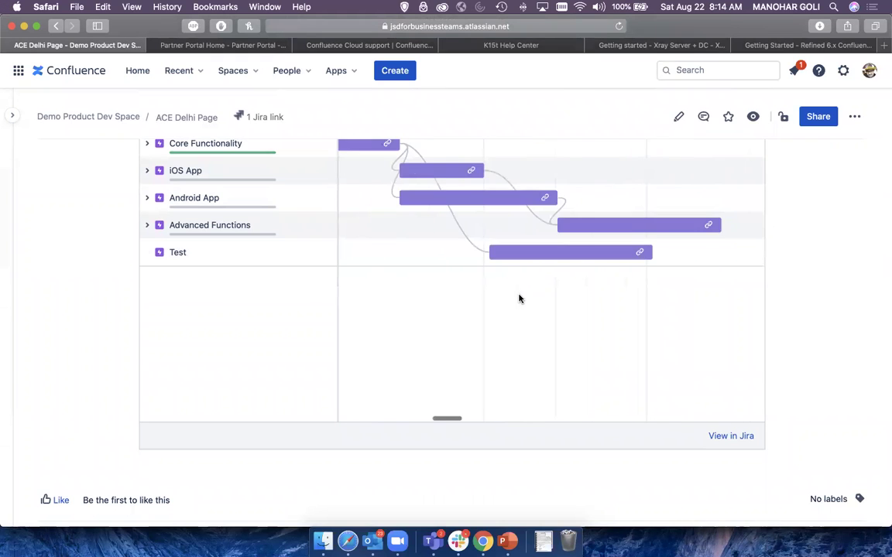
pyautogui.hscroll(-3, 518, 298)
pyautogui.hscroll(4, 517, 299)
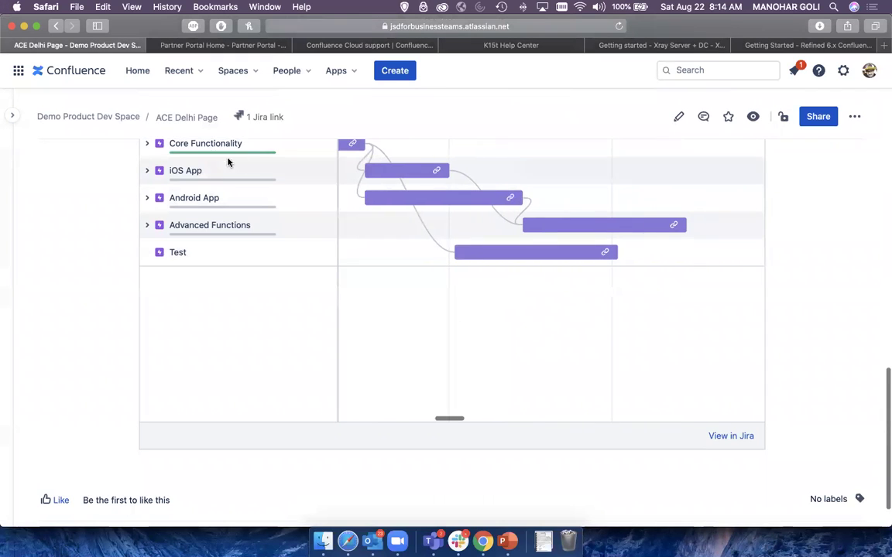
# - Expand the iOS App and Core Functionality epics in the roadmap and examine their stories and statuses
pyautogui.click(147, 171)
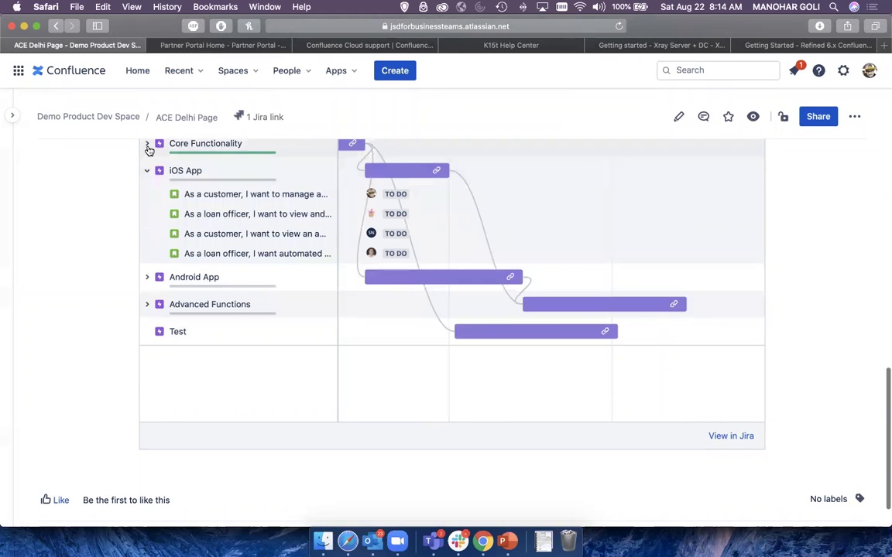
pyautogui.click(147, 144)
pyautogui.hscroll(-4, 477, 275)
pyautogui.hscroll(4, 542, 287)
pyautogui.scroll(-2, 681, 371)
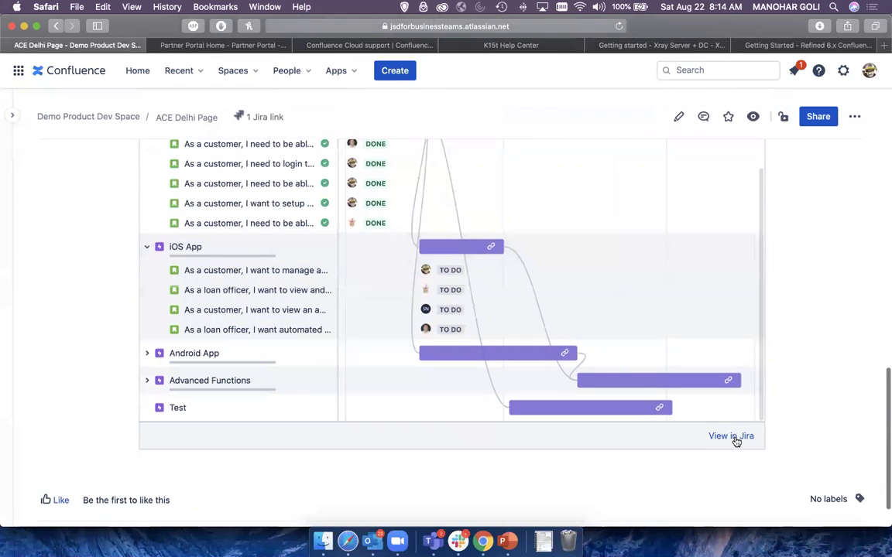
# - Open the embedded roadmap in Jira in a separate browser tab and return to the beginning of the ACE Delhi page
pyautogui.rightClick(733, 433)
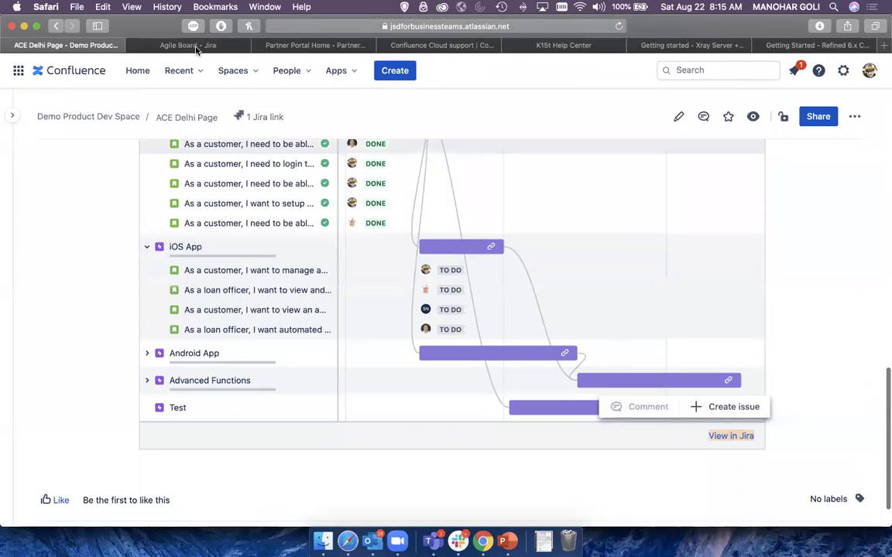
pyautogui.click(178, 45)
pyautogui.click(89, 47)
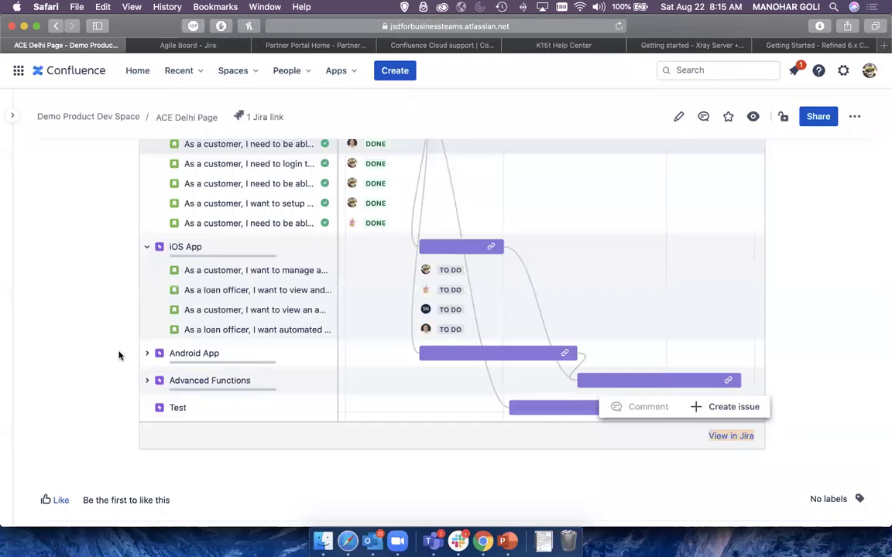
pyautogui.scroll(3, 816, 257)
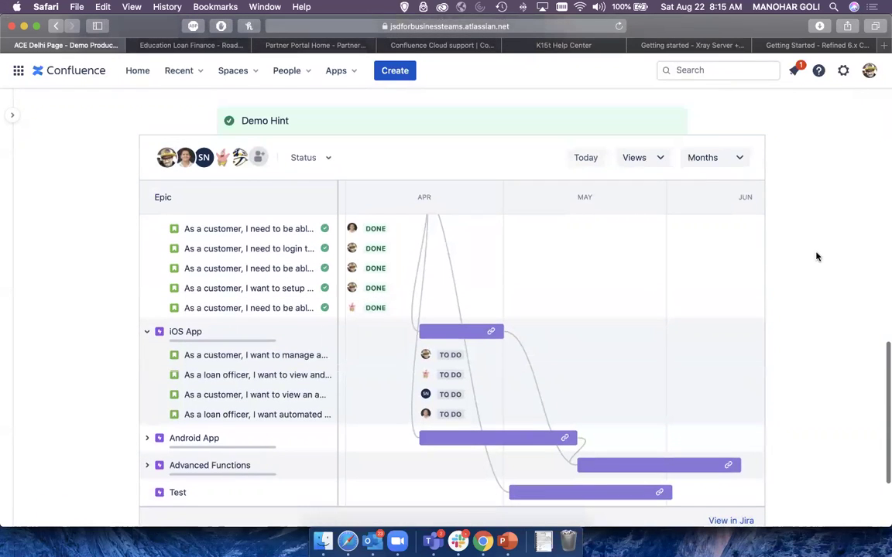
pyautogui.scroll(10, 816, 257)
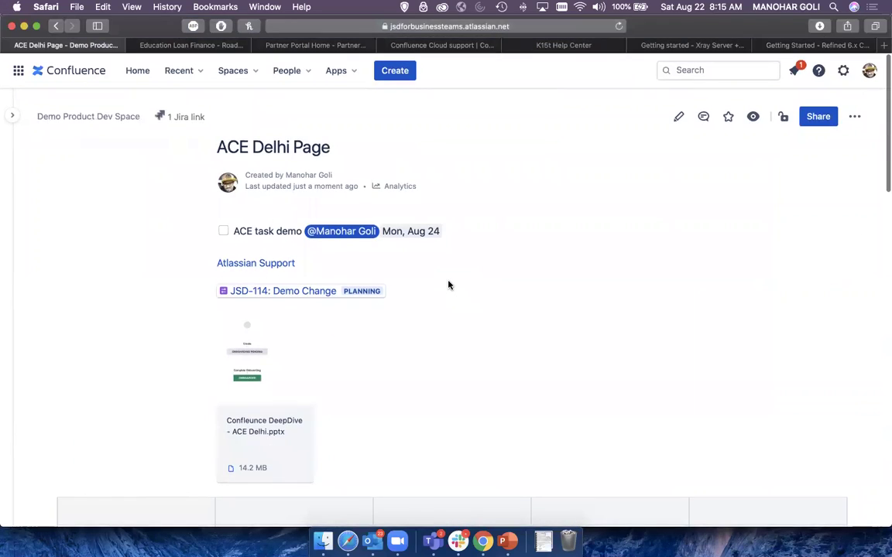
# - Check the inline comment options on the text beside the Atlassian platform image and the comment box at the page's end
pyautogui.scroll(-3, 448, 286)
pyautogui.scroll(-10, 449, 286)
pyautogui.tripleClick(693, 267)
pyautogui.click(693, 267)
pyautogui.moveTo(745, 195); pyautogui.dragTo(589, 160)
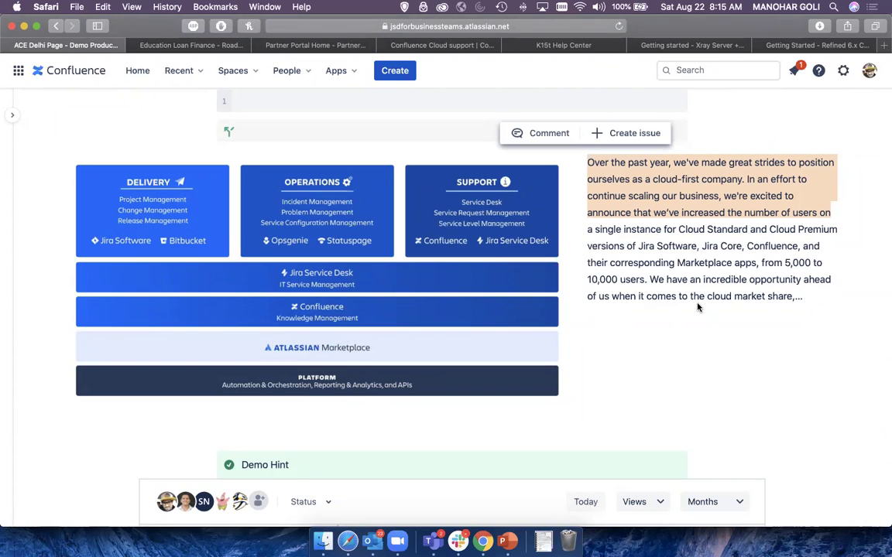
pyautogui.click(663, 332)
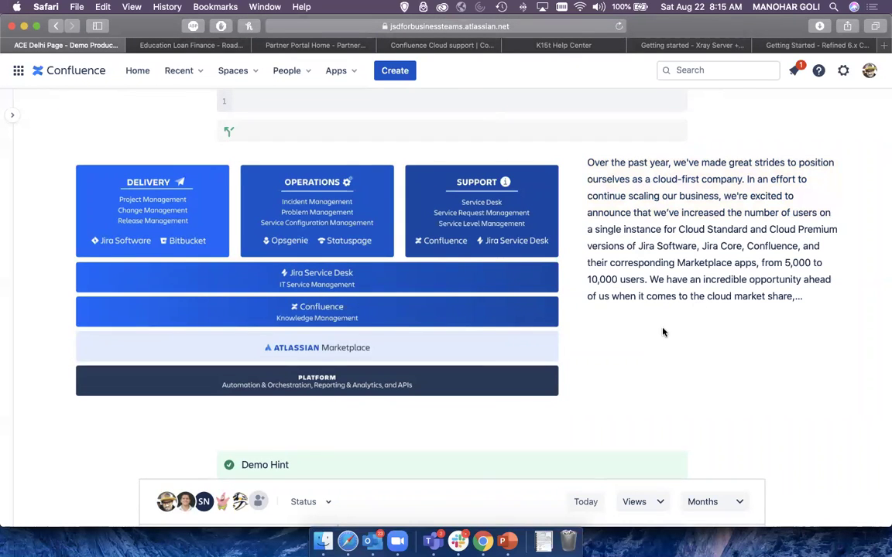
pyautogui.scroll(-15, 667, 334)
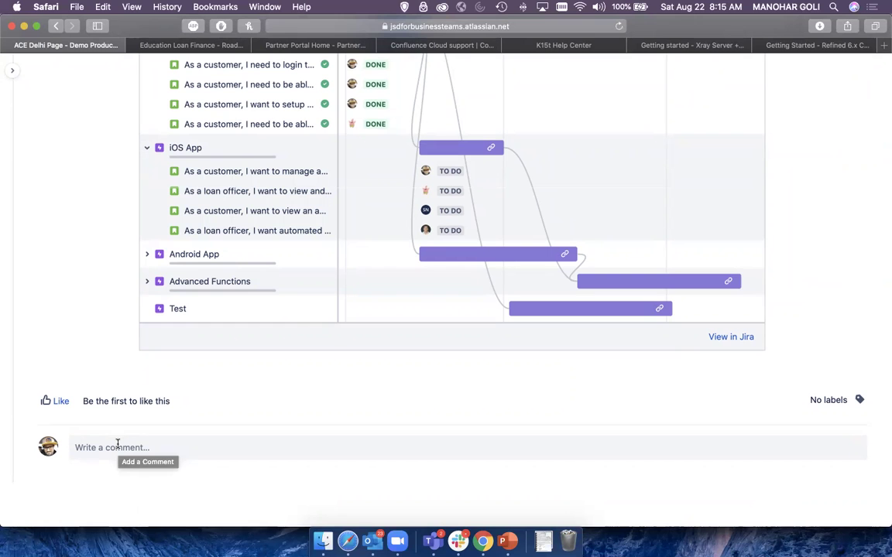
# - Save the inline comment "Is this needed ??" on the paragraph beside the Atlassian platform image
pyautogui.scroll(5, 118, 445)
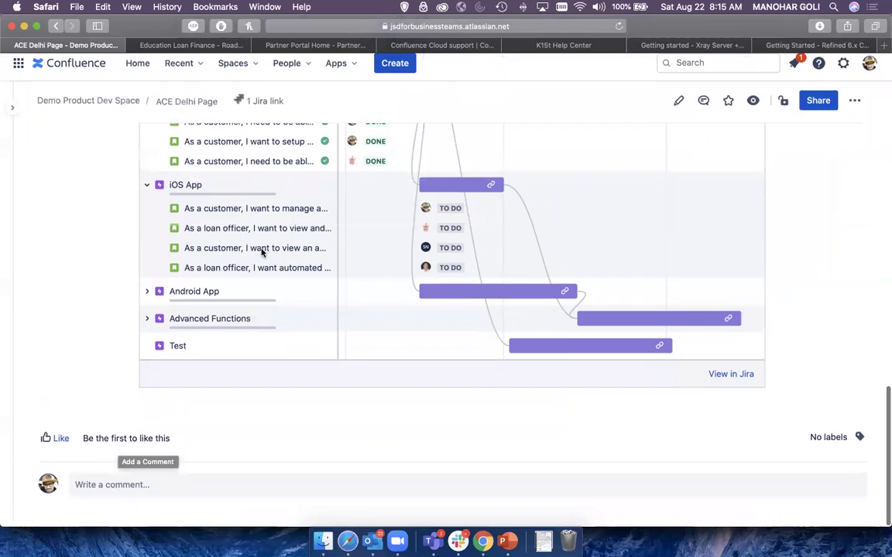
pyautogui.scroll(10, 271, 256)
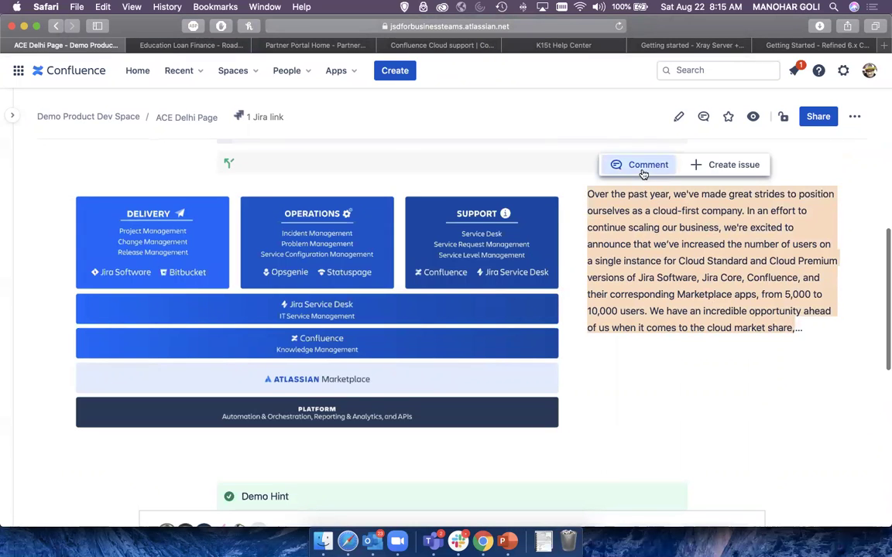
pyautogui.click(643, 164)
pyautogui.write('Is tyhis needed ??')
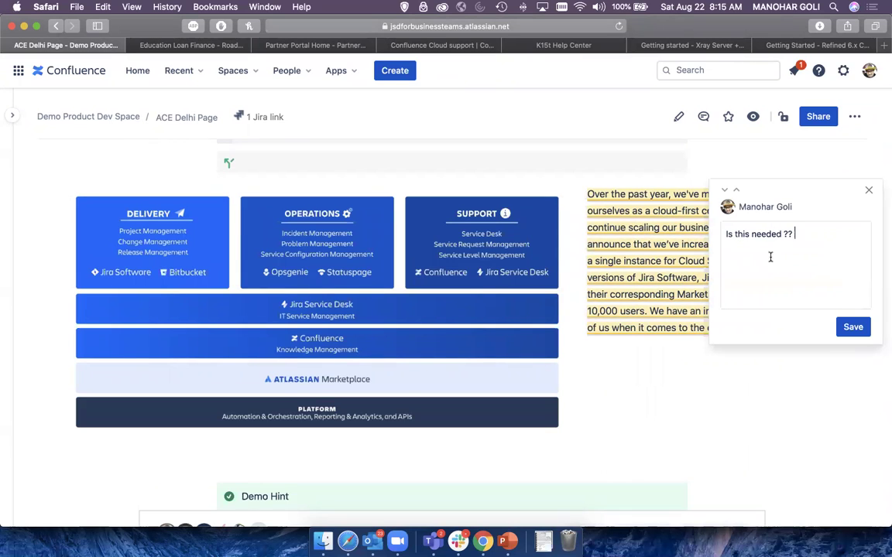
pyautogui.click(857, 328)
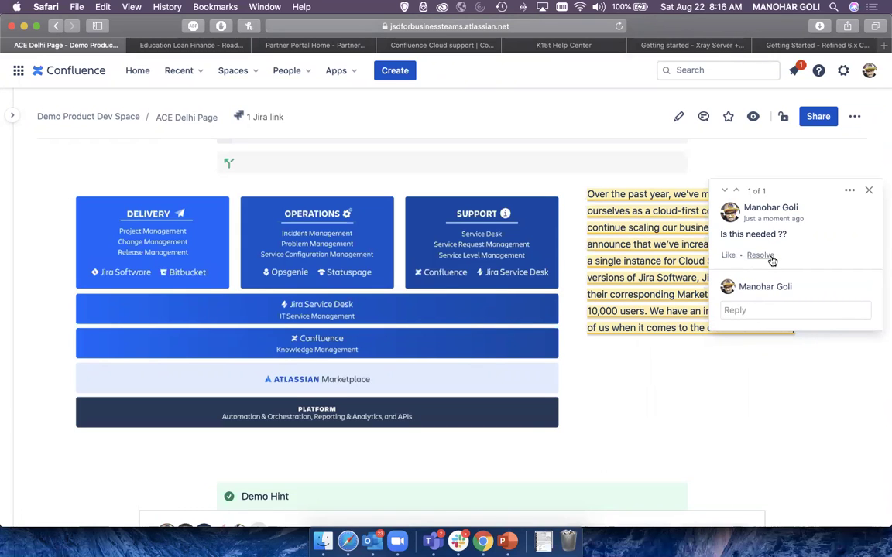
# - Edit the inline comment to mention a colleague after "Is this needed ??" and save it
pyautogui.click(850, 191)
pyautogui.click(809, 246)
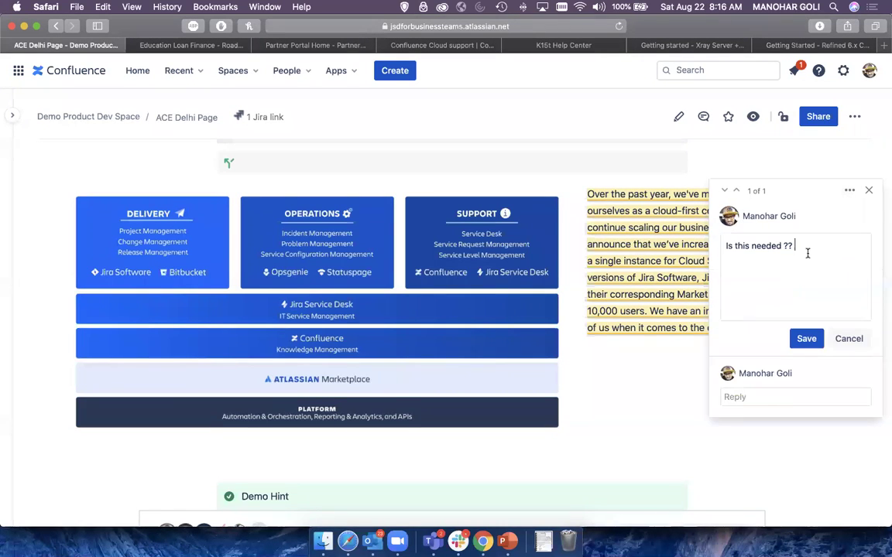
pyautogui.write('@')
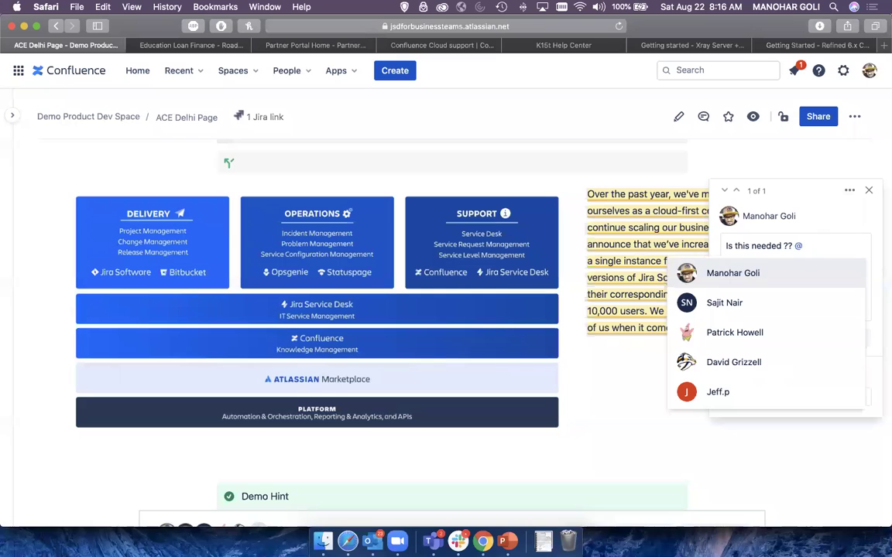
pyautogui.click(752, 306)
pyautogui.click(807, 343)
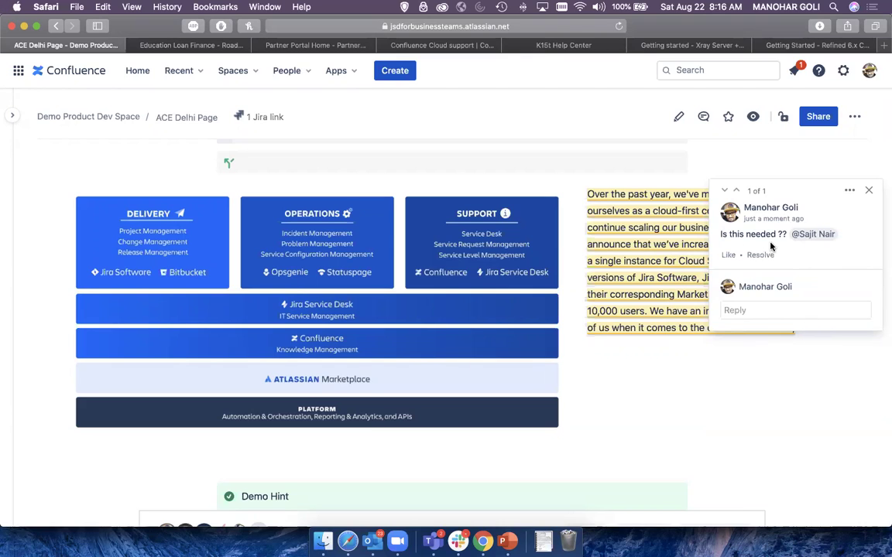
# - Reply "yes it is." to the inline comment and resolve the comment thread
pyautogui.click(742, 308)
pyautogui.write('yeast is')
pyautogui.press('BackSpace')
pyautogui.press('BackSpace')
pyautogui.press('BackSpace')
pyautogui.press('BackSpace')
pyautogui.press('BackSpace')
pyautogui.press('BackSpace')
pyautogui.write('s it is.')
pyautogui.click(806, 406)
pyautogui.click(762, 255)
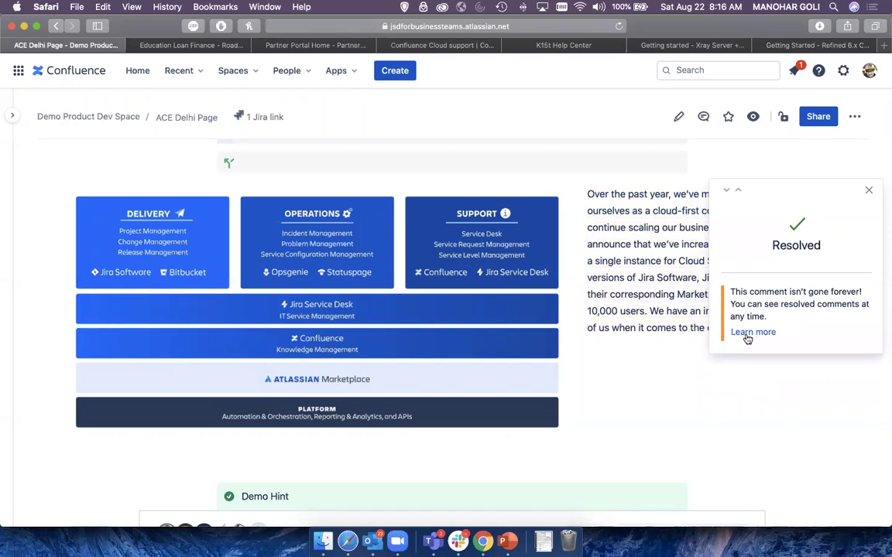
# - Add the inline comment "Highlight comment" to the whole paragraph beginning "Over the past year" and close the comment pane
pyautogui.click(869, 192)
pyautogui.moveTo(803, 328); pyautogui.dragTo(583, 190)
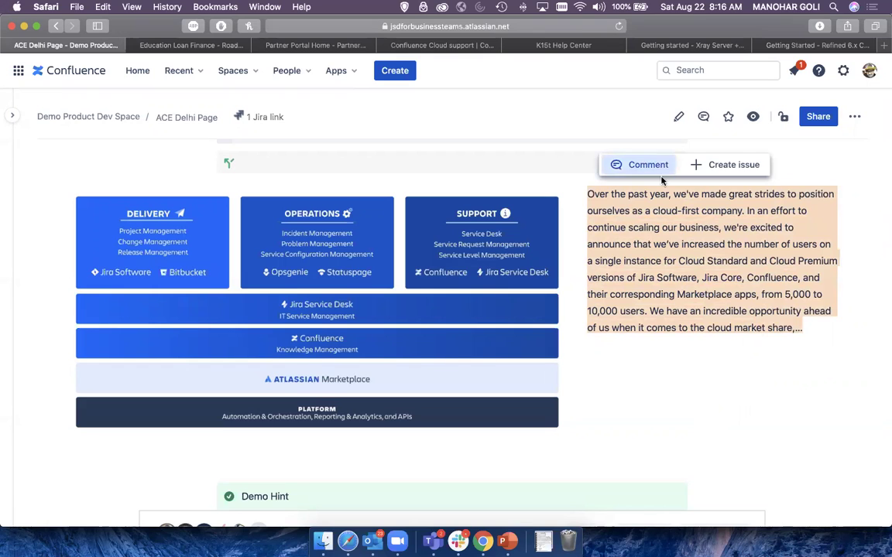
pyautogui.click(657, 166)
pyautogui.write('Hig')
pyautogui.write('hlight comment')
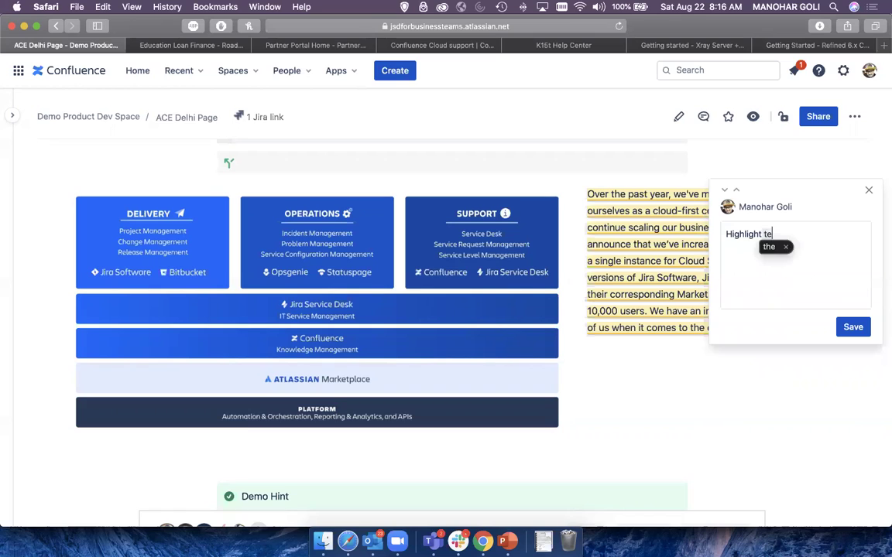
pyautogui.click(854, 327)
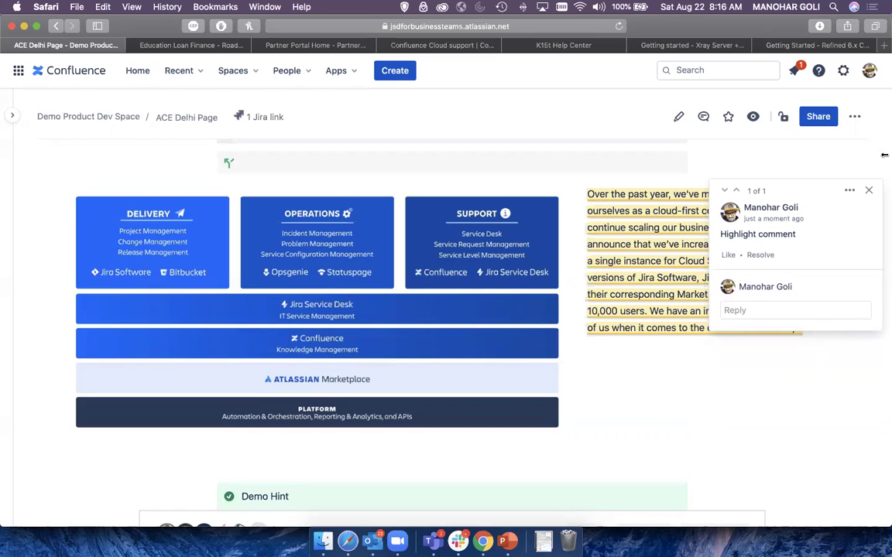
pyautogui.click(868, 190)
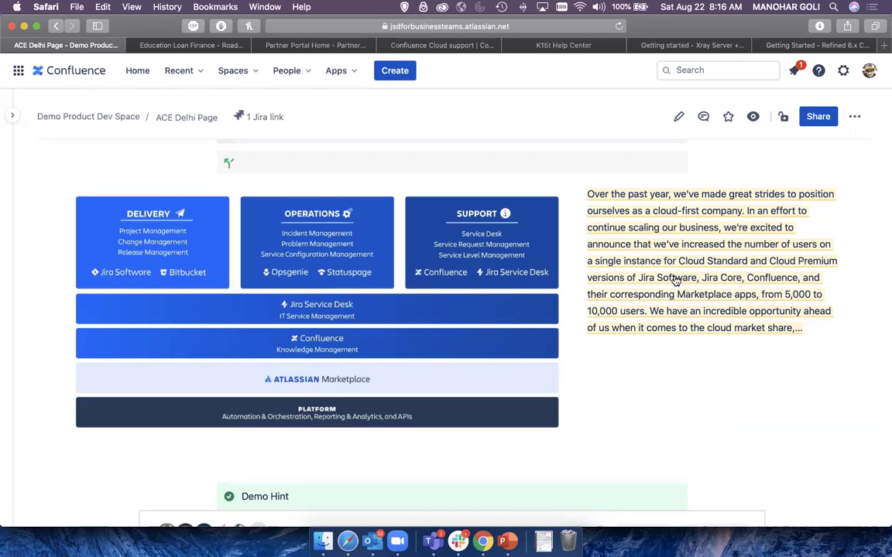
# - Resolve the inline comment "Highlight comment" on the cloud-first company paragraph and dismiss the comment pane
pyautogui.click(676, 281)
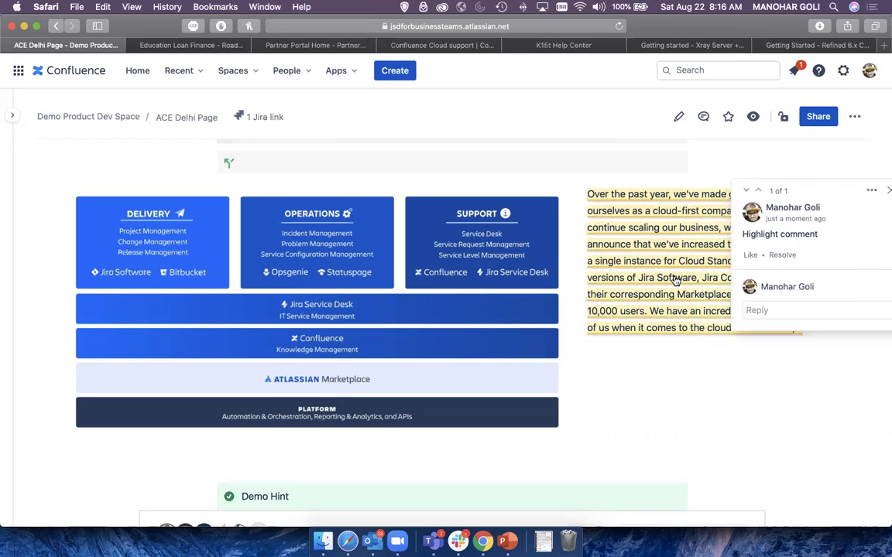
pyautogui.click(759, 255)
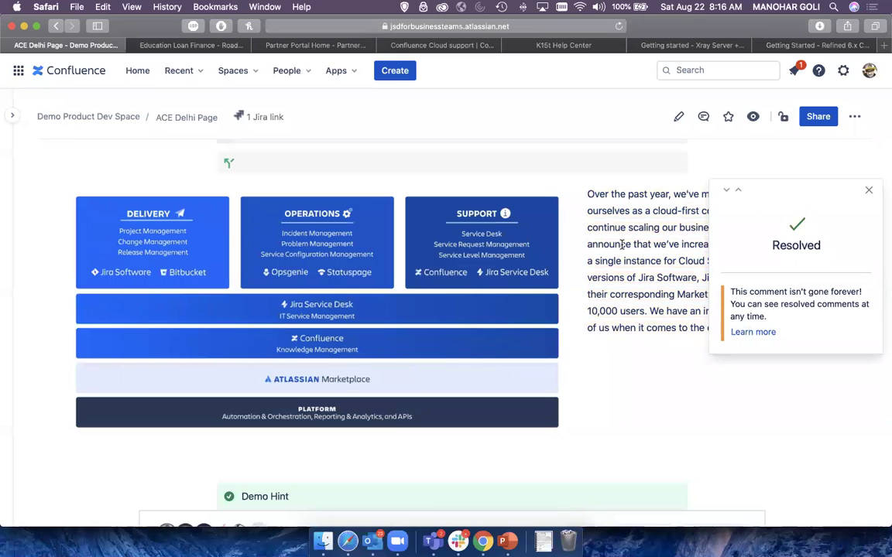
pyautogui.click(869, 192)
# - Review the resolved comments of the ACE Delhi Page and close the list
pyautogui.scroll(1, 860, 155)
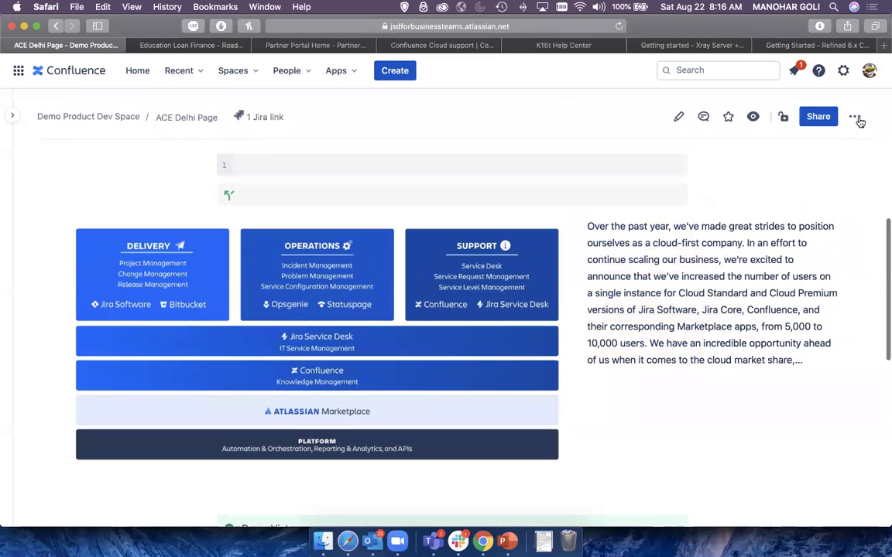
pyautogui.click(856, 118)
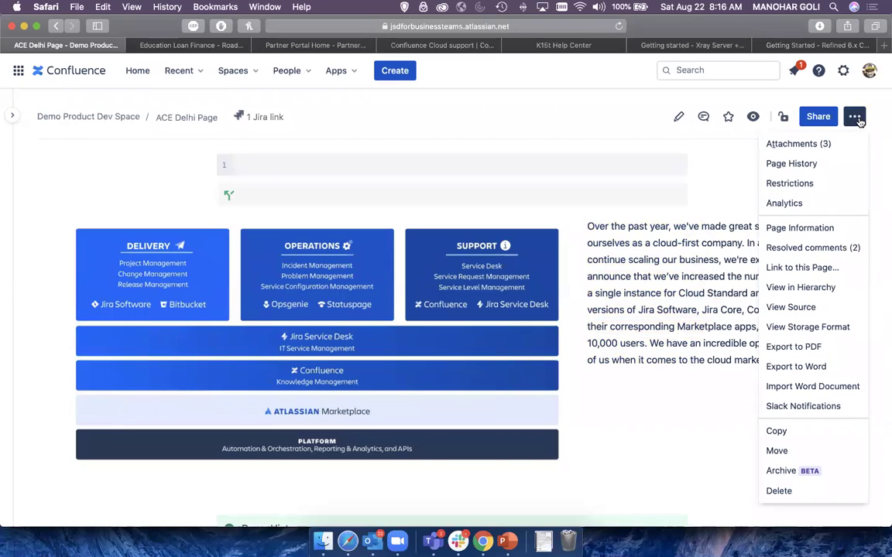
pyautogui.click(825, 252)
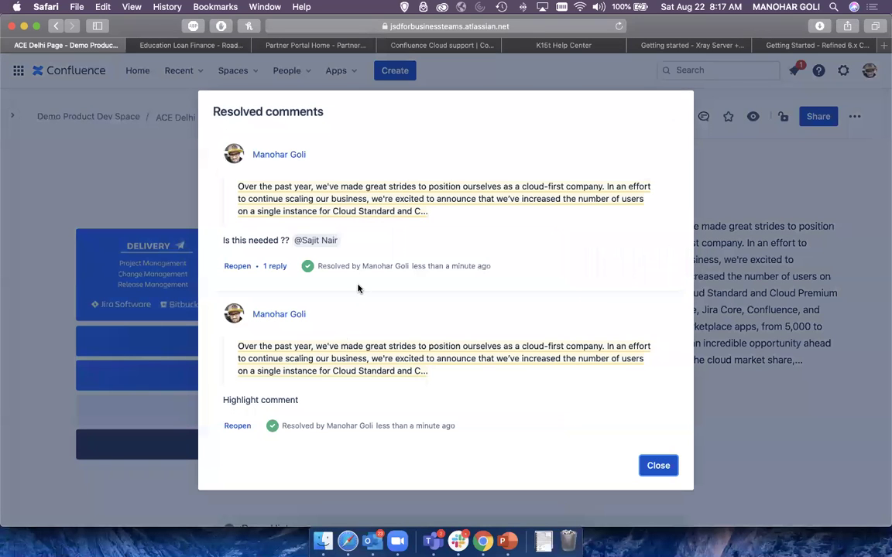
pyautogui.scroll(-1, 354, 298)
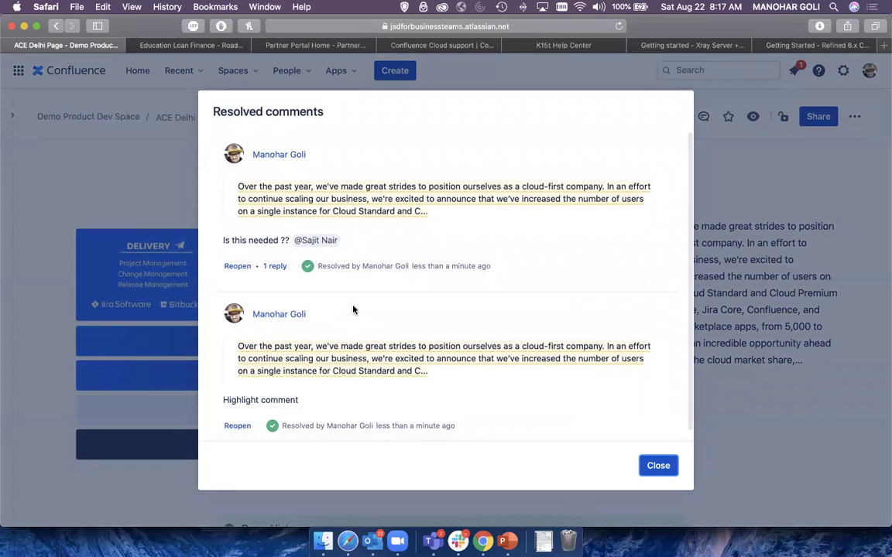
pyautogui.click(657, 466)
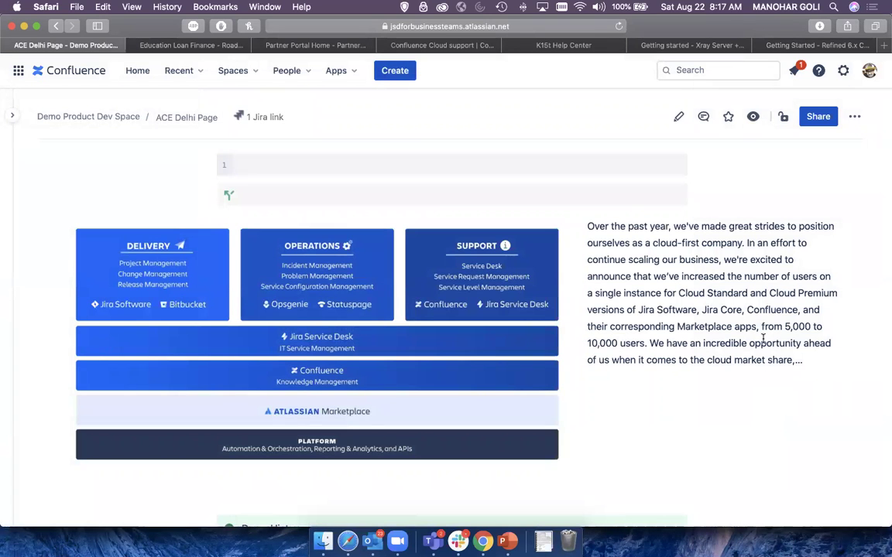
# - Create a Jira epic in the Demo Product Roadmap project from the "Over the past year" paragraph, keeping the prefilled summary and description
pyautogui.moveTo(805, 360); pyautogui.dragTo(588, 225)
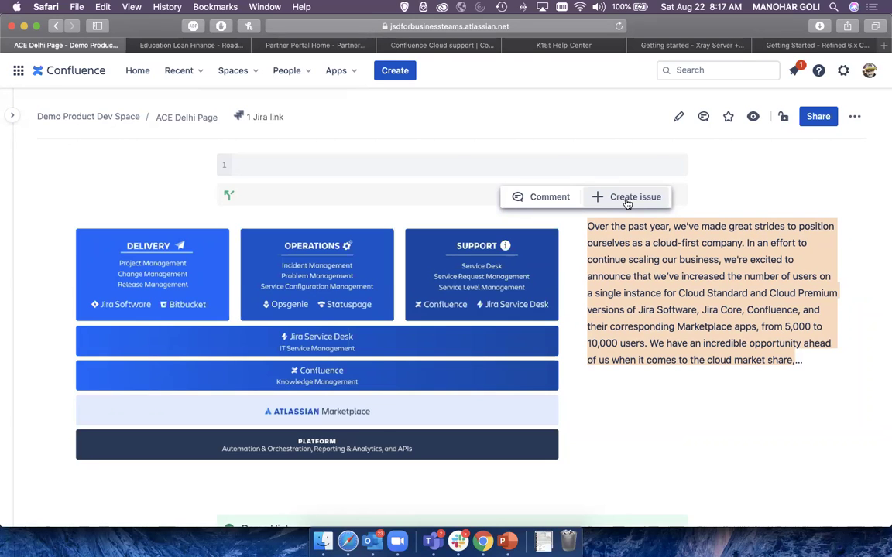
pyautogui.click(627, 198)
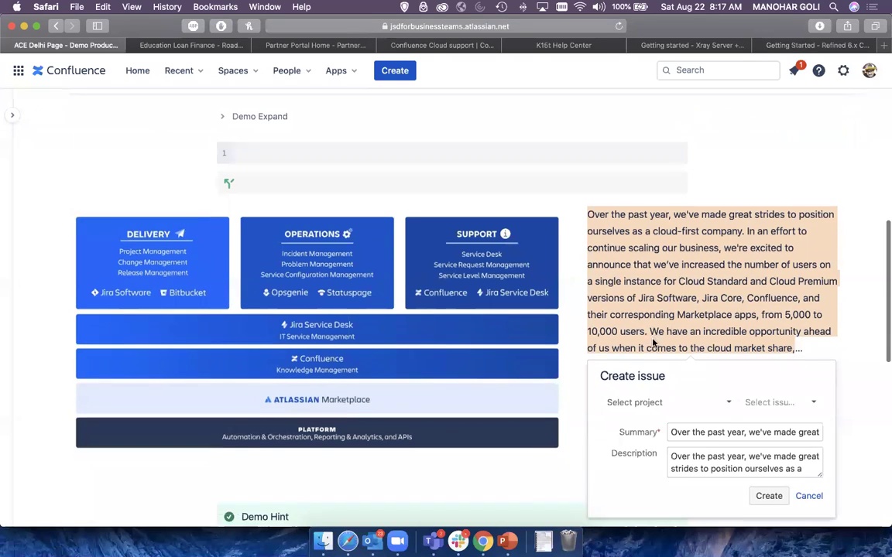
pyautogui.scroll(-3, 652, 343)
pyautogui.scroll(-3, 651, 398)
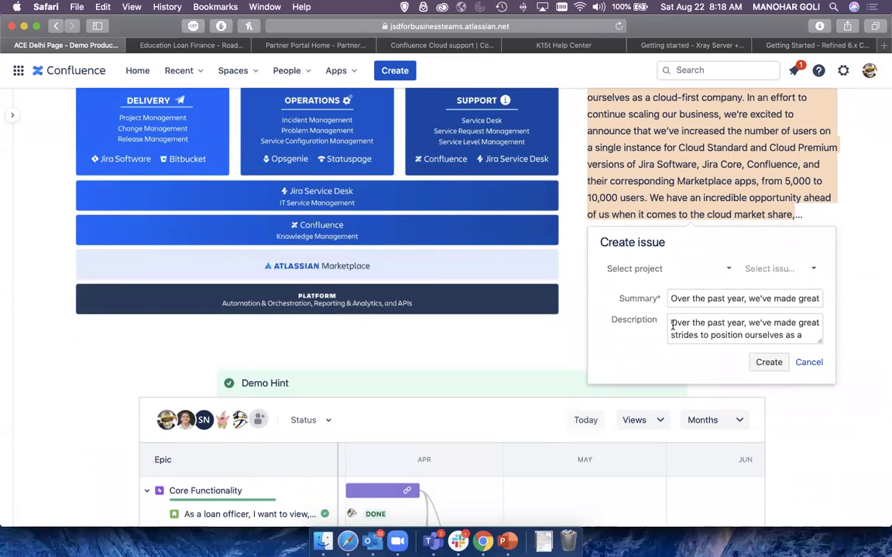
pyautogui.click(635, 269)
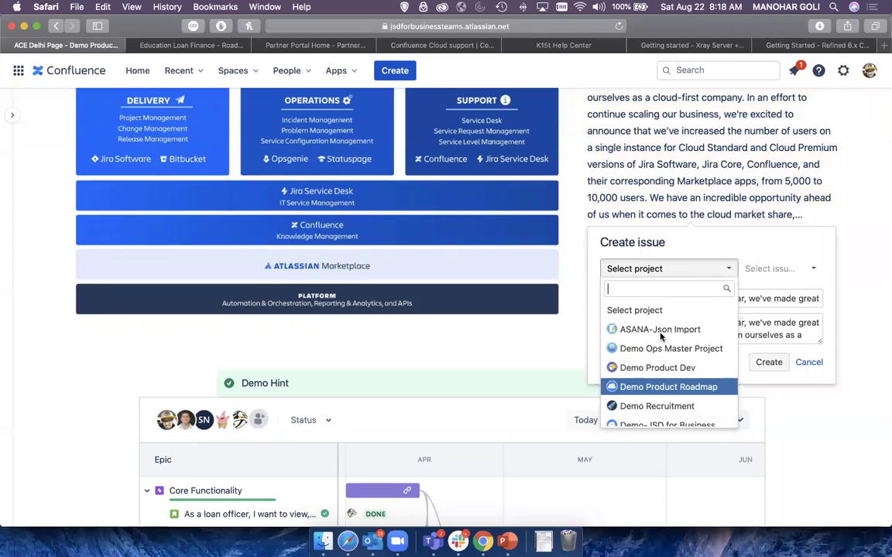
pyautogui.press('Return')
pyautogui.click(774, 273)
pyautogui.press('Return')
pyautogui.click(769, 362)
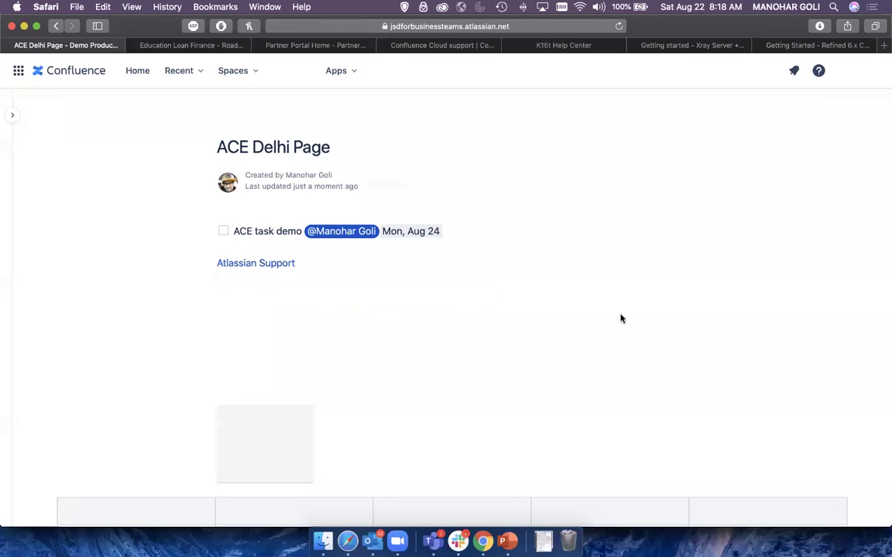
# - Look through the reloaded page for the new Jira issue link at the end of the paragraph and the page's Jira links
pyautogui.scroll(-1, 621, 317)
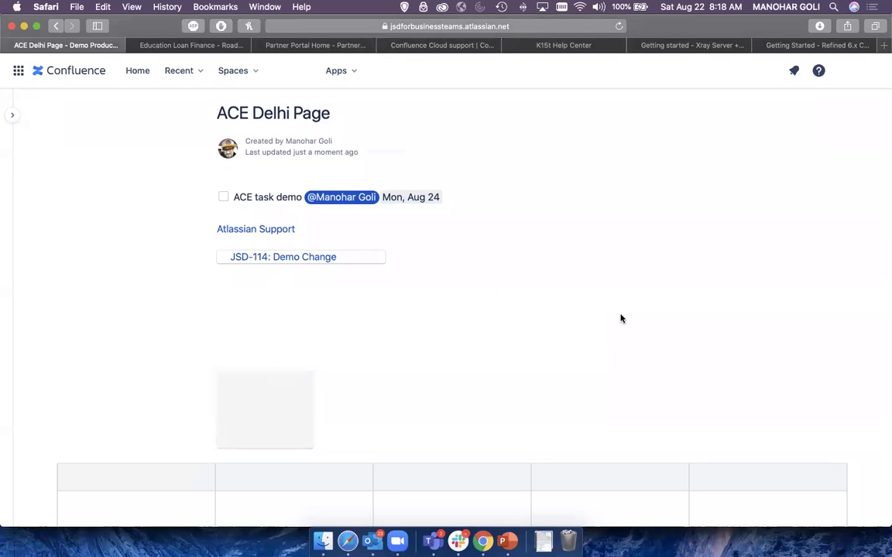
pyautogui.scroll(-10, 621, 318)
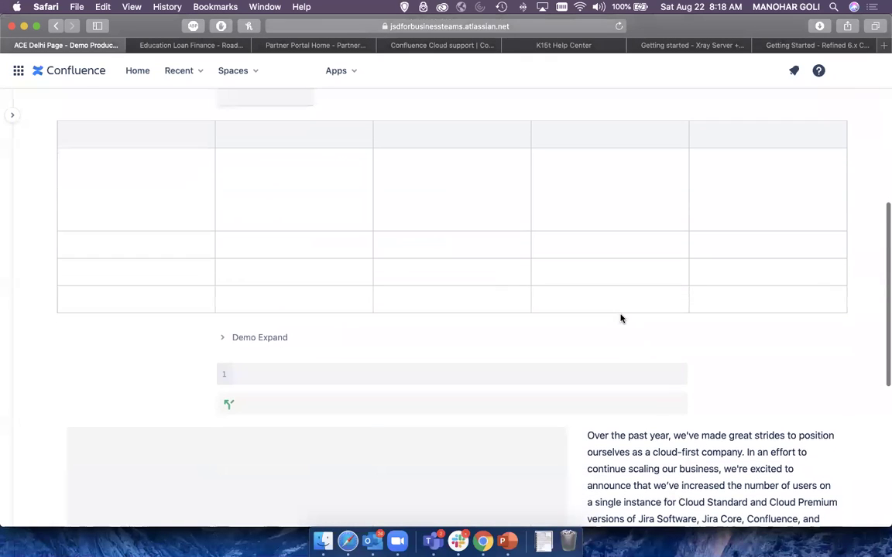
pyautogui.scroll(-8, 709, 400)
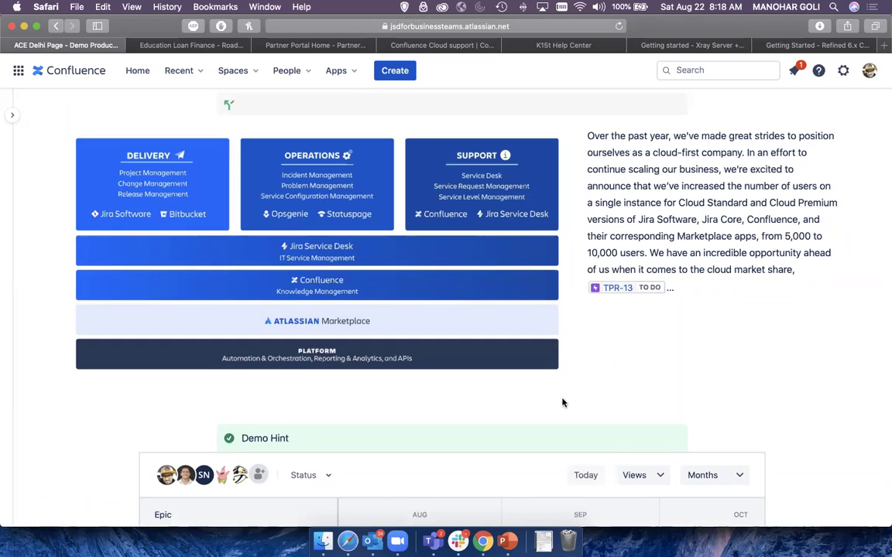
pyautogui.scroll(-5, 248, 387)
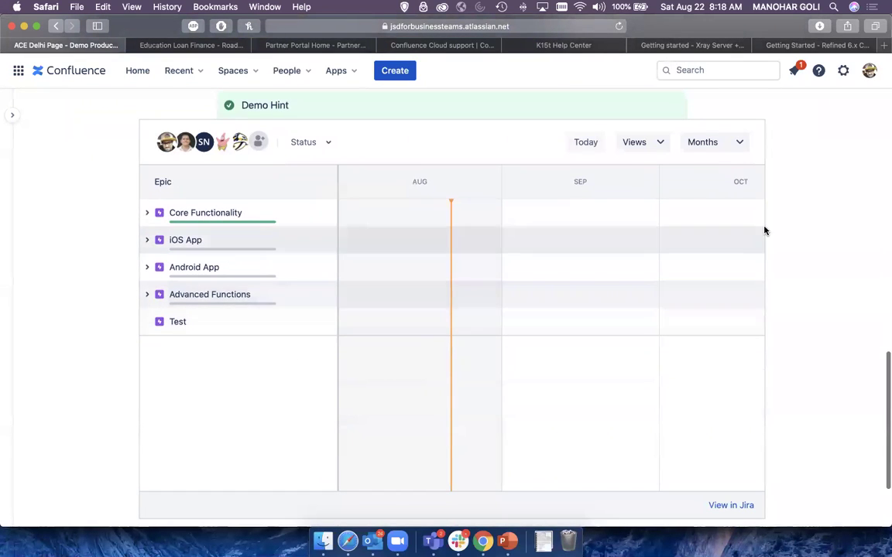
pyautogui.scroll(2, 768, 230)
pyautogui.scroll(5, 789, 230)
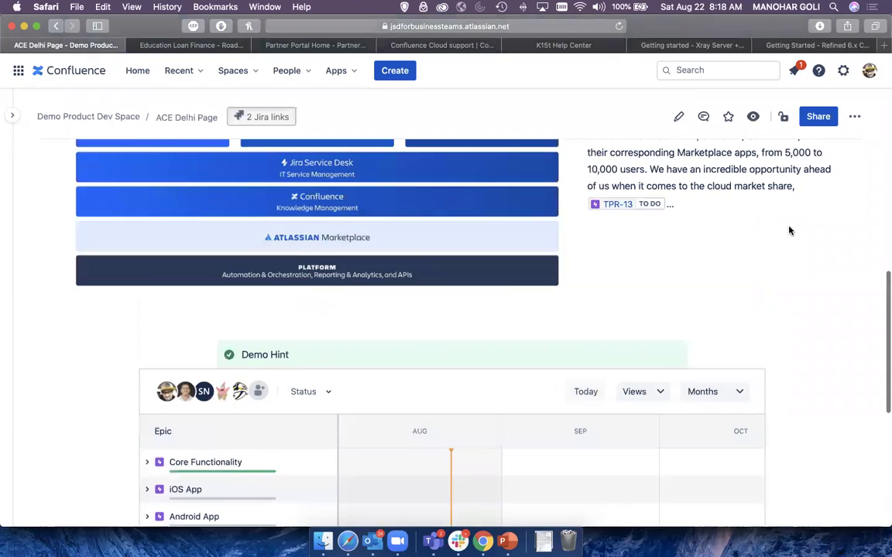
pyautogui.scroll(3, 775, 299)
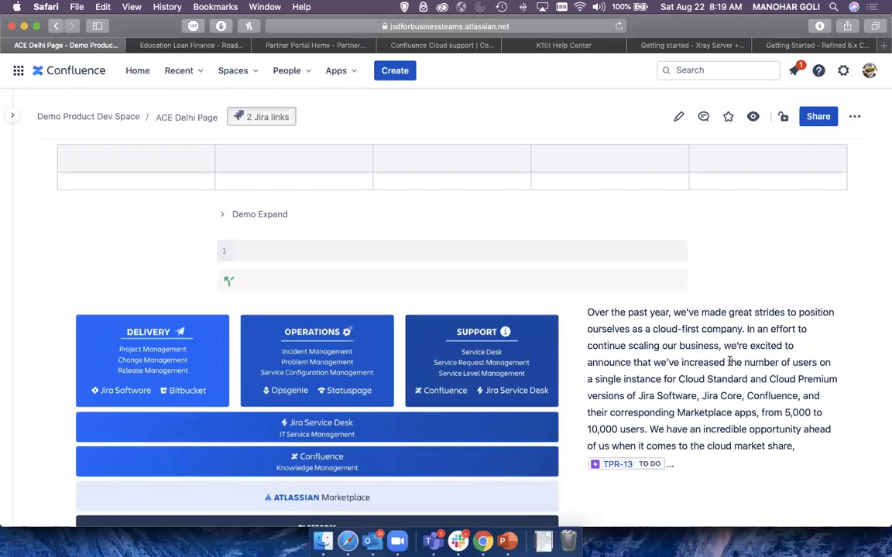
# - Examine the embedded roadmap's epics from April to June and compare it with the Education Loan Finance roadmap in Jira
pyautogui.scroll(-8, 711, 374)
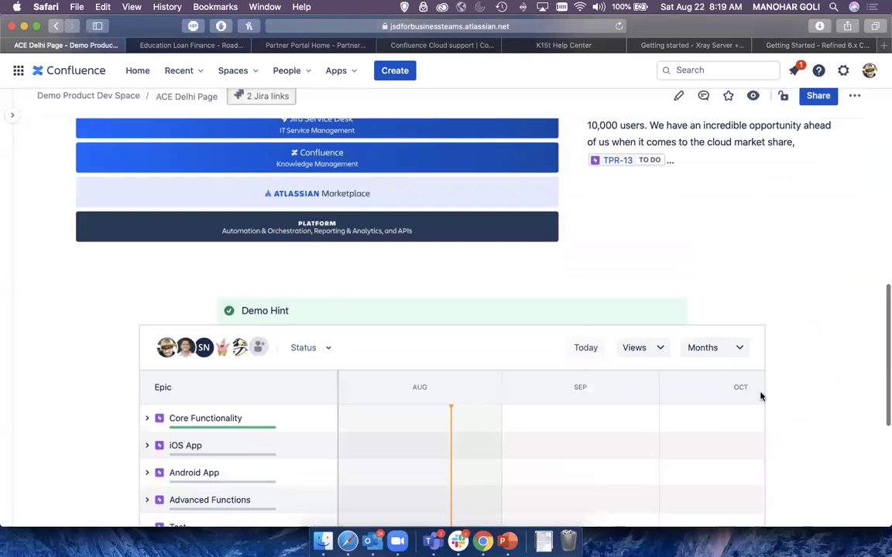
pyautogui.scroll(-6, 761, 397)
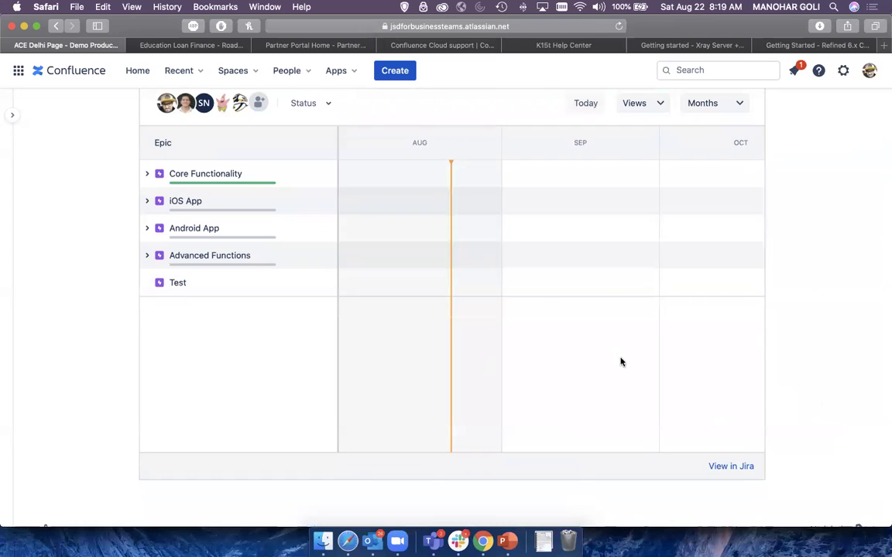
pyautogui.hscroll(-2, 494, 253)
pyautogui.hscroll(-15, 493, 253)
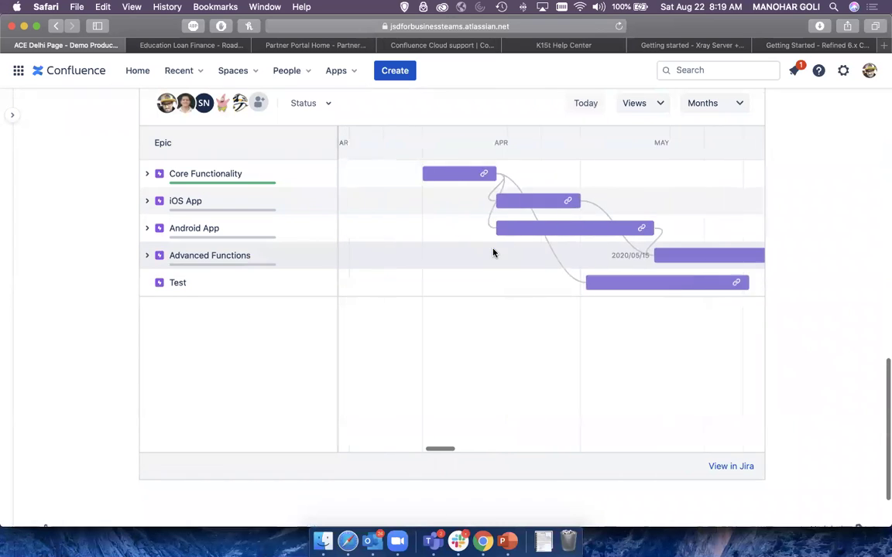
pyautogui.click(196, 45)
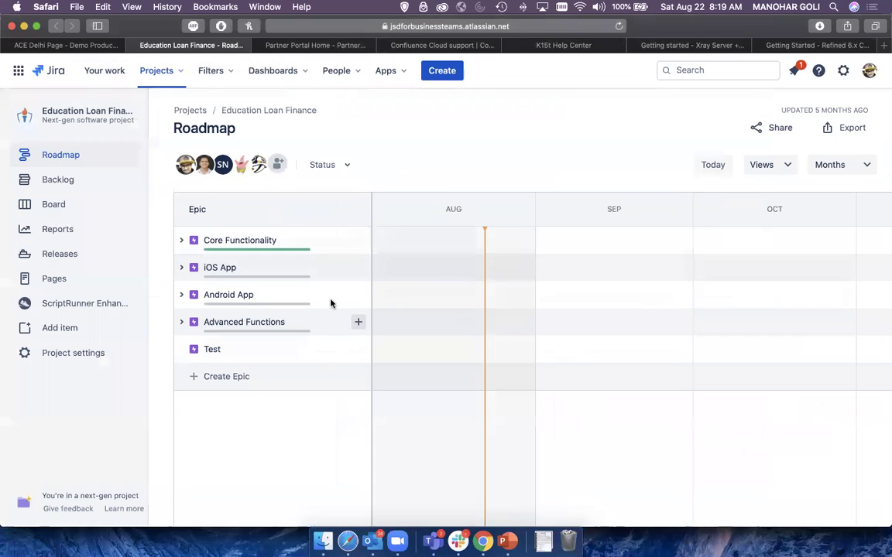
pyautogui.scroll(-1, 164, 113)
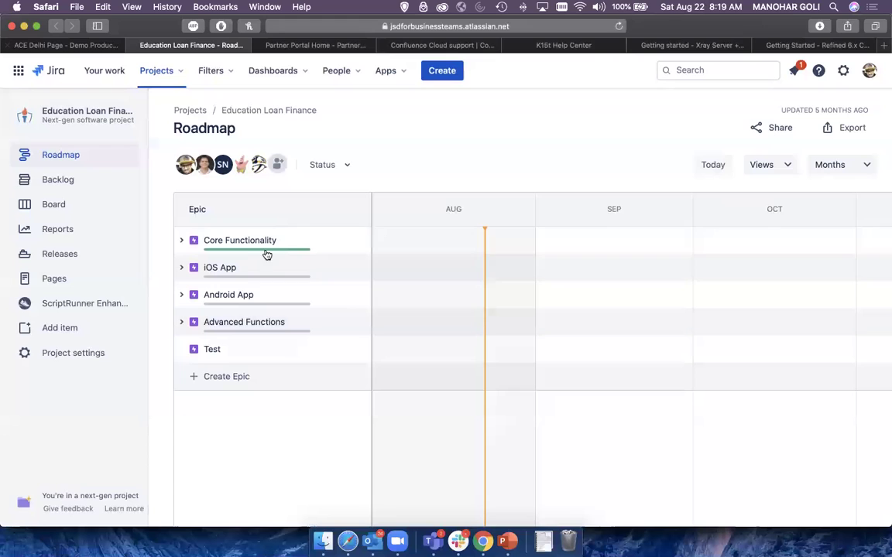
pyautogui.click(81, 48)
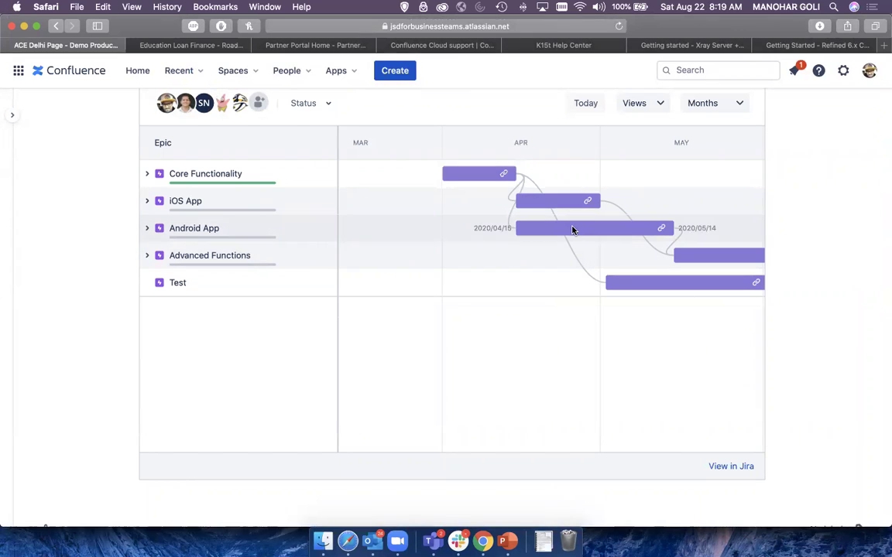
pyautogui.hscroll(5, 573, 230)
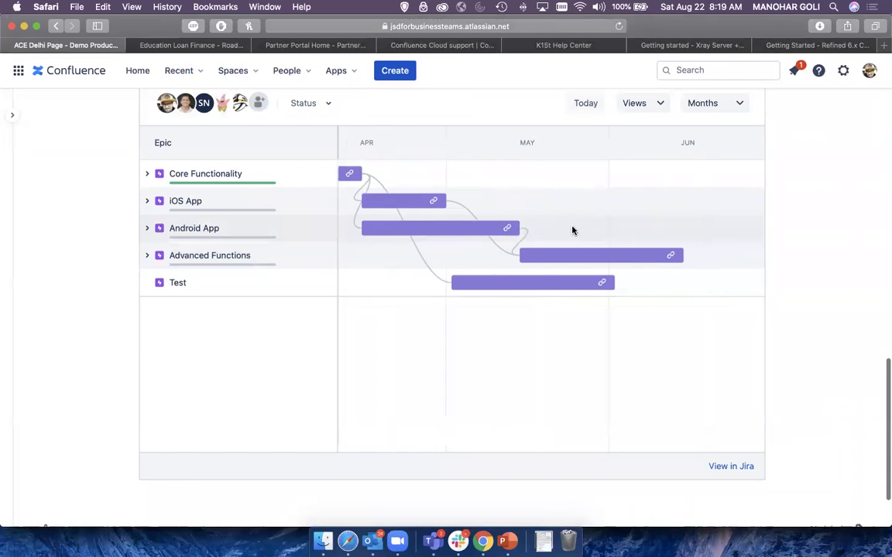
pyautogui.hscroll(-2, 573, 230)
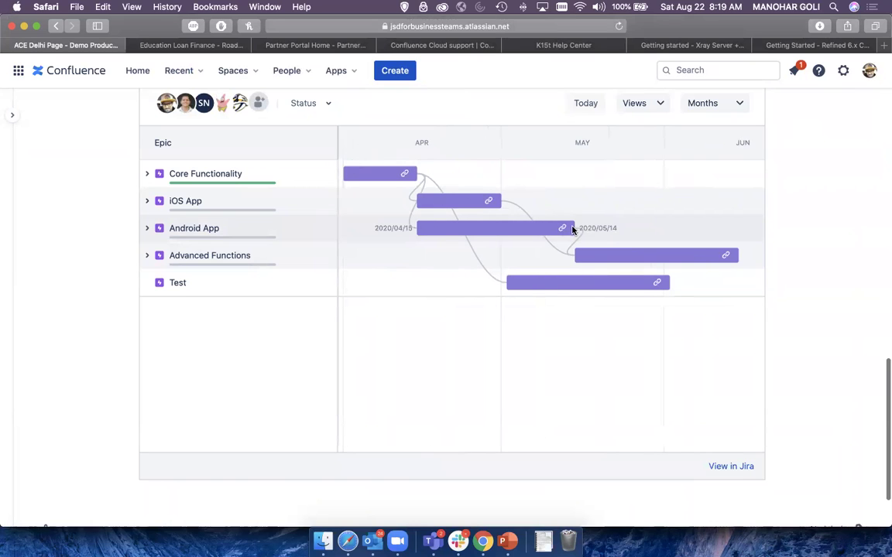
# - Open the ACE Delhi Page for editing and place the cursor on the empty line below the embedded Jira roadmap
pyautogui.scroll(1, 573, 230)
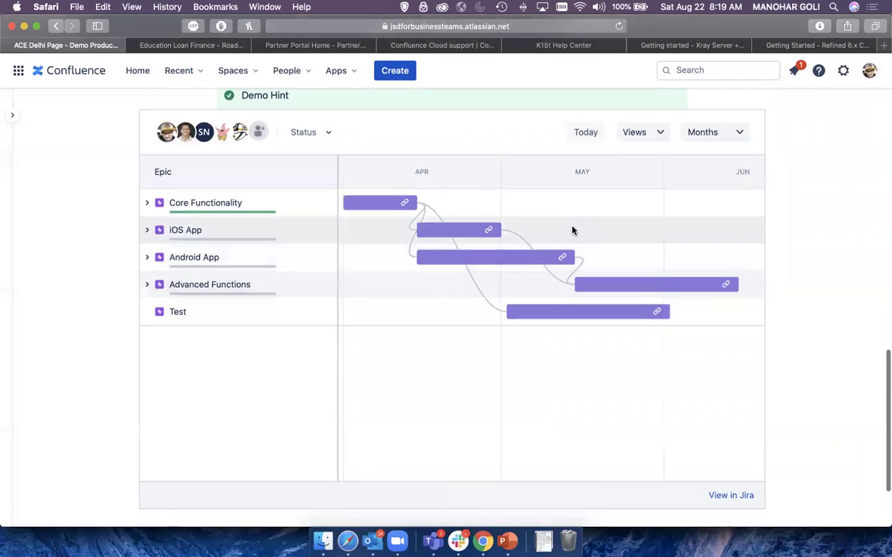
pyautogui.scroll(3, 647, 168)
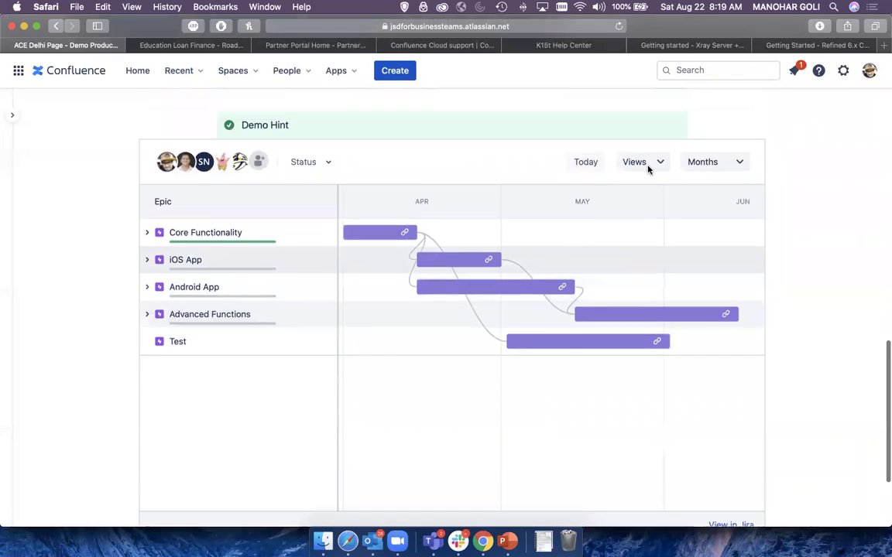
pyautogui.click(678, 93)
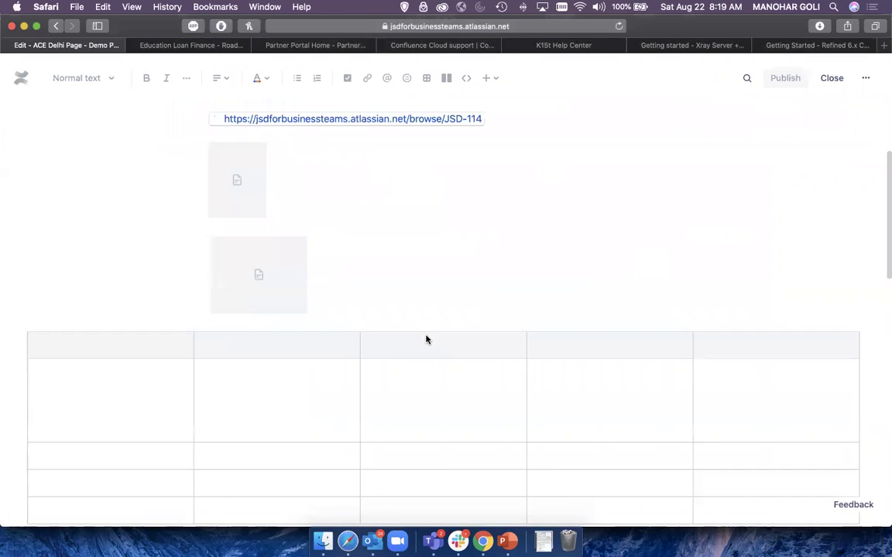
pyautogui.scroll(-10, 482, 318)
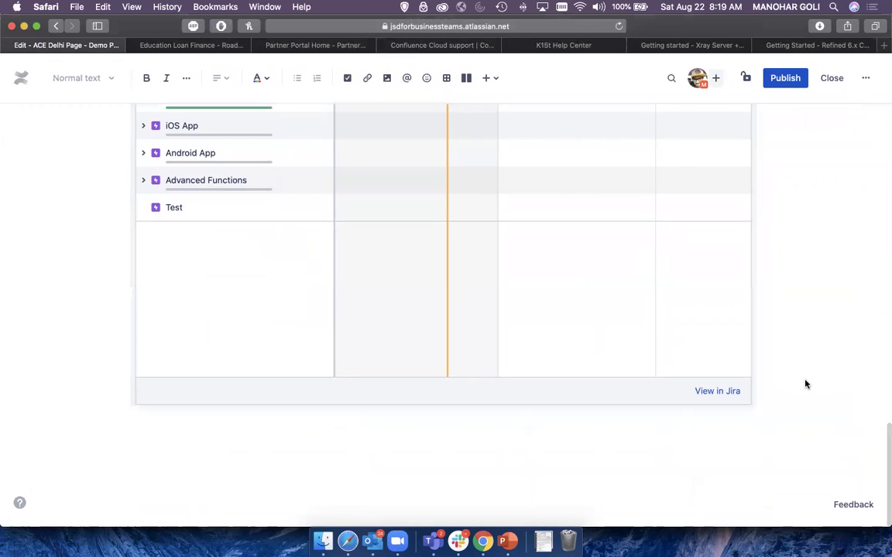
pyautogui.click(627, 358)
pyautogui.press('Down')
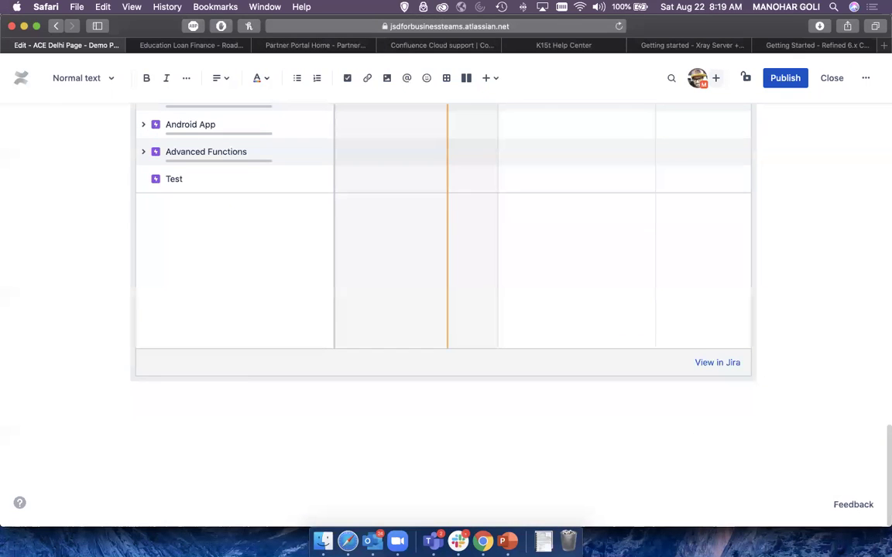
# - Bring up the list of insertable elements below the roadmap and look through its formatting options, Jira gadgets and content macros
pyautogui.write('/')
pyautogui.press('Down')
pyautogui.press('Down')
pyautogui.press('Down')
pyautogui.press('Down')
pyautogui.press('Down')
pyautogui.press('Down')
pyautogui.press('Down')
pyautogui.press('Down')
pyautogui.press('Down')
pyautogui.press('Down')
pyautogui.press('Down')
pyautogui.press('Down')
pyautogui.press('Down')
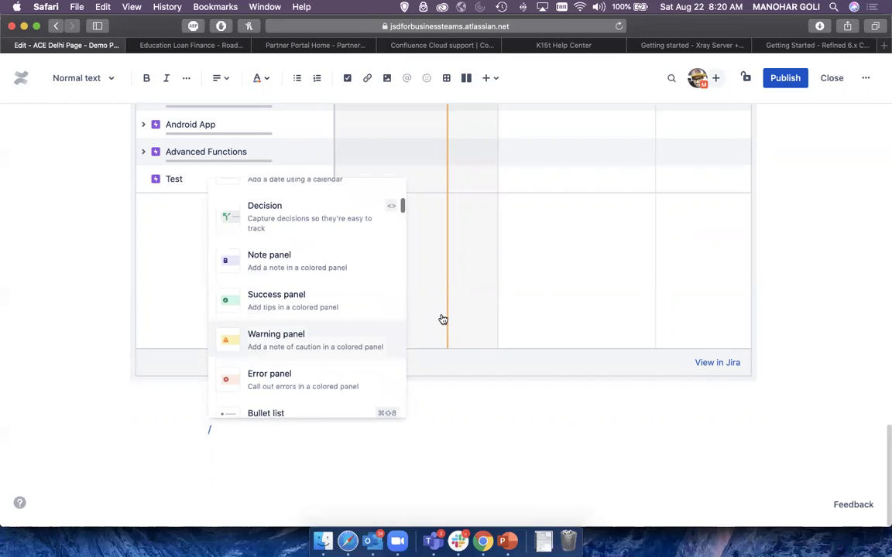
pyautogui.scroll(-3, 325, 360)
pyautogui.scroll(10, 325, 360)
pyautogui.scroll(-10, 325, 358)
pyautogui.scroll(-8, 324, 358)
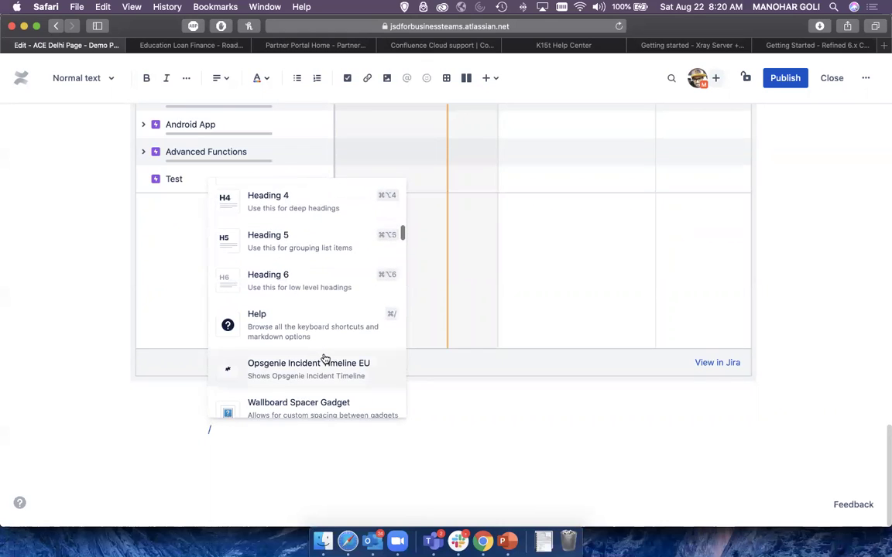
pyautogui.scroll(-2, 324, 359)
pyautogui.scroll(-1, 324, 340)
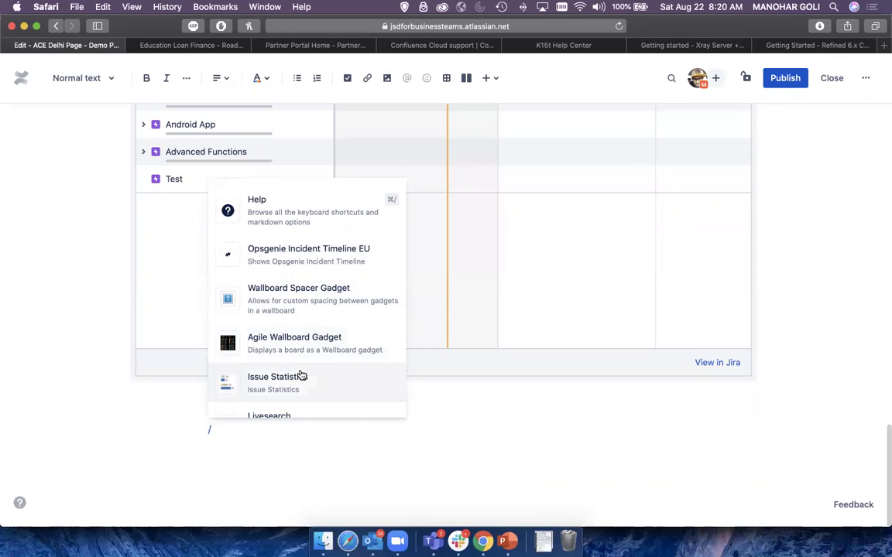
pyautogui.scroll(-8, 301, 375)
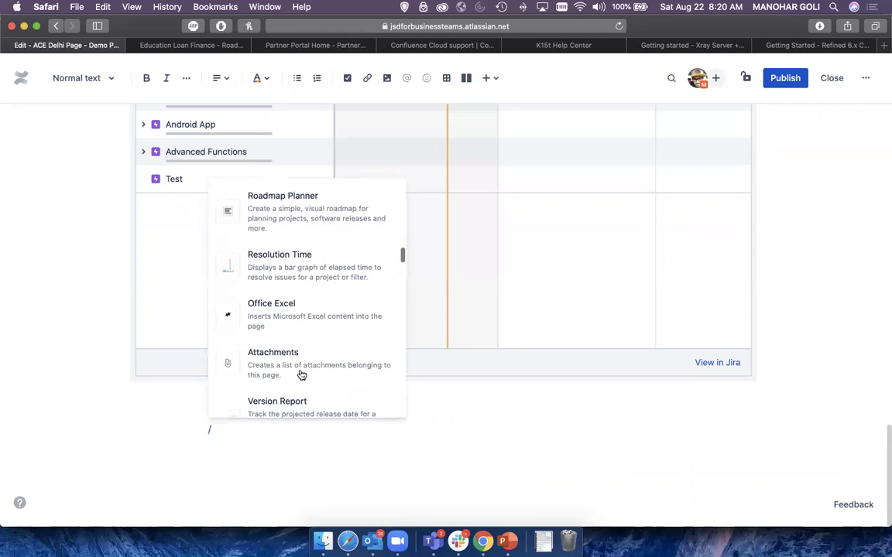
pyautogui.scroll(-4, 302, 375)
pyautogui.scroll(-2, 302, 376)
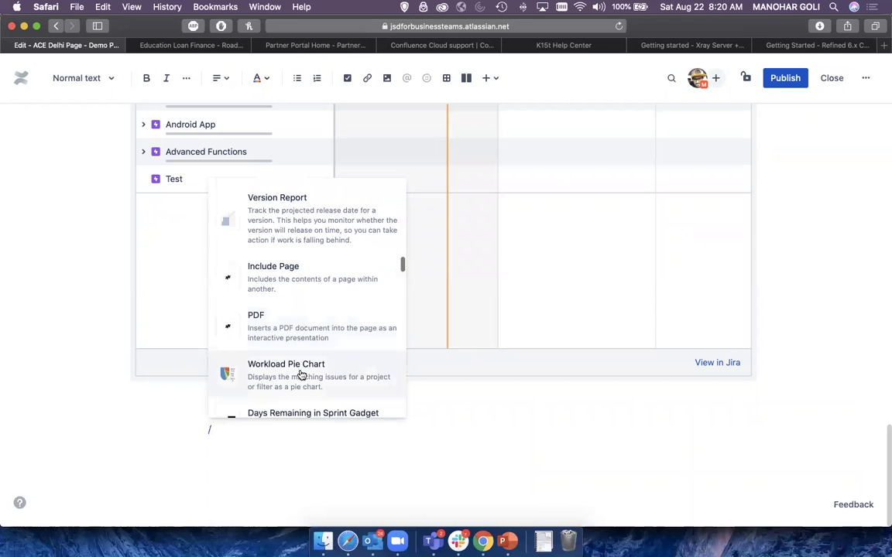
pyautogui.scroll(-1, 333, 309)
pyautogui.scroll(-10, 332, 323)
pyautogui.scroll(-6, 332, 322)
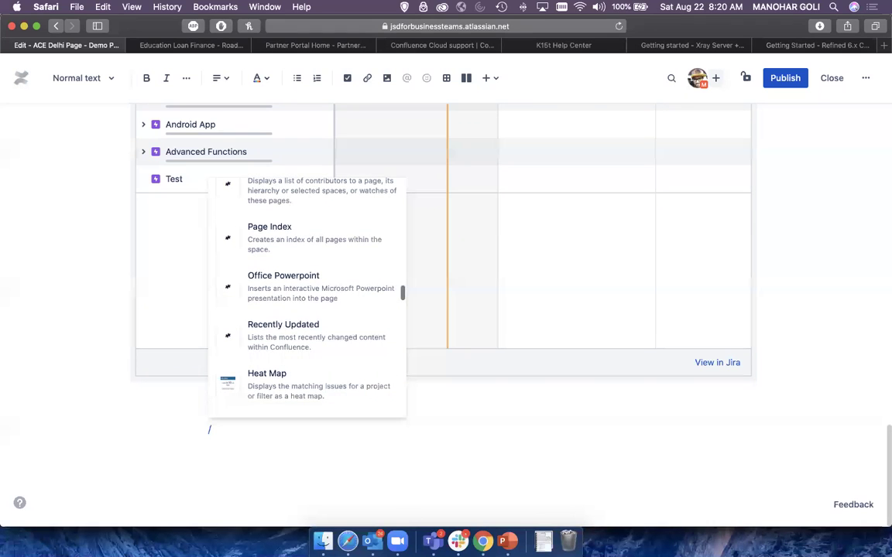
# - Filter the insertable elements by "sp" and insert a Sprint Burndown Gadget below the roadmap, keeping width 450 and the border
pyautogui.write('sp')
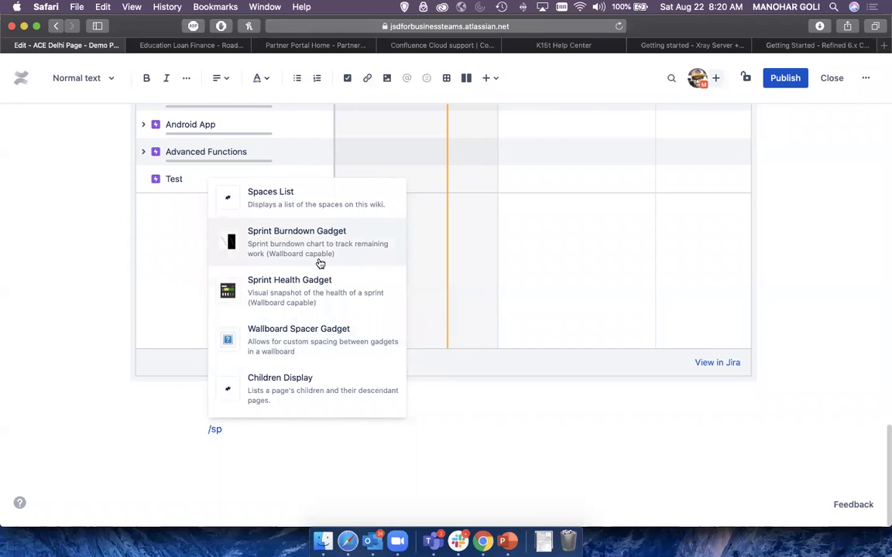
pyautogui.press('Up')
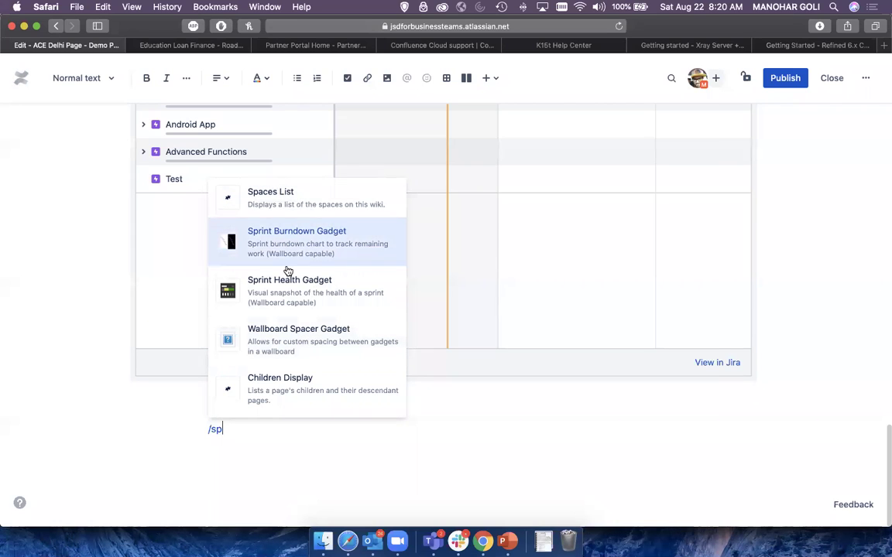
pyautogui.click(289, 262)
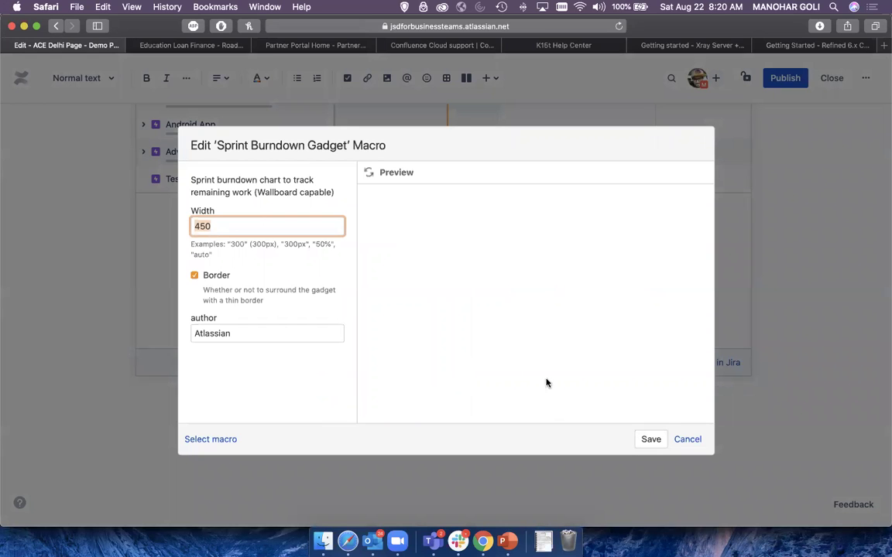
pyautogui.click(652, 440)
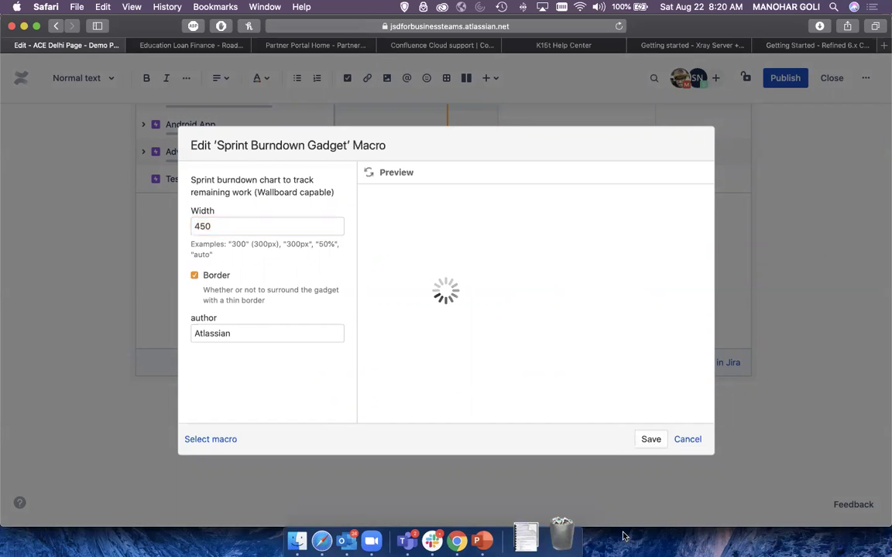
pyautogui.scroll(-3, 658, 406)
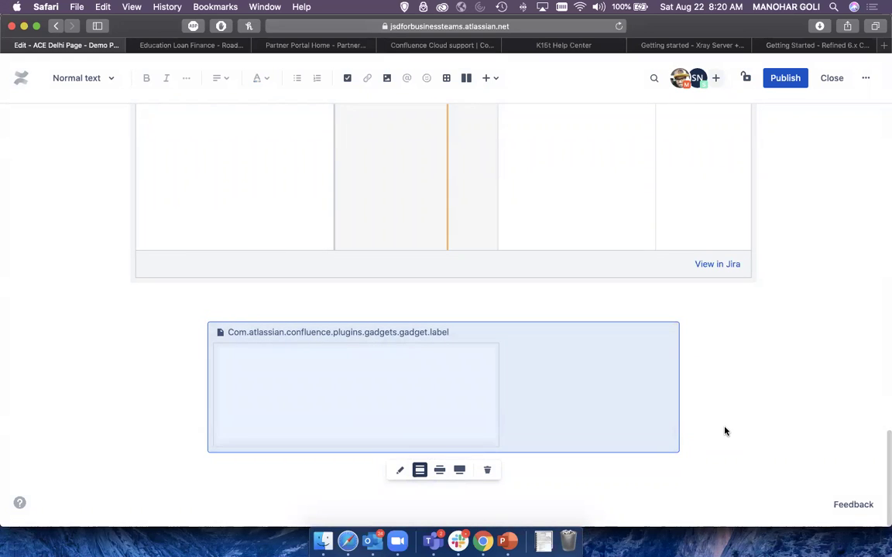
pyautogui.click(643, 488)
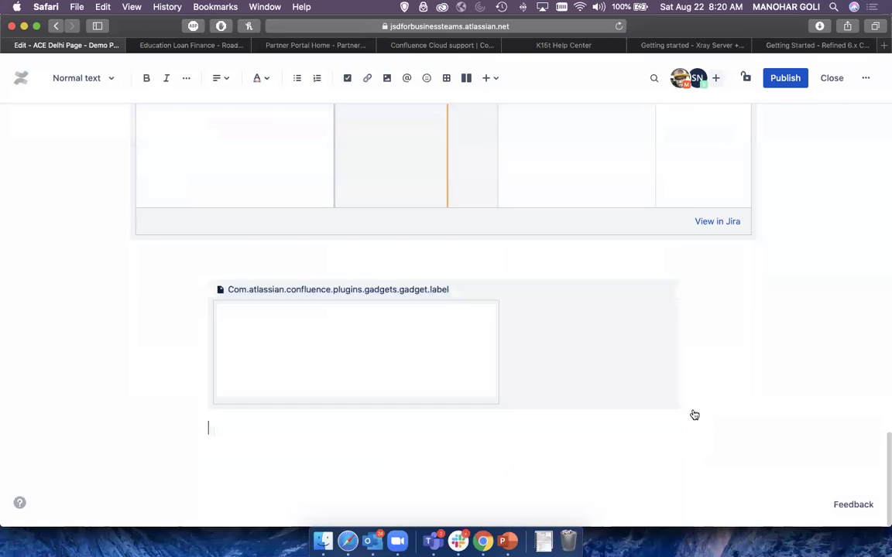
# - Edit the Sprint Burndown Gadget to use the JPM board with Next Sprint Due (auto), and save the macro
pyautogui.click(343, 317)
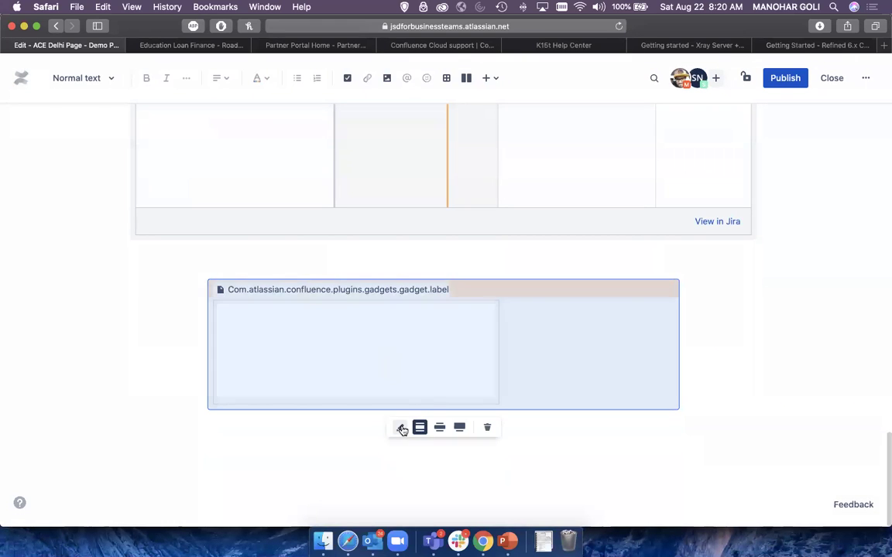
pyautogui.click(402, 428)
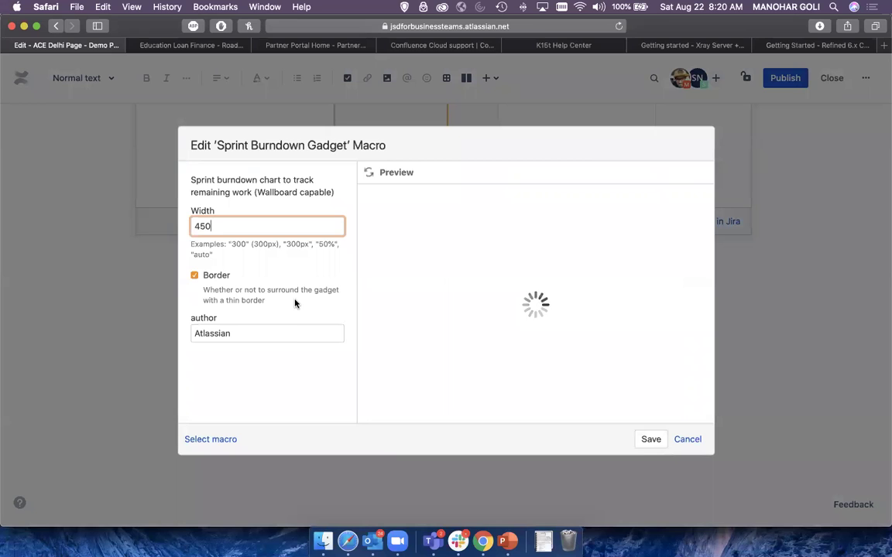
pyautogui.click(370, 174)
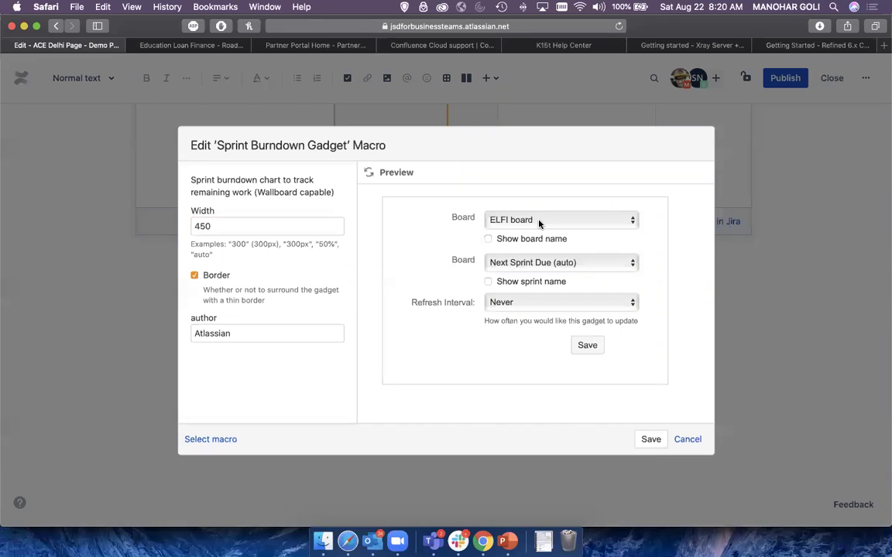
pyautogui.click(540, 223)
pyautogui.click(435, 309)
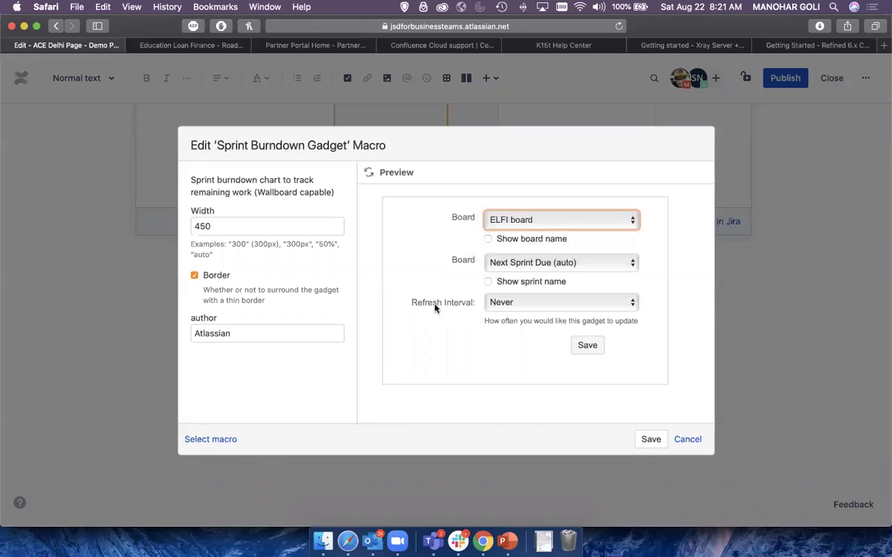
pyautogui.press('Down')
pyautogui.click(521, 263)
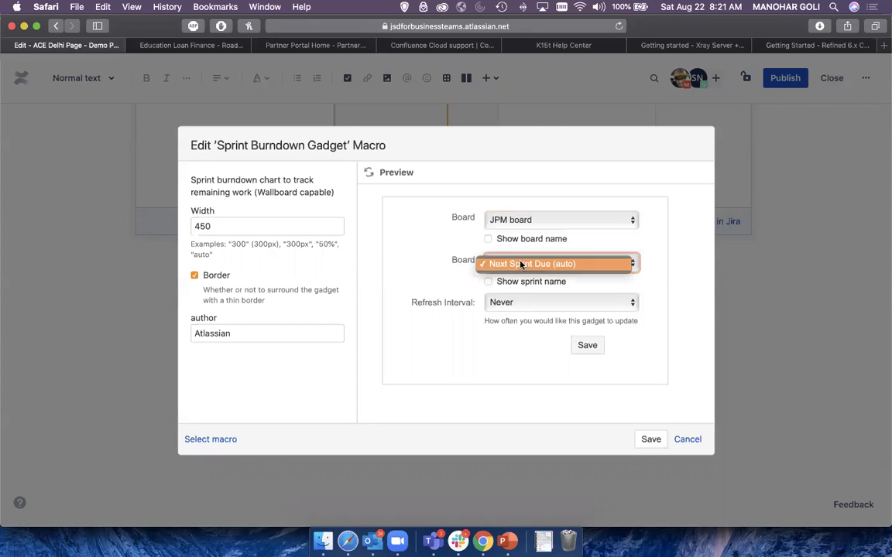
pyautogui.click(420, 278)
pyautogui.click(652, 440)
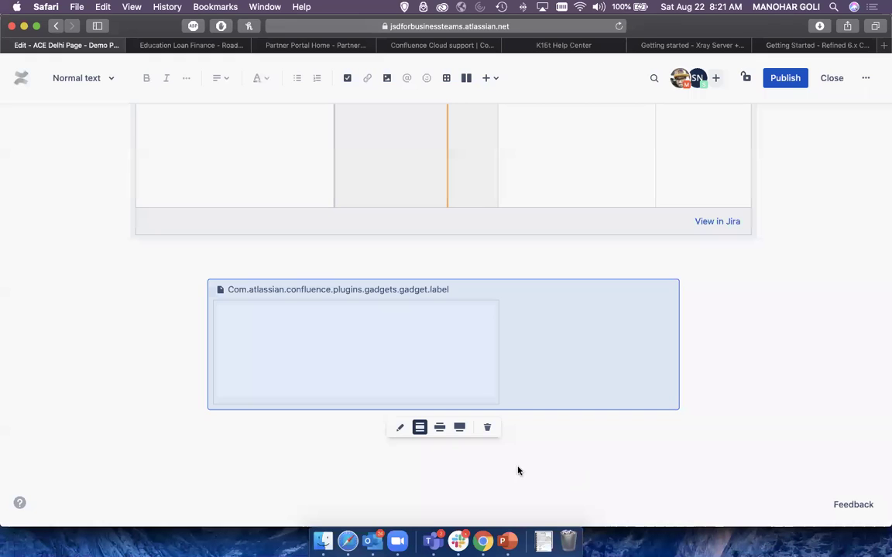
# - Look through the insertable elements again on the line below the Sprint Burndown Gadget, including panels, lists, layouts and mentions
pyautogui.click(464, 472)
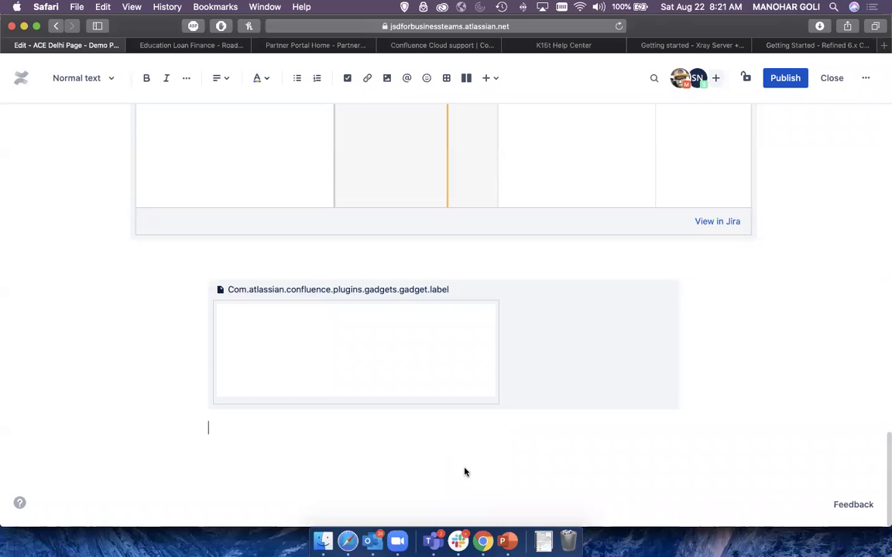
pyautogui.write('/')
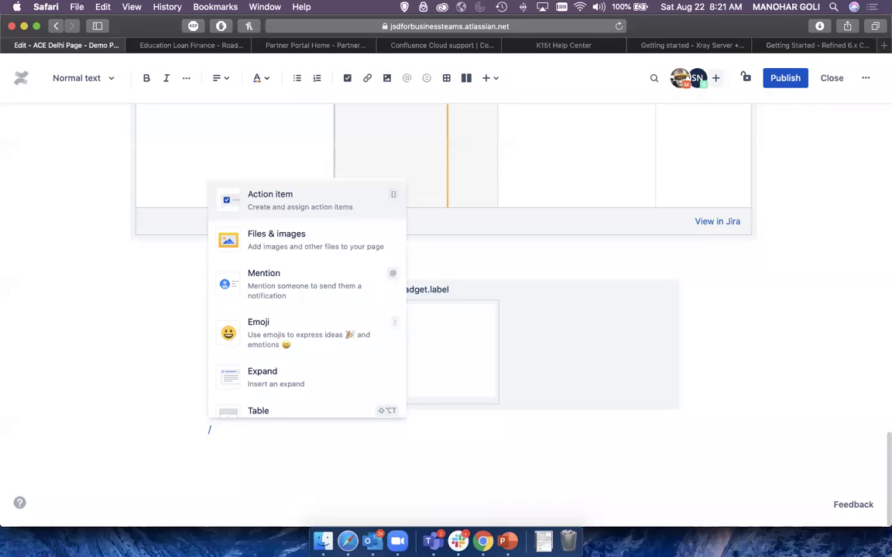
pyautogui.scroll(-5, 273, 321)
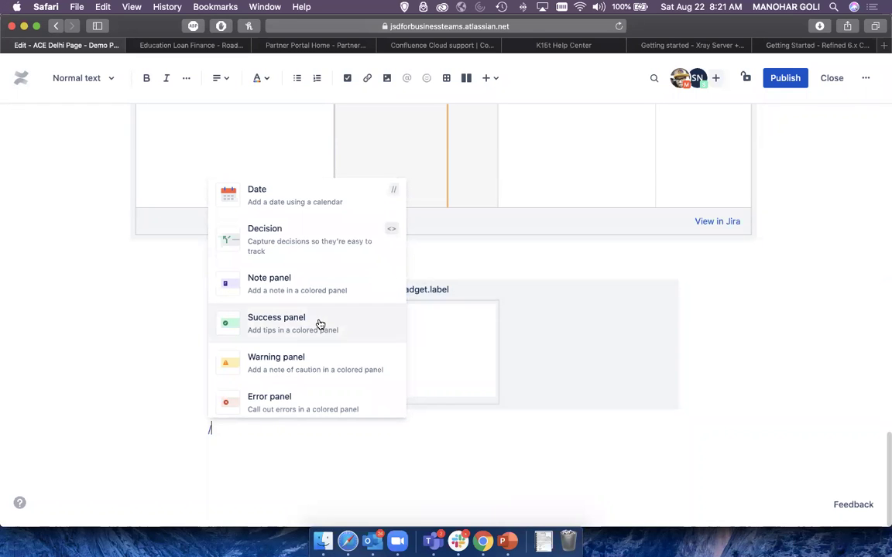
pyautogui.scroll(-3, 320, 323)
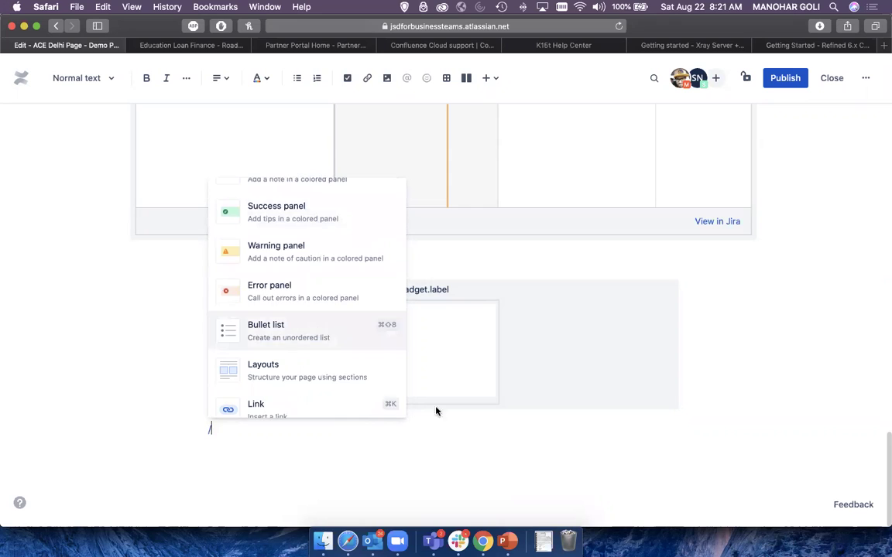
pyautogui.press('Up')
pyautogui.press('Up')
pyautogui.press('Up')
pyautogui.press('Up')
pyautogui.press('Escape')
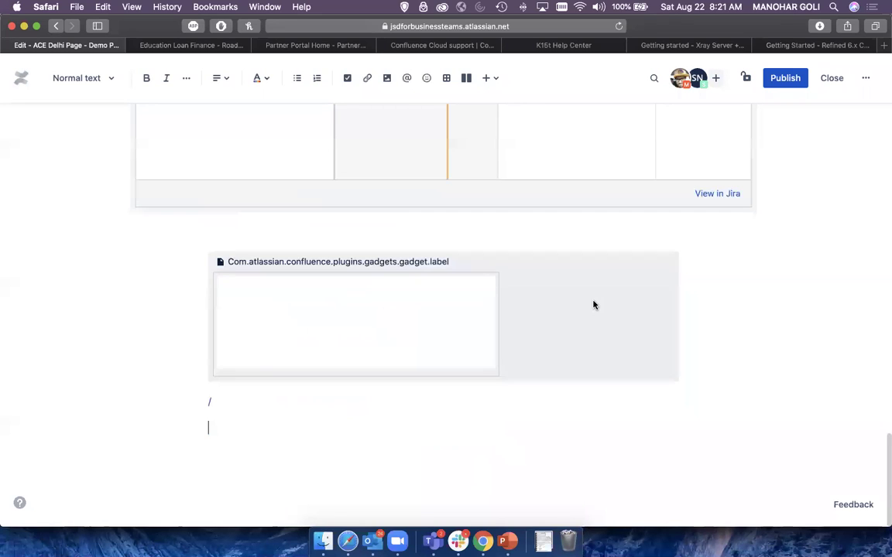
pyautogui.click(593, 304)
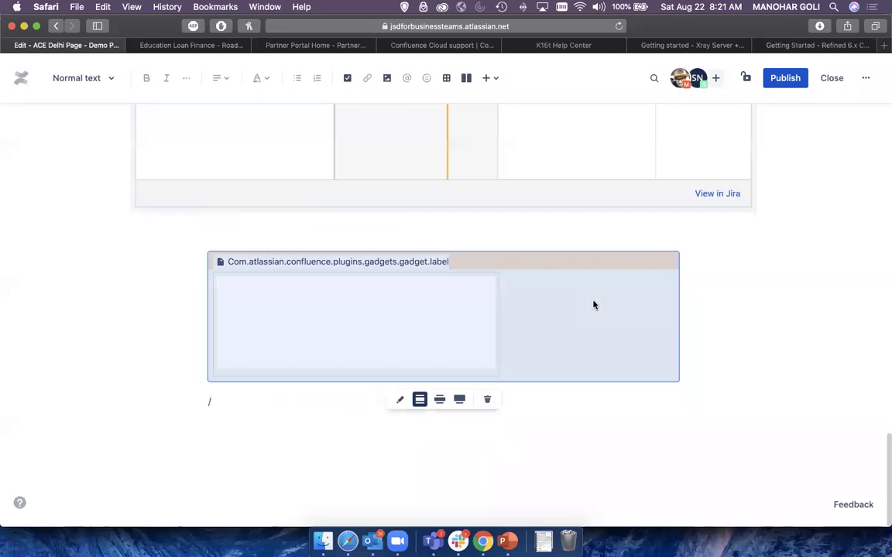
pyautogui.click(225, 398)
pyautogui.scroll(-2, 350, 252)
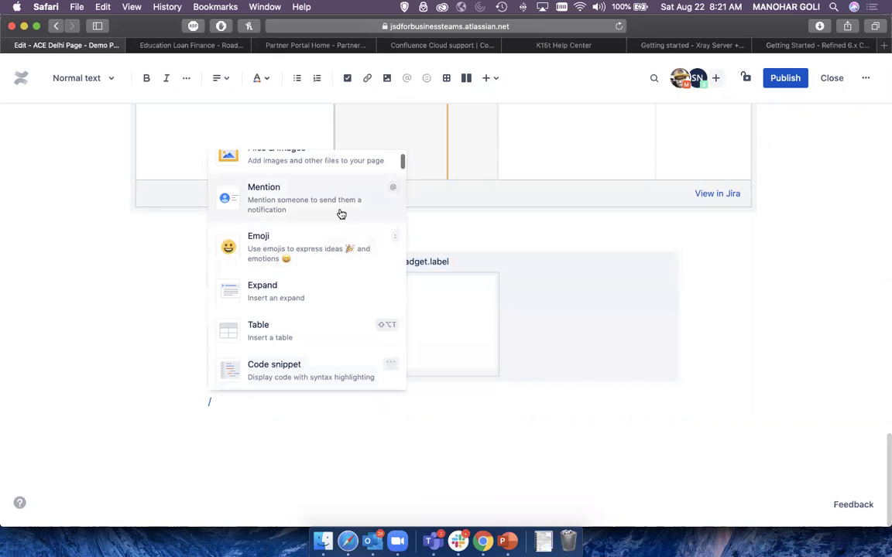
pyautogui.scroll(1, 340, 214)
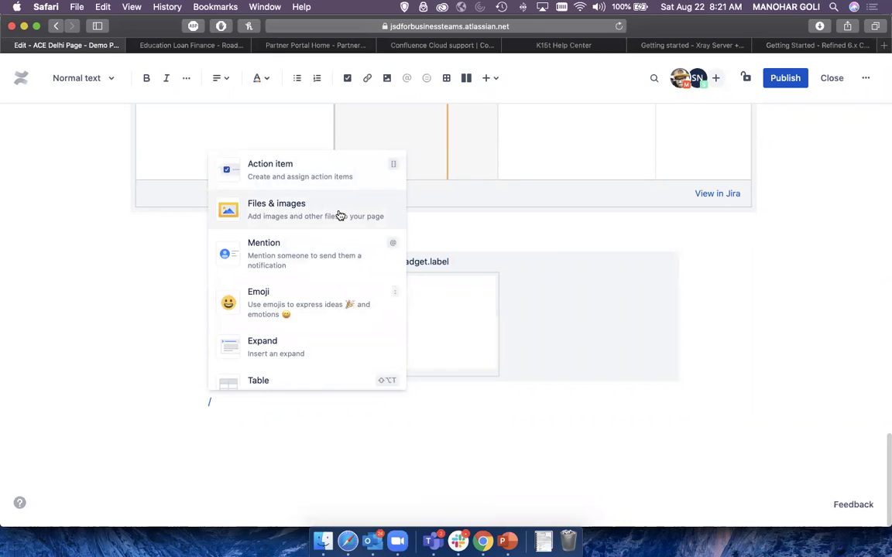
# - Open the full macro browser and look through the External content macros
pyautogui.scroll(10, 338, 215)
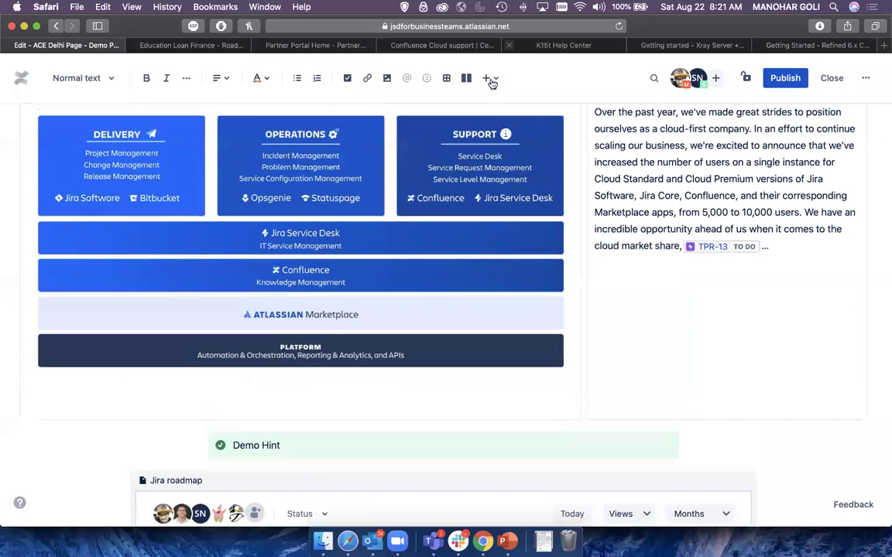
pyautogui.click(491, 80)
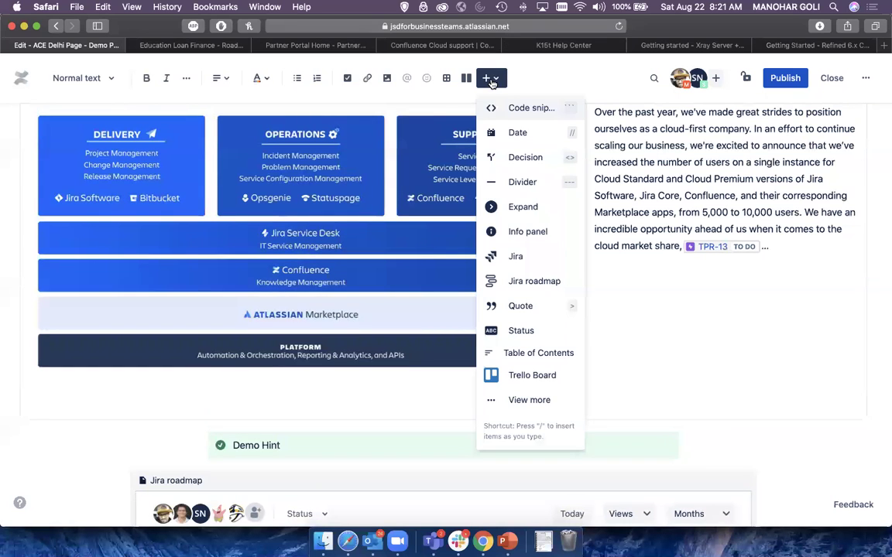
pyautogui.click(542, 399)
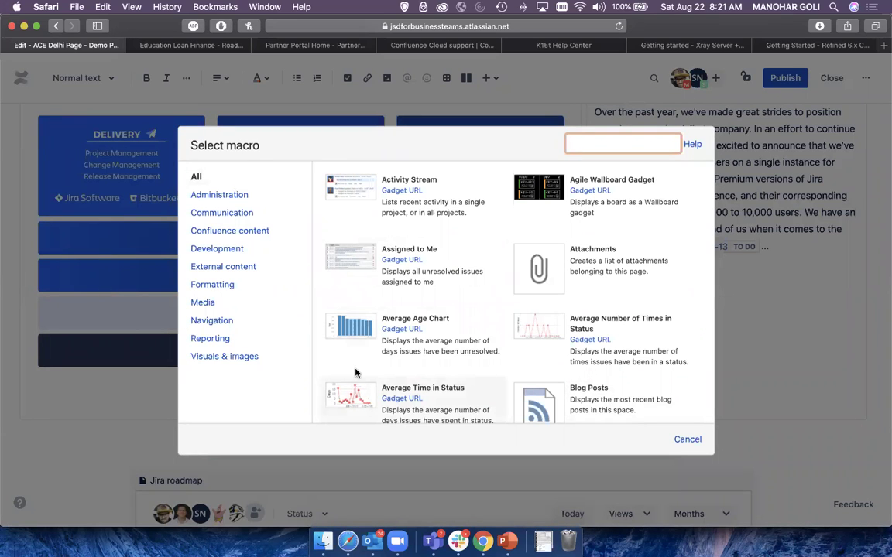
pyautogui.click(260, 267)
pyautogui.scroll(-1, 391, 236)
pyautogui.scroll(-5, 392, 236)
pyautogui.scroll(-3, 397, 304)
pyautogui.scroll(-5, 396, 305)
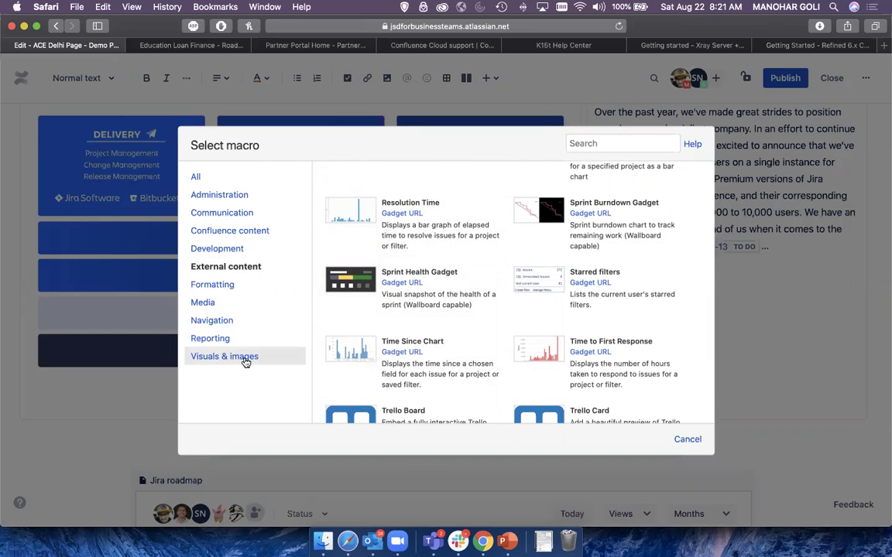
# - Look through the All, External content and Administration macro categories, then close the macro browser without inserting anything
pyautogui.click(218, 178)
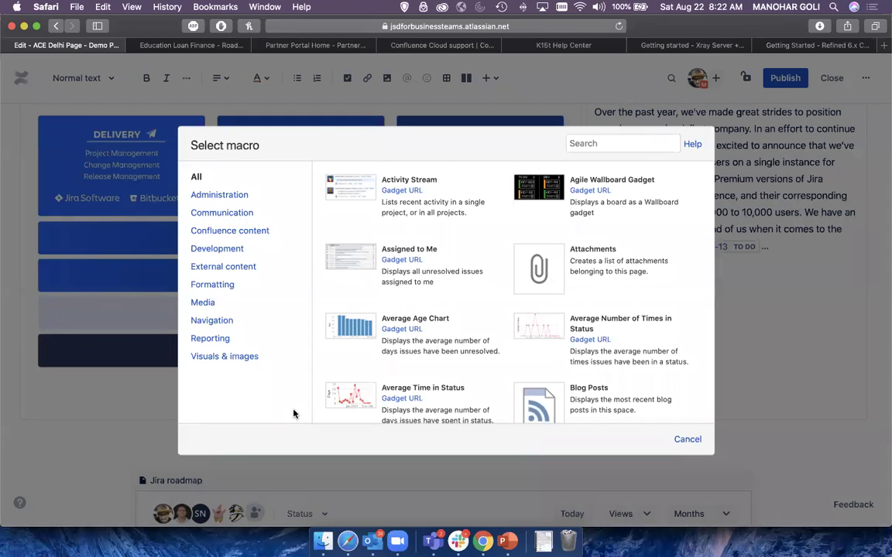
pyautogui.click(249, 270)
pyautogui.click(221, 195)
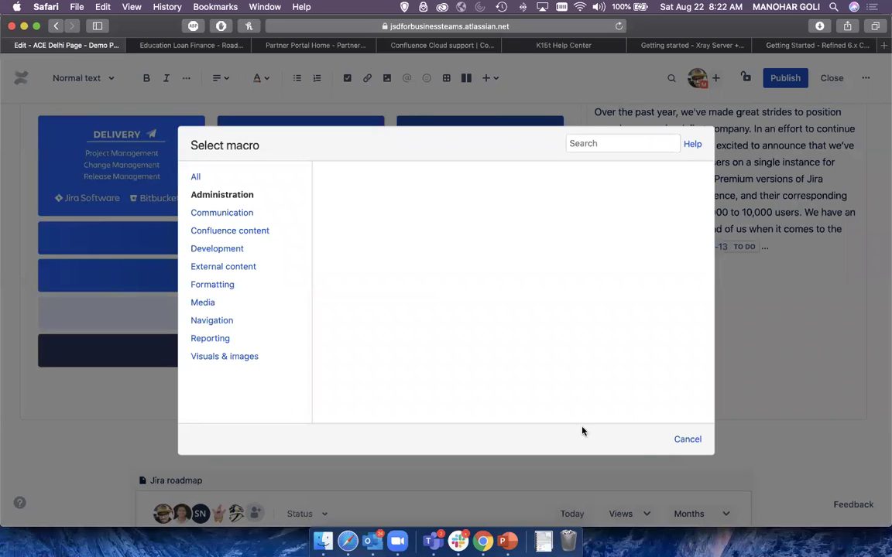
pyautogui.click(684, 438)
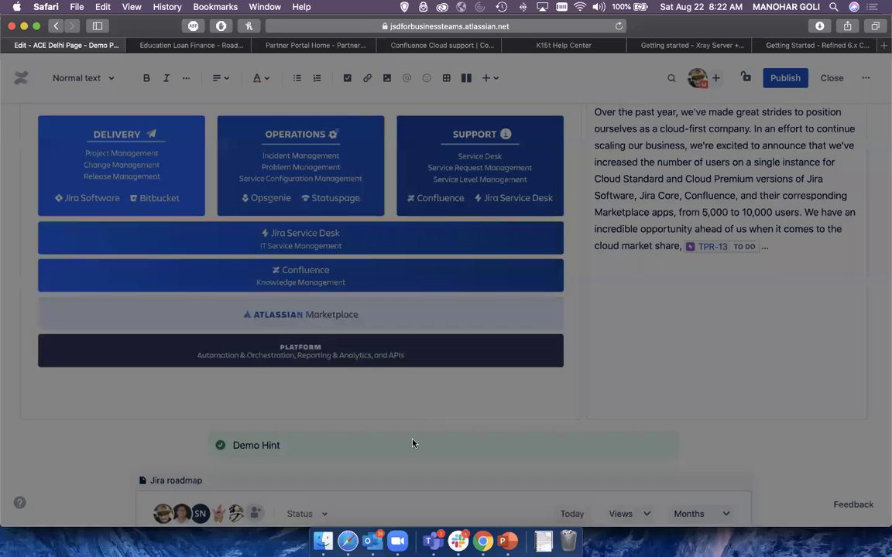
# - Filter the insertable elements by "jira" below the Sprint Burndown Gadget and start inserting the Jira issue/filter macro
pyautogui.scroll(-10, 412, 443)
pyautogui.click(248, 430)
pyautogui.write('/')
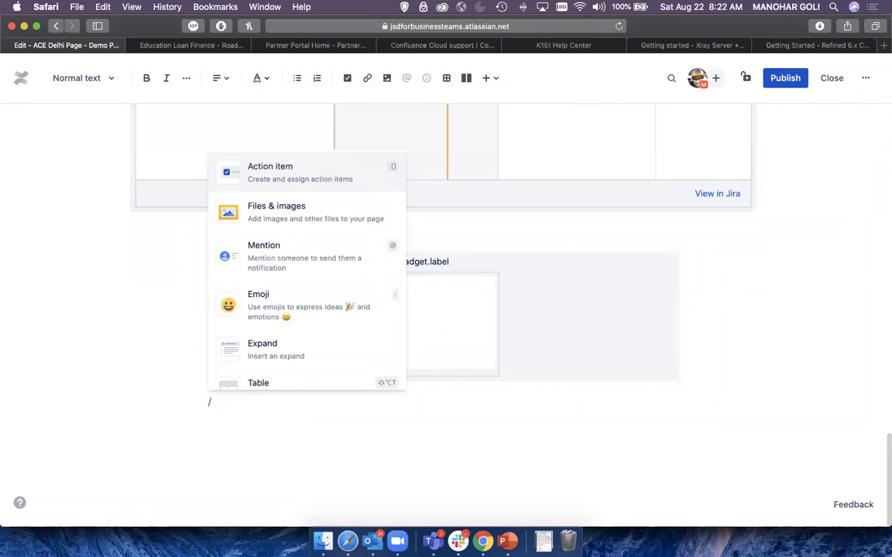
pyautogui.write('jira')
pyautogui.scroll(-1, 249, 237)
pyautogui.scroll(1, 294, 221)
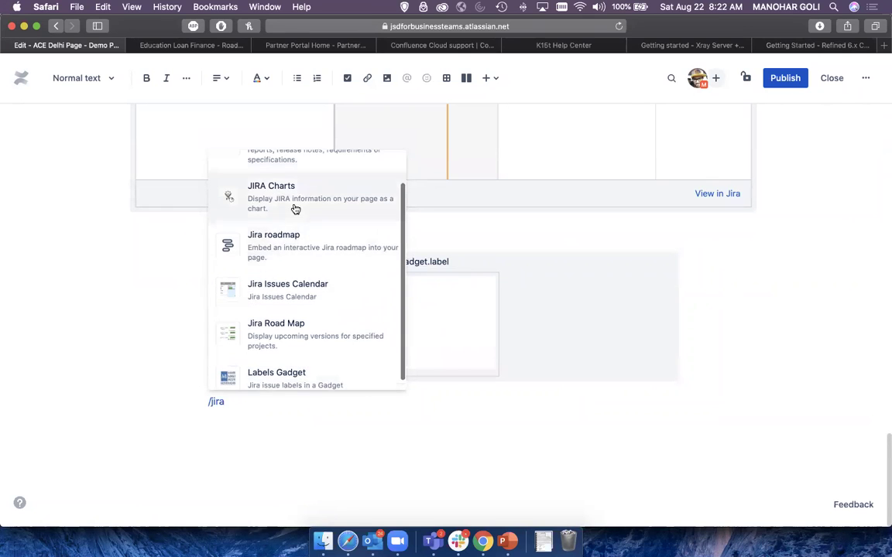
pyautogui.scroll(1, 291, 211)
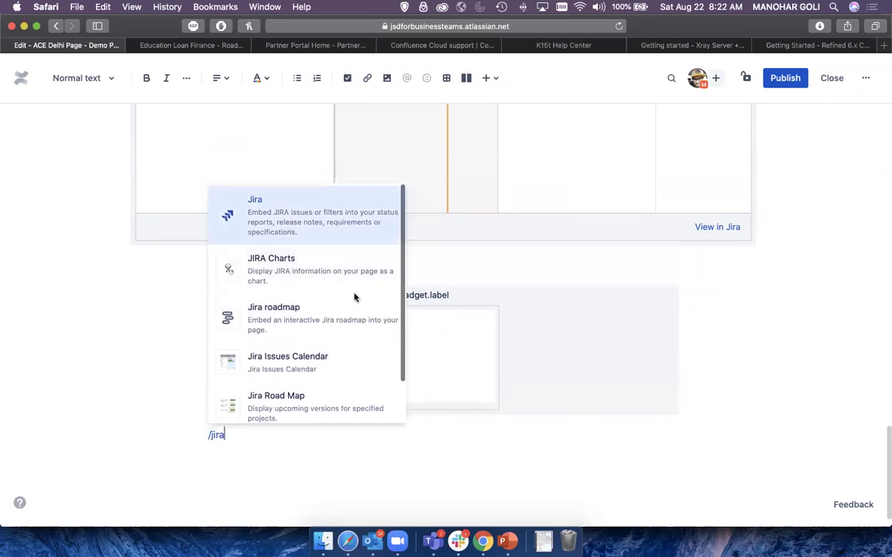
pyautogui.press('Return')
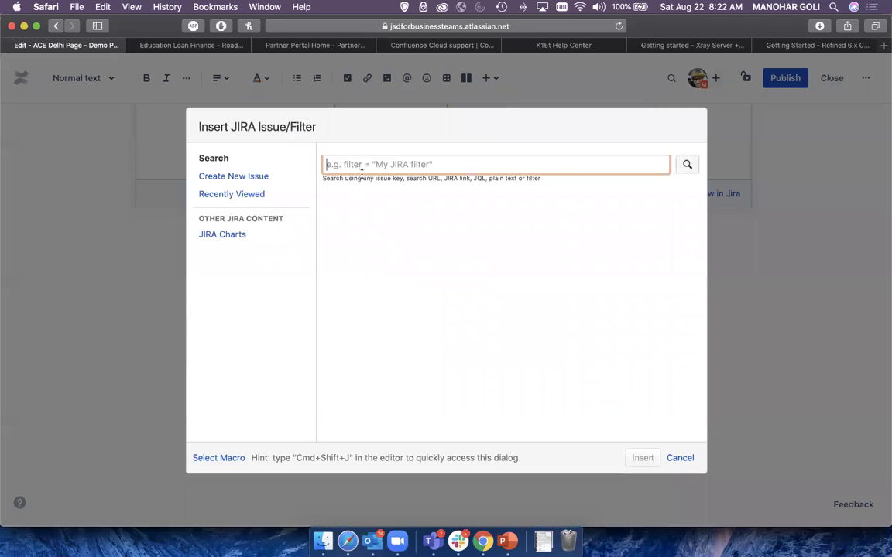
# - In Jira's issue search, run the query project = "Demo-JSD for Business" order by lastViewed DESC
pyautogui.click(195, 42)
pyautogui.click(706, 70)
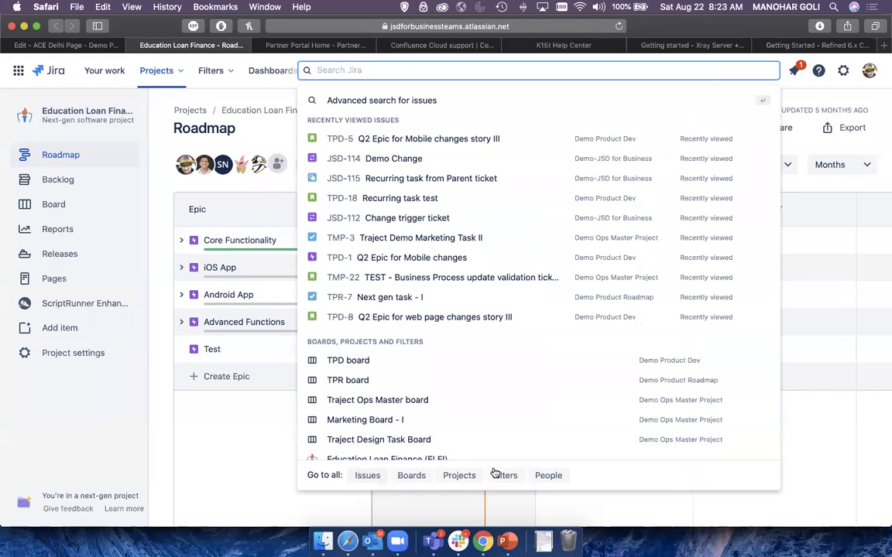
pyautogui.click(369, 476)
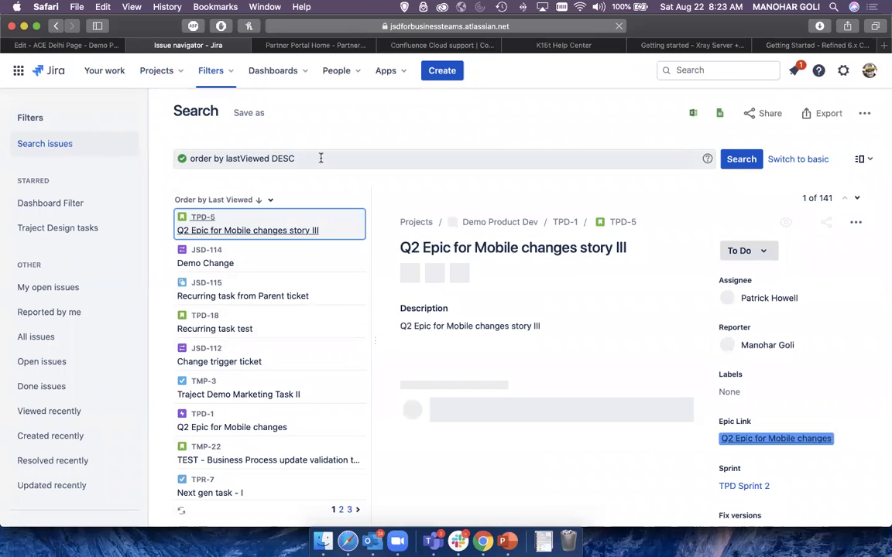
pyautogui.click(333, 158)
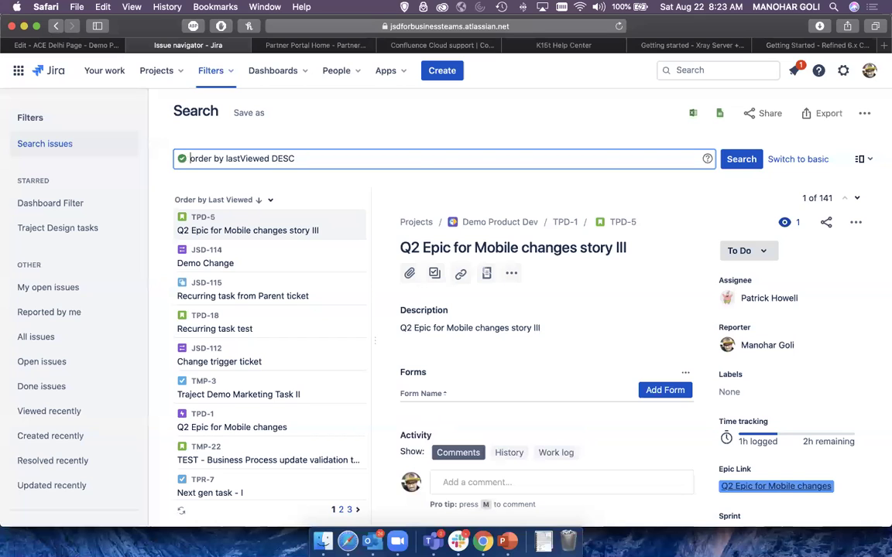
pyautogui.click(190, 157)
pyautogui.write('project =')
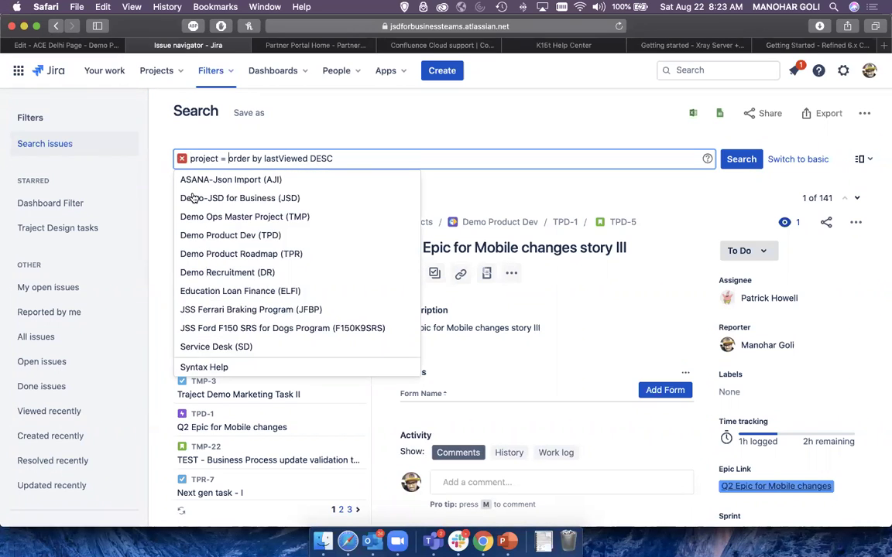
pyautogui.click(205, 200)
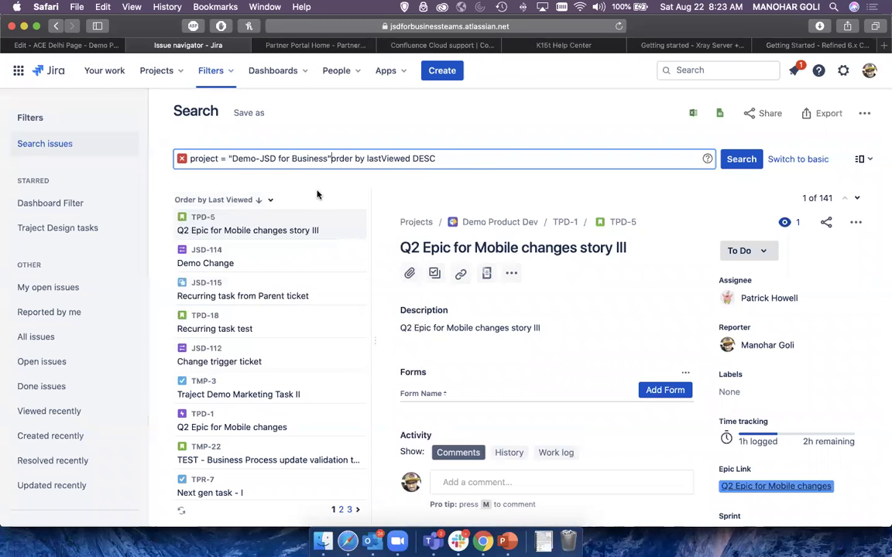
pyautogui.click(739, 159)
# - Copy the query into the page's Jira issue/filter search, insert all matching issues as a table, and publish the page
pyautogui.moveTo(519, 158); pyautogui.dragTo(161, 143)
pyautogui.press('super+c')
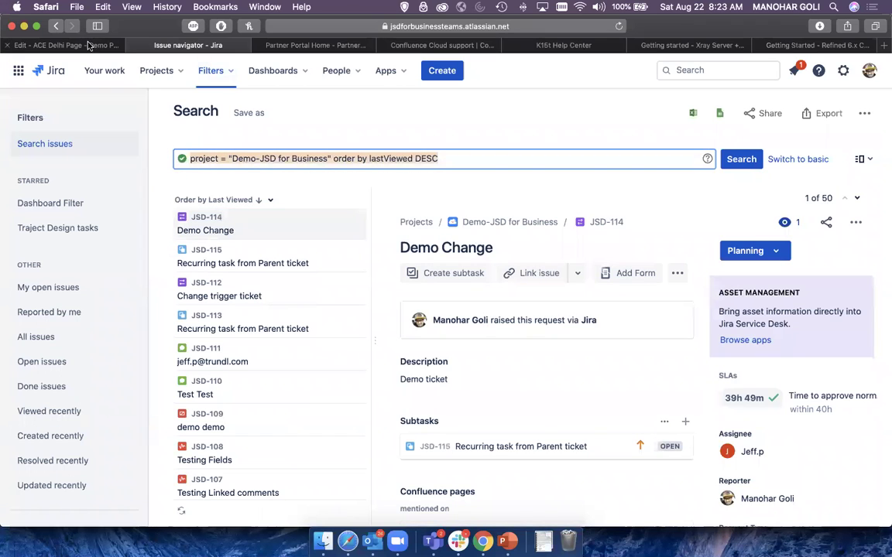
pyautogui.click(78, 44)
pyautogui.press('super+v')
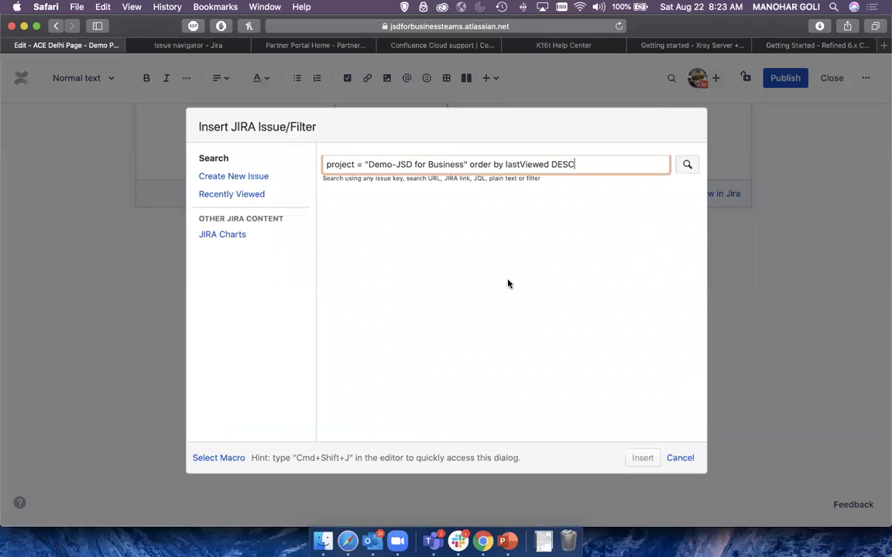
pyautogui.click(687, 164)
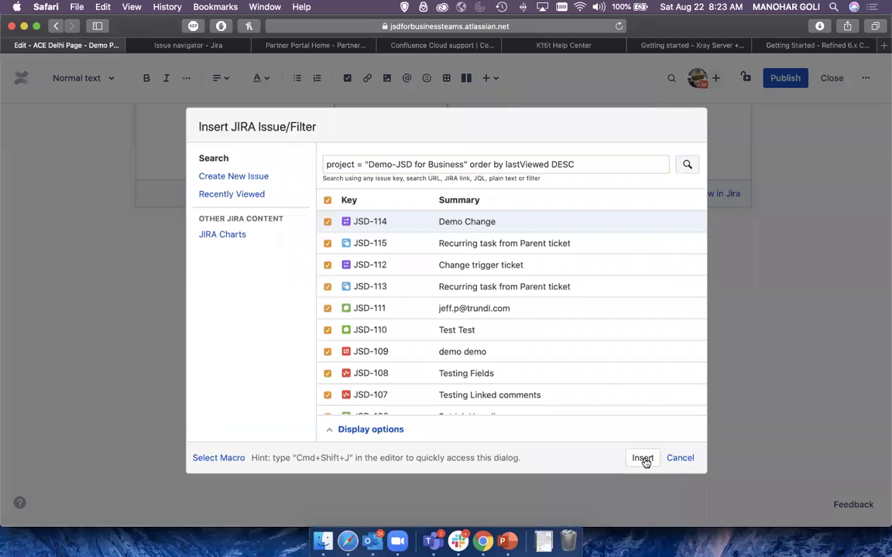
pyautogui.click(643, 458)
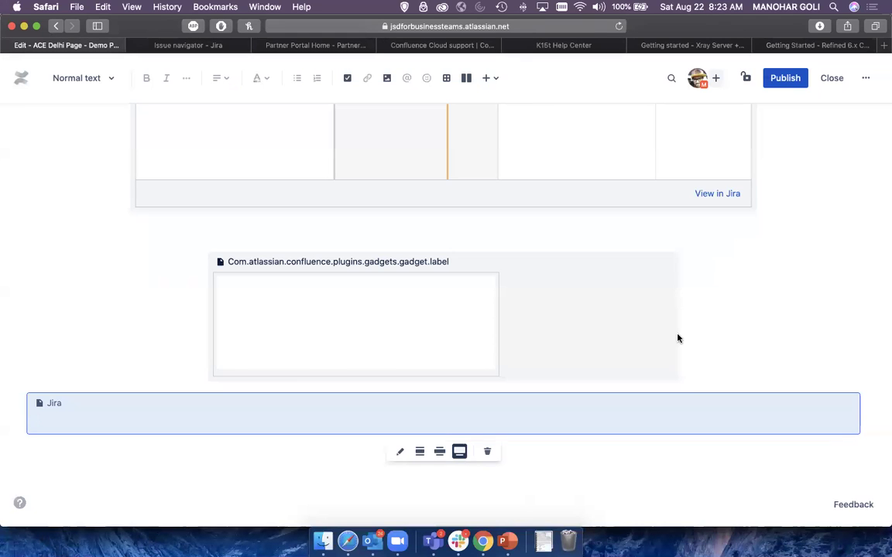
pyautogui.click(784, 78)
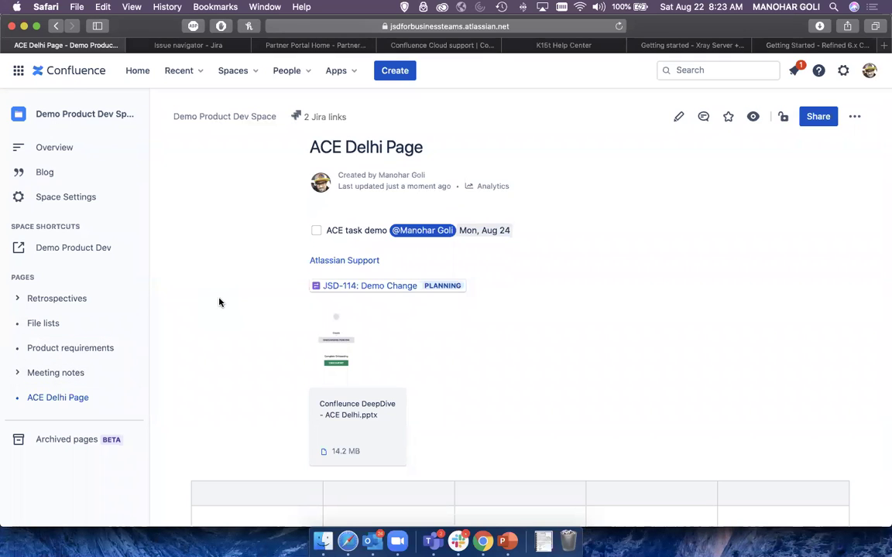
# - Expand Retrospectives in the page tree and view the Decision log and Retrospectives pages
pyautogui.click(17, 300)
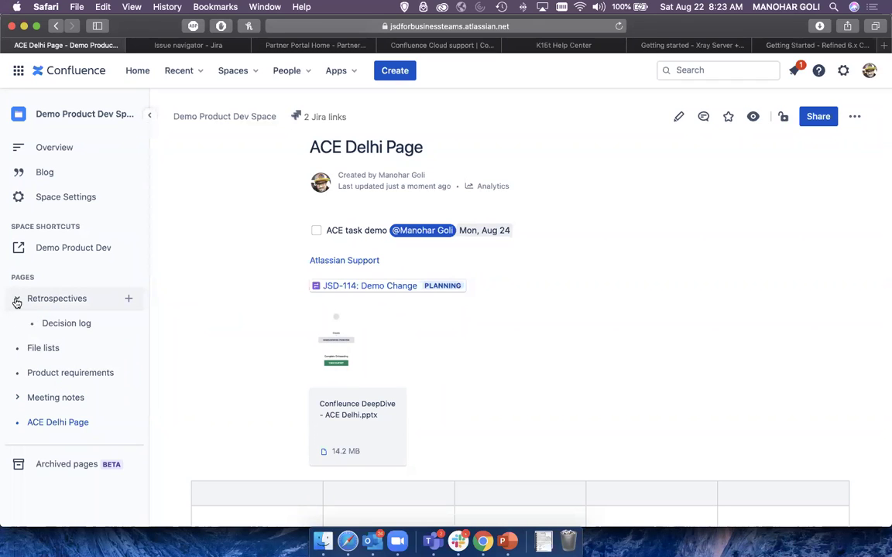
pyautogui.click(87, 325)
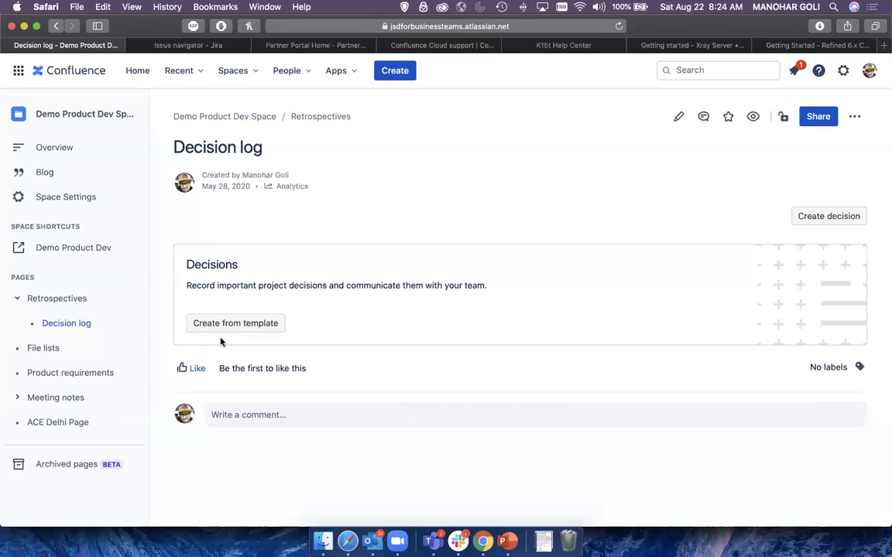
pyautogui.click(64, 300)
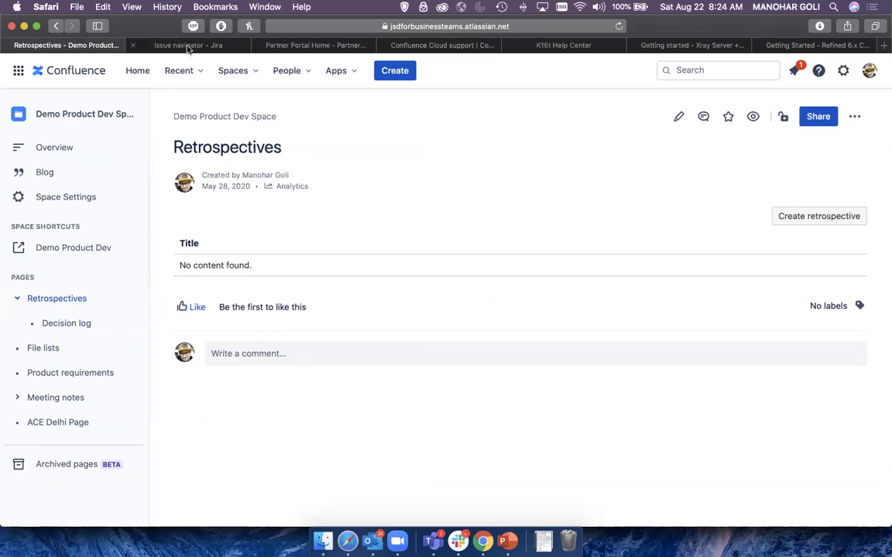
# - Return to the ACE Delhi Page and examine the rows and columns of the embedded Jira issues table
pyautogui.click(58, 422)
pyautogui.scroll(-10, 498, 359)
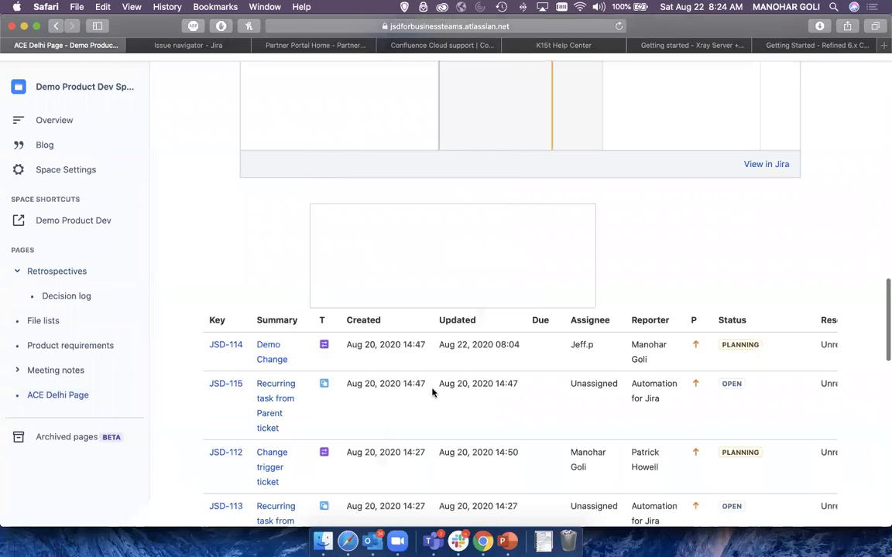
pyautogui.scroll(-5, 432, 393)
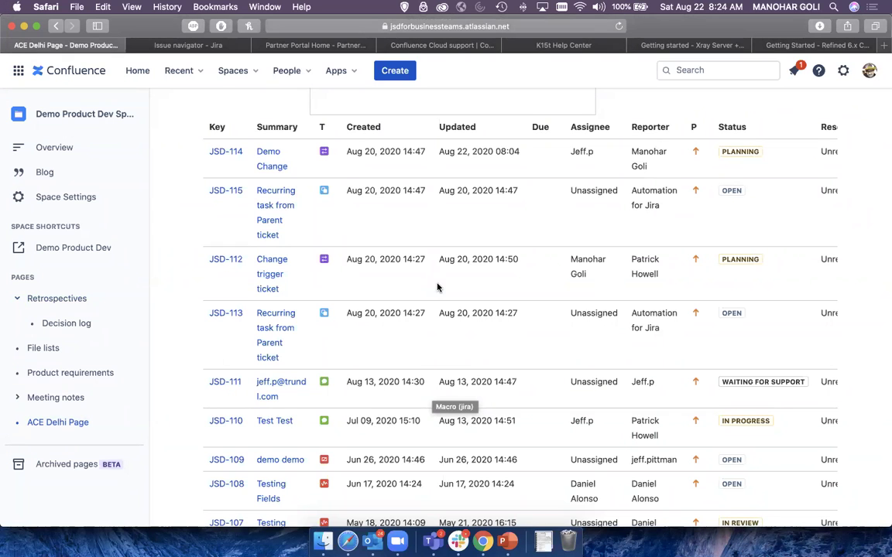
pyautogui.hscroll(3, 727, 309)
pyautogui.hscroll(-3, 527, 303)
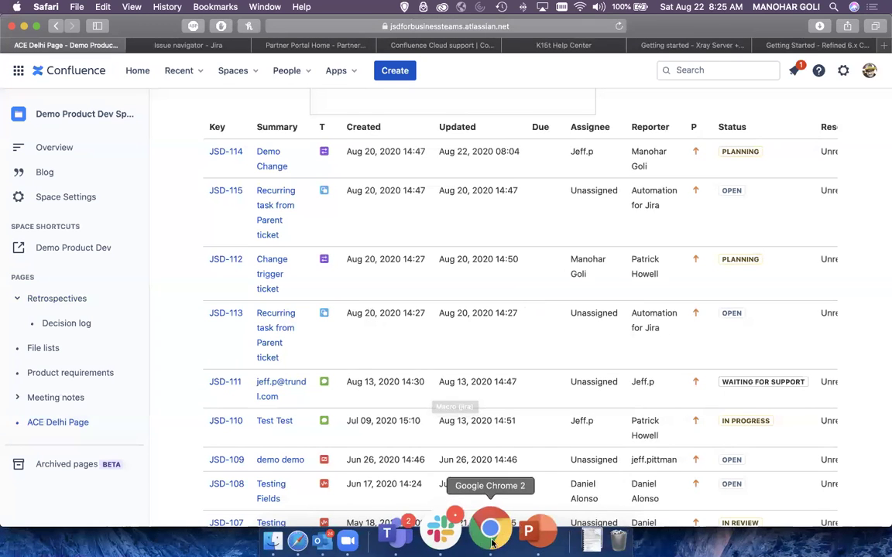
# - Switch to PowerPoint to view the Agenda slide, then return to the Confluence page in Safari
pyautogui.click(504, 534)
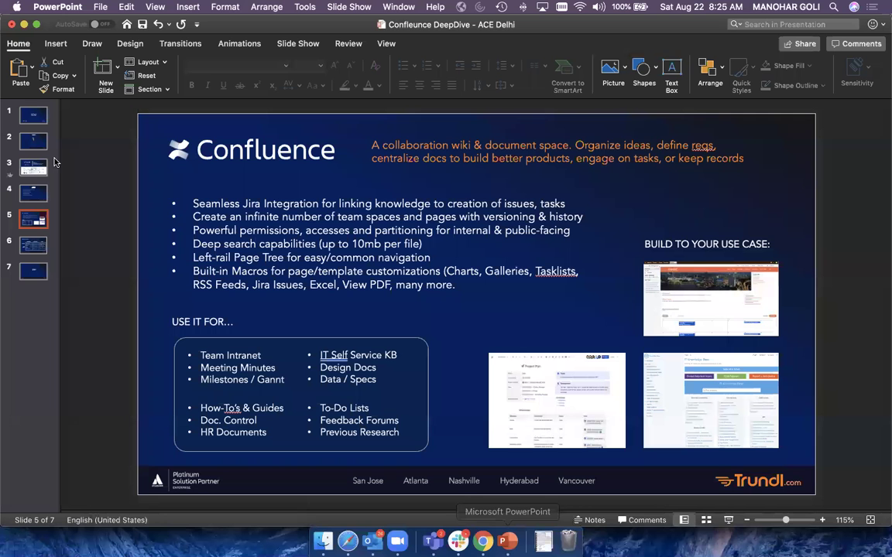
pyautogui.click(38, 198)
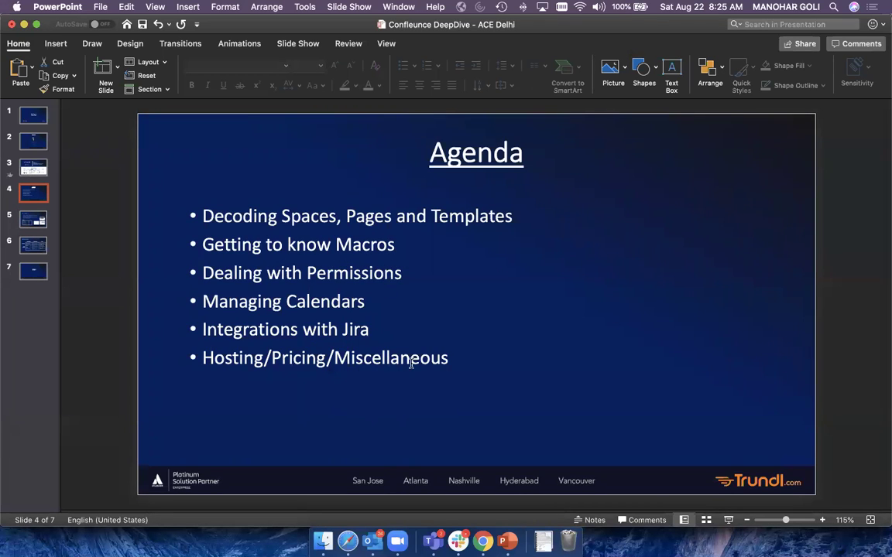
pyautogui.press('super+Tab')
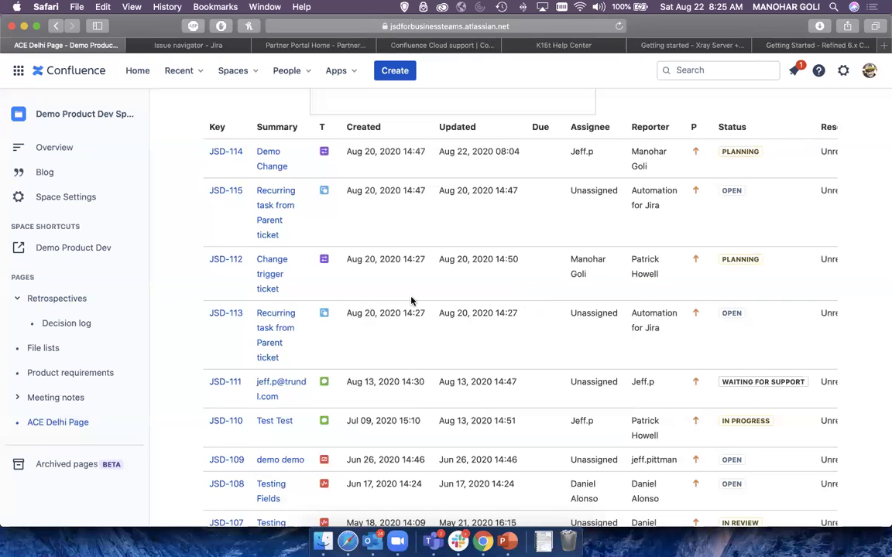
# - Look over the published ACE Delhi Page, including its table, layout section, roadmap and Jira issues table
pyautogui.scroll(15, 413, 303)
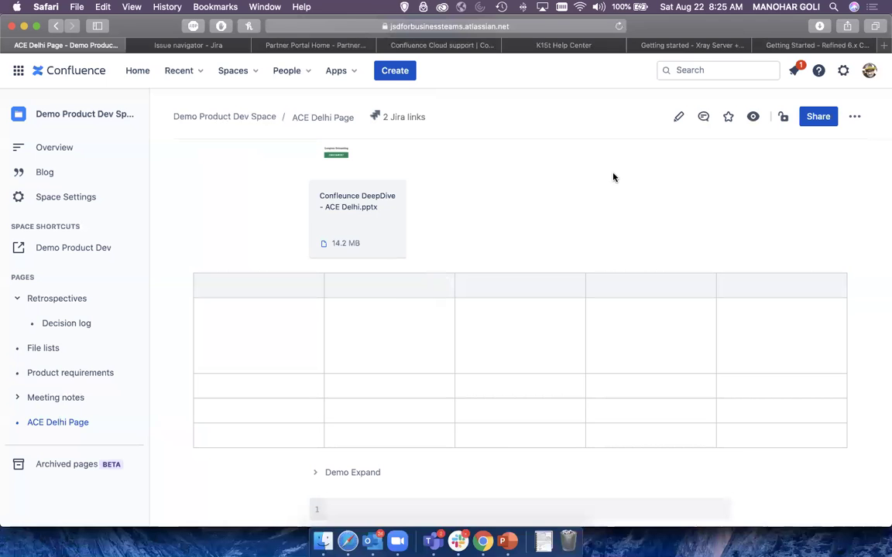
pyautogui.scroll(-15, 623, 199)
pyautogui.scroll(-10, 679, 136)
pyautogui.scroll(12, 679, 136)
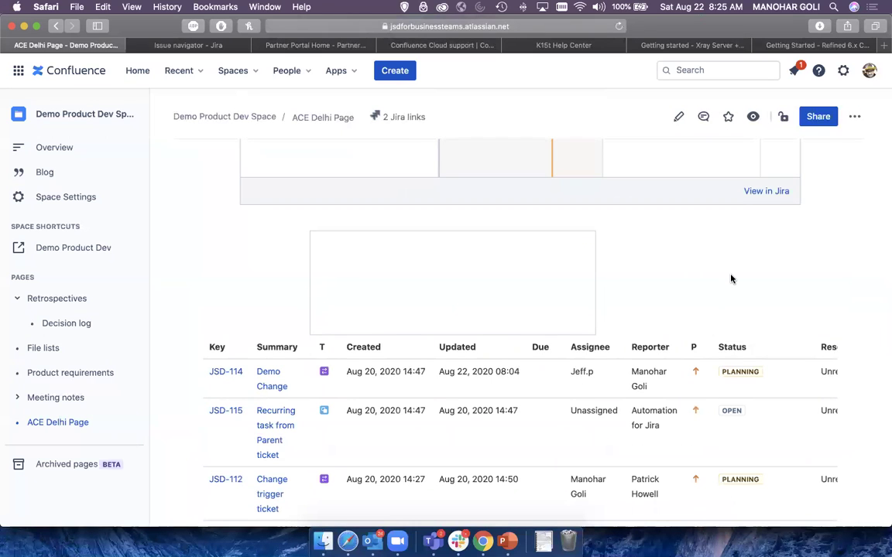
pyautogui.scroll(5, 731, 279)
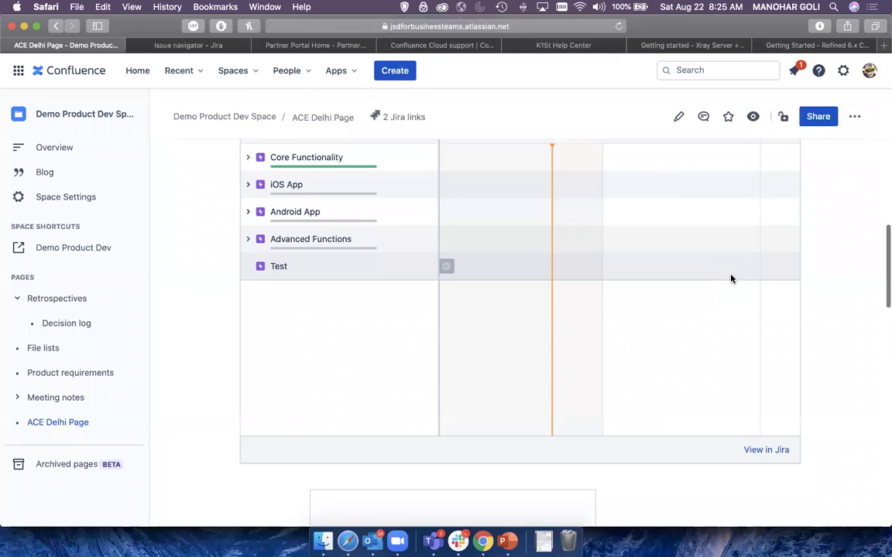
pyautogui.scroll(3, 730, 278)
pyautogui.scroll(5, 731, 279)
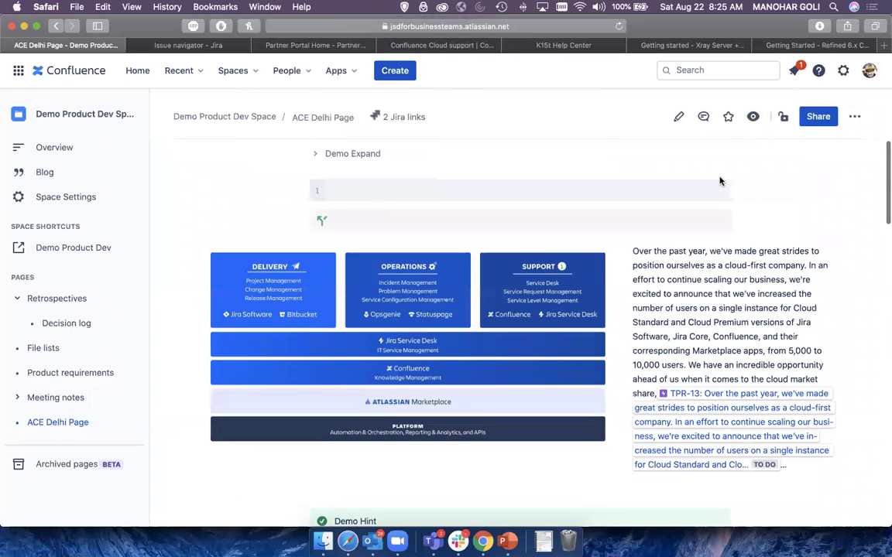
pyautogui.scroll(-6, 712, 139)
pyautogui.scroll(3, 693, 159)
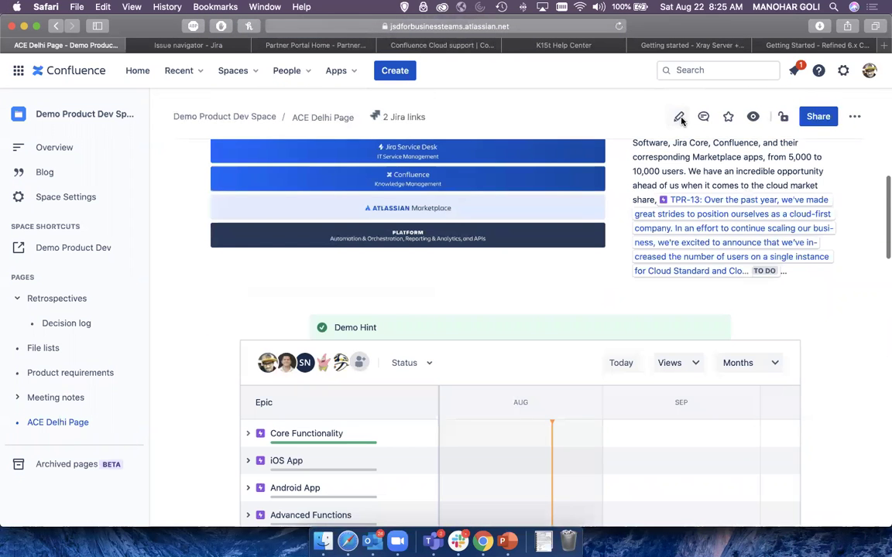
# - Open the ACE Delhi Page for editing and review the Jira issues table and roadmap in the editor
pyautogui.press('e')
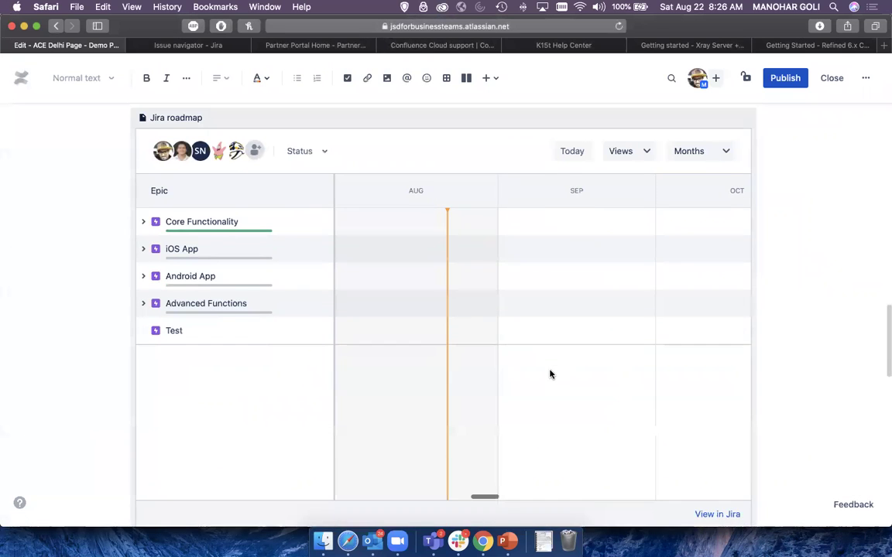
pyautogui.scroll(-10, 549, 374)
pyautogui.scroll(5, 464, 310)
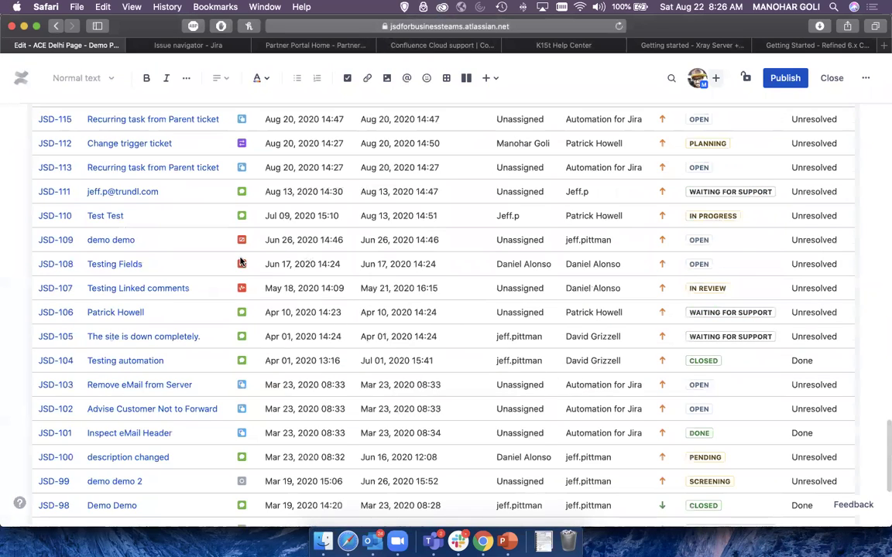
pyautogui.scroll(3, 493, 254)
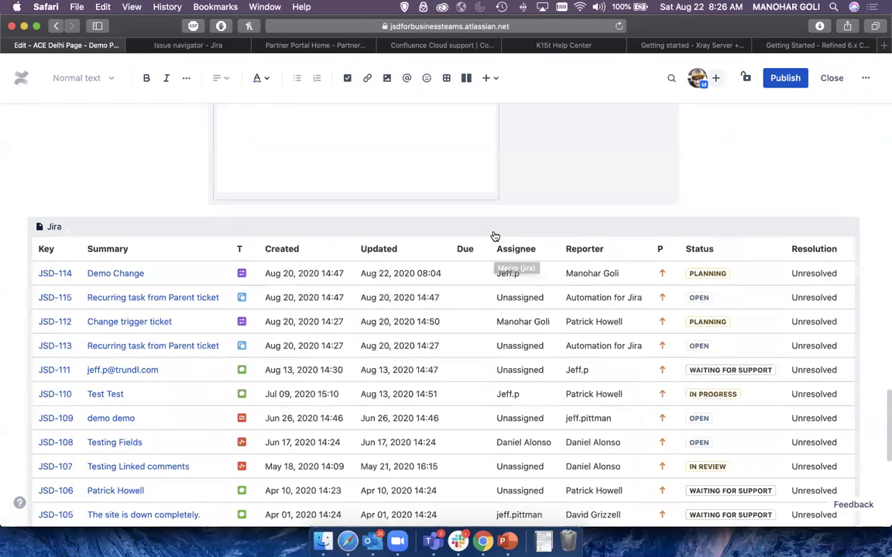
pyautogui.scroll(5, 494, 236)
pyautogui.scroll(10, 495, 236)
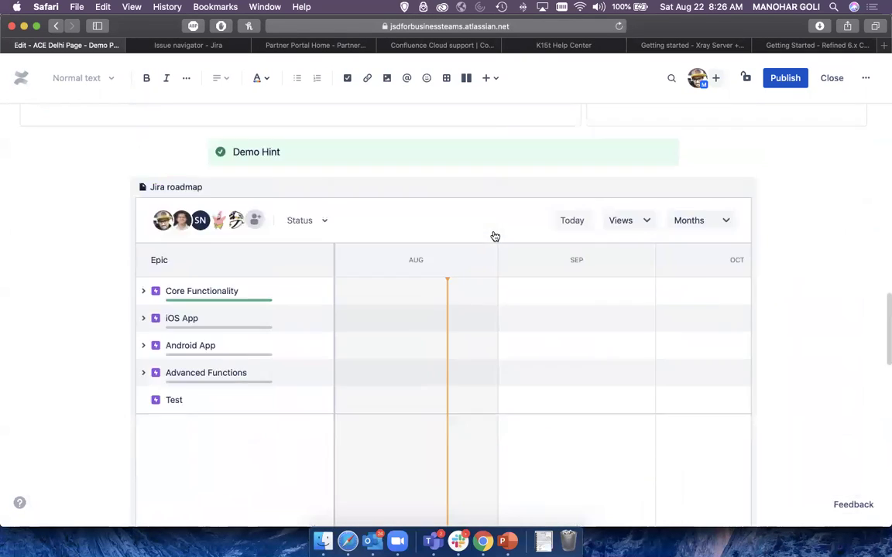
# - Leave the editor for the published ACE Delhi Page and go to the paragraph beside the service management diagram
pyautogui.scroll(1, 727, 388)
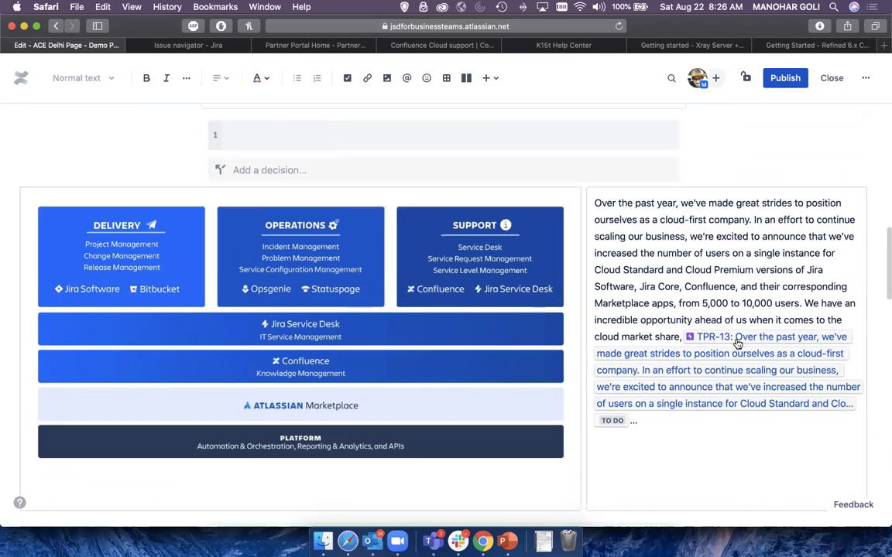
pyautogui.click(701, 286)
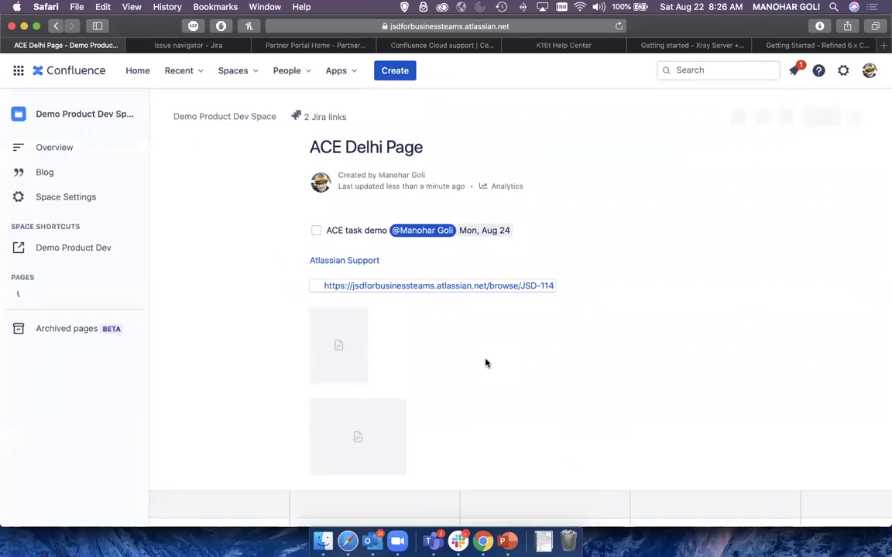
pyautogui.scroll(-10, 485, 362)
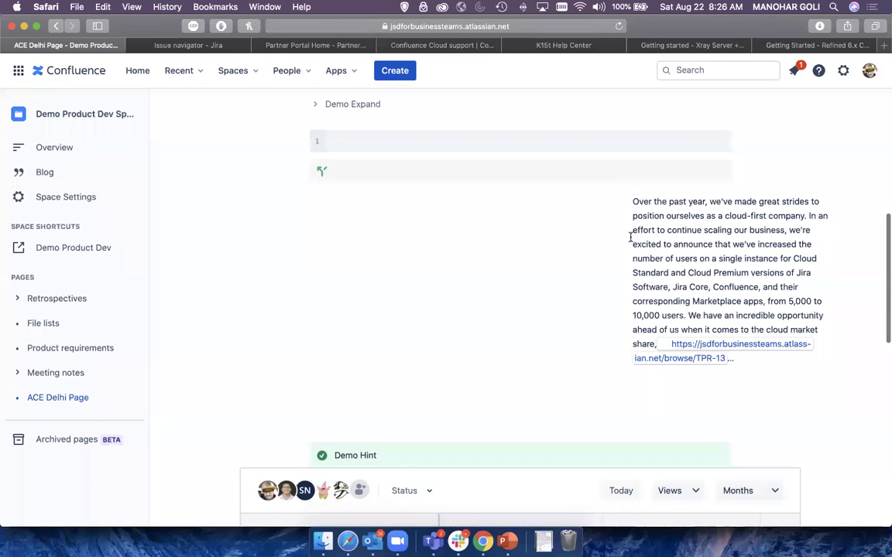
# - Start a Jira issue from the selected paragraph text, highlight its summary in the form, and cancel the creation
pyautogui.moveTo(625, 201); pyautogui.dragTo(818, 259)
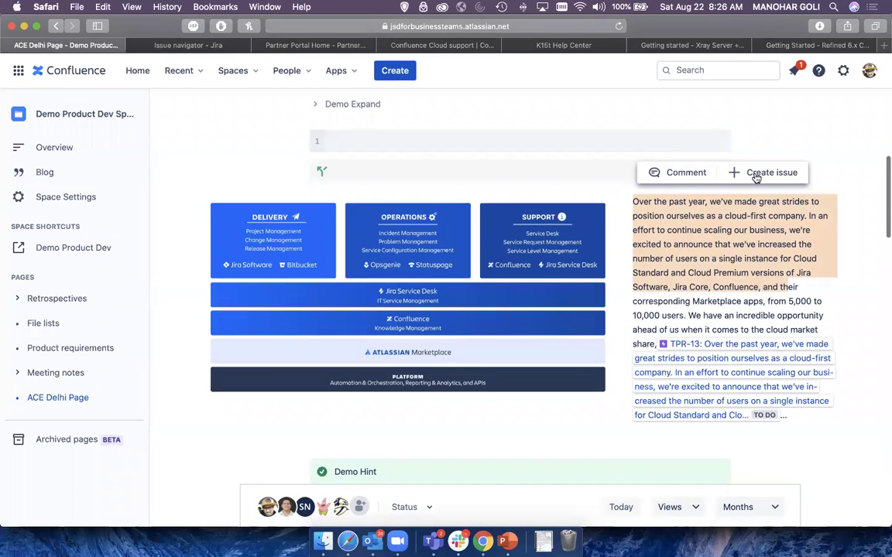
pyautogui.click(761, 172)
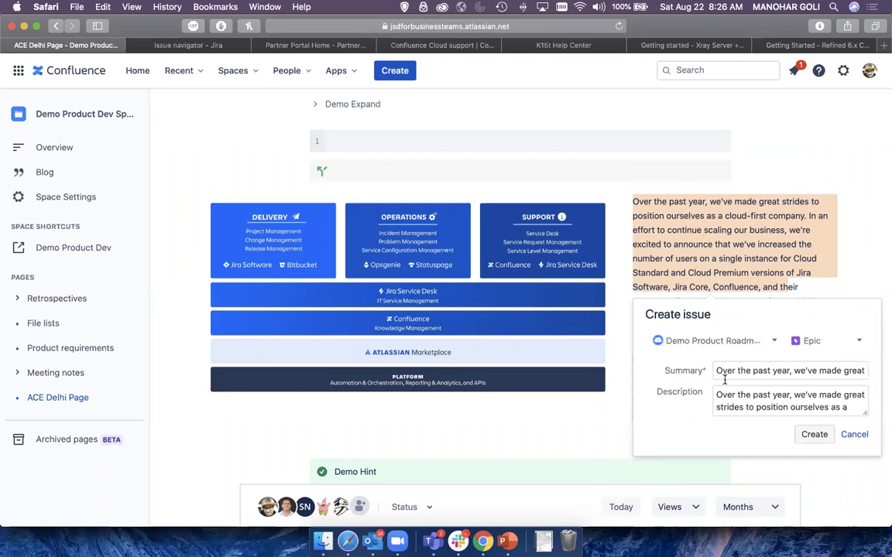
pyautogui.moveTo(719, 371); pyautogui.dragTo(685, 433)
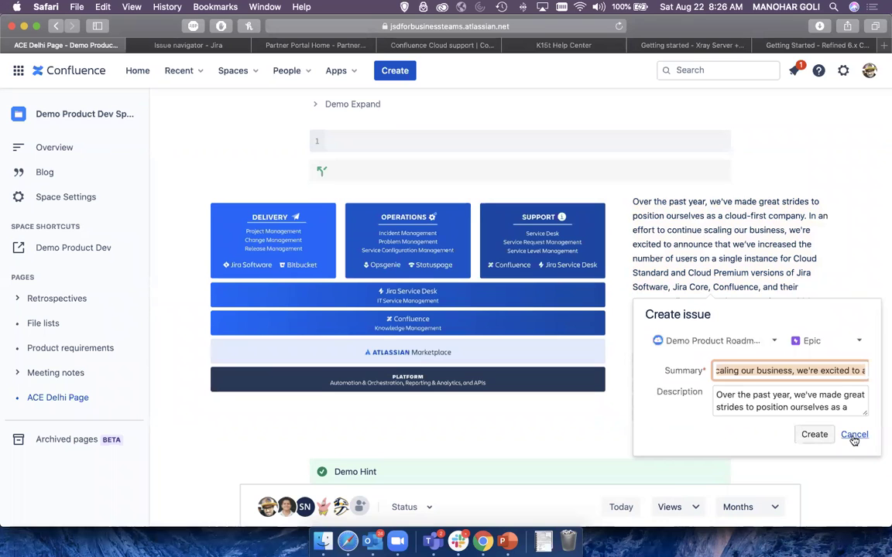
pyautogui.press('Return')
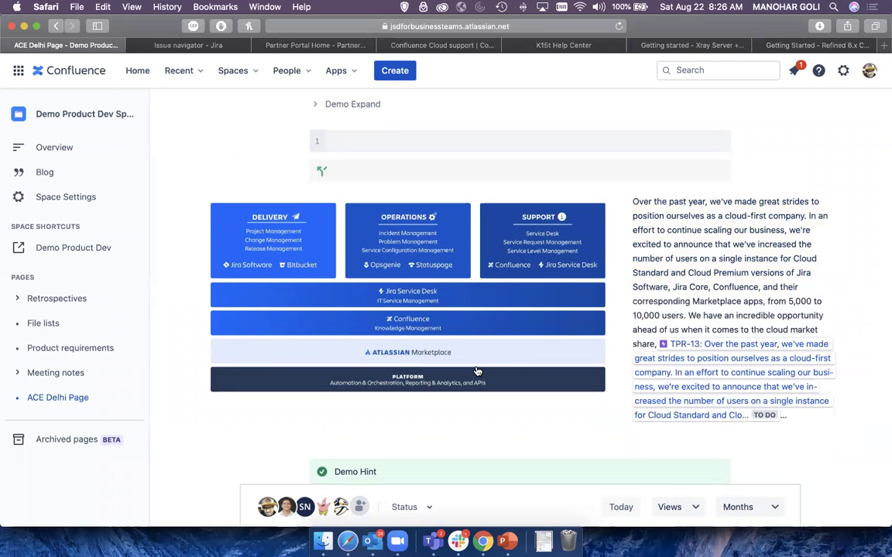
# - Edit the ACE Delhi Page and enter the headings Summary and Details in the first two columns of the empty table
pyautogui.scroll(-10, 477, 372)
pyautogui.scroll(10, 637, 192)
pyautogui.click(679, 117)
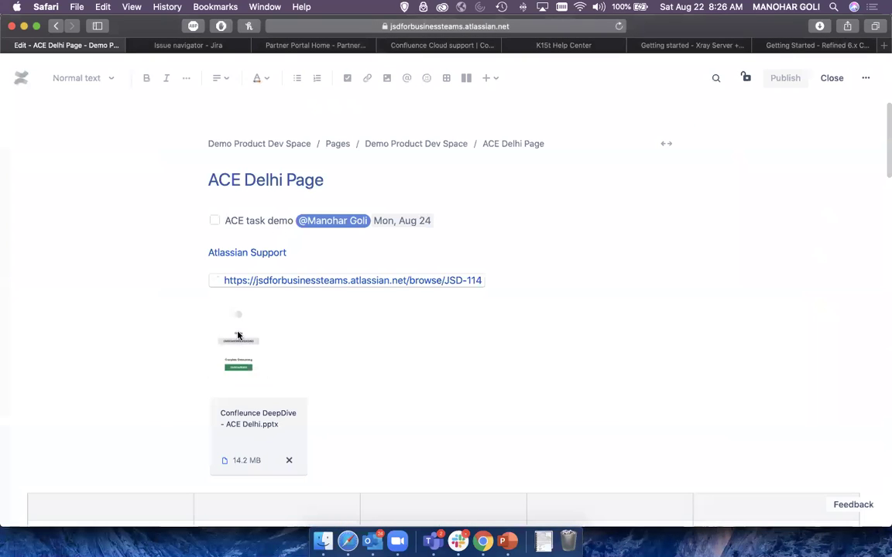
pyautogui.scroll(-5, 275, 380)
pyautogui.scroll(-5, 273, 380)
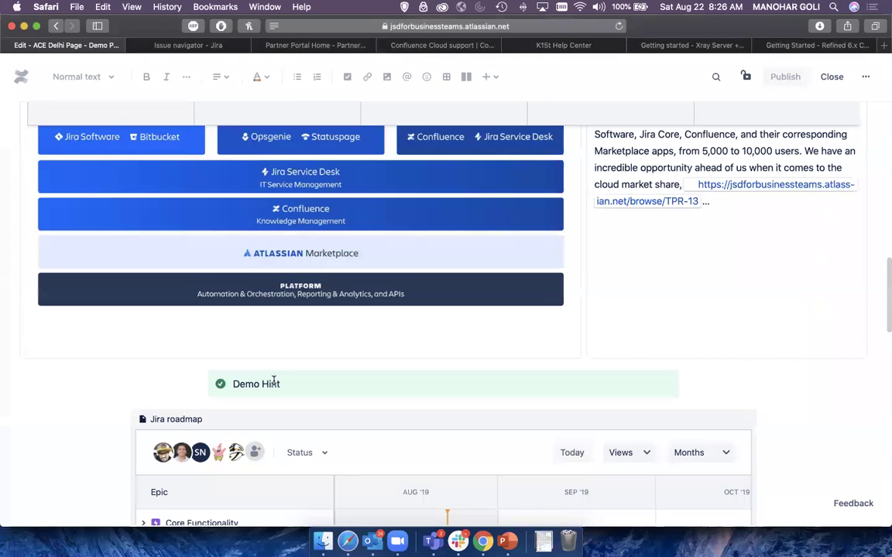
pyautogui.scroll(15, 149, 316)
pyautogui.scroll(-3, 127, 334)
pyautogui.click(119, 346)
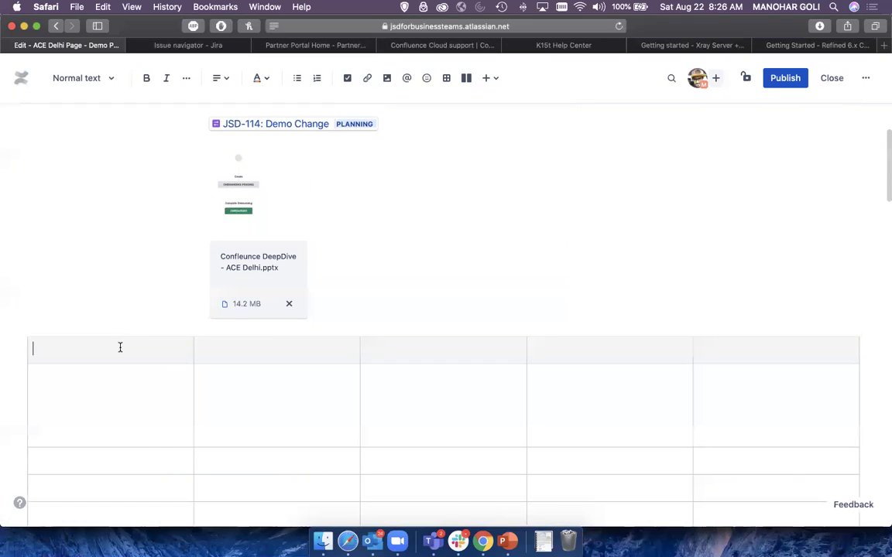
pyautogui.write('Summary')
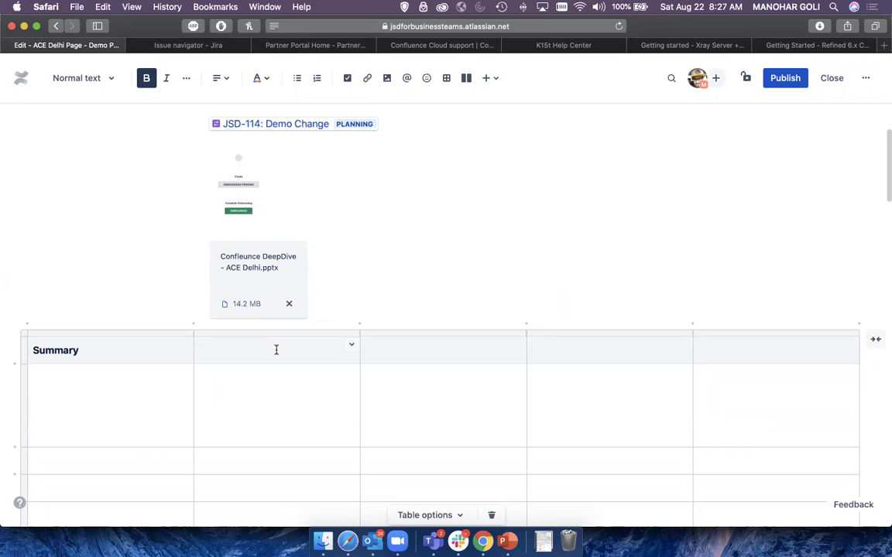
pyautogui.write('Details')
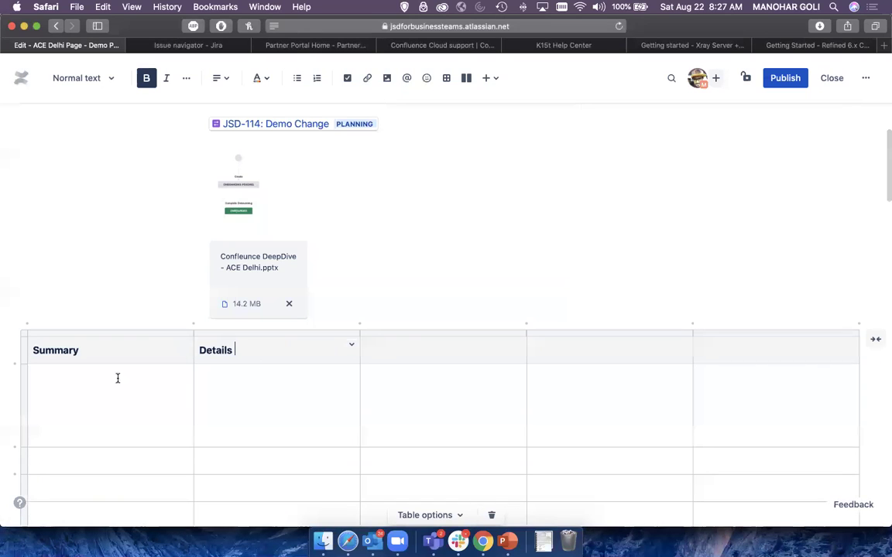
# - Fill the first row under Summary and Details with project = "Demo-JSD for Business" order by lastViewed DESC, removing blank space above the Details text
pyautogui.click(117, 377)
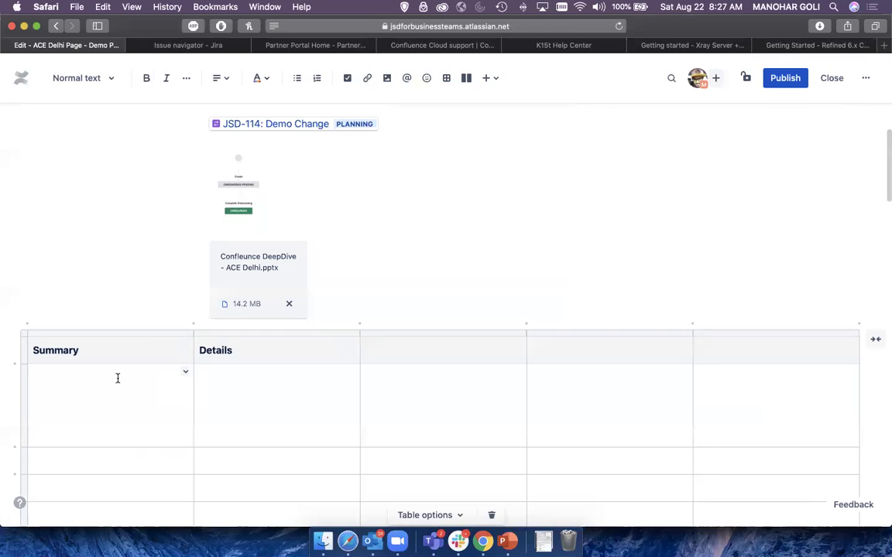
pyautogui.write('project = "Demo-JSD for Business" order by lastViewed DESC')
pyautogui.click(263, 407)
pyautogui.write('project = "Demo-JSD for Business" order by lastViewed DESC')
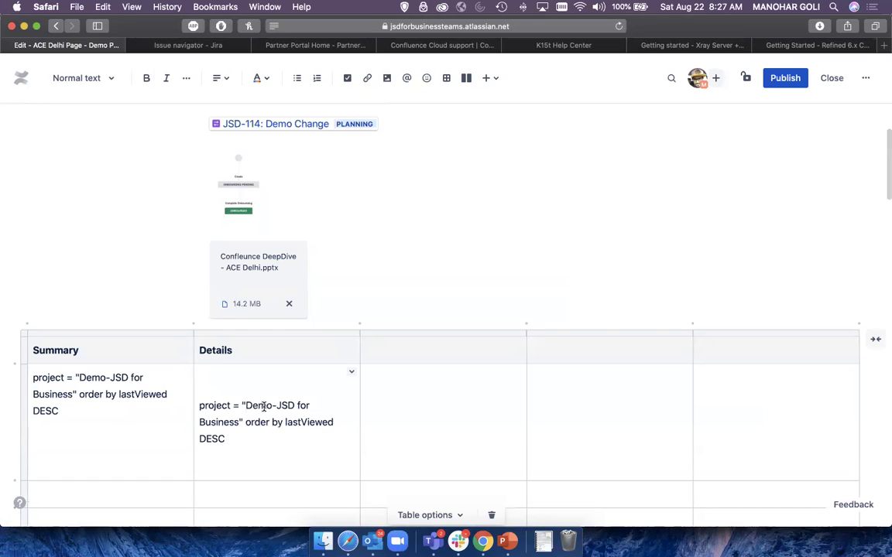
pyautogui.click(199, 406)
pyautogui.press('BackSpace')
pyautogui.click(290, 439)
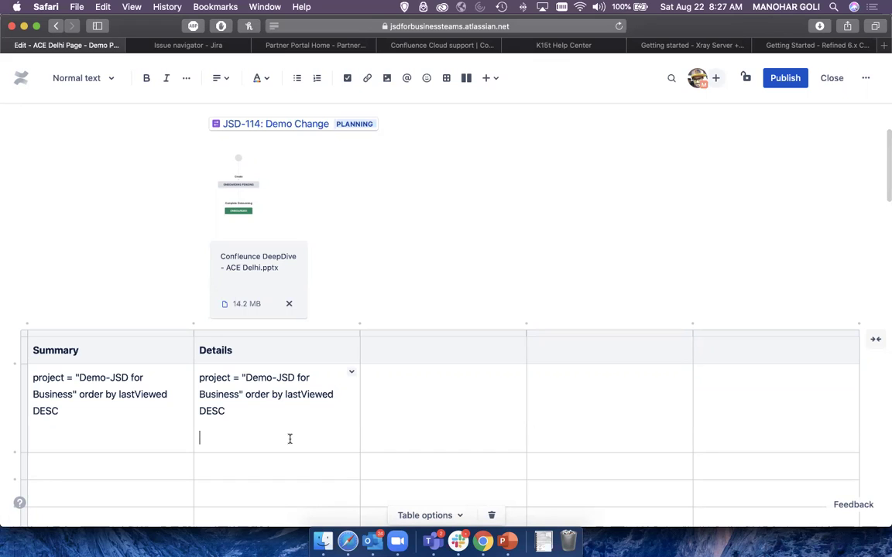
# - Enter project = "Demo-JSD for Business" order by lastViewed DESC in the second row under both Summary and Details
pyautogui.scroll(-1, 290, 439)
pyautogui.click(133, 424)
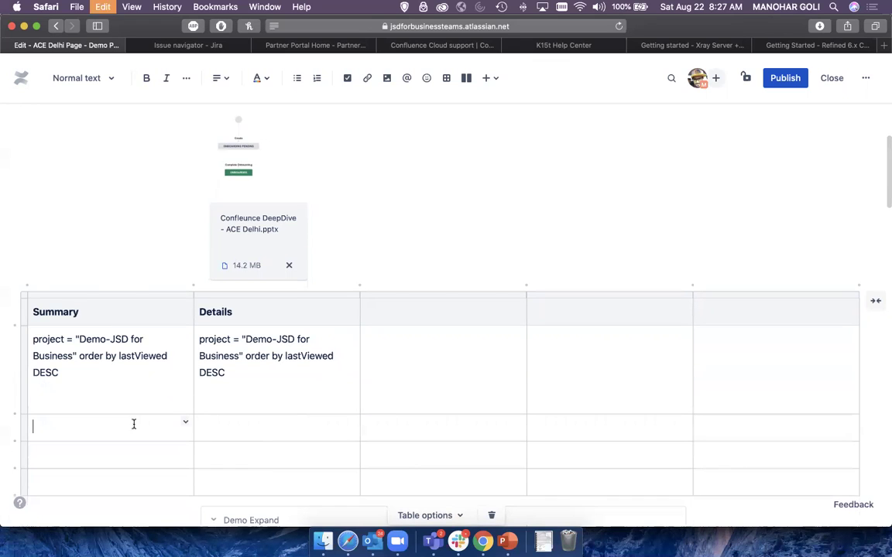
pyautogui.write('project = "Demo-JSD for Business" order by lastViewed DESC')
pyautogui.click(276, 429)
pyautogui.write('project = "Demo-JSD for Business" order by lastViewed DESC')
pyautogui.click(462, 436)
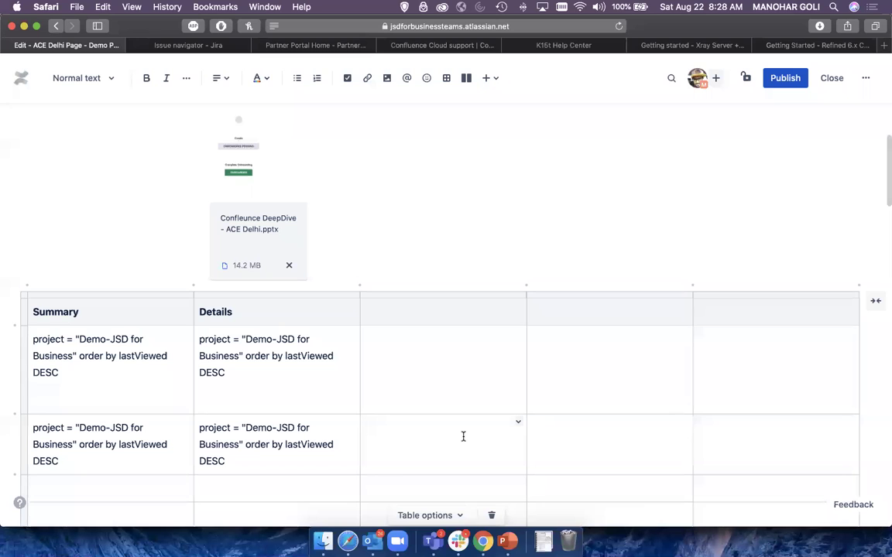
# - Publish the ACE Delhi Page with the filled-in table
pyautogui.scroll(-4, 463, 437)
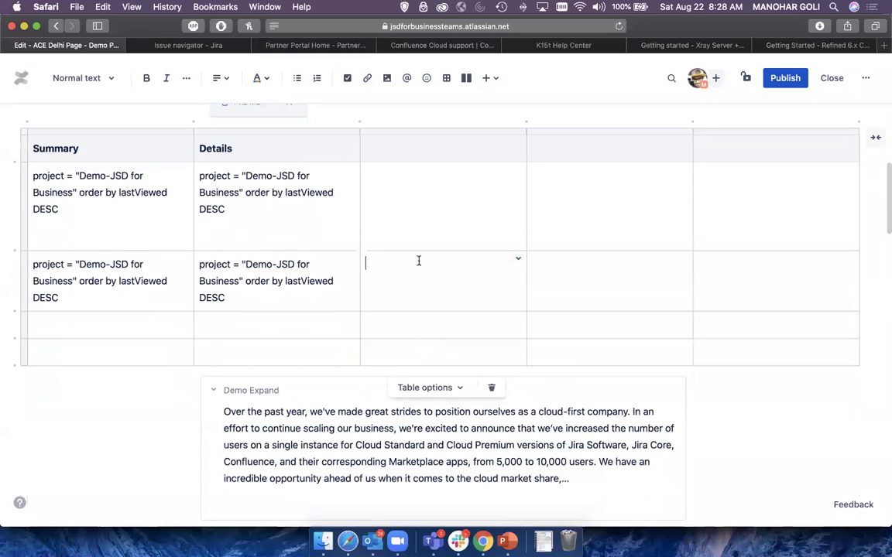
pyautogui.click(411, 160)
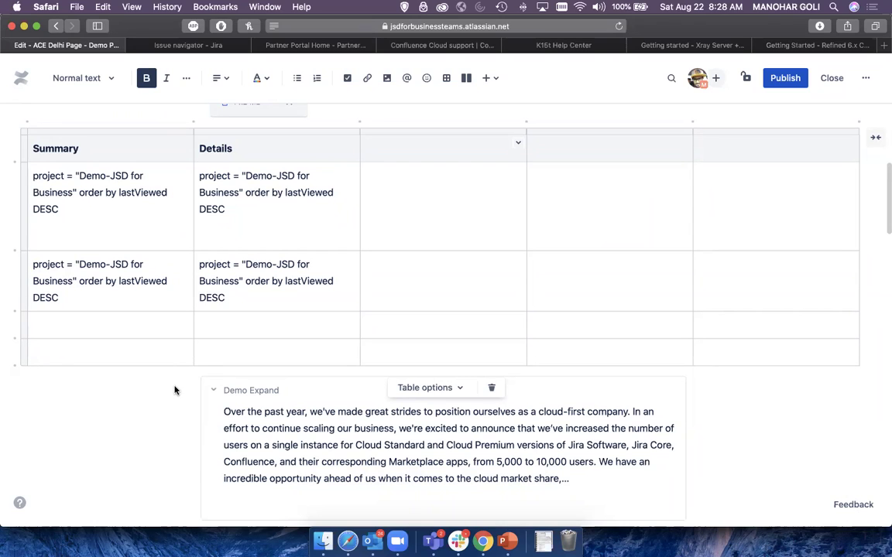
pyautogui.click(778, 79)
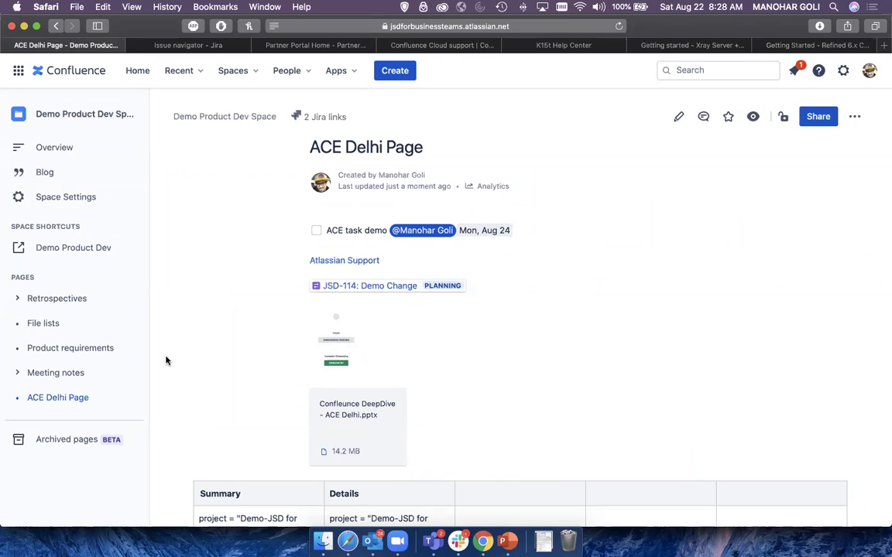
# - Expand Retrospectives in the page tree and view its Decision log child page, followed by the Retrospectives page itself
pyautogui.click(18, 299)
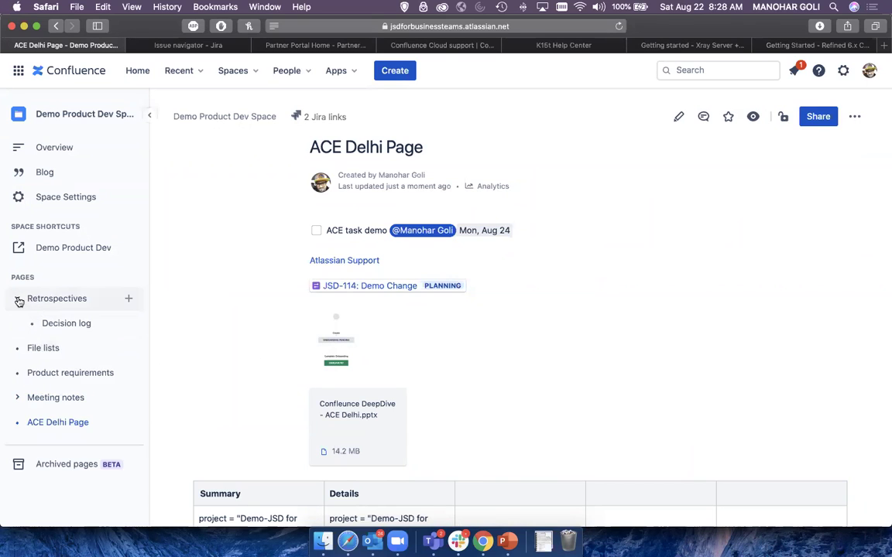
pyautogui.click(67, 324)
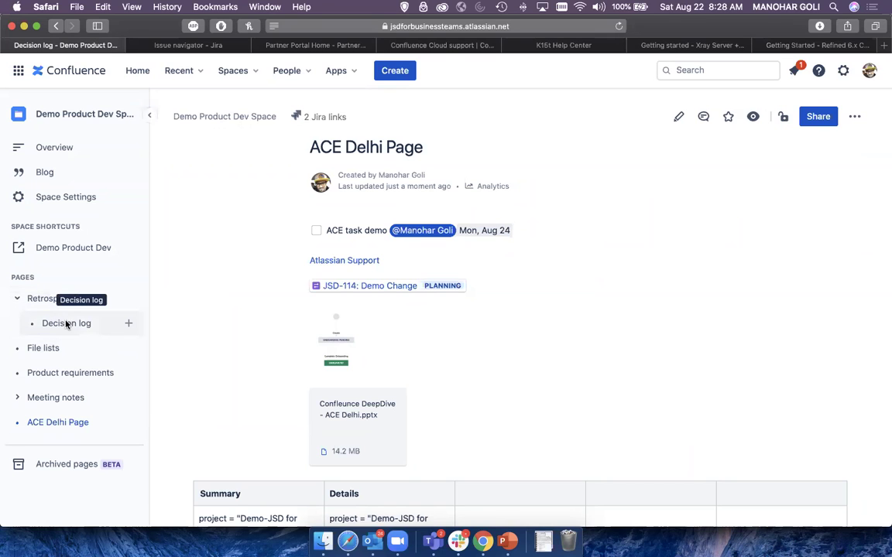
pyautogui.click(50, 296)
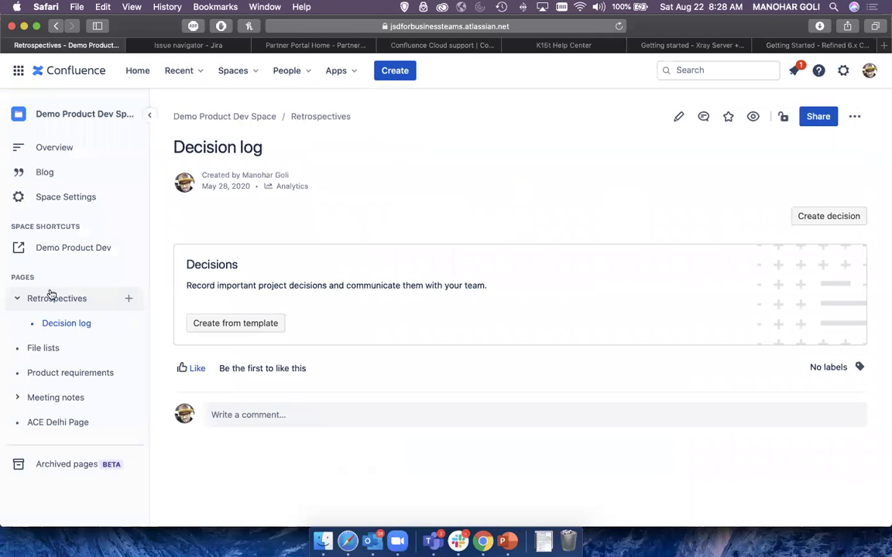
# - Review the direct notifications and the additional page actions available for the Retrospectives page, closing both
pyautogui.click(795, 72)
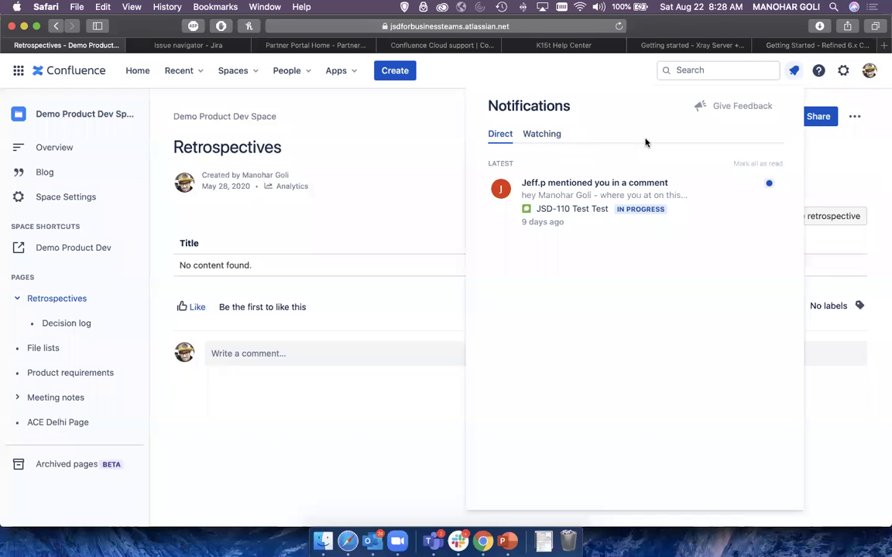
pyautogui.click(551, 69)
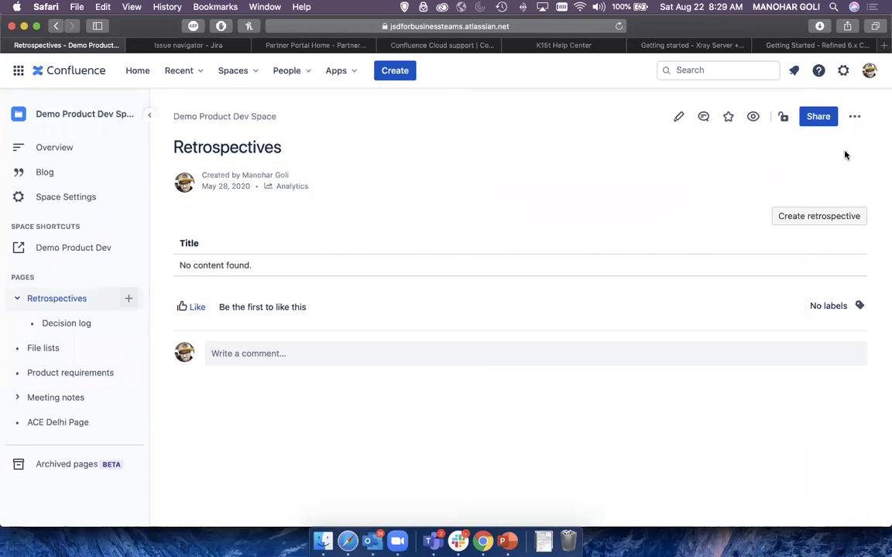
pyautogui.click(855, 118)
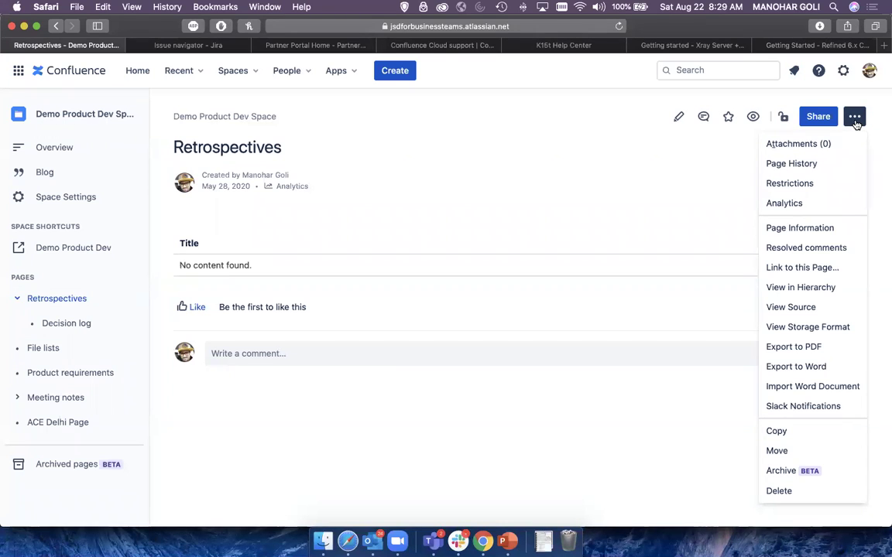
pyautogui.click(551, 101)
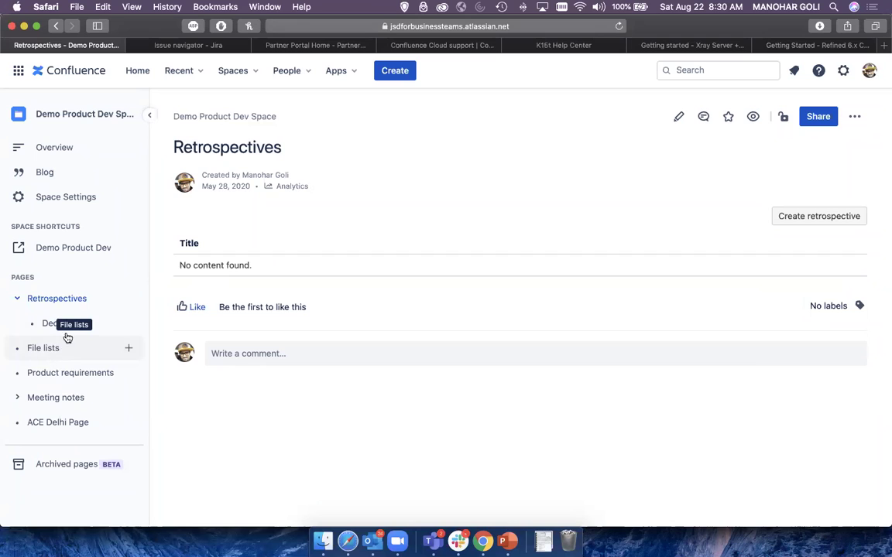
# - Move the ACE Delhi Page under Meeting notes in the page tree and open it from there
pyautogui.moveTo(48, 422); pyautogui.dragTo(24, 406)
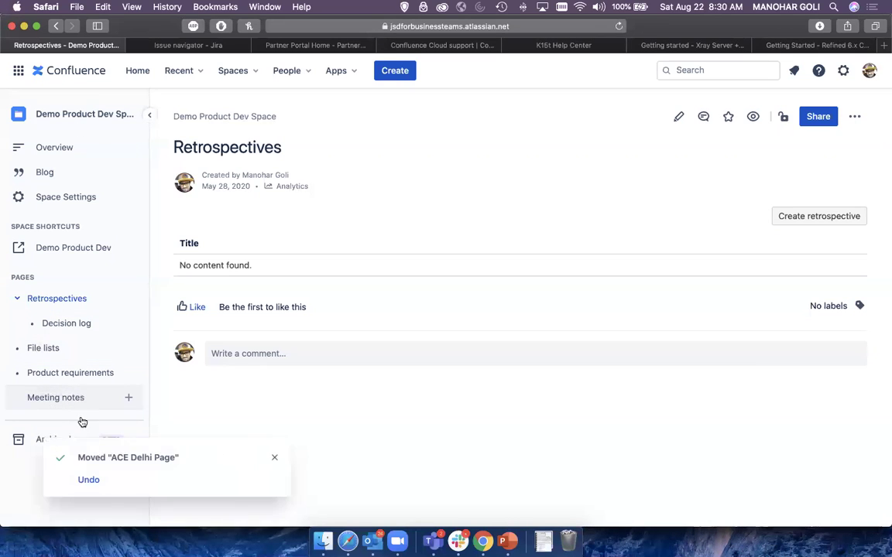
pyautogui.click(282, 459)
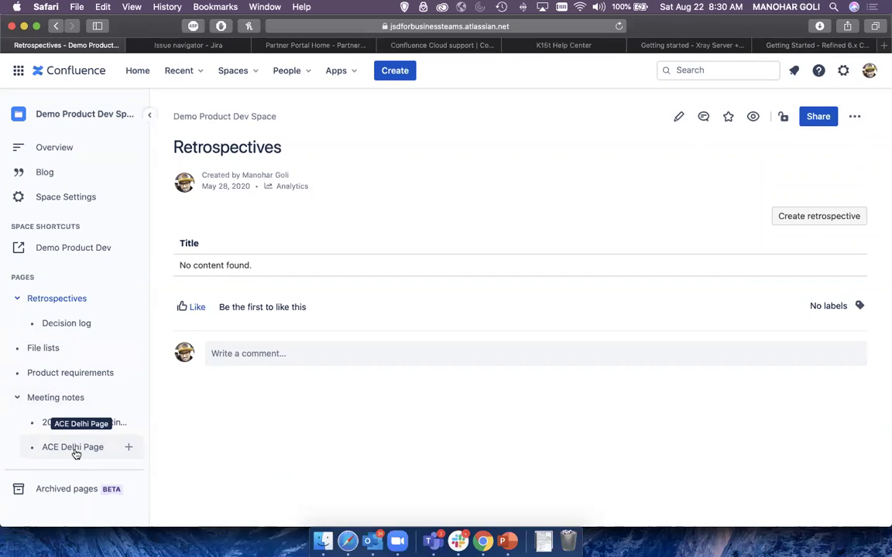
pyautogui.click(75, 449)
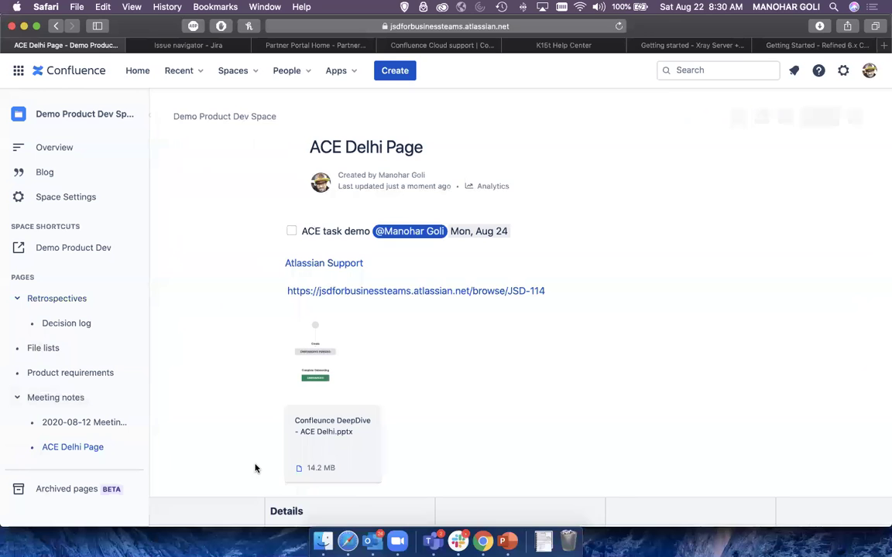
# - Look over the moved ACE Delhi Page, including its table, diagram section, linked Jira issue and roadmap
pyautogui.scroll(-5, 682, 336)
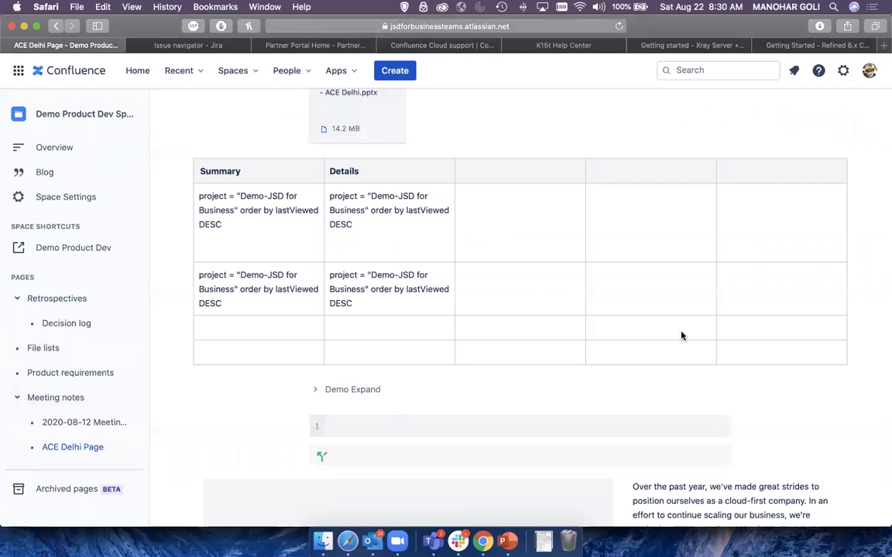
pyautogui.scroll(-7, 681, 336)
pyautogui.scroll(3, 680, 331)
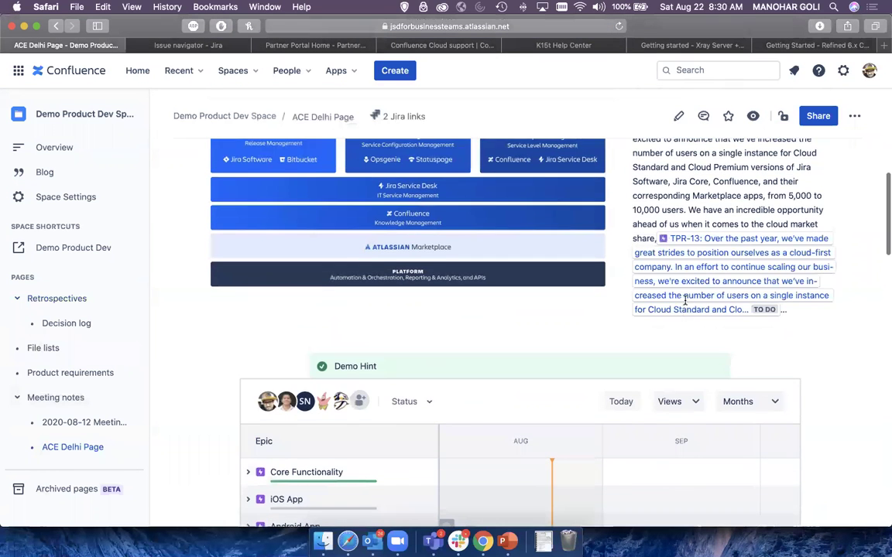
pyautogui.scroll(2, 684, 300)
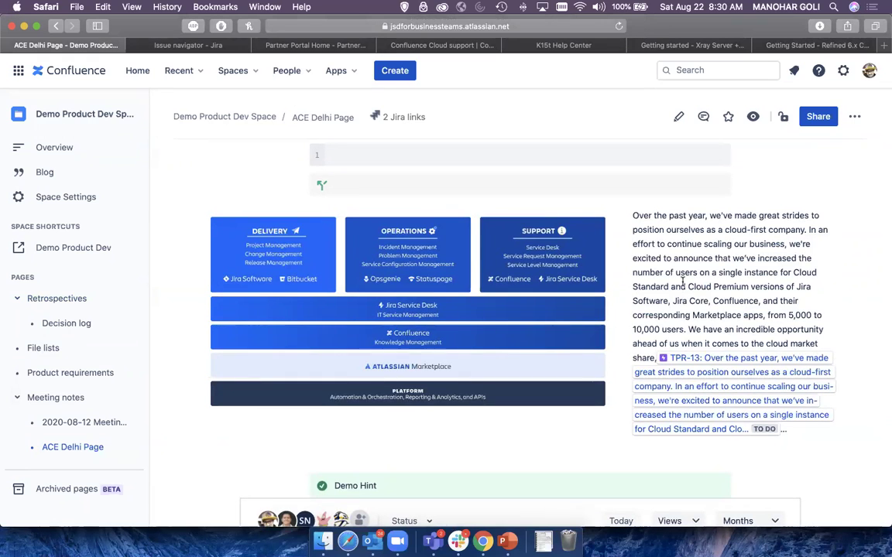
# - Open the Meeting notes page and view its resolved comments
pyautogui.click(70, 399)
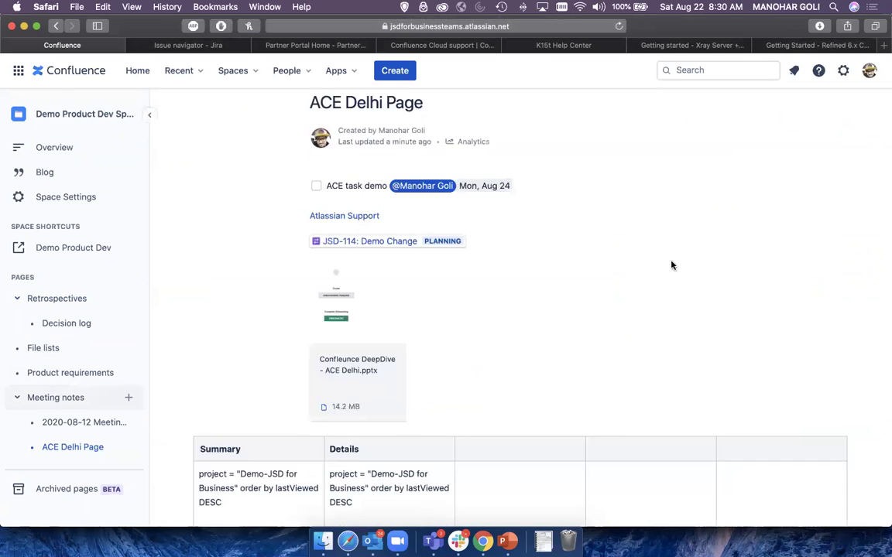
pyautogui.click(854, 118)
pyautogui.click(768, 246)
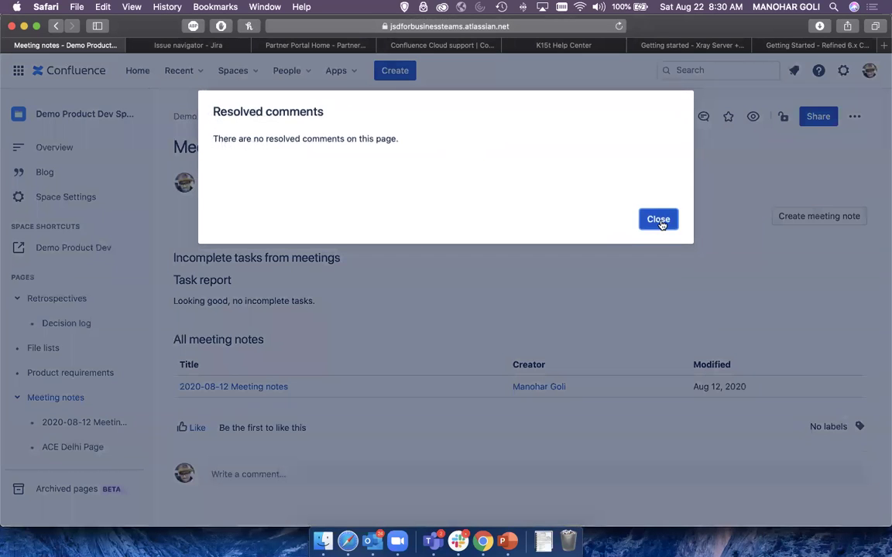
# - Close the resolved comments of the Meeting notes page and look over the ACE Delhi Page down to its diagram section
pyautogui.click(661, 223)
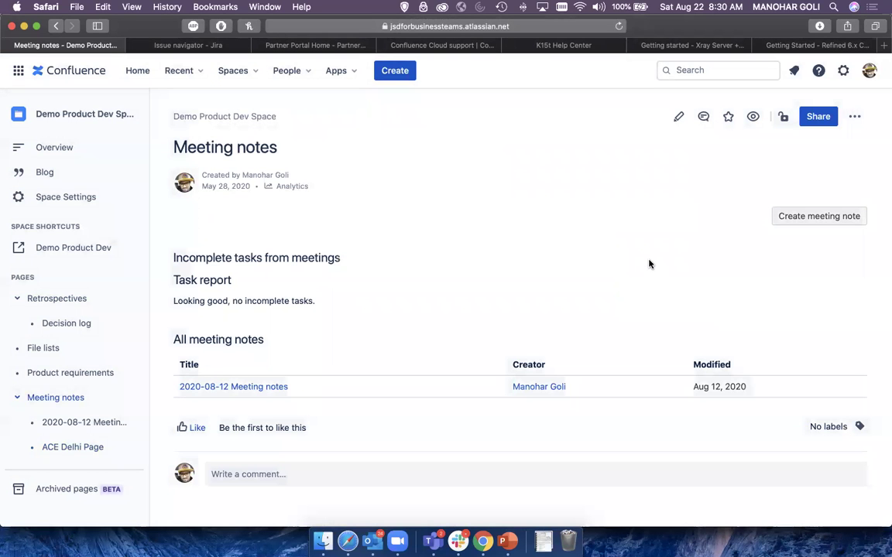
pyautogui.click(88, 448)
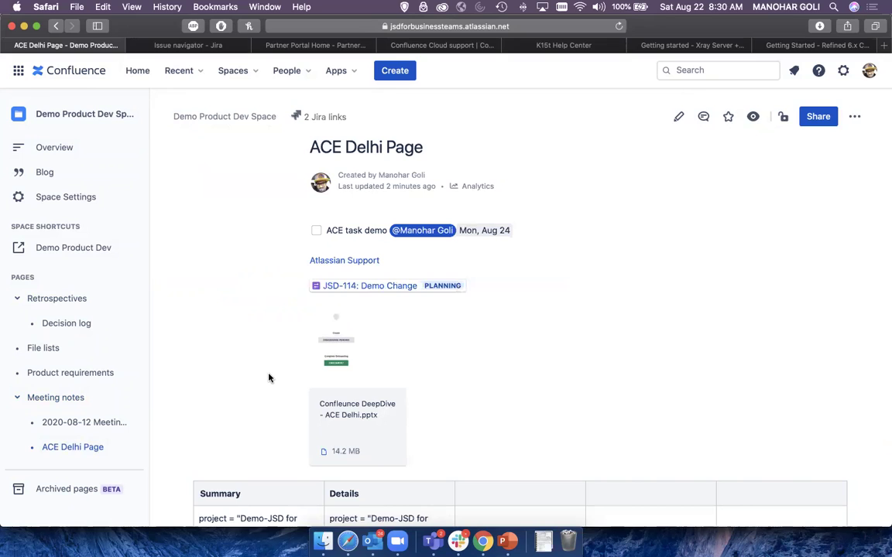
pyautogui.scroll(-10, 269, 378)
pyautogui.scroll(-4, 269, 378)
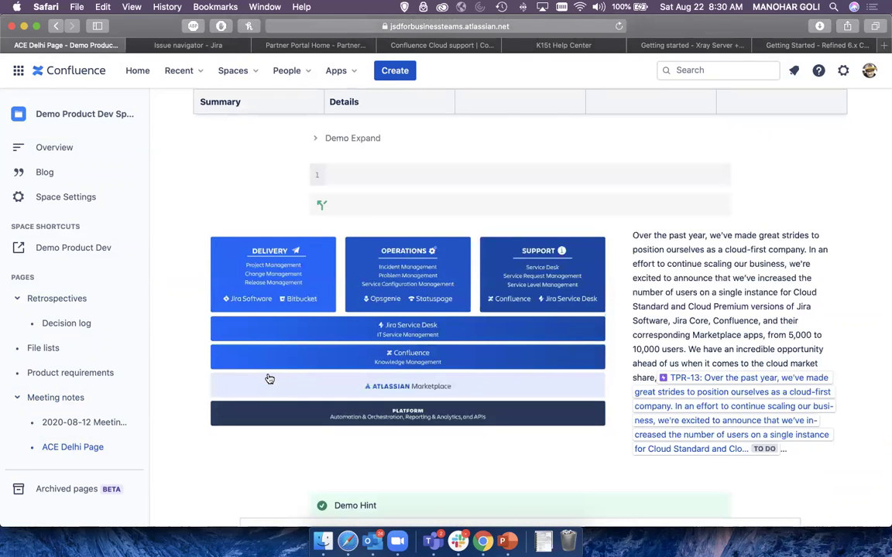
# - View the list of recently visited pages, close it, and open the Meeting notes page
pyautogui.click(195, 75)
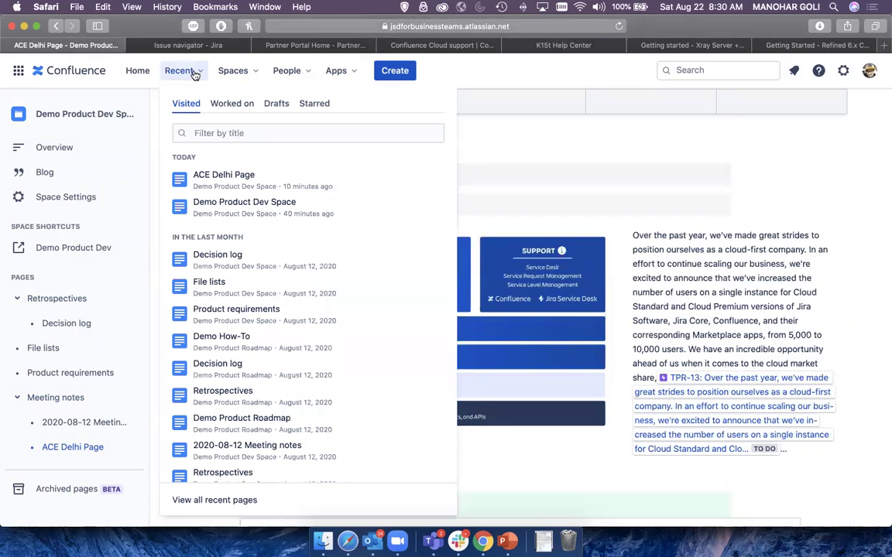
pyautogui.click(523, 109)
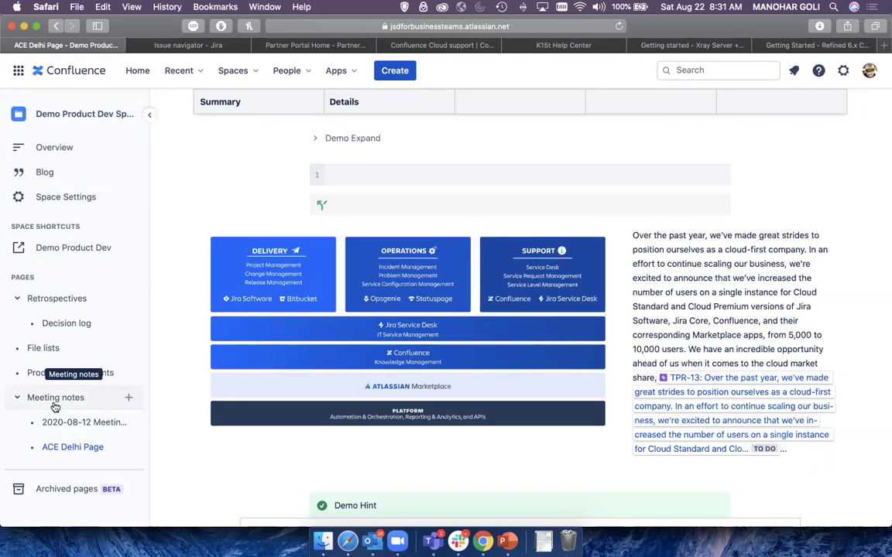
pyautogui.click(54, 404)
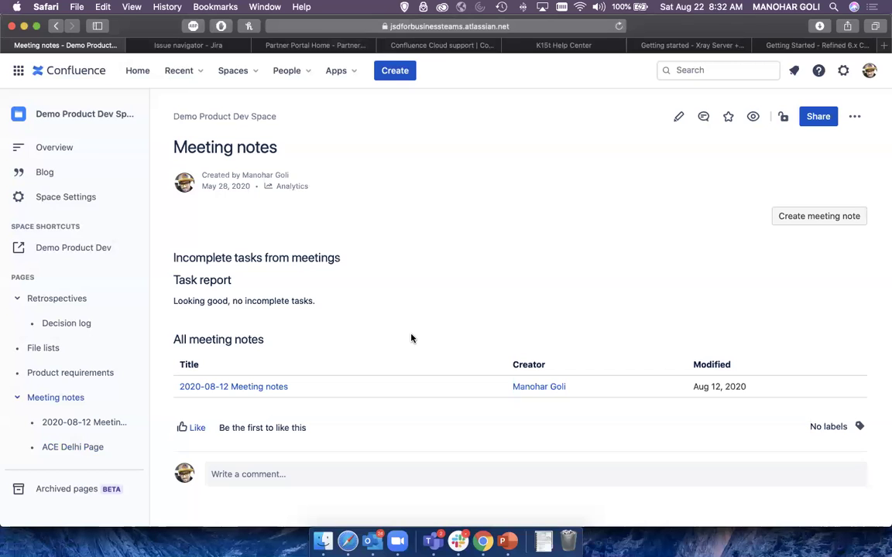
# - Return to the ACE Delhi Page and examine its task, links, attached presentation and the Summary and Details table
pyautogui.click(71, 443)
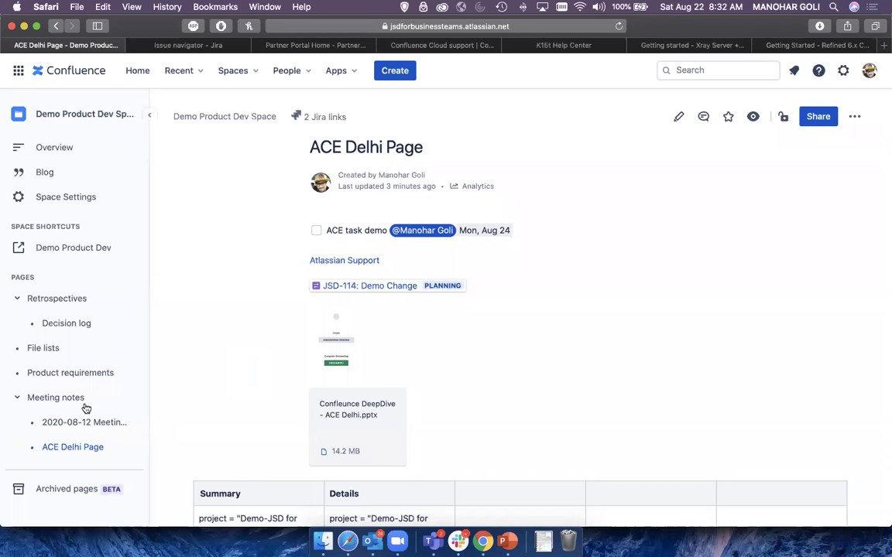
pyautogui.scroll(-2, 108, 445)
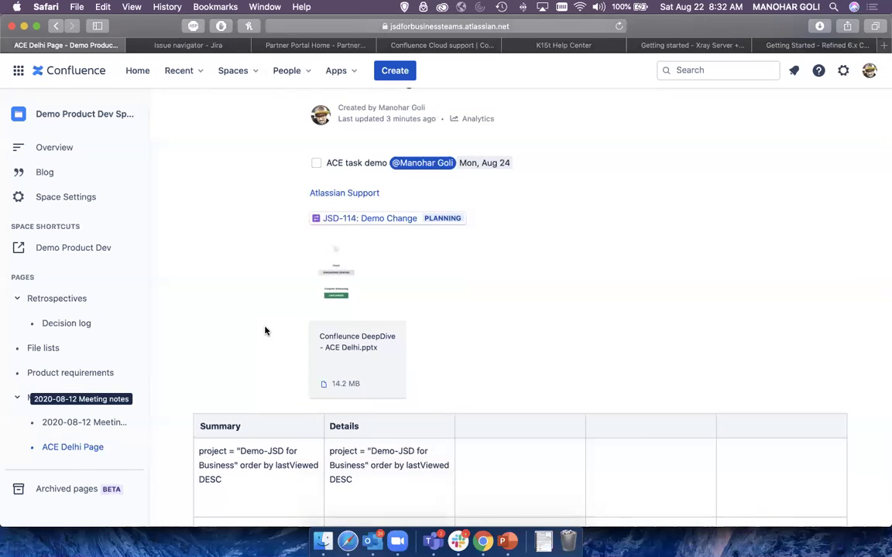
pyautogui.scroll(1, 265, 331)
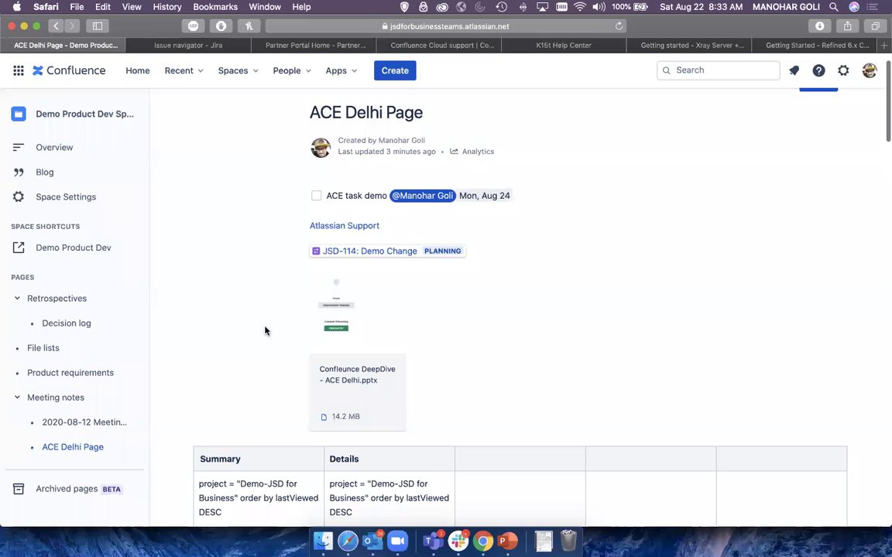
pyautogui.scroll(-1, 265, 331)
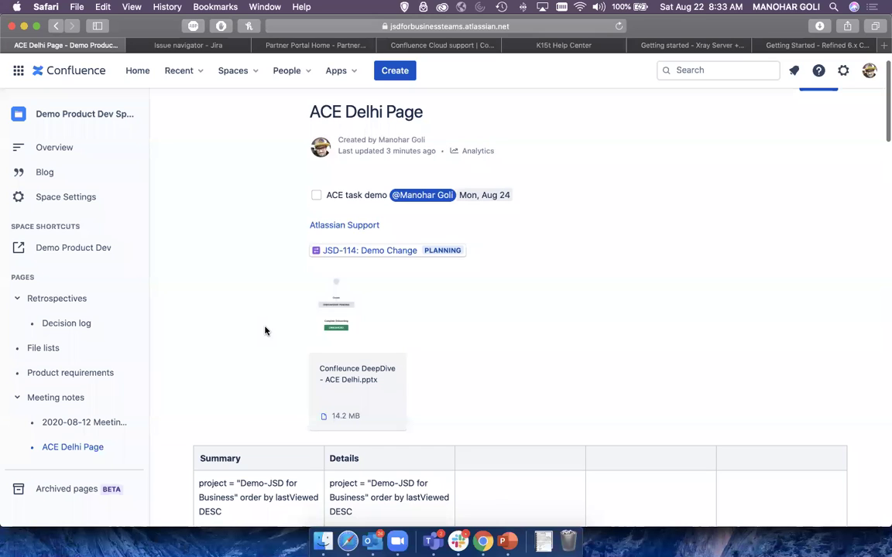
pyautogui.scroll(-1, 264, 331)
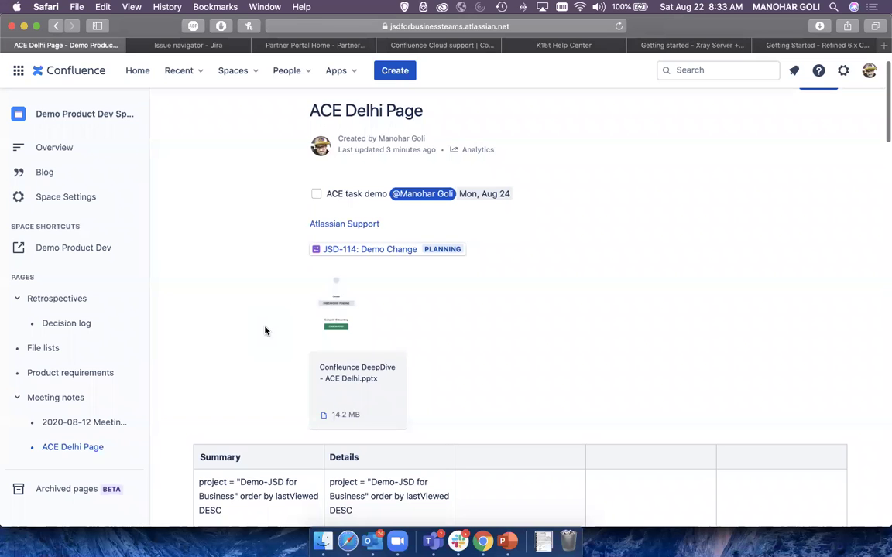
pyautogui.scroll(-1, 265, 331)
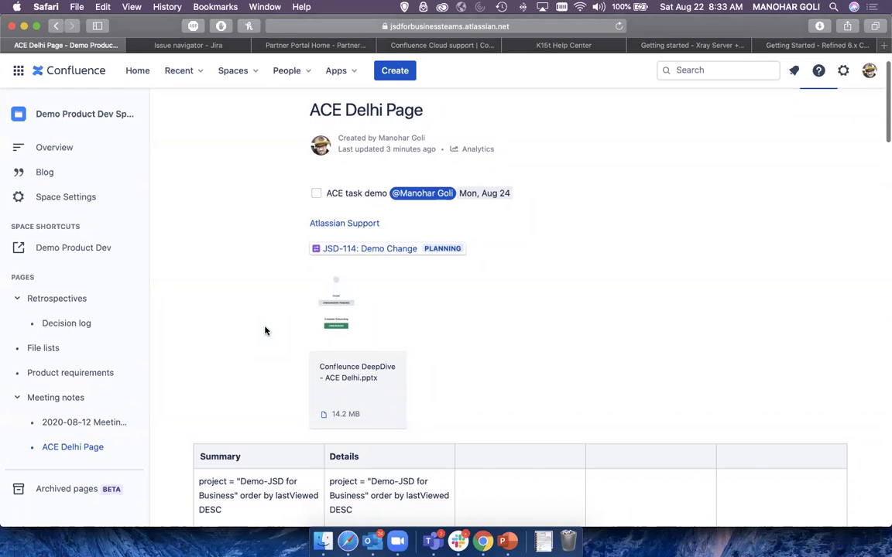
pyautogui.scroll(-1, 264, 330)
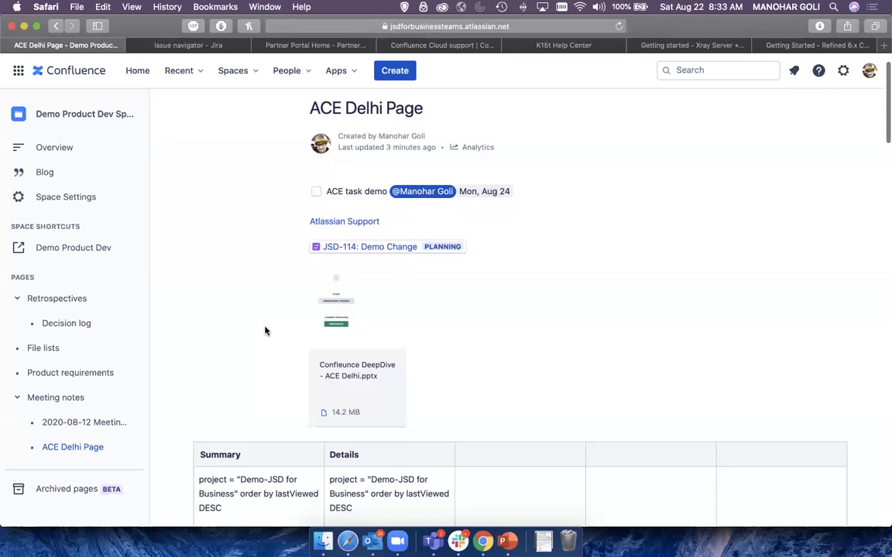
pyautogui.scroll(-5, 97, 335)
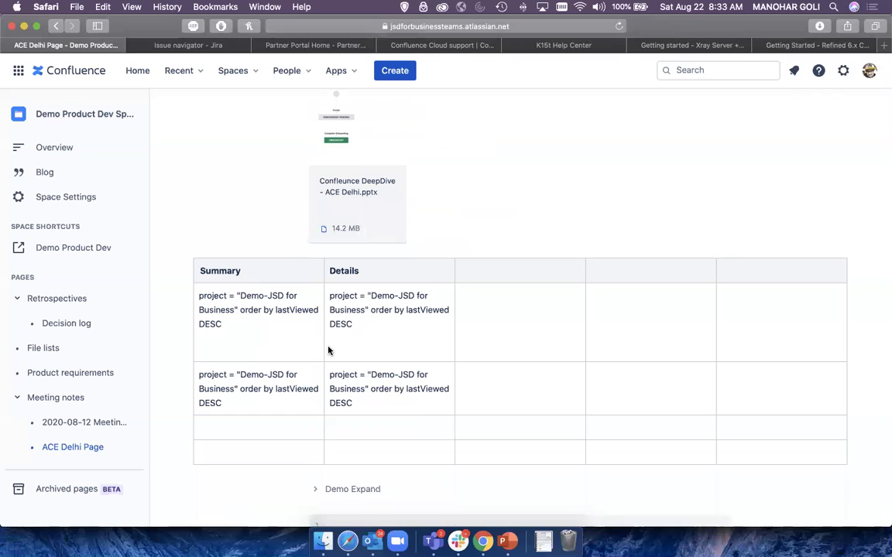
# - Open the permissions in the space settings and examine the group and individual user rights, highlighting the confluence-users group
pyautogui.click(67, 196)
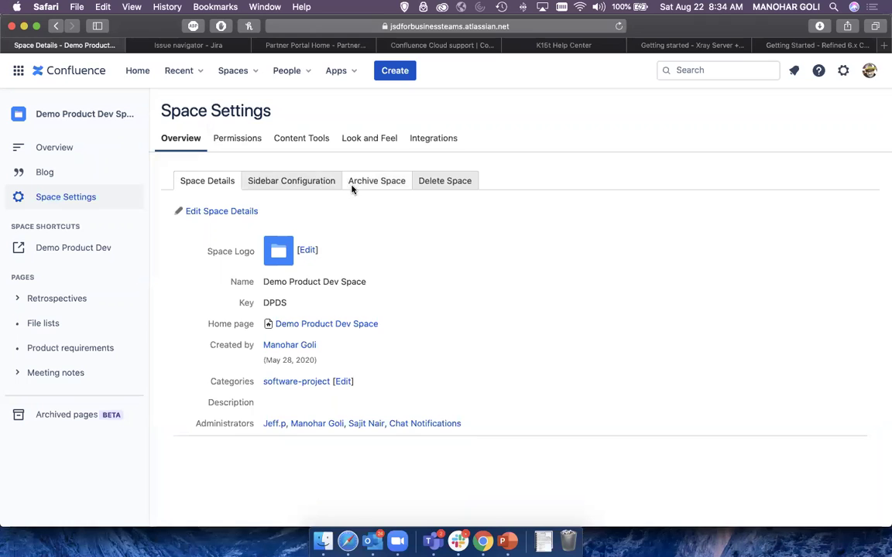
pyautogui.click(229, 144)
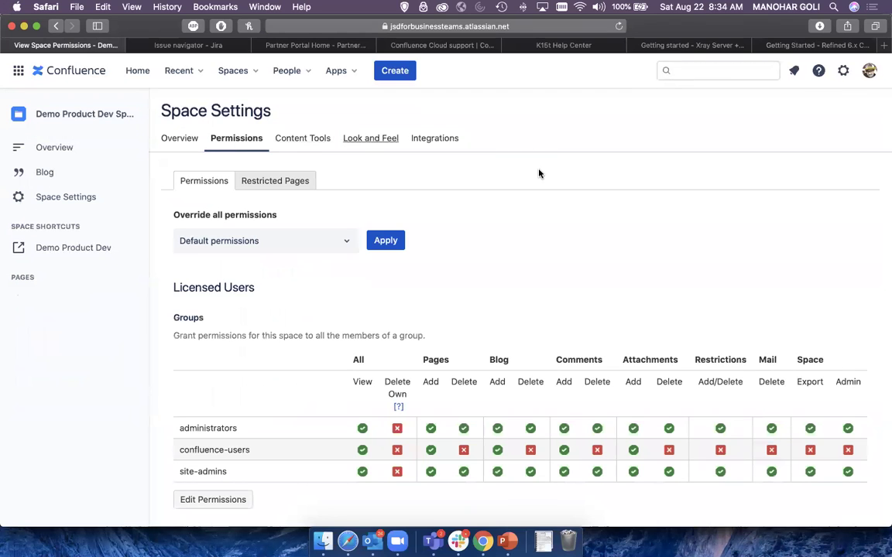
pyautogui.scroll(-2, 547, 232)
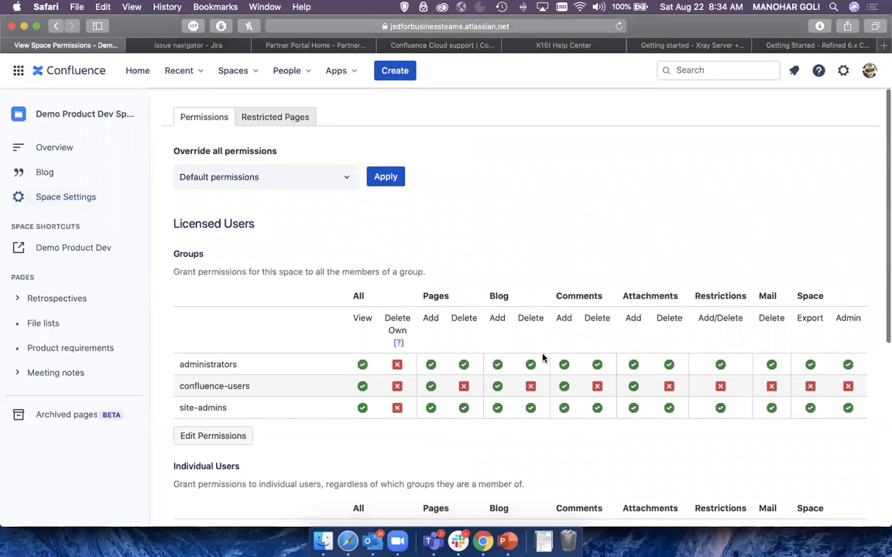
pyautogui.scroll(-4, 542, 360)
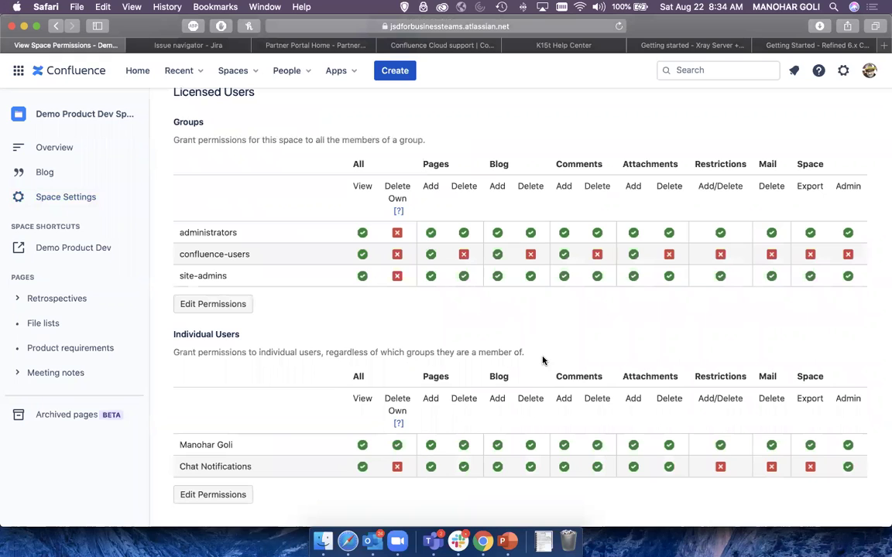
pyautogui.scroll(1, 541, 360)
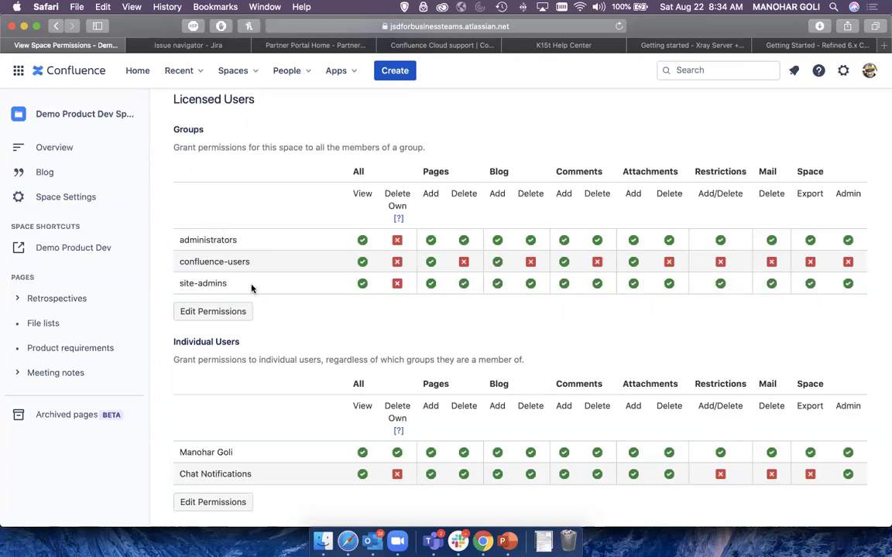
pyautogui.moveTo(252, 264); pyautogui.dragTo(172, 261)
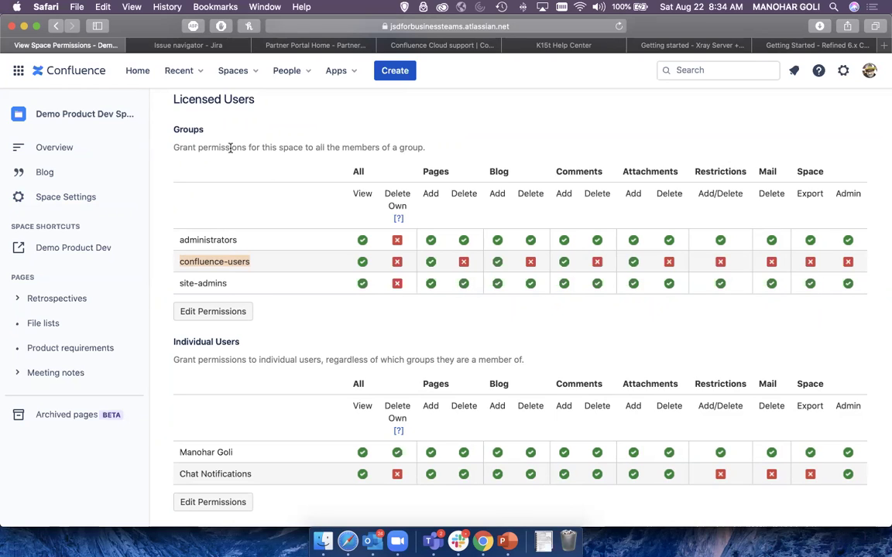
pyautogui.click(289, 304)
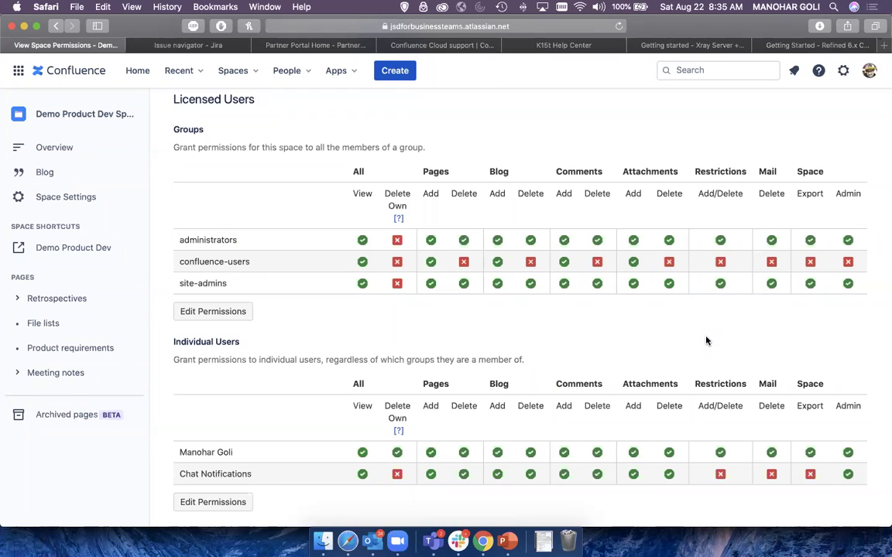
# - Open the space permissions for editing and choose jira-administrators as the licensed group to add
pyautogui.click(229, 318)
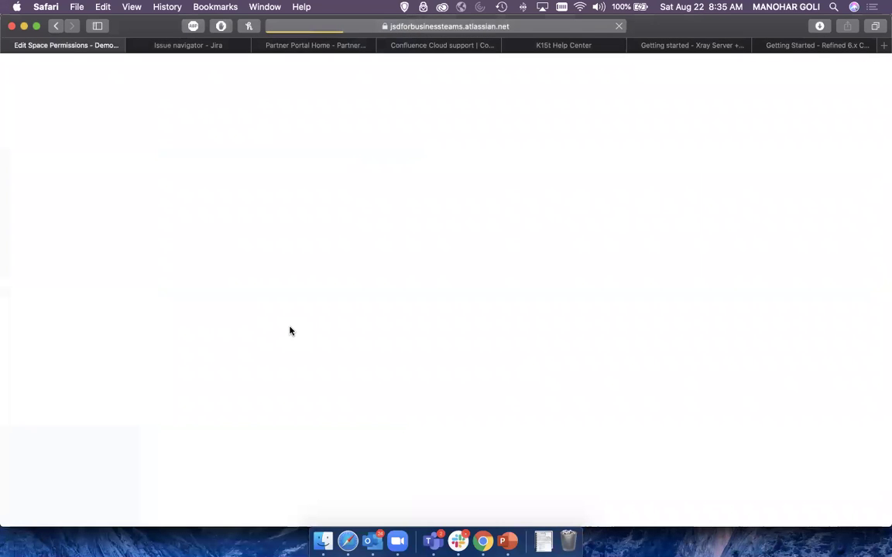
pyautogui.scroll(-1, 266, 336)
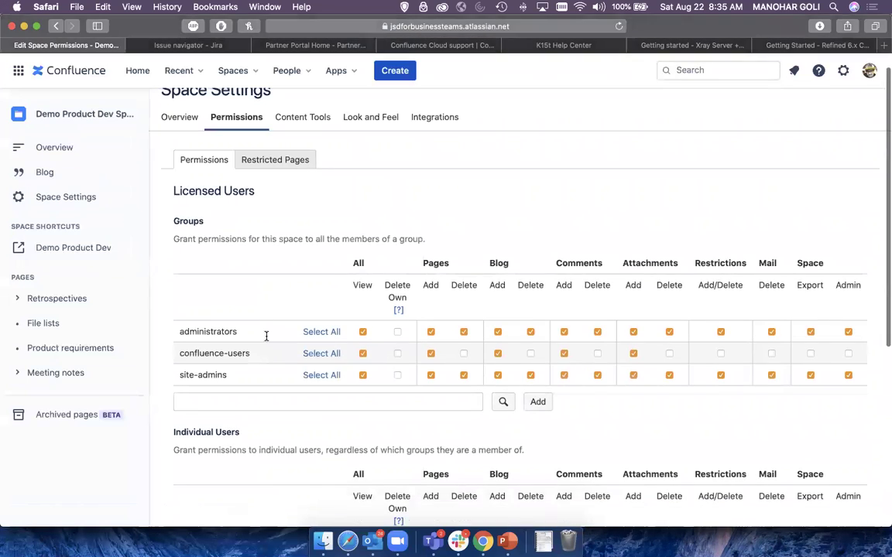
pyautogui.scroll(-2, 266, 336)
pyautogui.click(179, 334)
pyautogui.write('ji')
pyautogui.press('BackSpace')
pyautogui.write('ira')
pyautogui.click(283, 354)
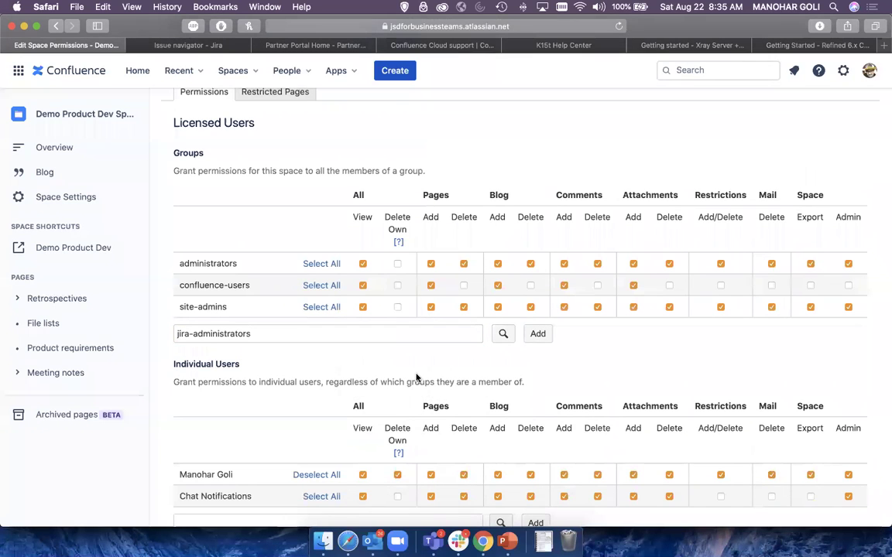
# - Clear the jira-administrators entry from the group to add without granting it any permissions
pyautogui.click(267, 330)
pyautogui.press('super+a')
pyautogui.press('BackSpace')
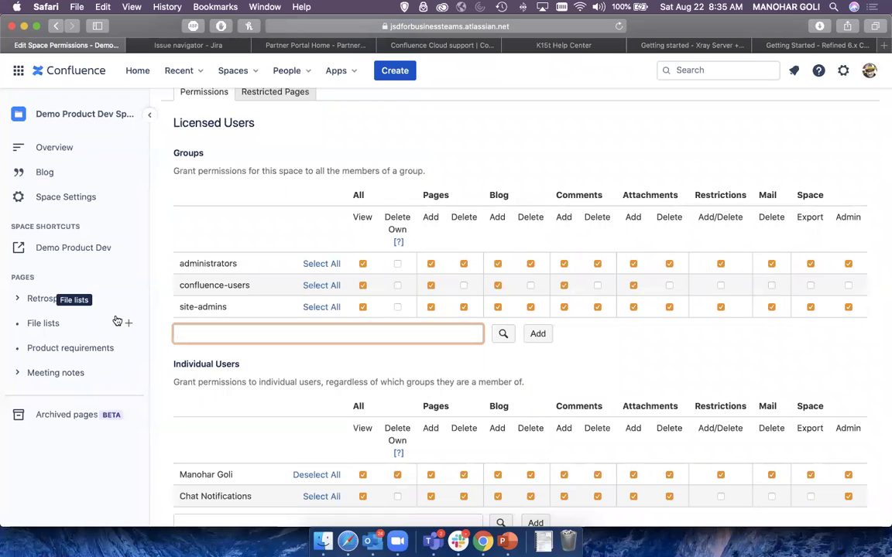
pyautogui.click(284, 372)
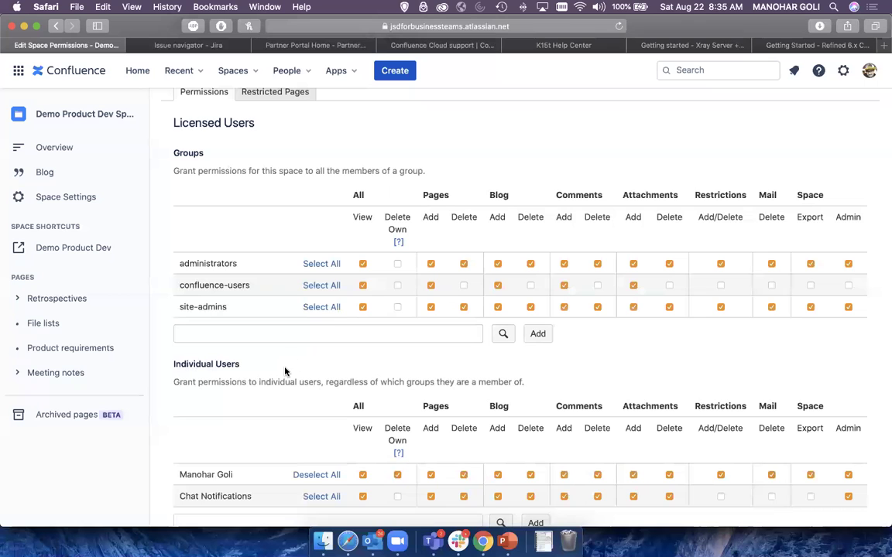
# - Examine the editable permissions for groups and individual users, down to the Anonymous Access section
pyautogui.scroll(1, 328, 318)
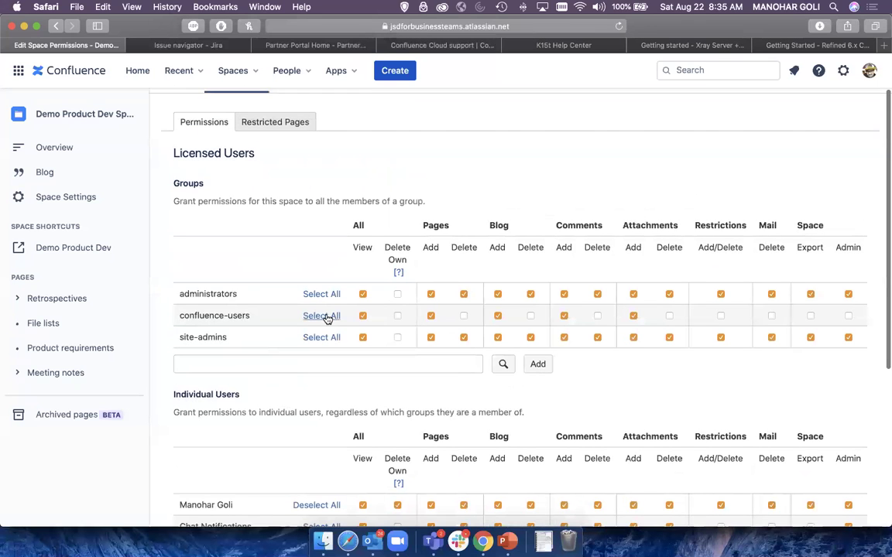
pyautogui.scroll(1, 327, 318)
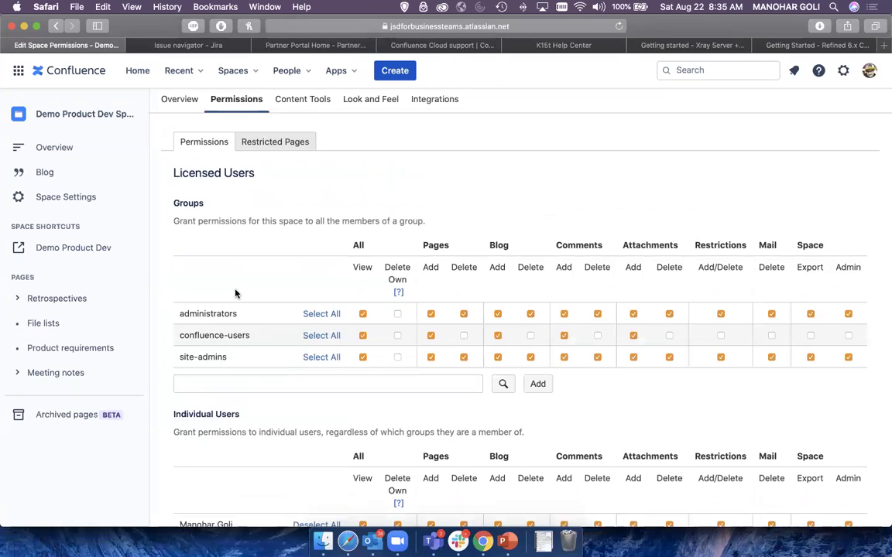
pyautogui.scroll(-3, 290, 275)
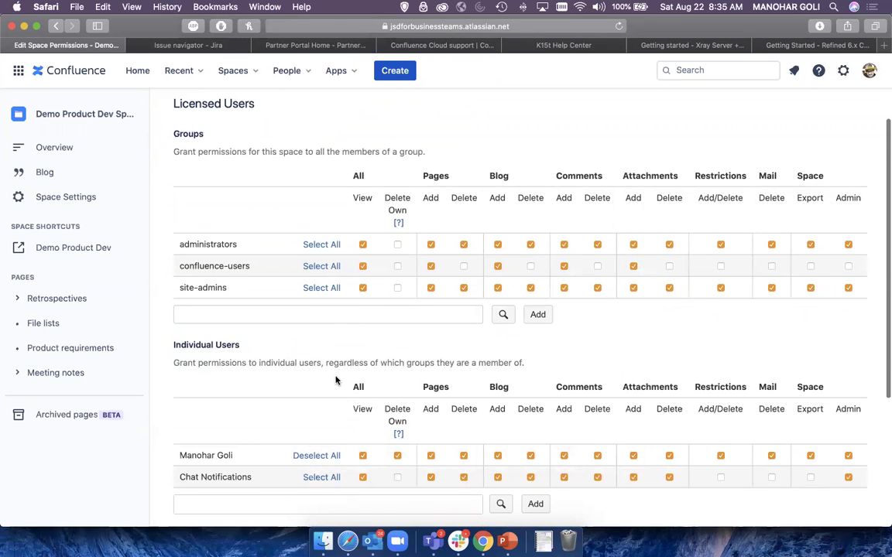
pyautogui.scroll(-5, 335, 371)
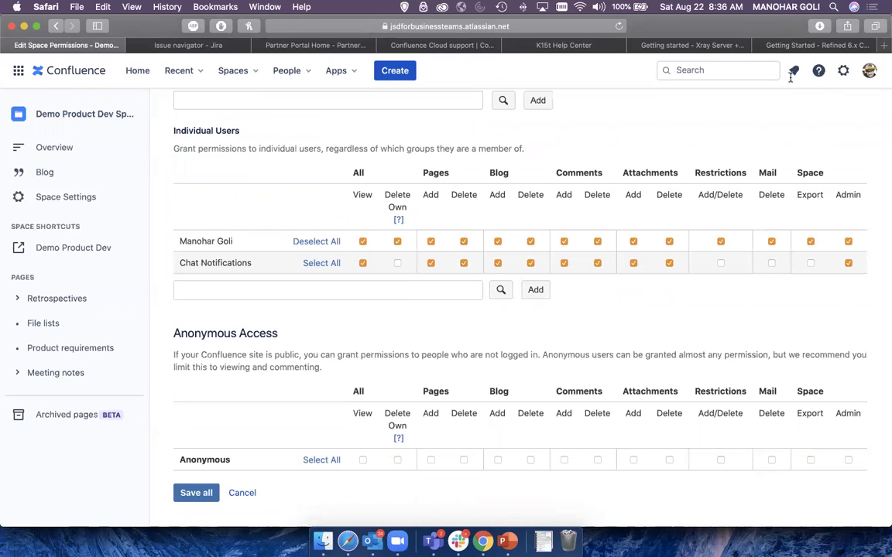
# - View the Xray documentation's Getting started page as a public site example, and return to the space permissions
pyautogui.click(654, 43)
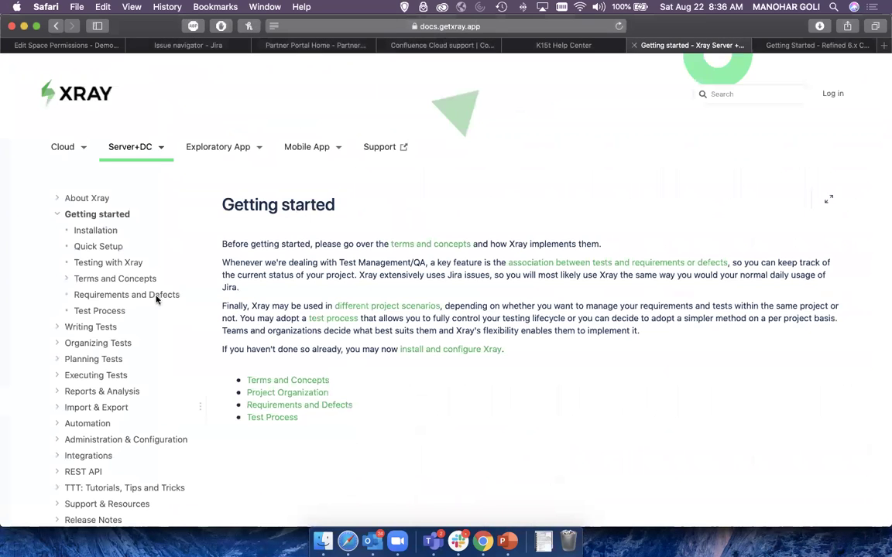
pyautogui.scroll(-5, 275, 246)
pyautogui.scroll(5, 275, 226)
pyautogui.click(103, 47)
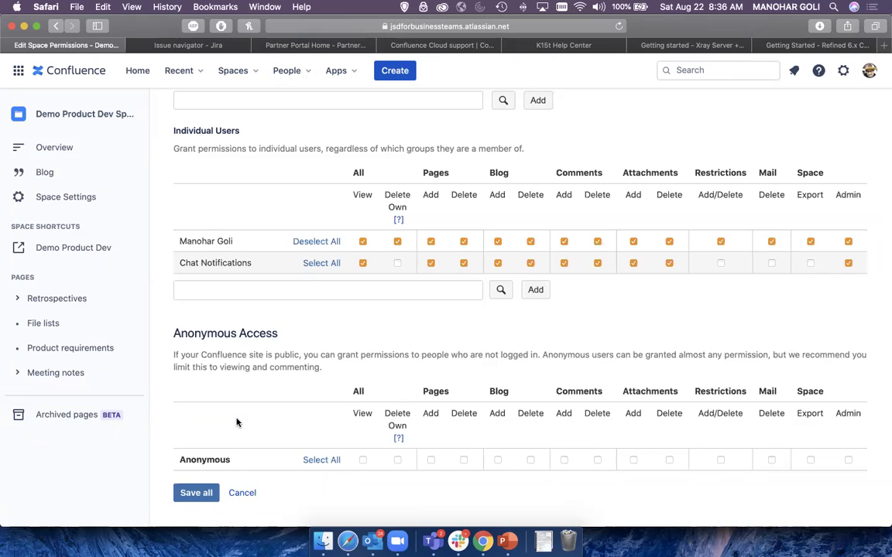
# - Cancel editing the space permissions and open the Decision log page under Retrospectives
pyautogui.click(241, 493)
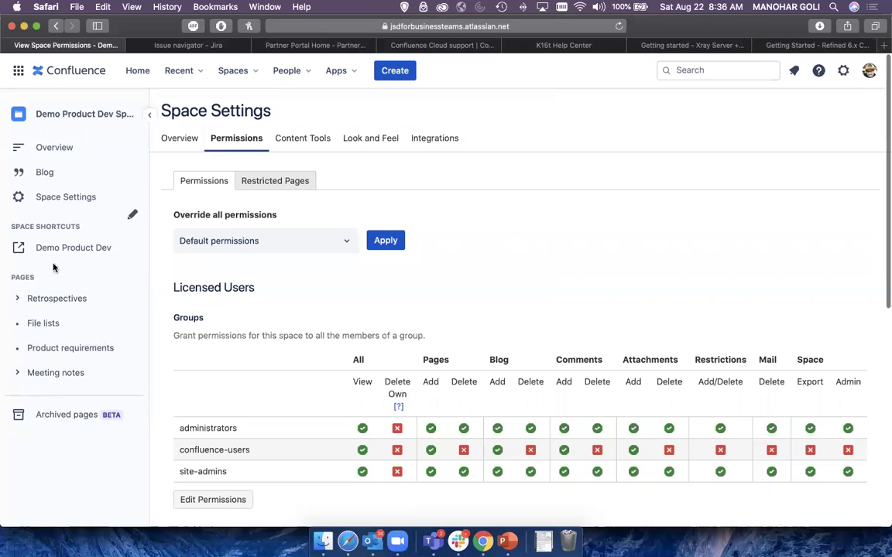
pyautogui.click(49, 299)
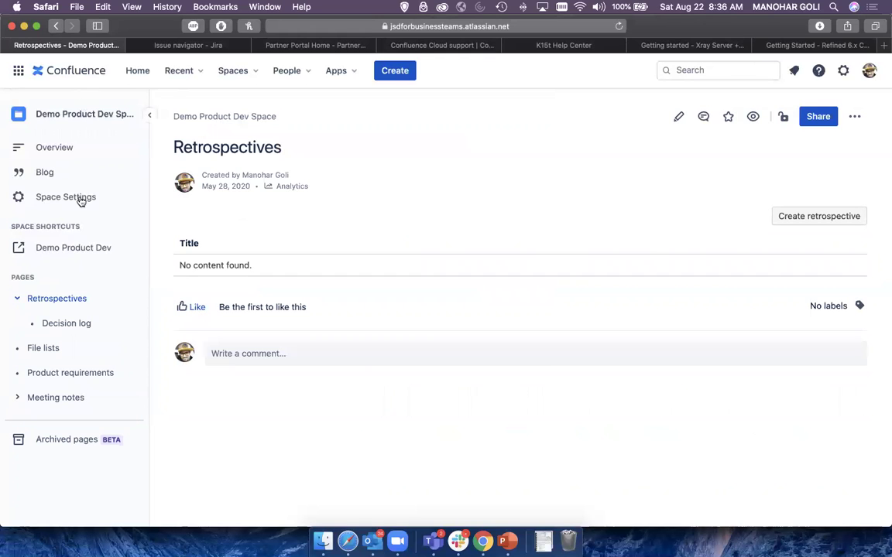
pyautogui.click(71, 324)
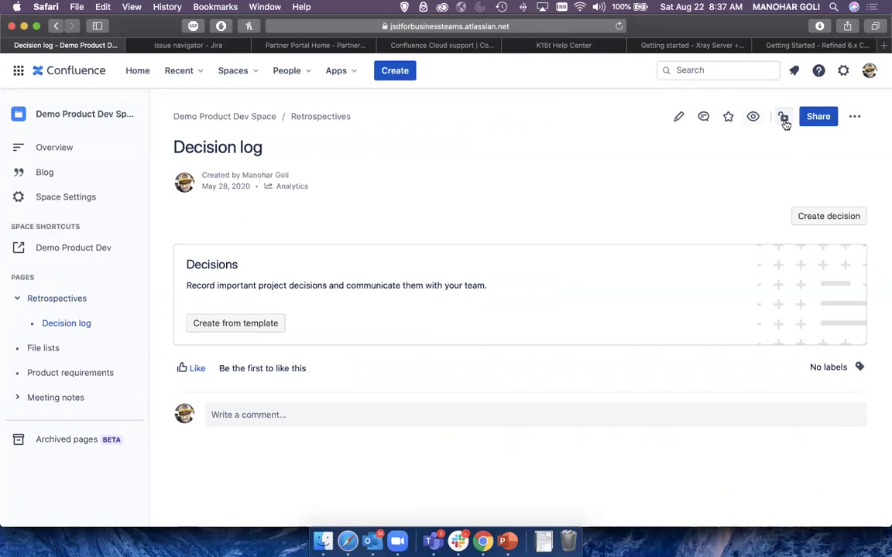
# - Restrict the Decision log page to "Only specific people can view or edit", and open its parent page, Retrospectives
pyautogui.click(783, 118)
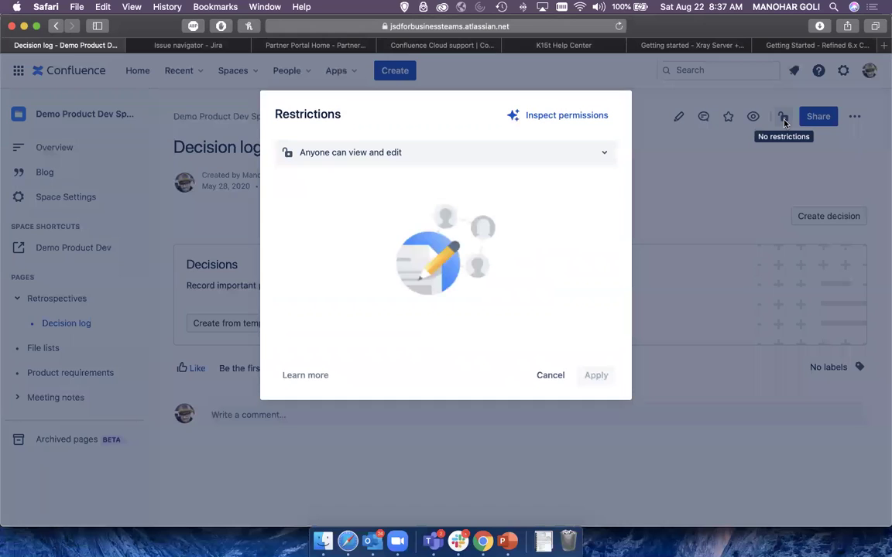
pyautogui.click(365, 153)
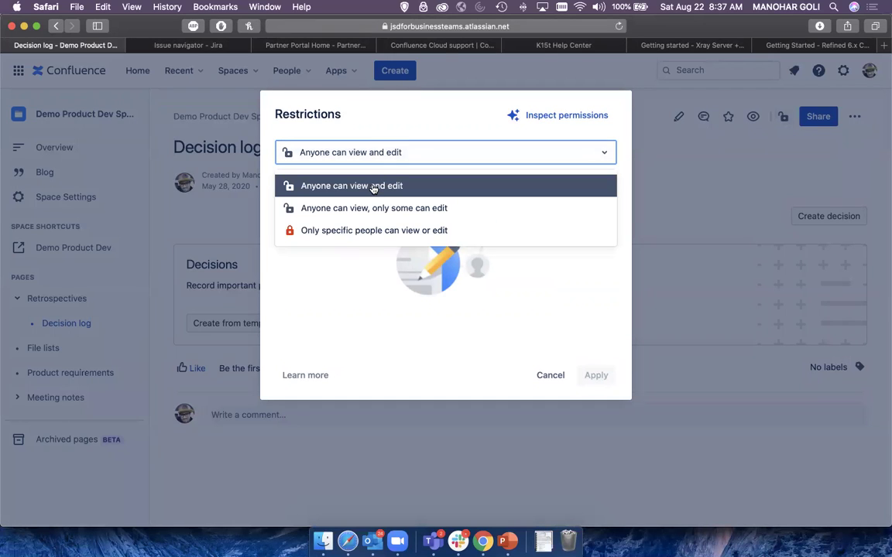
pyautogui.click(406, 230)
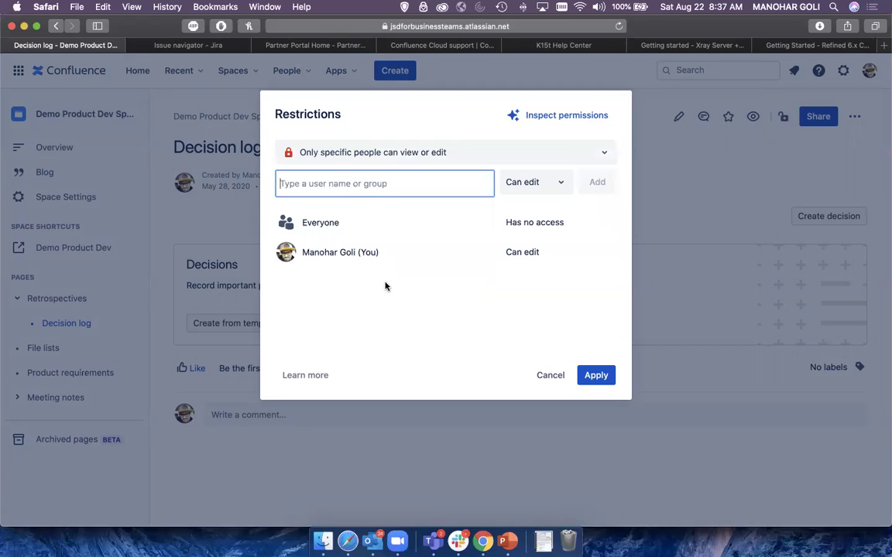
pyautogui.click(595, 375)
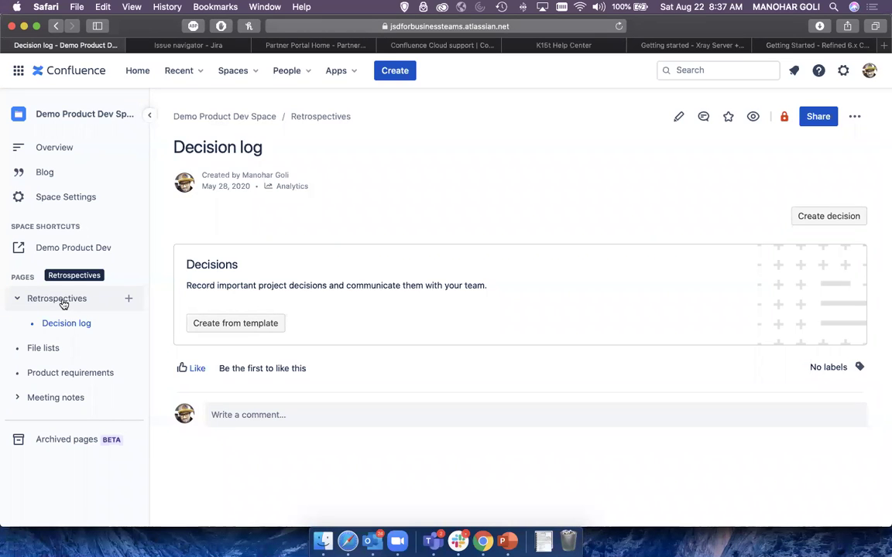
pyautogui.click(64, 302)
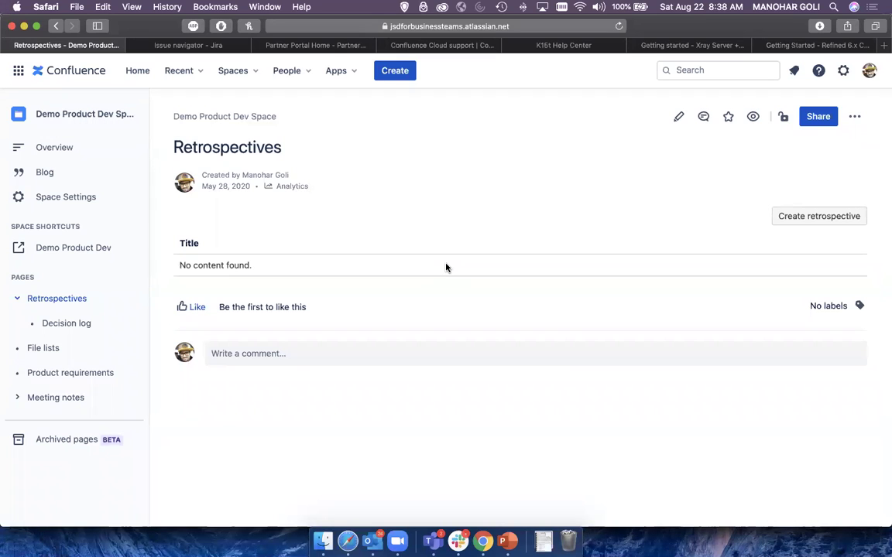
# - Examine the Atlassian Partner Portal Home page, including its news posts and program tiles, as an example Confluence site
pyautogui.click(297, 47)
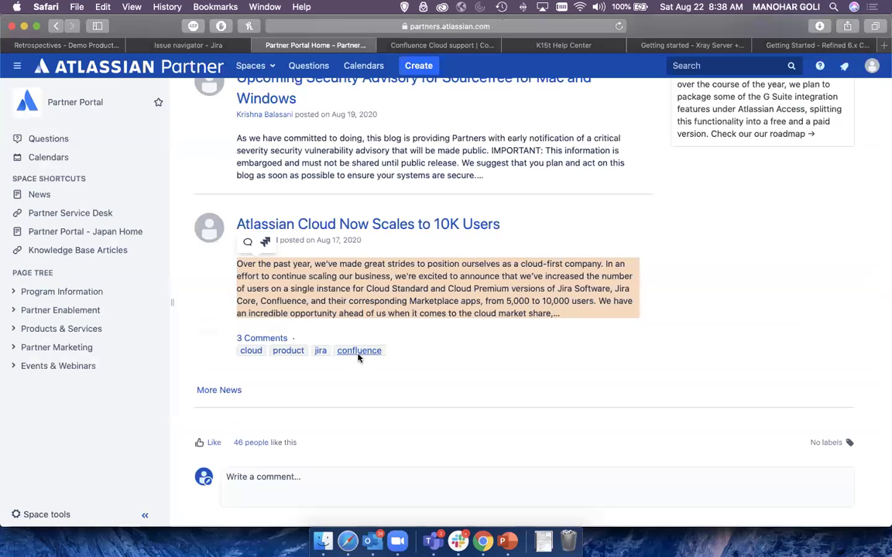
pyautogui.scroll(3, 388, 253)
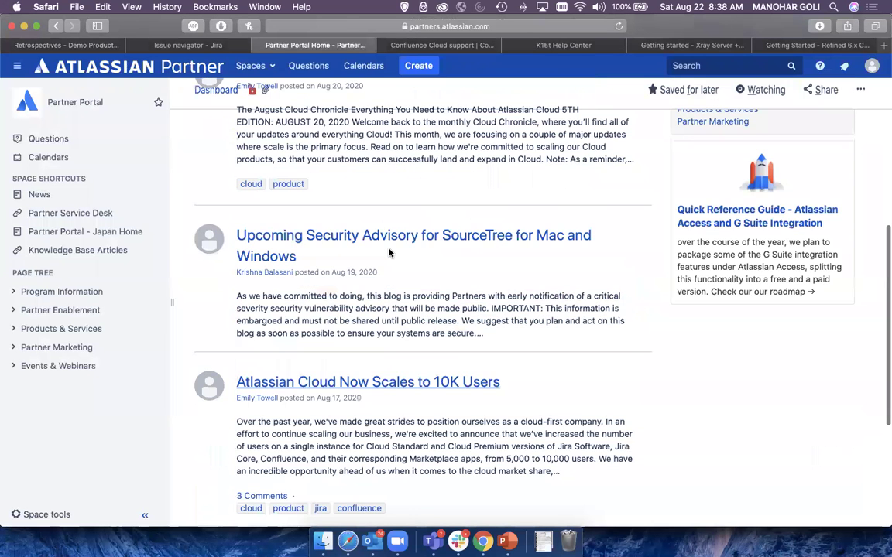
pyautogui.scroll(5, 388, 252)
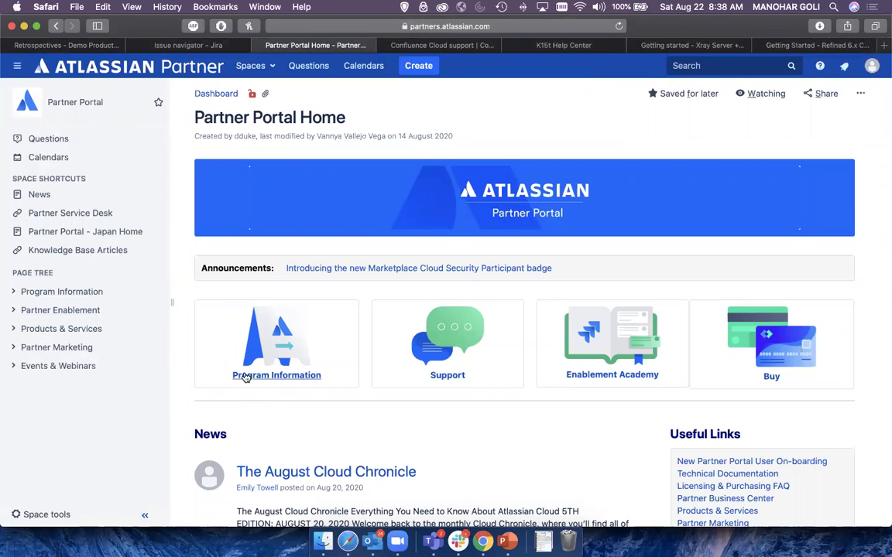
pyautogui.scroll(-2, 246, 377)
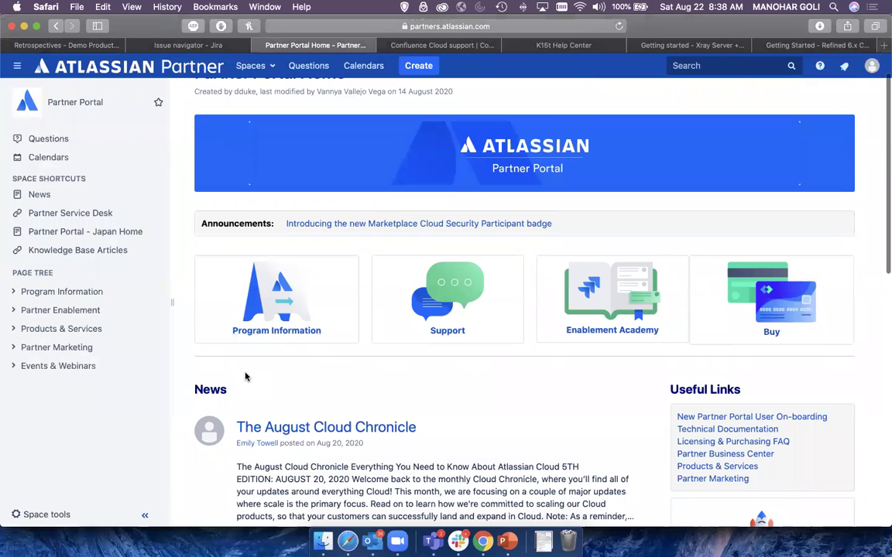
pyautogui.scroll(-2, 245, 376)
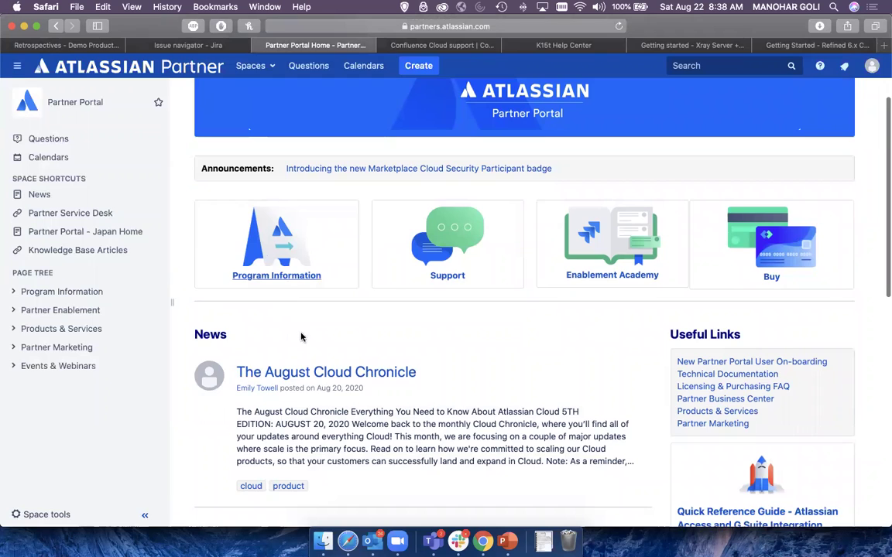
pyautogui.scroll(4, 333, 164)
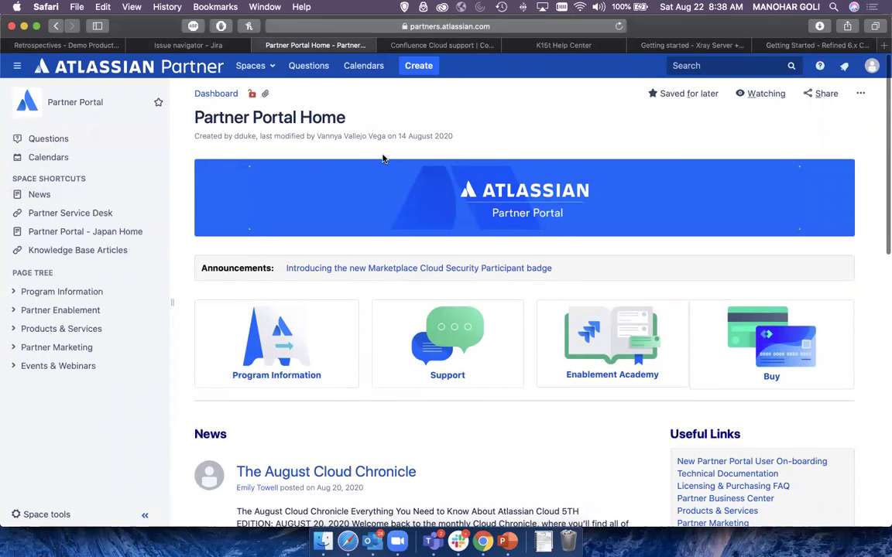
# - Open the Confluence Cloud support site, change it to the Server version and look through its help categories
pyautogui.click(463, 50)
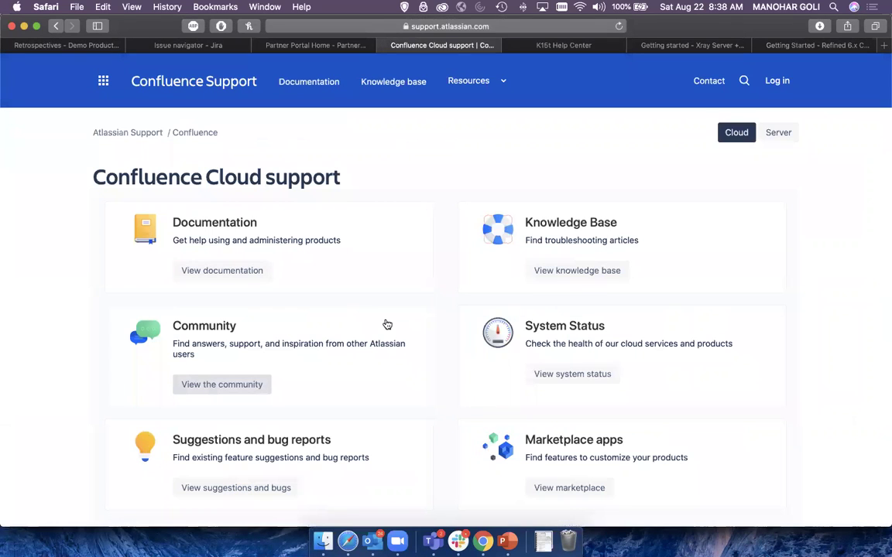
pyautogui.click(775, 133)
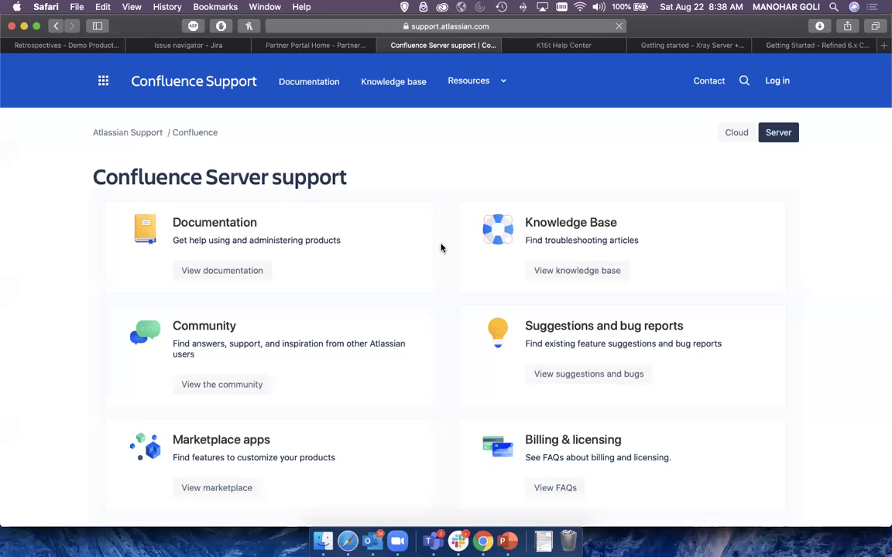
pyautogui.scroll(-5, 452, 391)
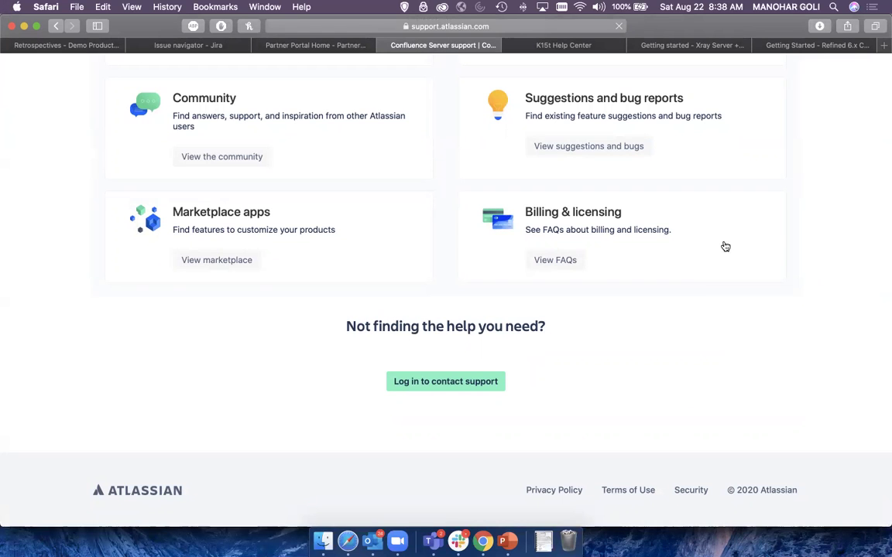
pyautogui.scroll(5, 682, 301)
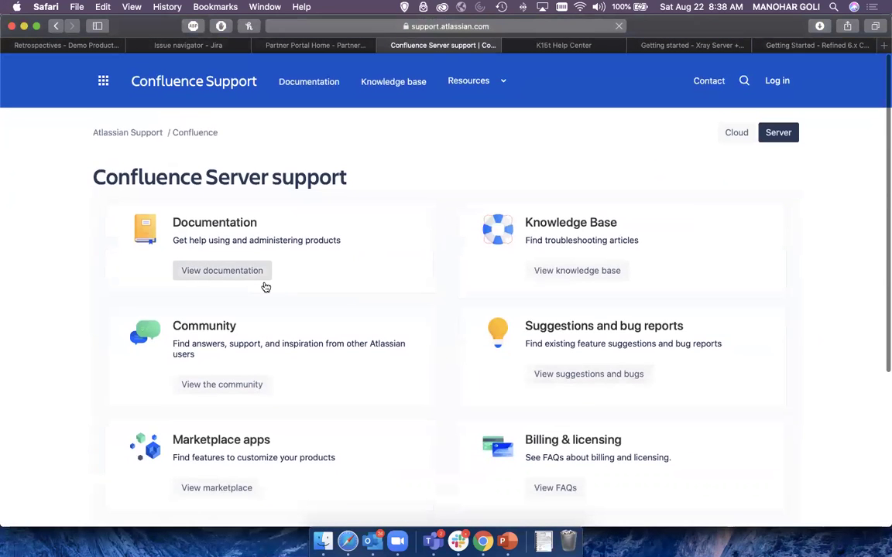
# - Open the Confluence Server documentation and read through its Get started guide down to the page footer
pyautogui.click(229, 270)
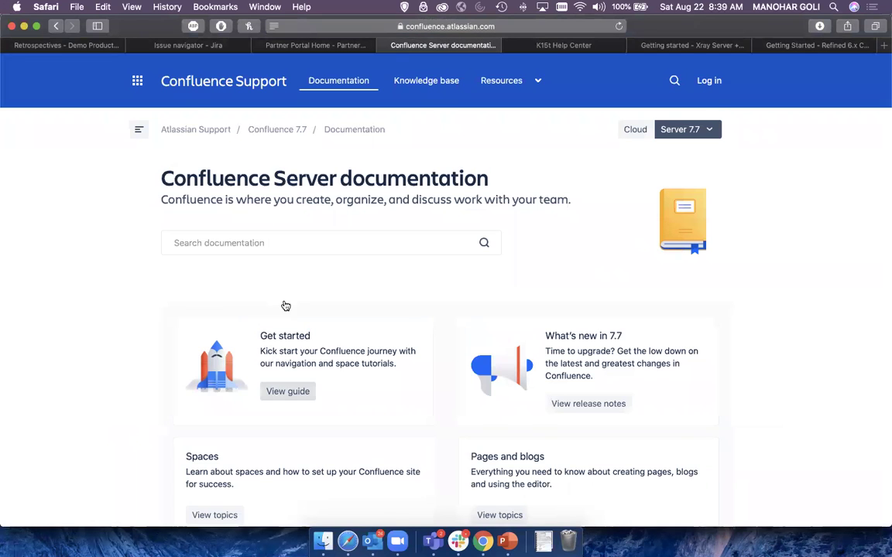
pyautogui.scroll(-3, 285, 305)
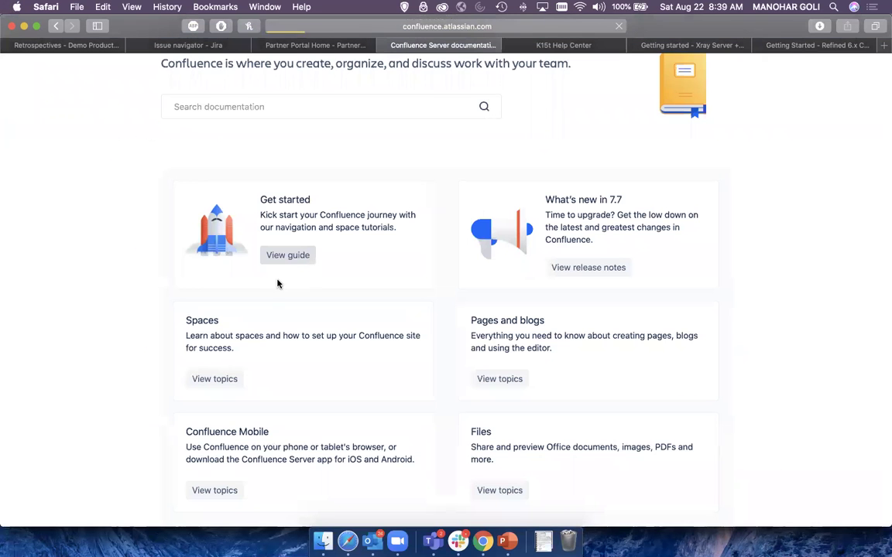
pyautogui.click(279, 283)
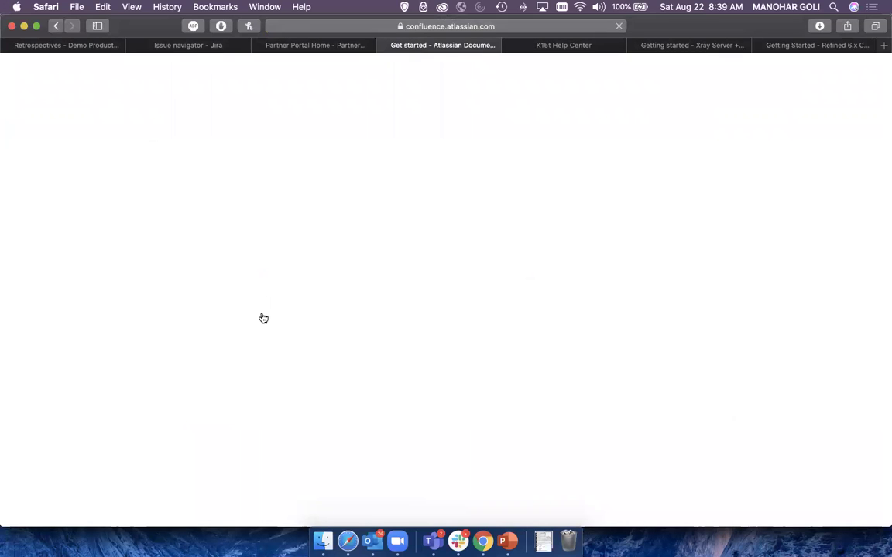
pyautogui.scroll(-10, 261, 314)
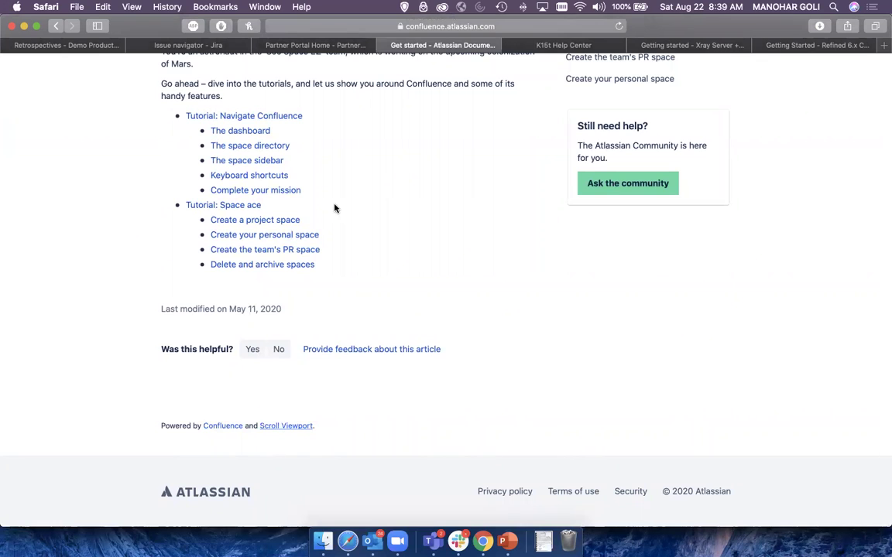
pyautogui.scroll(15, 619, 62)
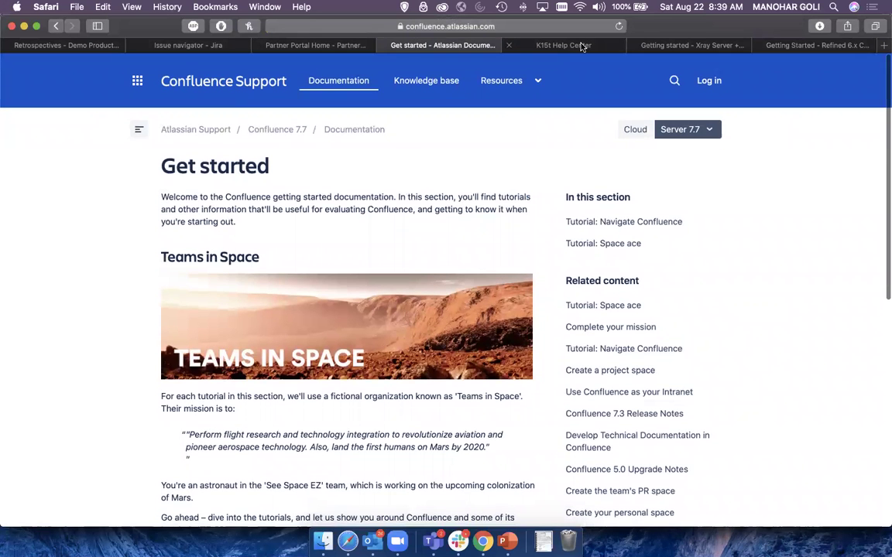
# - Look through the Atlassian Marketplace apps listed on the K15t Help Center, down to the page footer
pyautogui.click(577, 44)
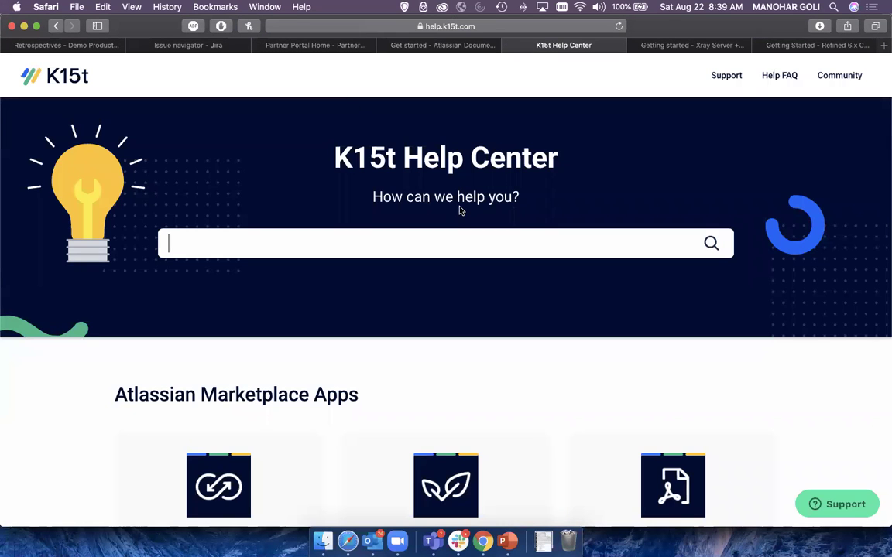
pyautogui.scroll(-8, 439, 326)
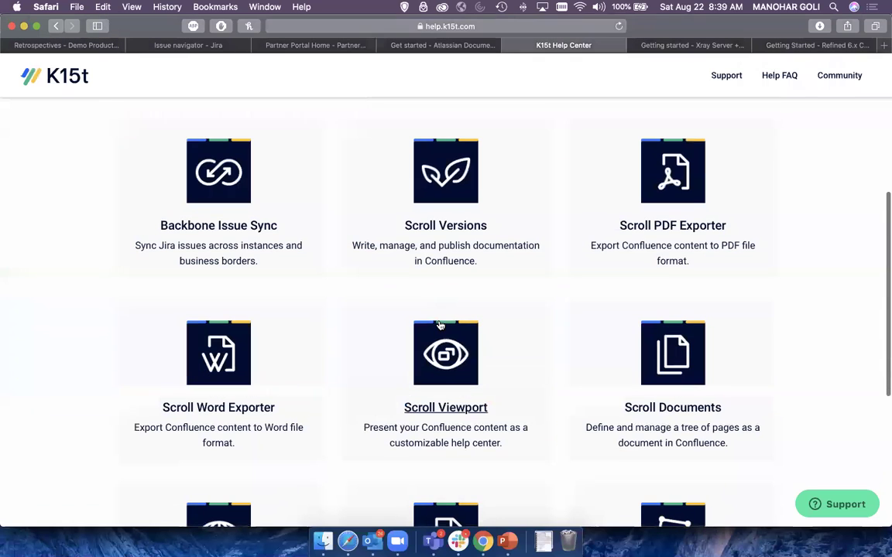
pyautogui.scroll(-8, 439, 325)
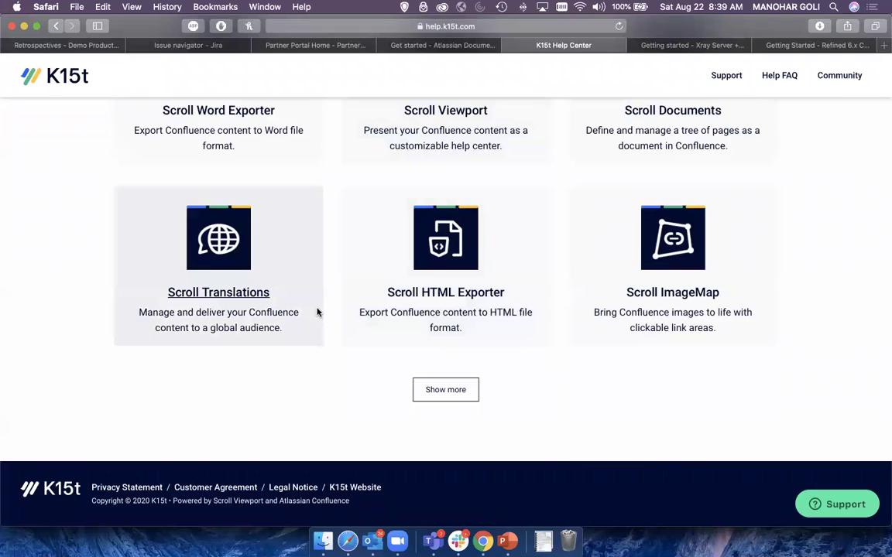
pyautogui.scroll(15, 318, 312)
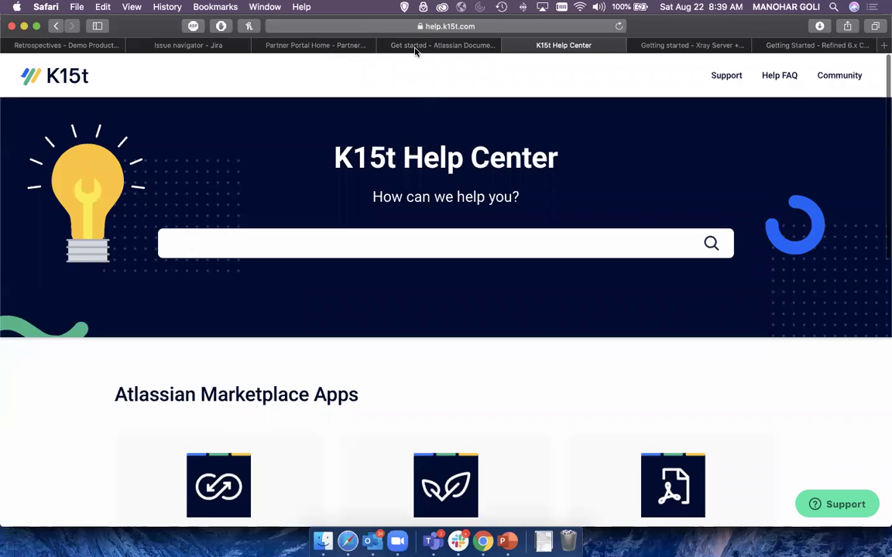
# - Return to the Confluence Server Get started guide and review its layout and Teams in Space section
pyautogui.hotkey('ctrl', 'shift', 'Tab')
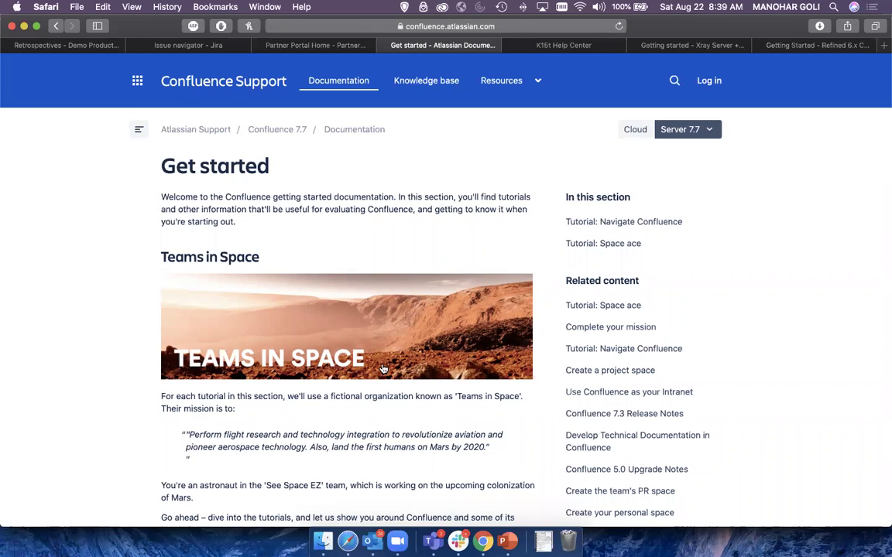
pyautogui.scroll(-3, 383, 369)
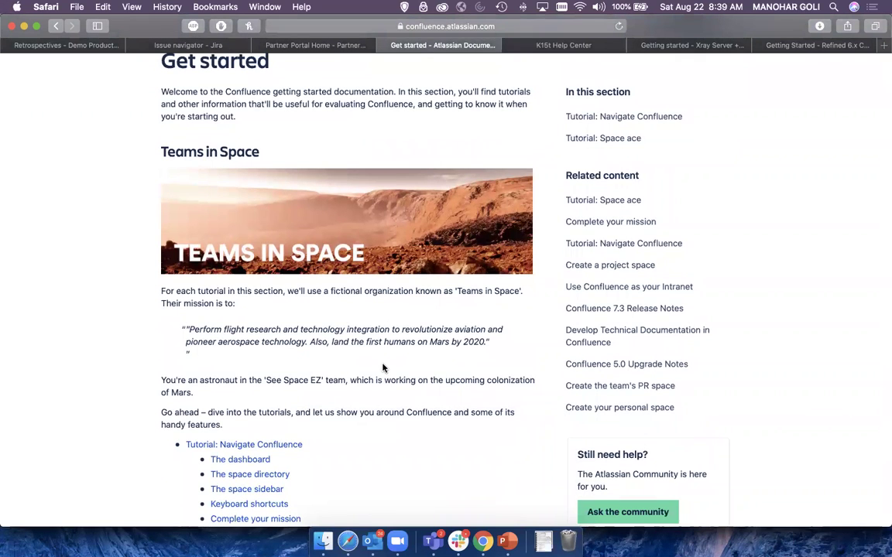
pyautogui.scroll(3, 383, 367)
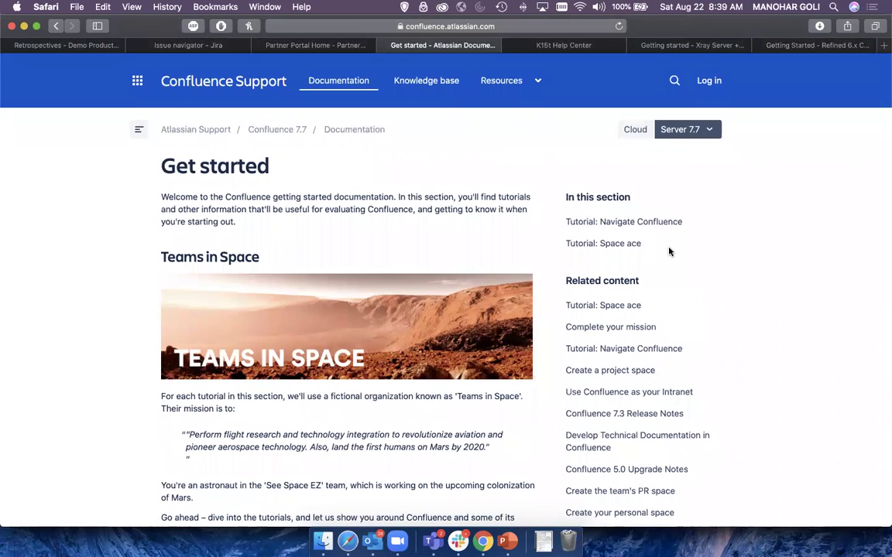
# - Open the Refined documentation home page from its Getting Started page and look through the listed Refined apps
pyautogui.click(818, 46)
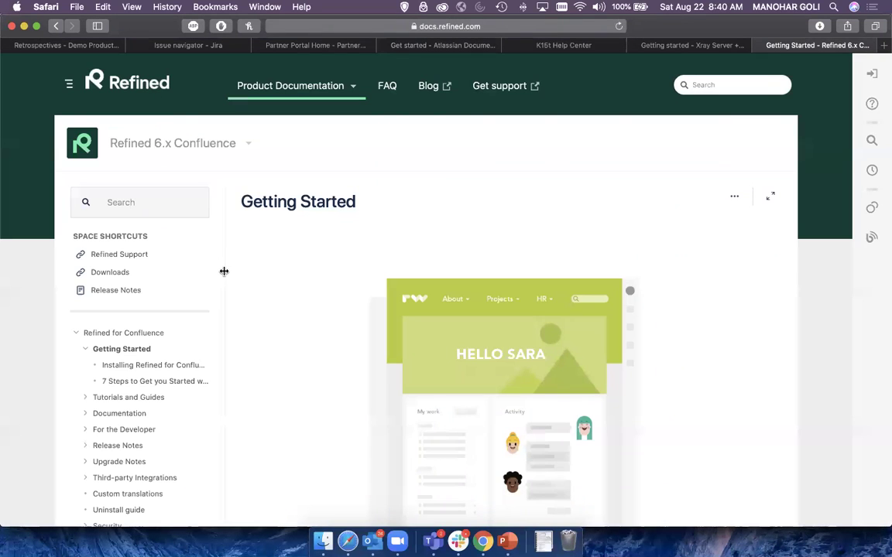
pyautogui.click(98, 75)
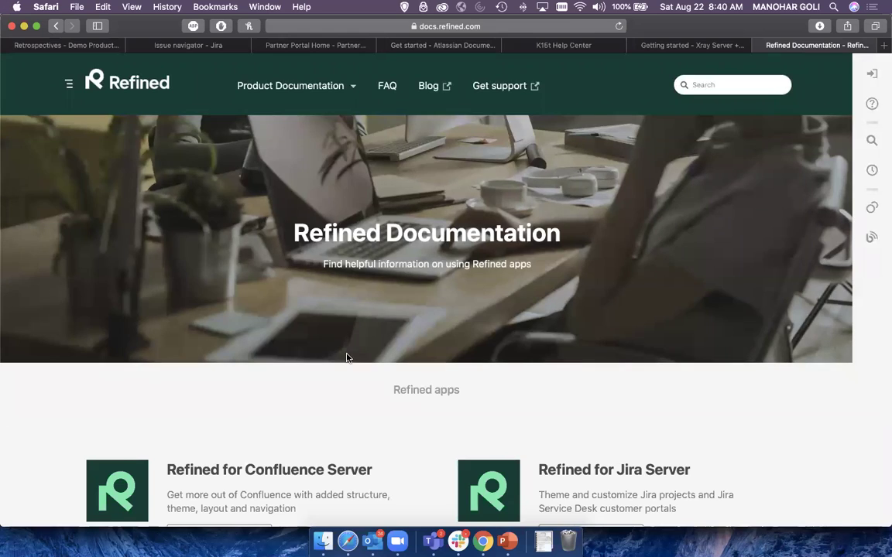
pyautogui.scroll(-10, 347, 358)
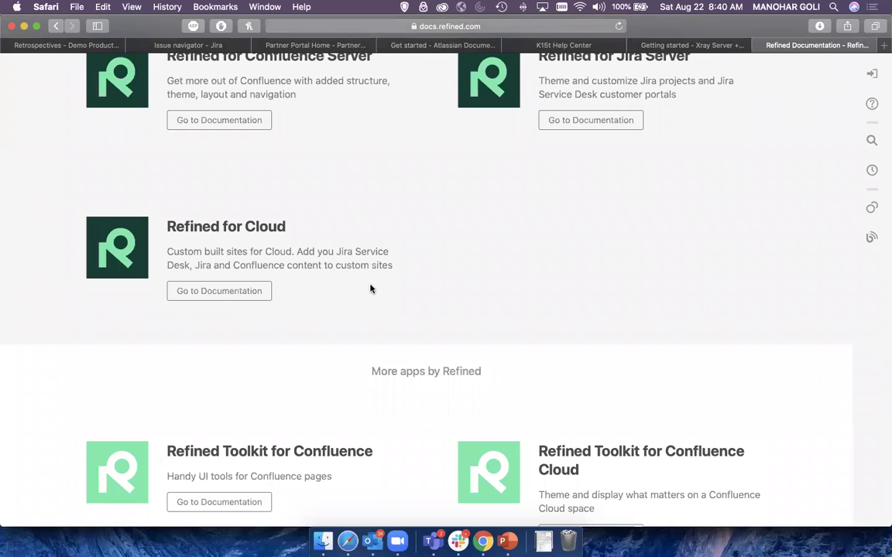
pyautogui.scroll(5, 370, 271)
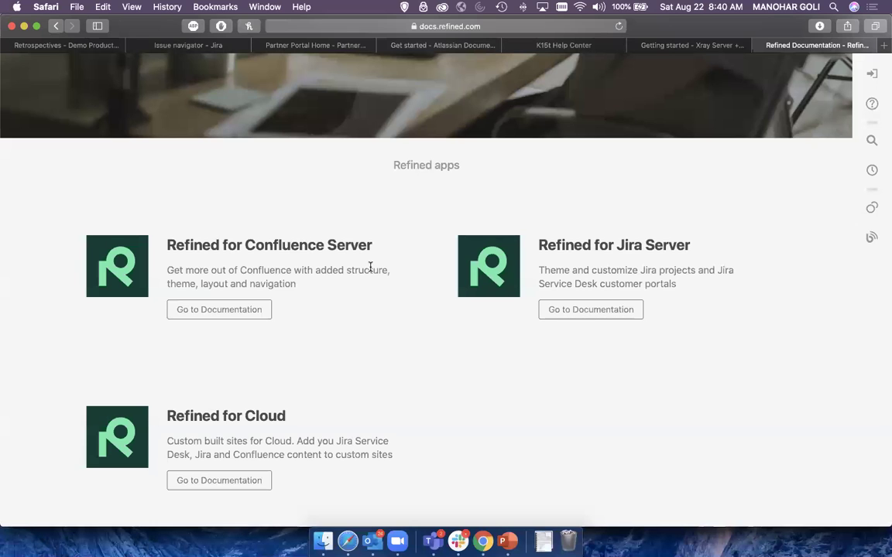
# - Compare the Partner Portal Home page with the Confluence Get started guide, and return to the Retrospectives page
pyautogui.click(347, 45)
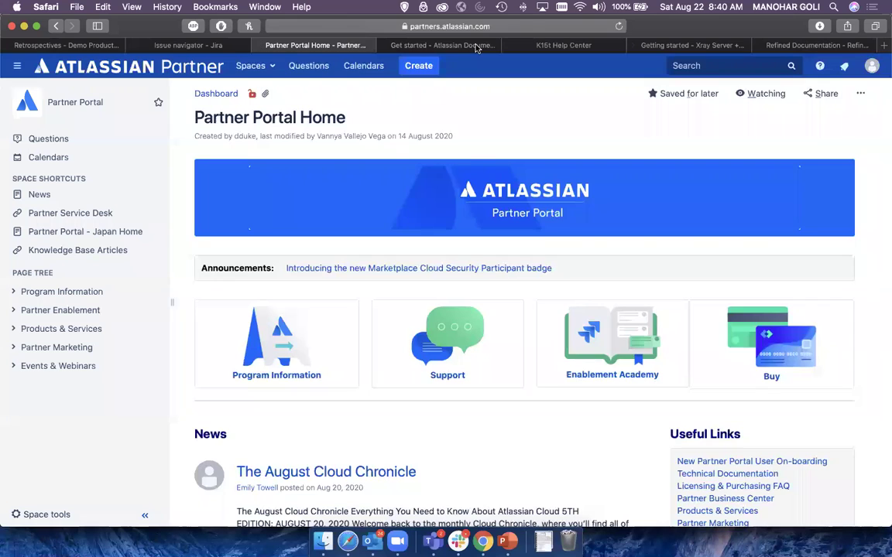
pyautogui.hotkey('ctrl', 'Tab')
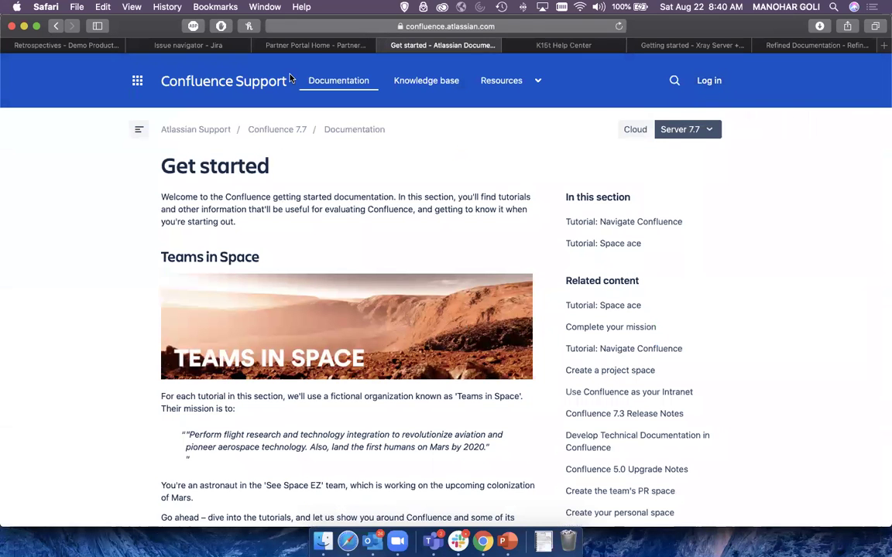
pyautogui.click(304, 49)
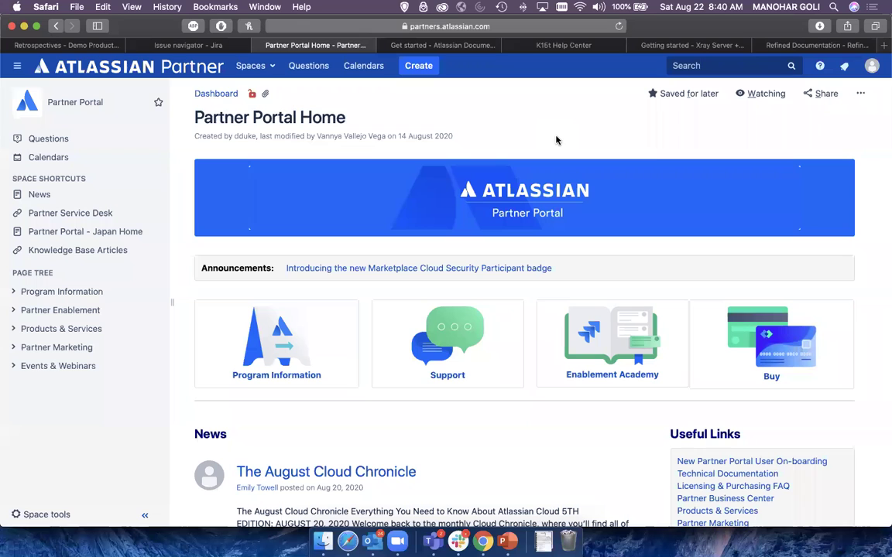
pyautogui.click(74, 46)
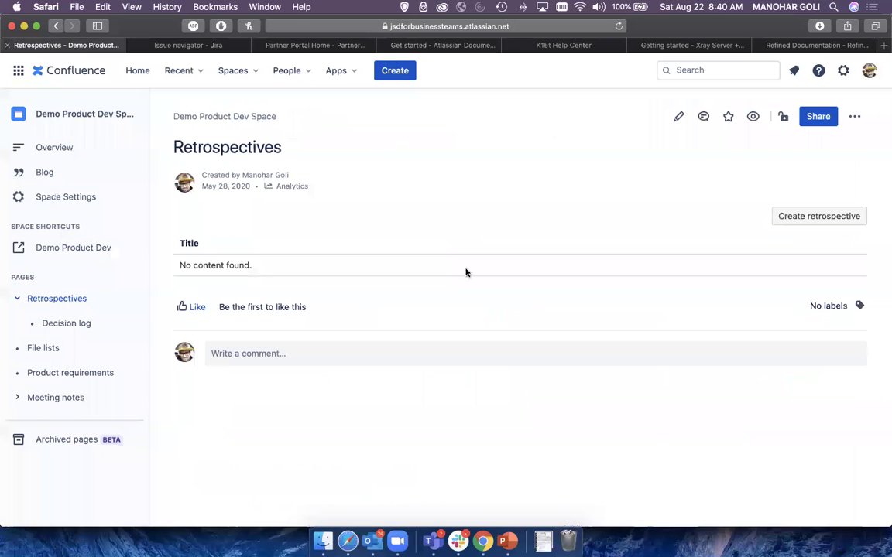
# - Switch to the PowerPoint presentation and highlight the Managing Calendars line on the Agenda slide
pyautogui.click(510, 542)
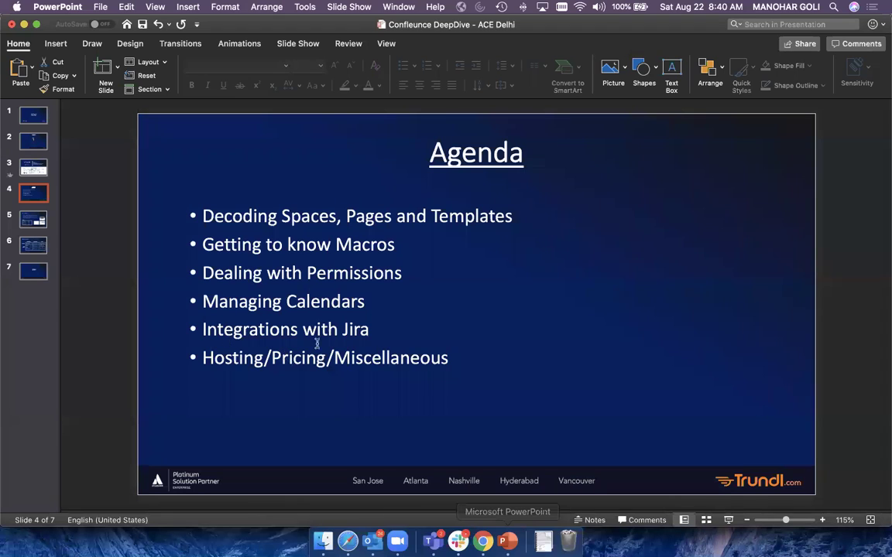
pyautogui.click(360, 303)
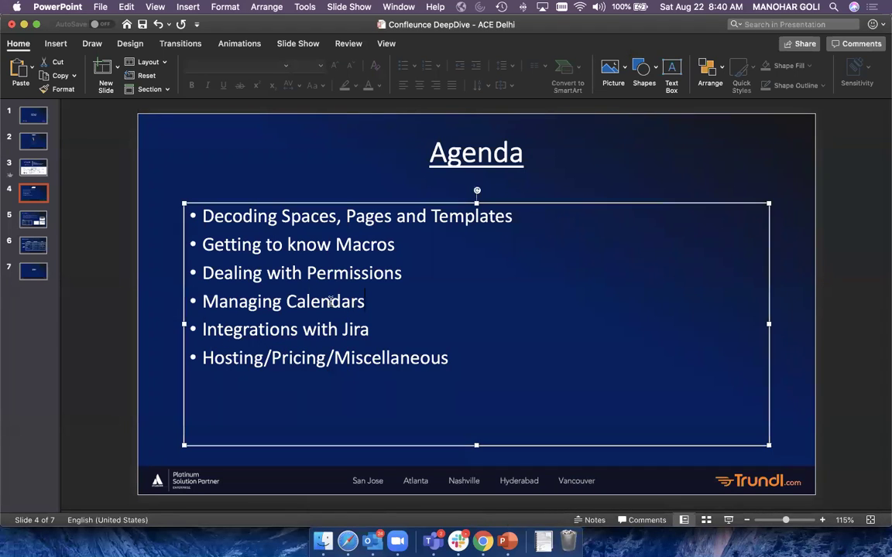
pyautogui.hotkey('shift', 'alt', 'Left')
pyautogui.hotkey('shift', 'alt', 'Left')
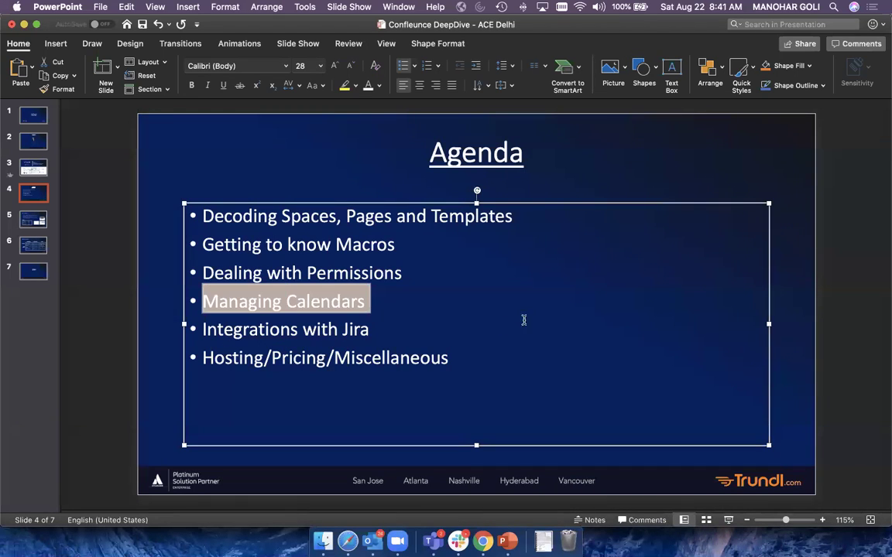
pyautogui.click(808, 280)
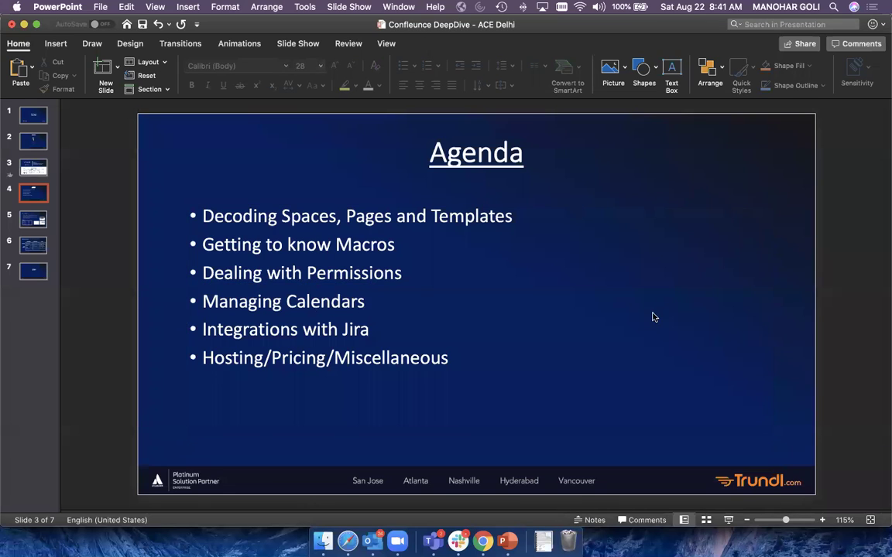
# - Look through the neighbouring slides, including the Confluence team-use table, and return to the Agenda slide
pyautogui.press('pageup')
pyautogui.click(35, 245)
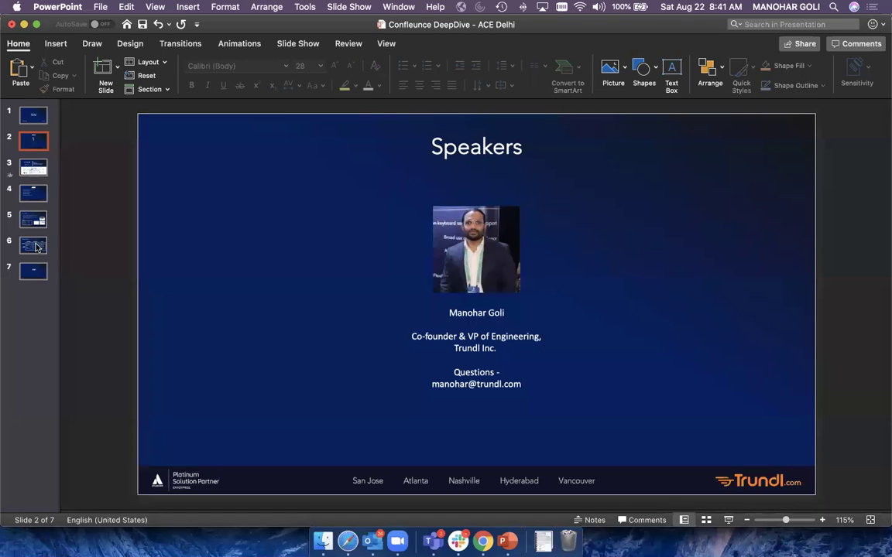
pyautogui.click(34, 223)
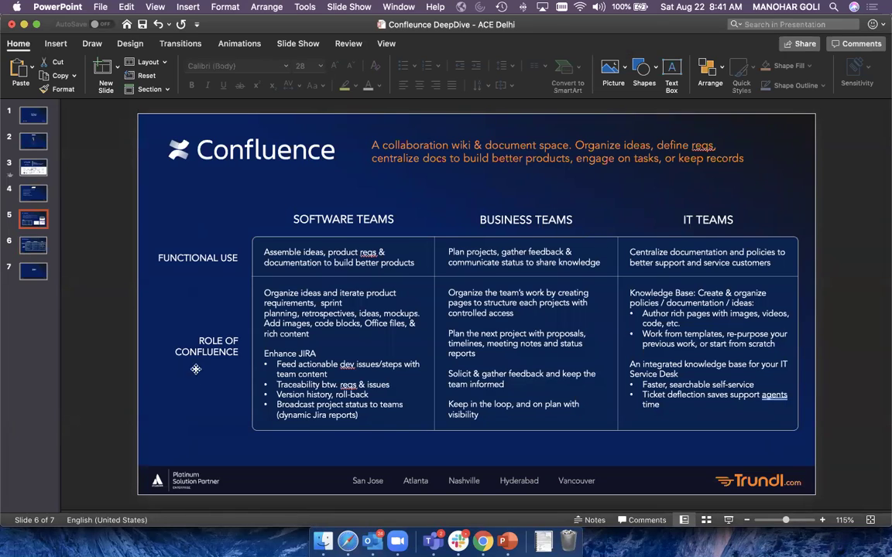
pyautogui.click(34, 169)
pyautogui.click(34, 193)
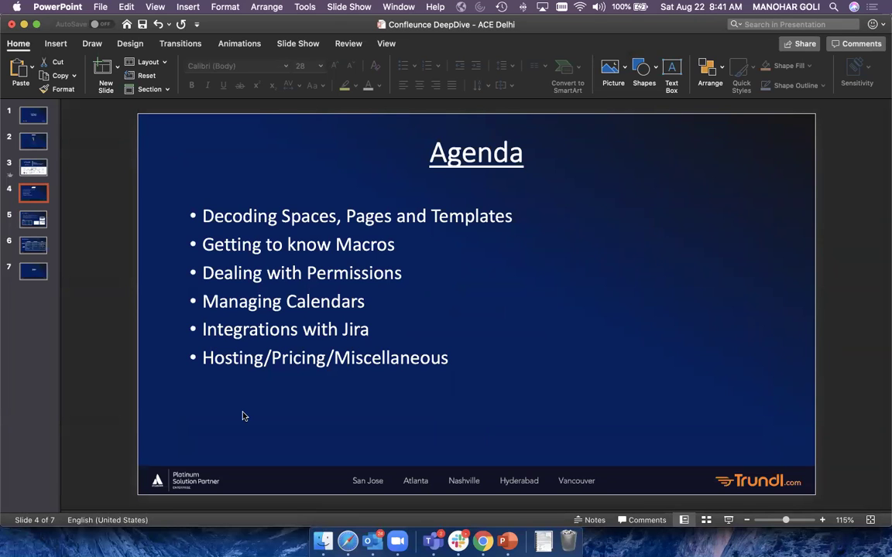
# - Switch back to Safari and open atlassian.com in a new tab
pyautogui.press('super+Tab')
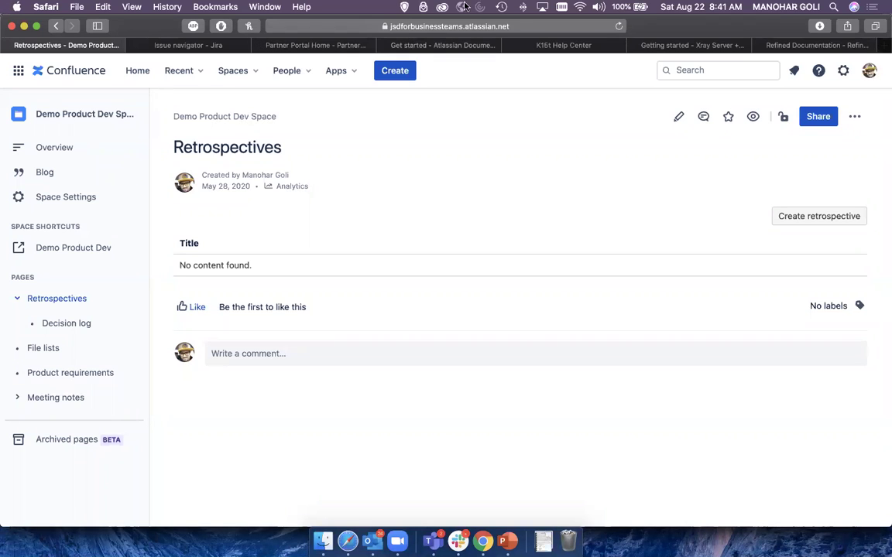
pyautogui.press('super+t')
pyautogui.write('atlassian.com')
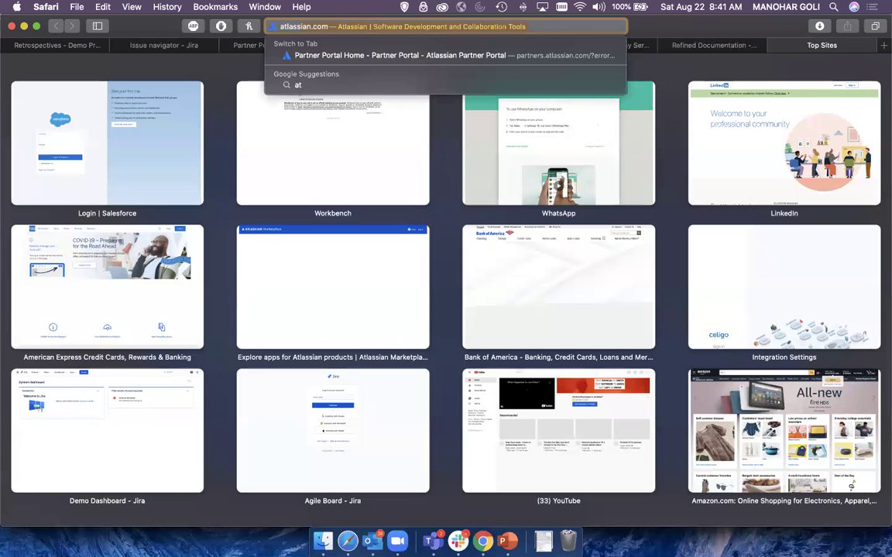
pyautogui.press('Return')
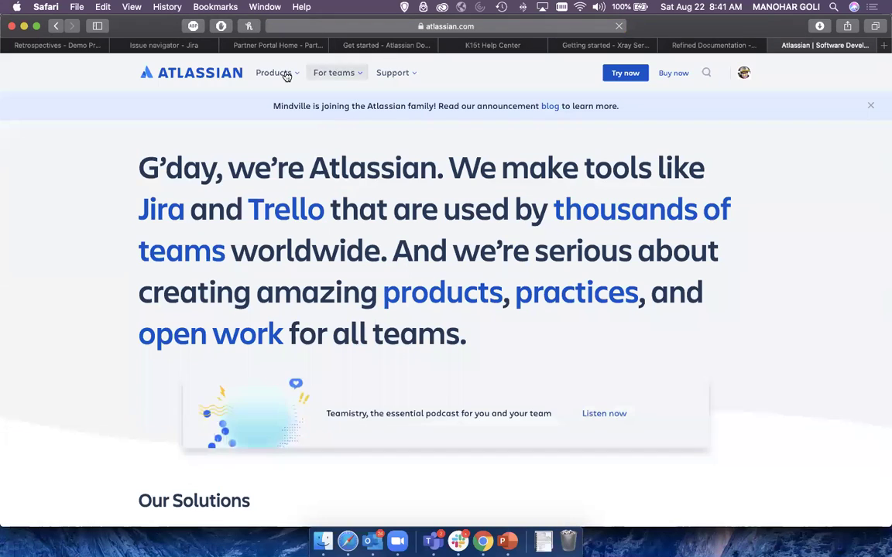
# - Open the Confluence product's purchase page and review its deployment, user tier and additional product options
pyautogui.click(286, 76)
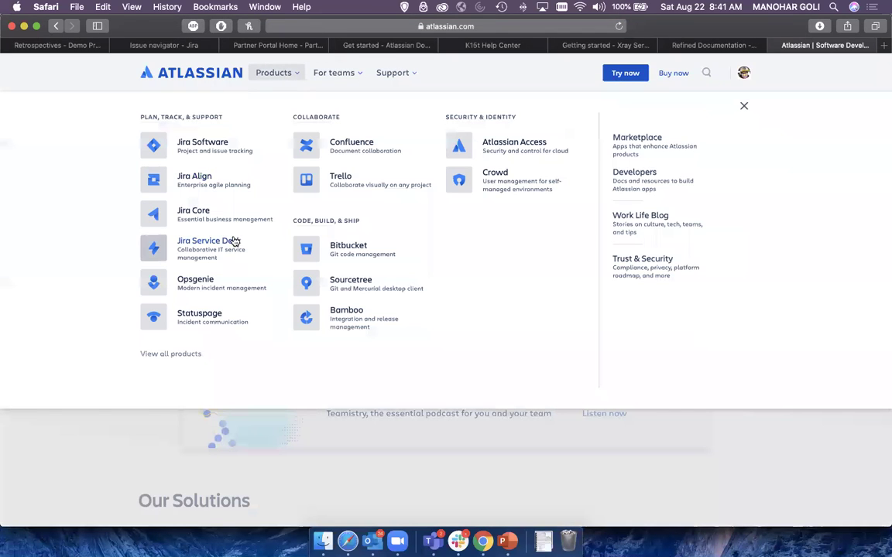
pyautogui.click(338, 144)
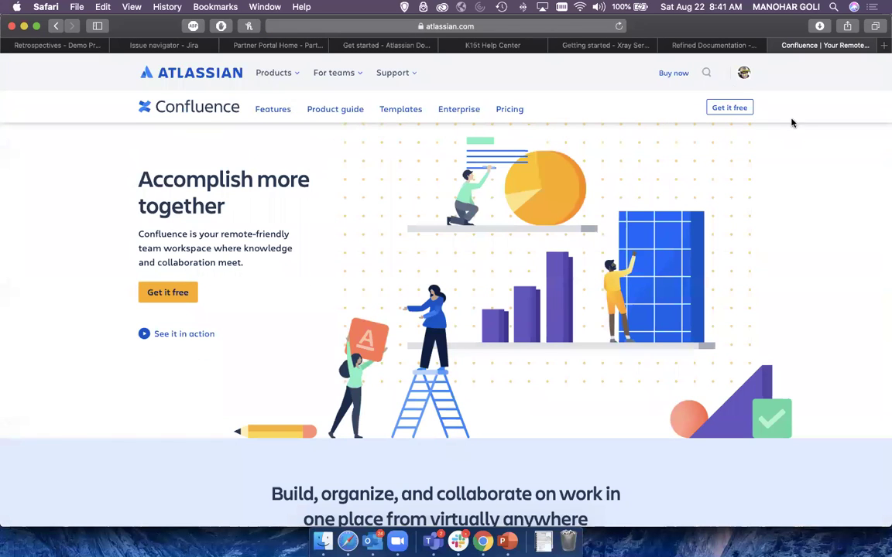
pyautogui.click(672, 74)
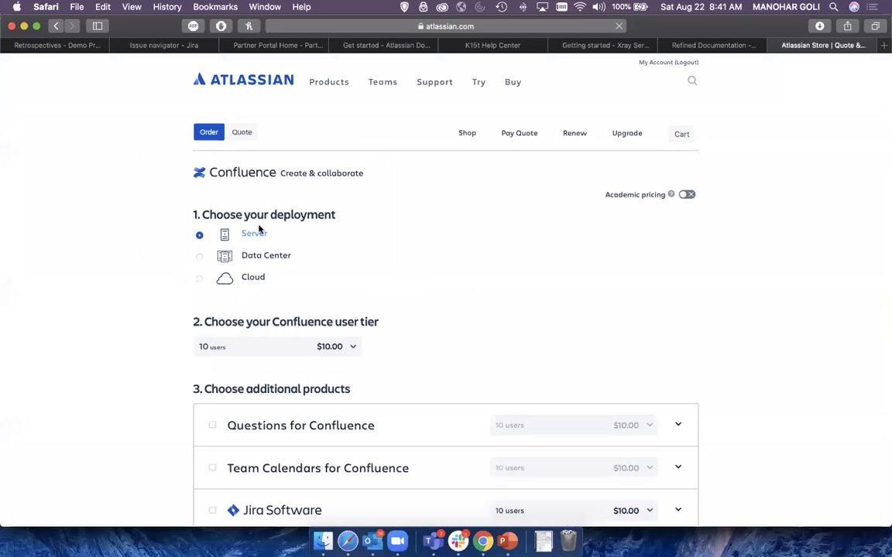
pyautogui.scroll(-2, 255, 232)
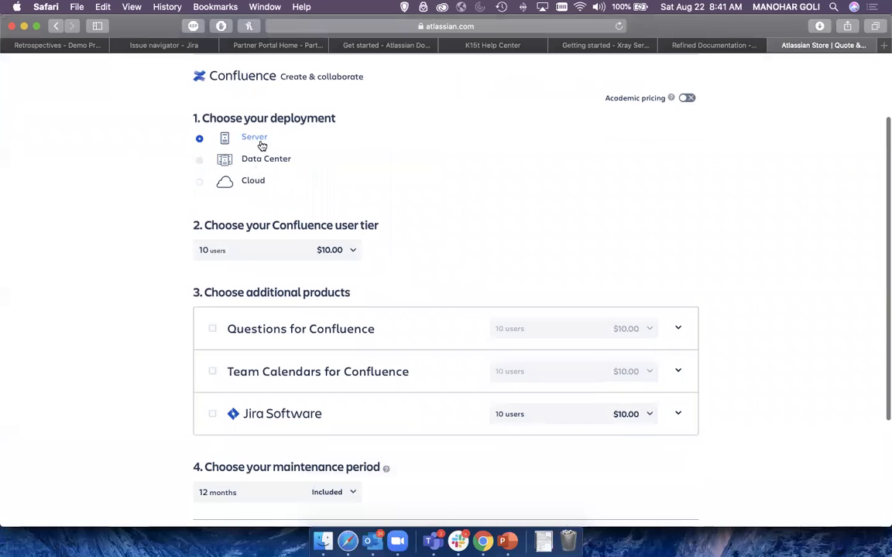
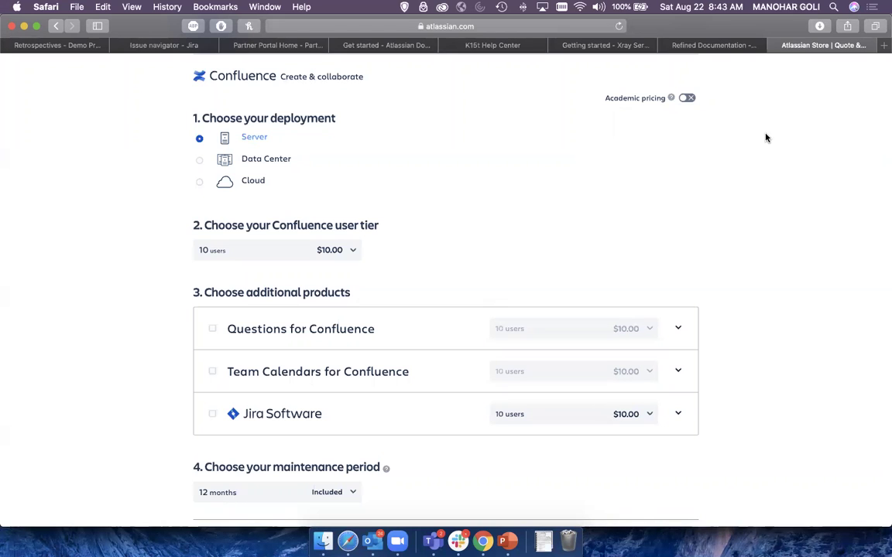
pyautogui.scroll(3, 766, 138)
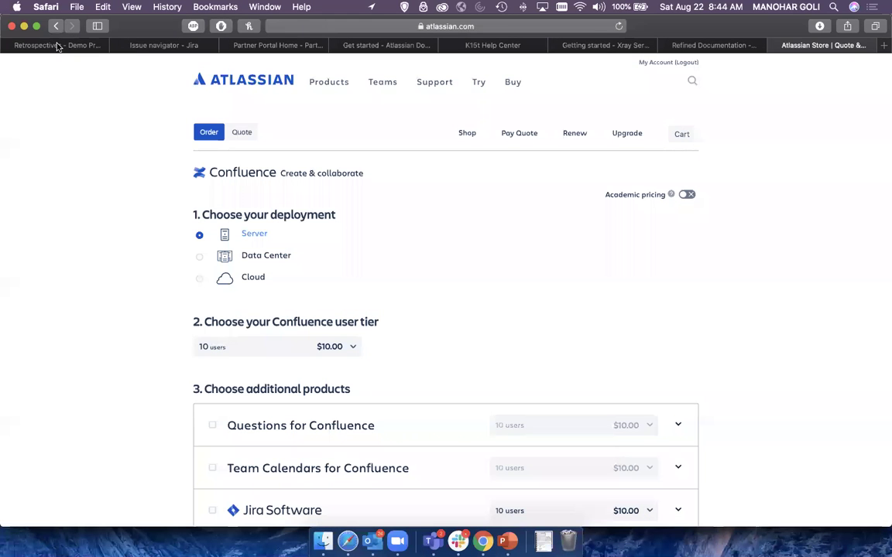
# - Return to the Demo Product Dev Space and open its space permissions for editing
pyautogui.click(54, 45)
pyautogui.click(95, 202)
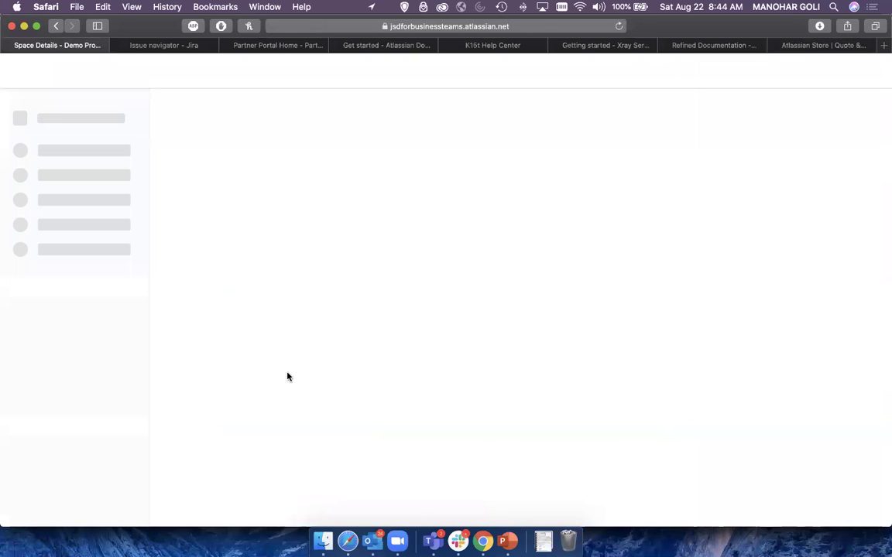
pyautogui.click(249, 133)
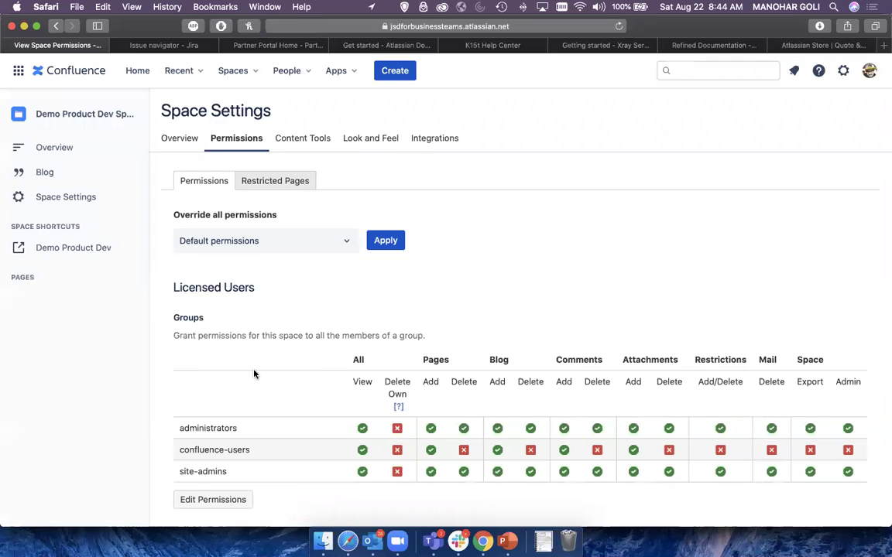
pyautogui.scroll(-2, 264, 374)
pyautogui.scroll(-3, 363, 419)
pyautogui.click(219, 355)
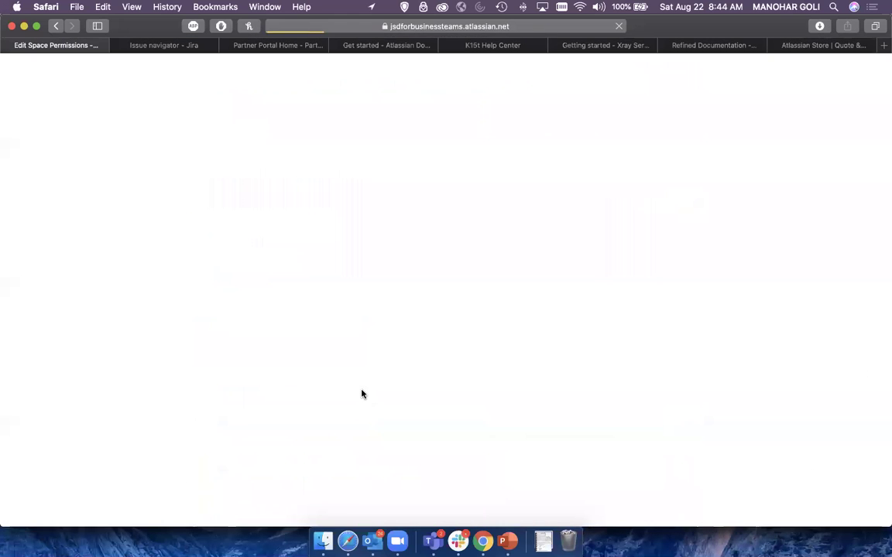
# - Add the jira-administrators group to the space's group permissions
pyautogui.scroll(-5, 265, 255)
pyautogui.click(261, 232)
pyautogui.write('jira')
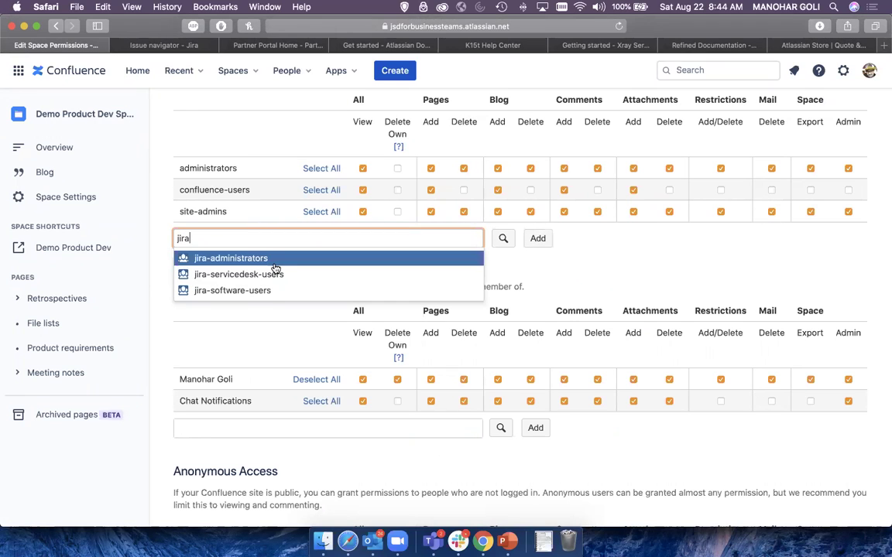
pyautogui.click(277, 264)
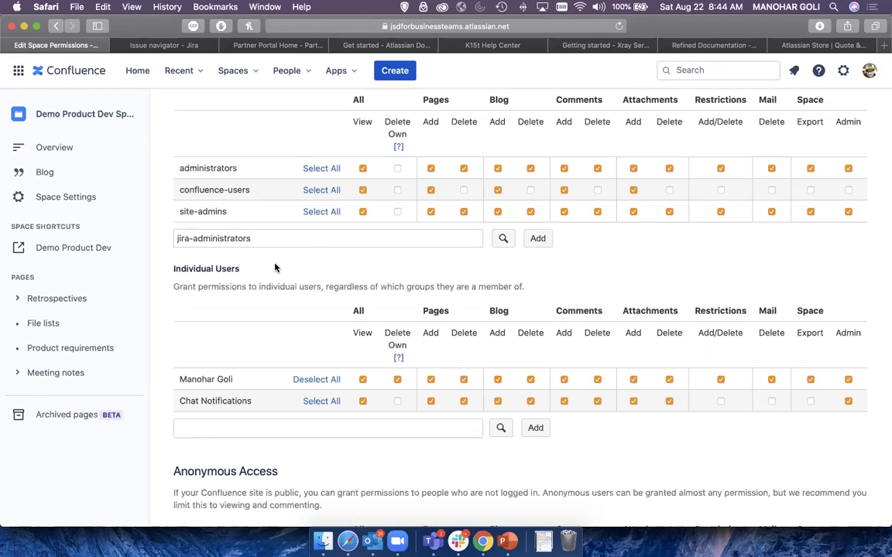
pyautogui.click(538, 240)
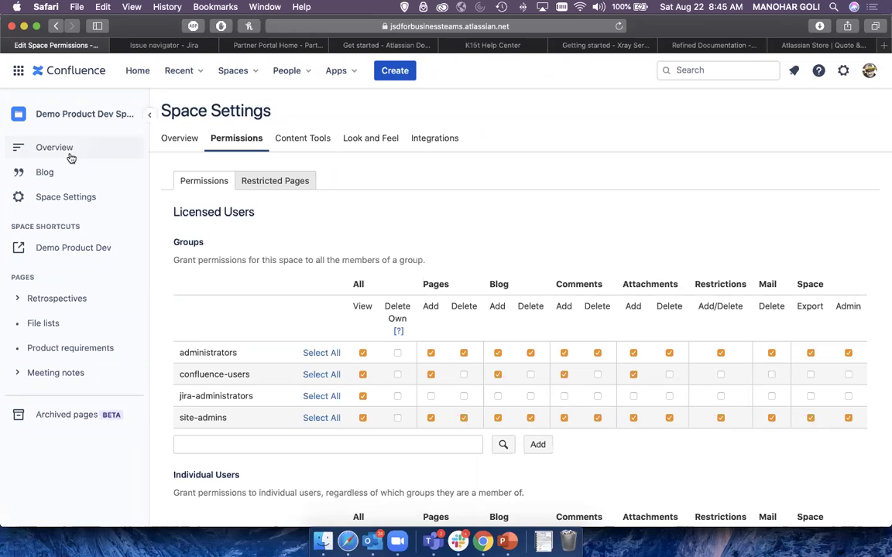
# - Open the ACE Delhi Page under Meeting notes for editing
pyautogui.click(17, 299)
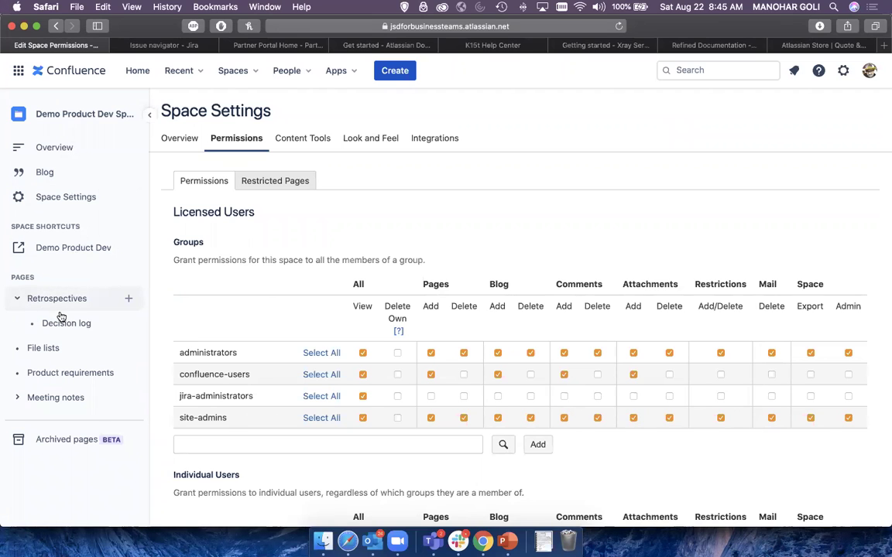
pyautogui.click(61, 298)
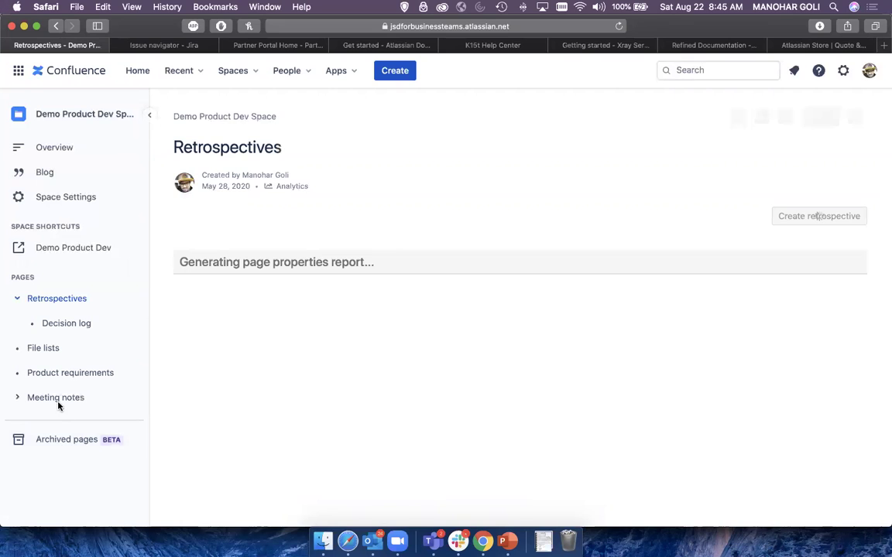
pyautogui.click(59, 405)
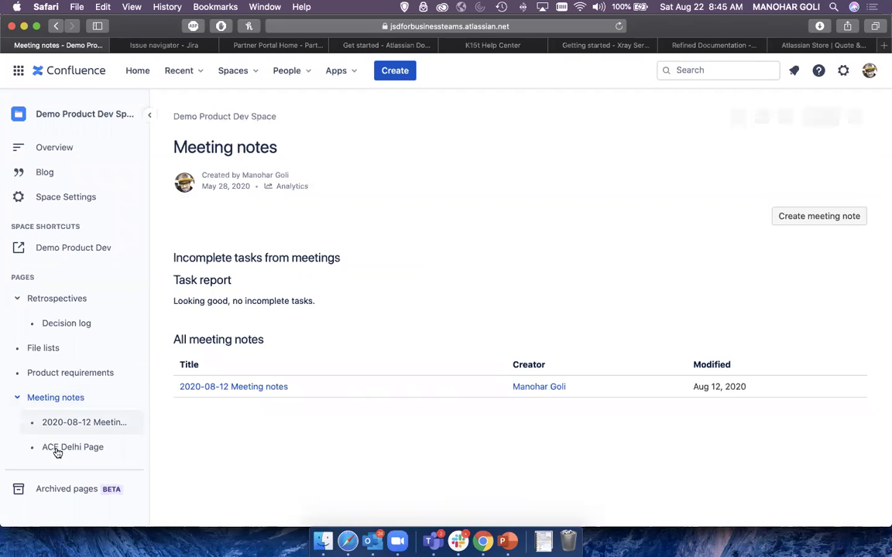
pyautogui.click(57, 449)
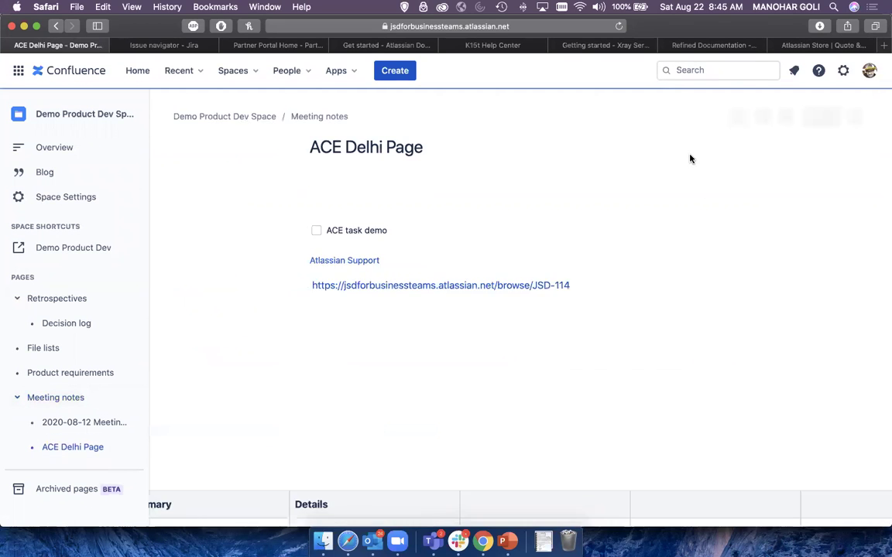
pyautogui.click(675, 118)
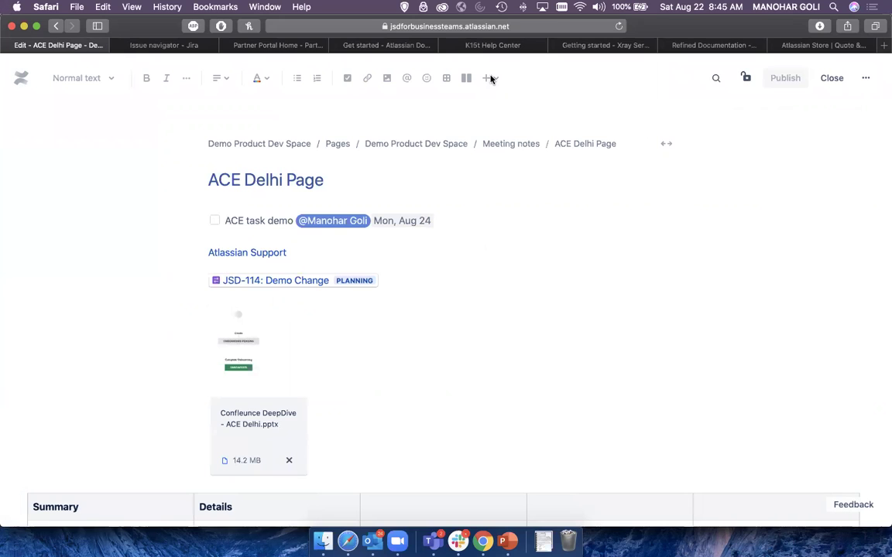
# - Open the full macro list and browse the Development, Visuals & images, Reporting and External content categories
pyautogui.click(490, 78)
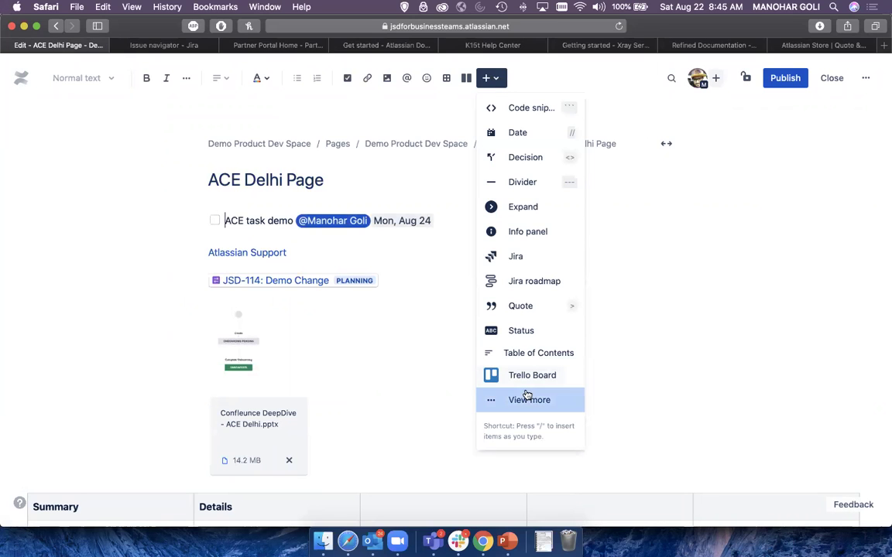
pyautogui.click(526, 396)
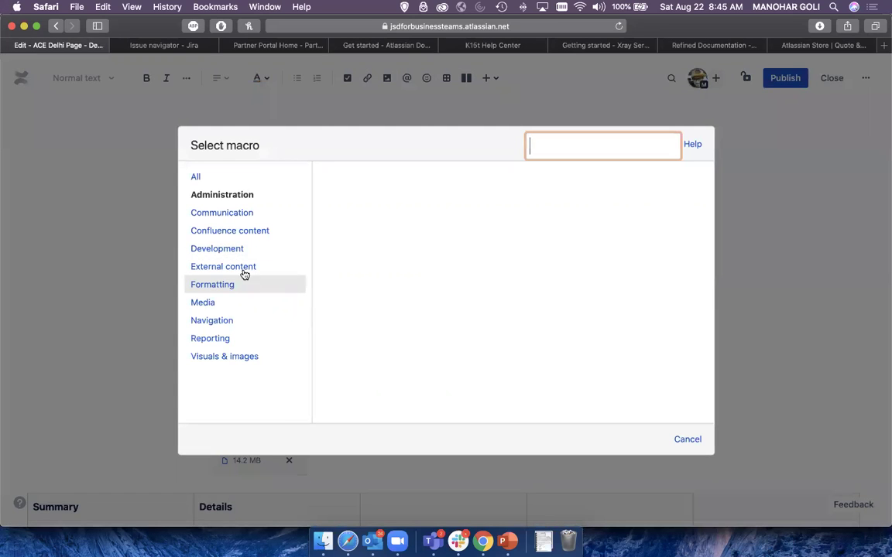
pyautogui.click(233, 250)
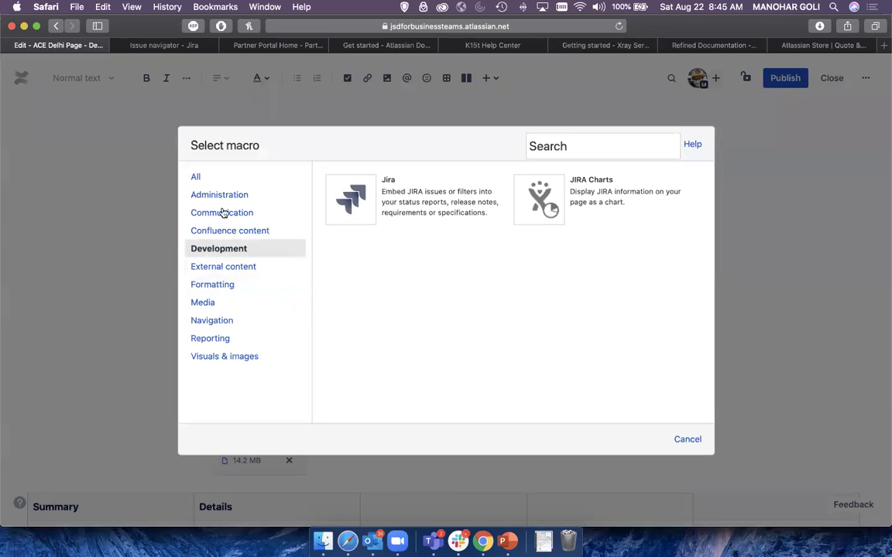
pyautogui.click(220, 359)
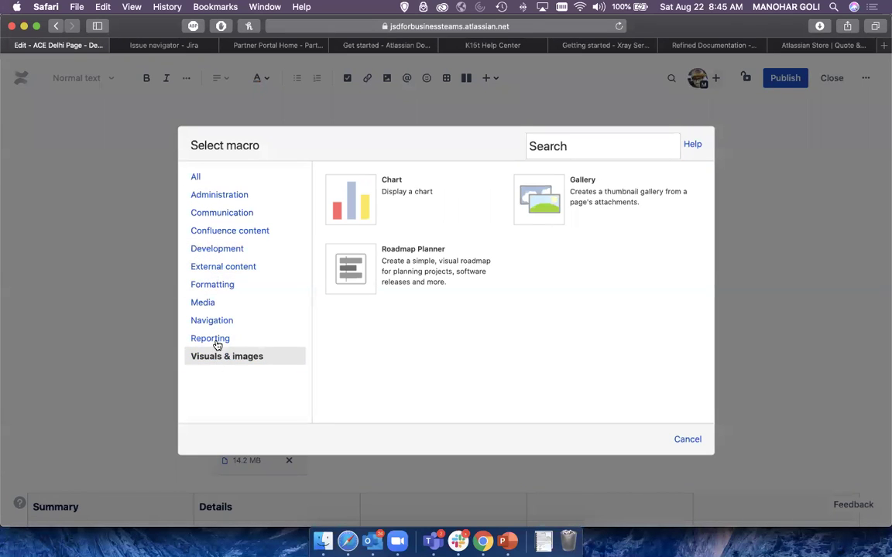
pyautogui.click(217, 343)
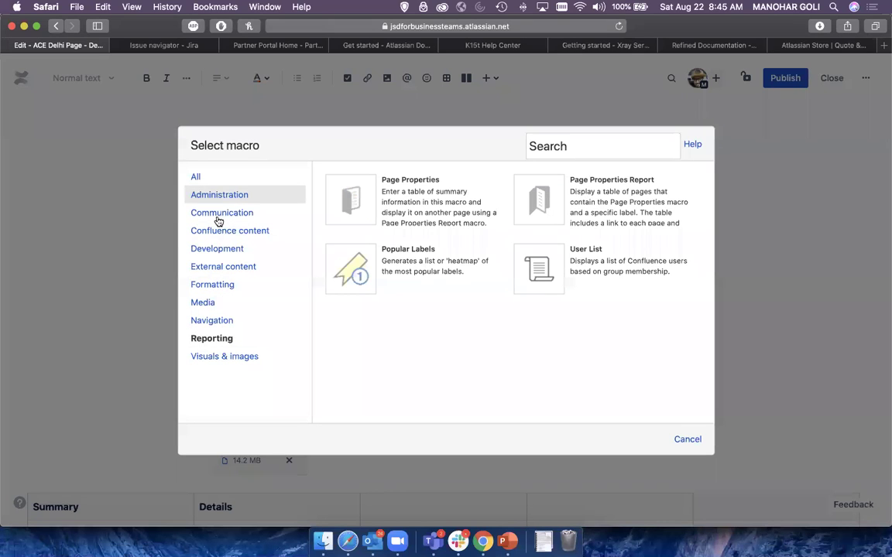
pyautogui.click(218, 268)
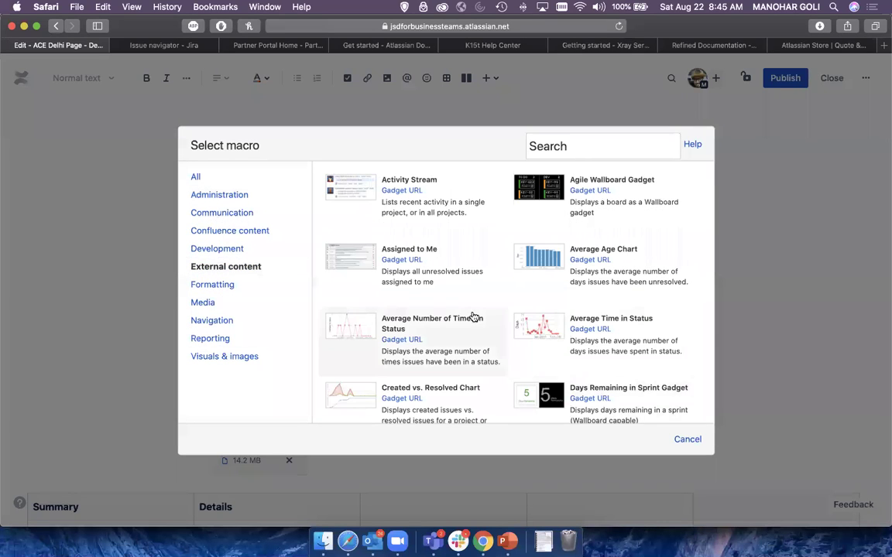
# - Search the macros for "vers" and for "burn"
pyautogui.click(579, 147)
pyautogui.write('vers')
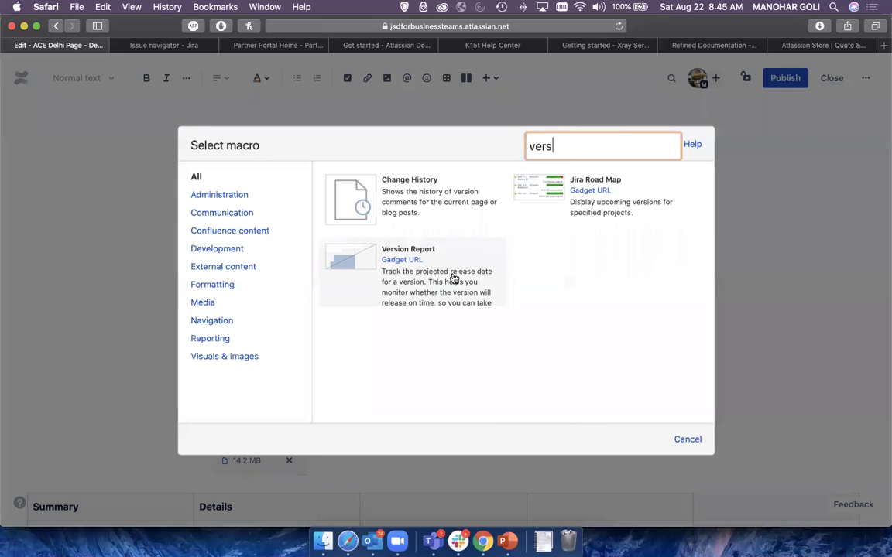
pyautogui.press('BackSpace')
pyautogui.press('BackSpace')
pyautogui.press('BackSpace')
pyautogui.press('BackSpace')
pyautogui.write('burn')
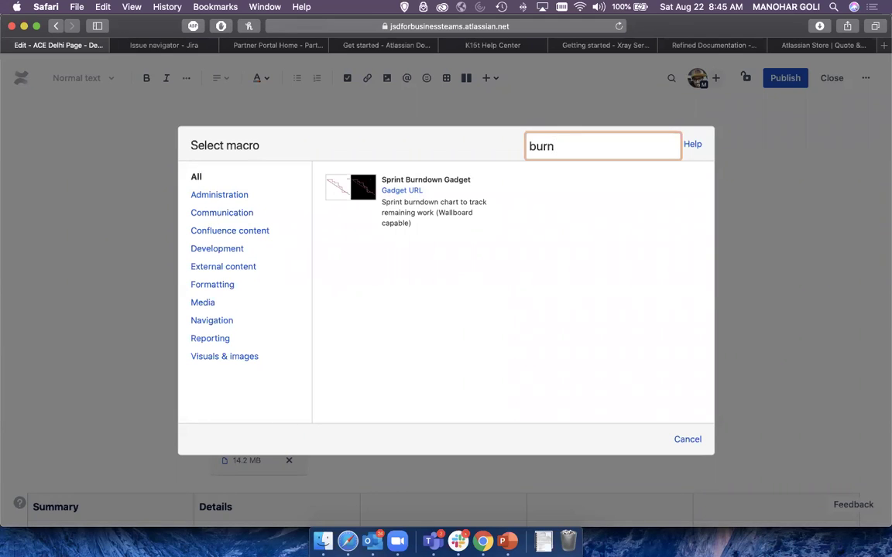
# - Clear the macro search and browse the full macro list down to the Excerpt, Gallery and Include Page macros
pyautogui.press('BackSpace')
pyautogui.press('BackSpace')
pyautogui.press('BackSpace')
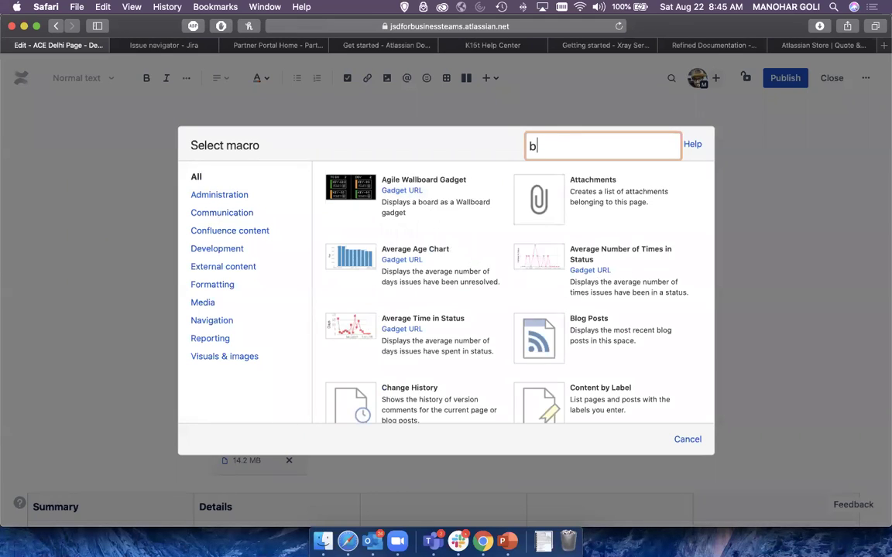
pyautogui.press('BackSpace')
pyautogui.scroll(-3, 416, 379)
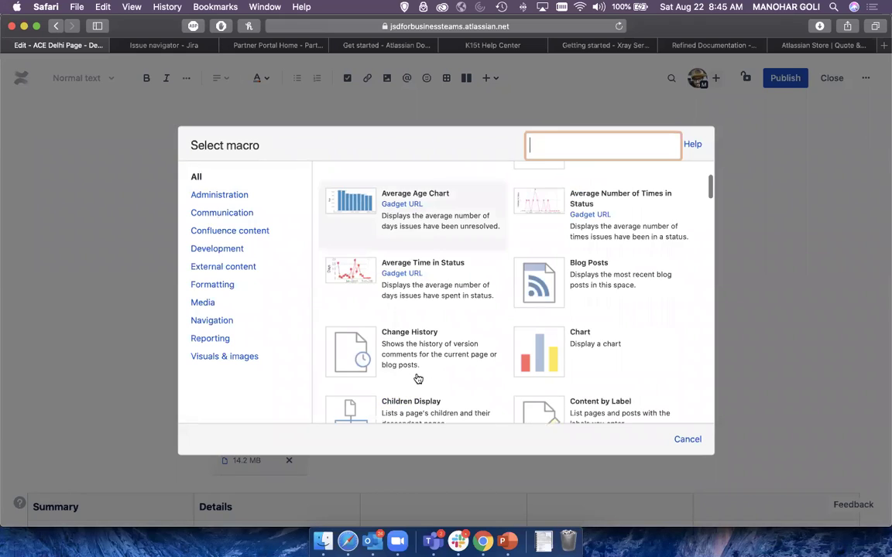
pyautogui.scroll(-1, 418, 378)
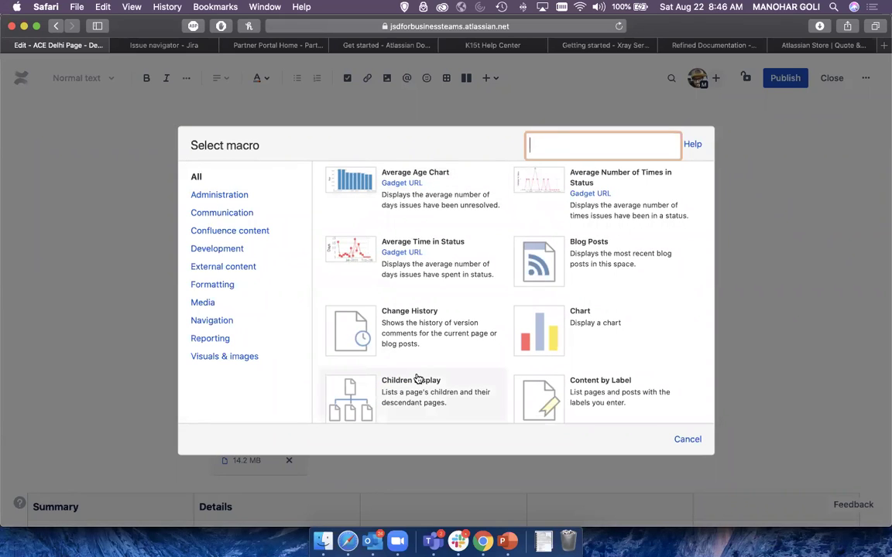
pyautogui.scroll(-1, 418, 378)
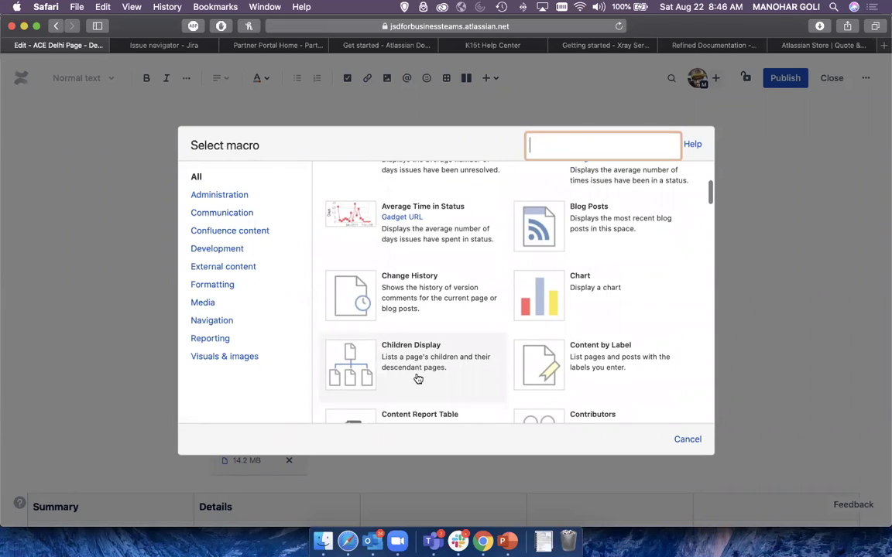
pyautogui.scroll(-5, 419, 379)
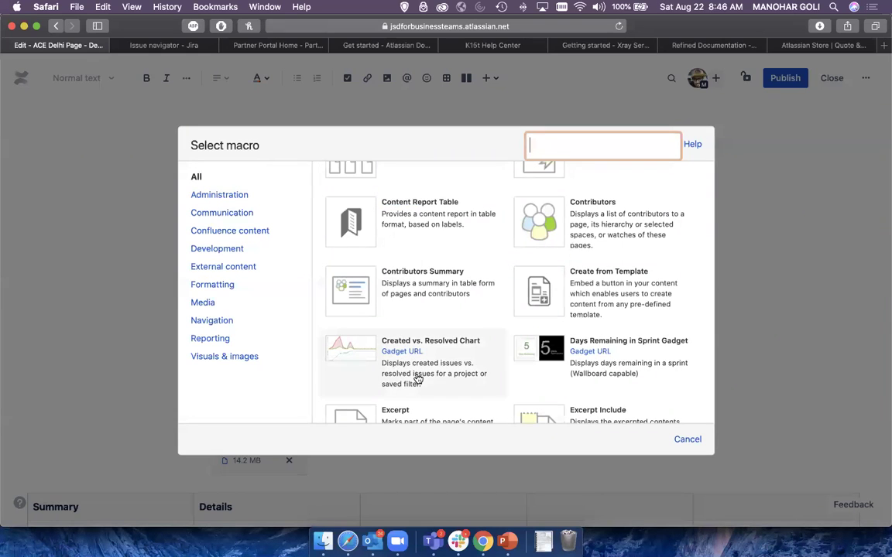
pyautogui.scroll(-4, 418, 379)
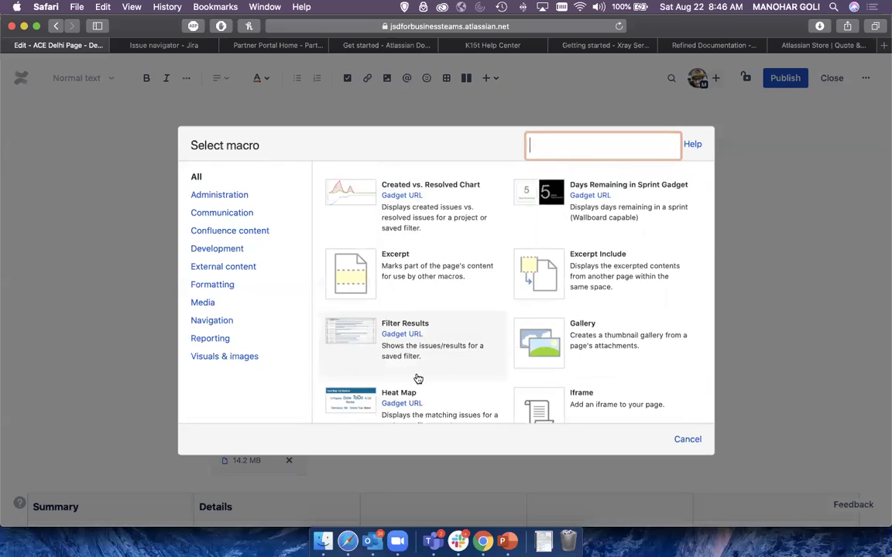
pyautogui.scroll(-2, 418, 379)
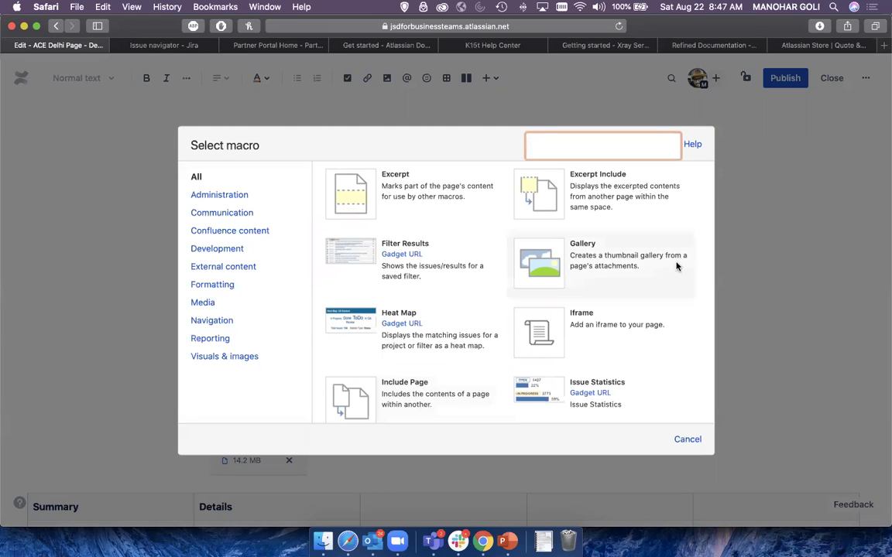
# - Open marketplace.atlassian.com in a new browser tab
pyautogui.press('super+t')
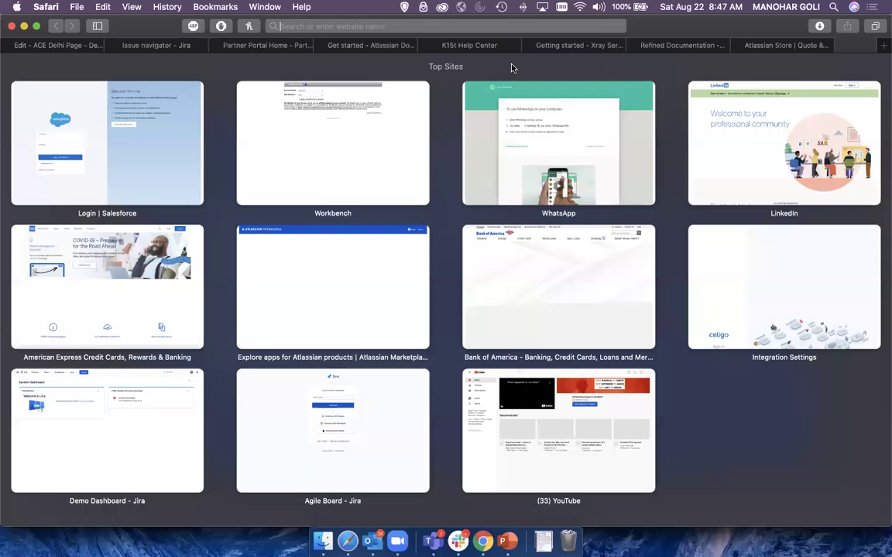
pyautogui.write('vi')
pyautogui.press('BackSpace')
pyautogui.press('BackSpace')
pyautogui.press('BackSpace')
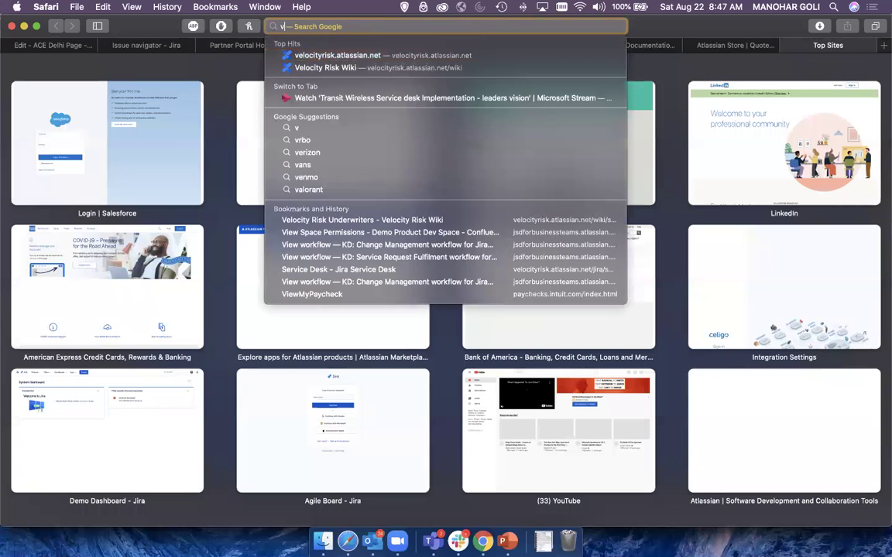
pyautogui.write('marketplace.atlassian.com')
pyautogui.press('Return')
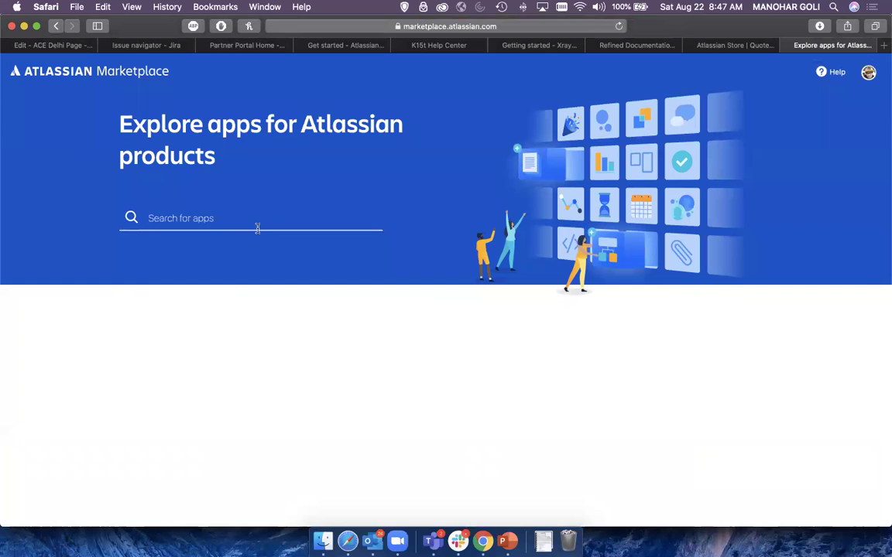
# - Search the Atlassian Marketplace apps for "visual script"
pyautogui.click(258, 228)
pyautogui.write('sual')
pyautogui.press('BackSpace')
pyautogui.press('BackSpace')
pyautogui.press('BackSpace')
pyautogui.press('BackSpace')
pyautogui.write('visual script')
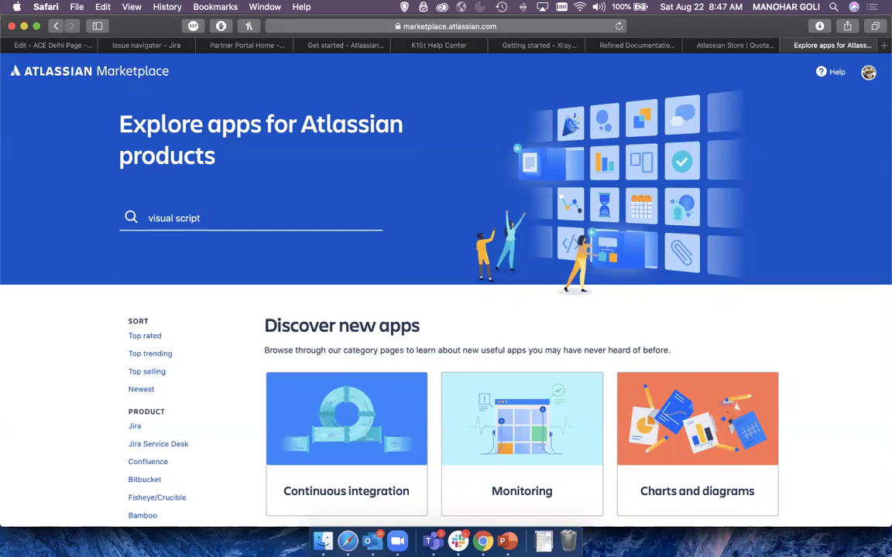
pyautogui.press('Return')
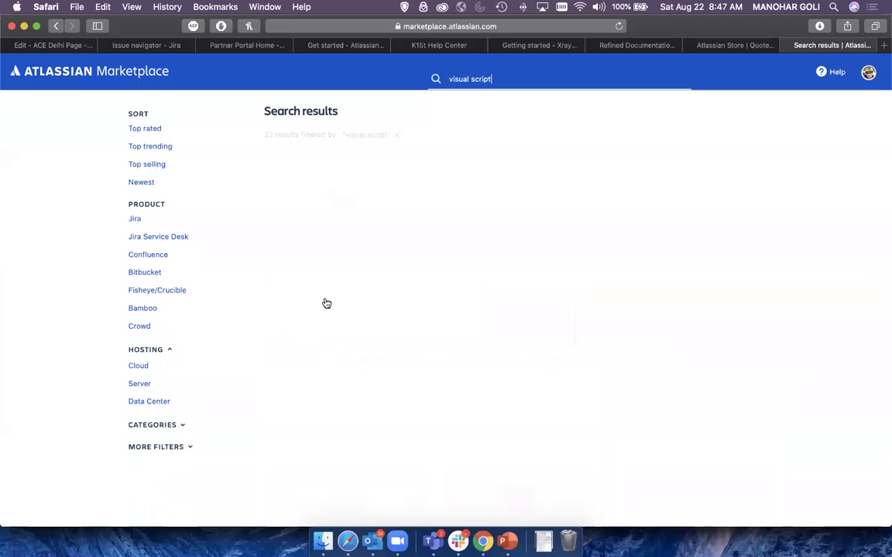
# - Open the VisualScript Reports and Charts for Jira listing and select its web address
pyautogui.click(355, 228)
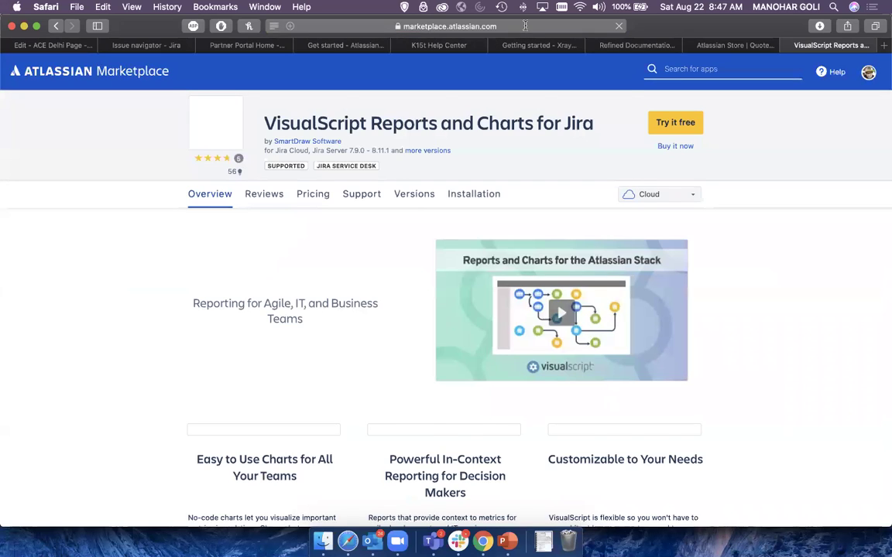
pyautogui.click(526, 27)
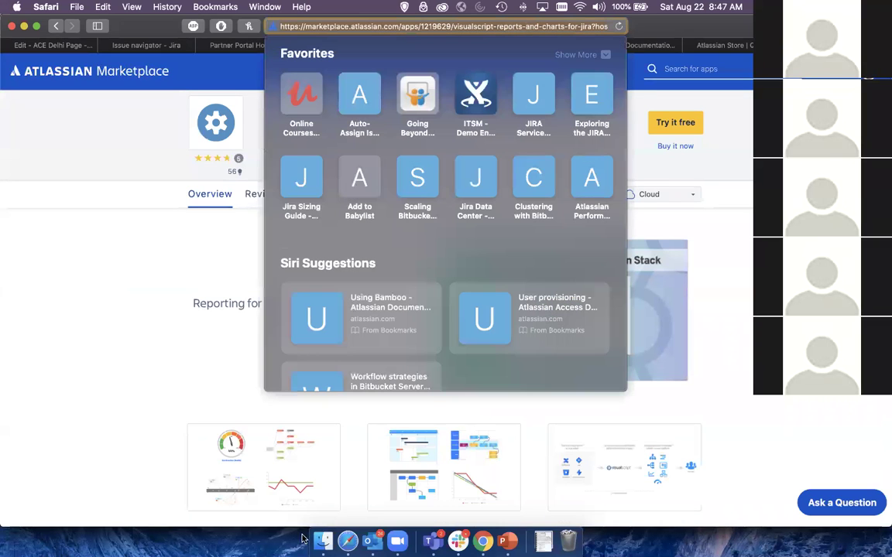